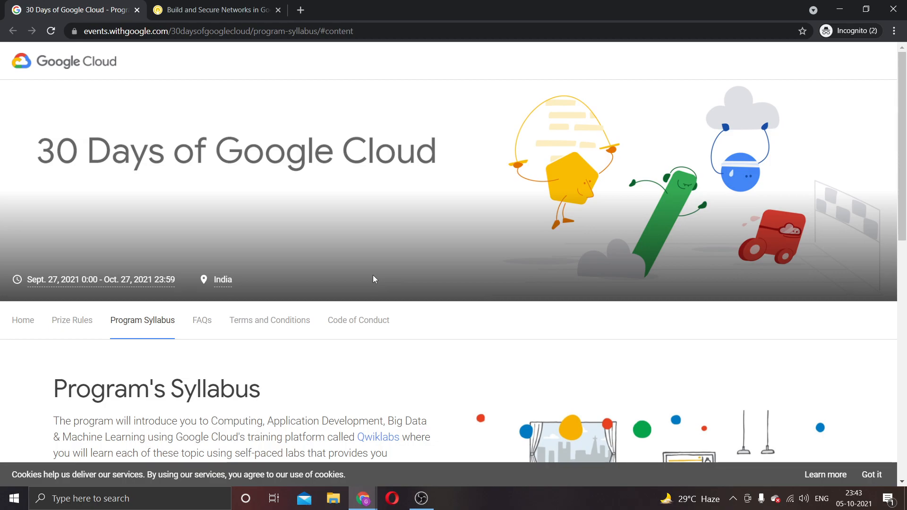
Review the program syllabus and open the Create an Internal Load Balancer lab from the Build and Secure Networks in Google Cloud quest
scroll(373, 275, "down", 10)
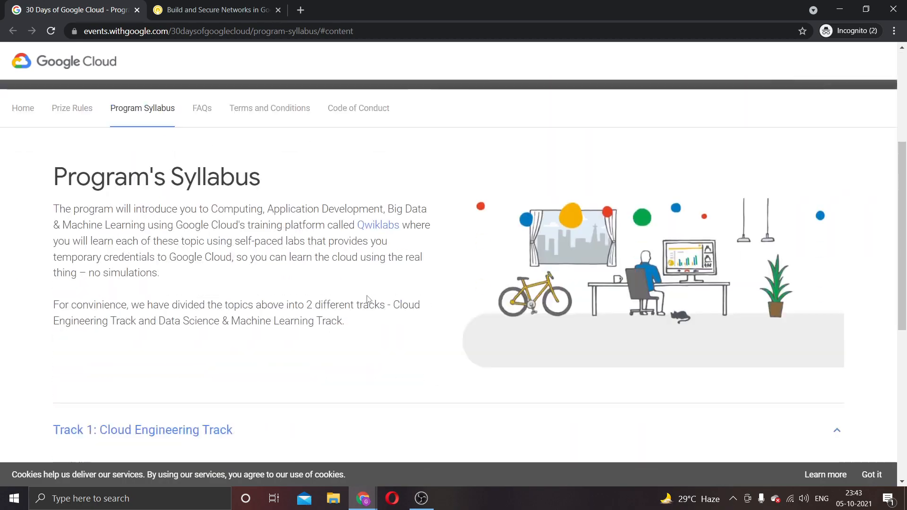
scroll(330, 312, "up", 3)
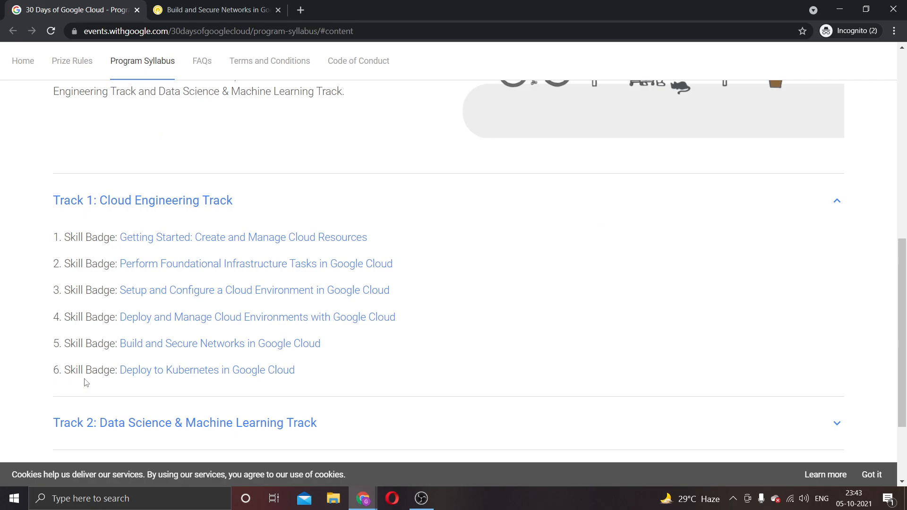
left_click(182, 9)
scroll(196, 328, "down", 10)
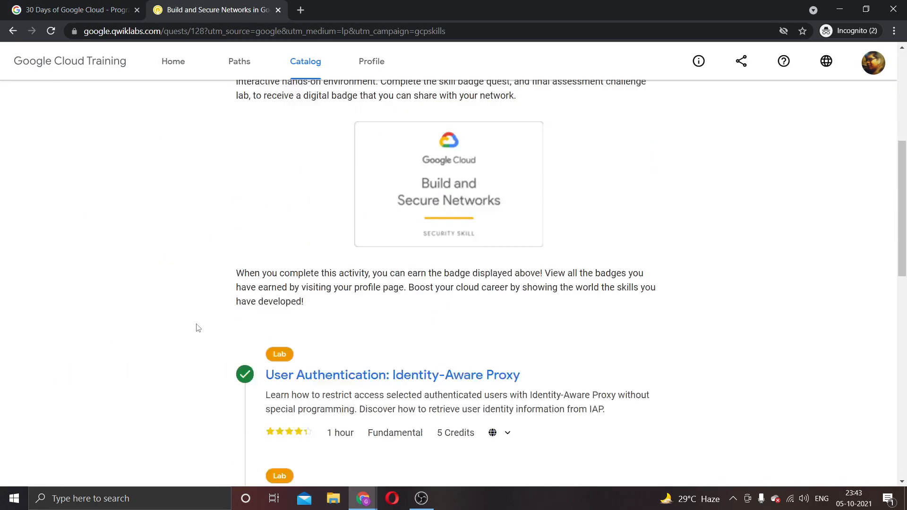
scroll(197, 327, "down", 4)
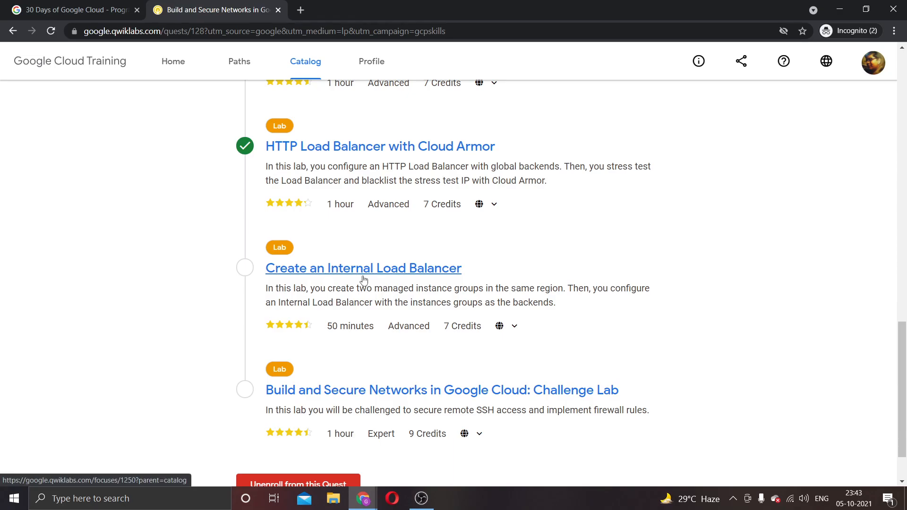
left_click(364, 269)
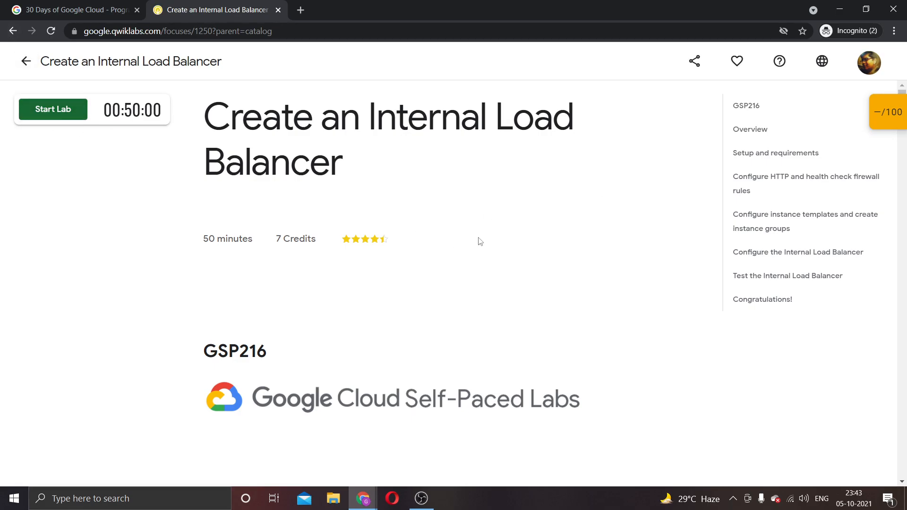
Start the lab, completing the robot check and charging it to the subscription, and find the section on configuring firewall rules
scroll(373, 218, "down", 15)
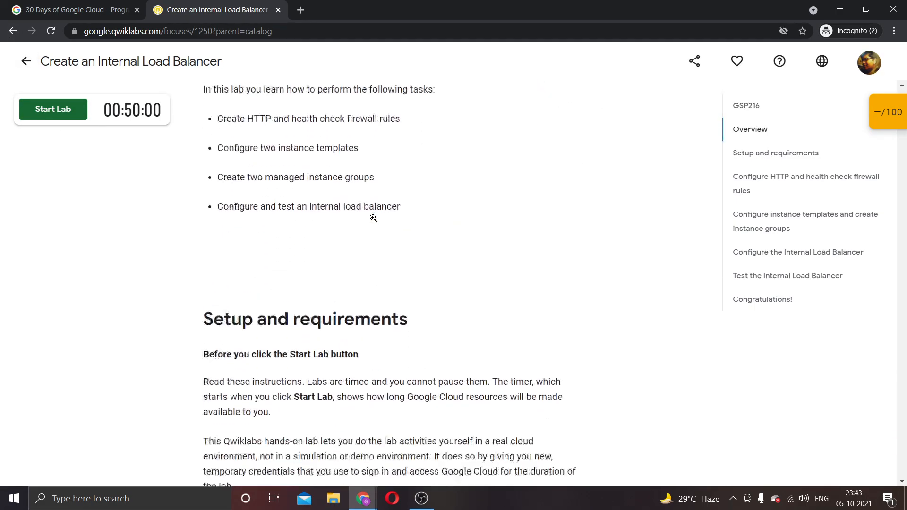
scroll(373, 218, "down", 9)
left_click(31, 142)
scroll(272, 175, "down", 7)
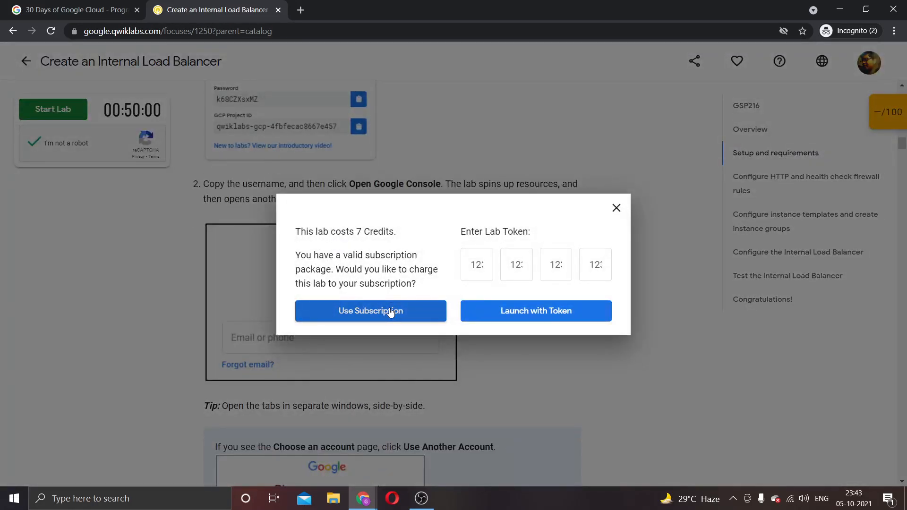
left_click(390, 312)
scroll(395, 253, "down", 20)
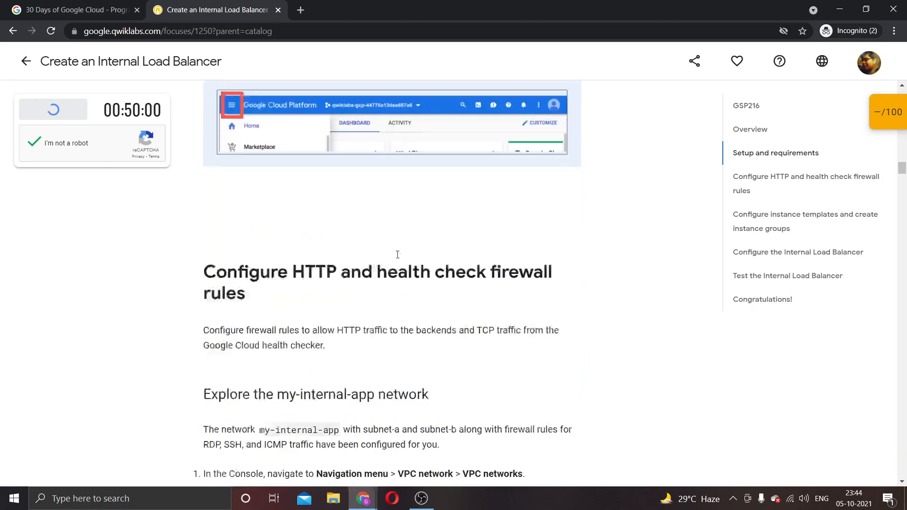
scroll(311, 245, "down", 4)
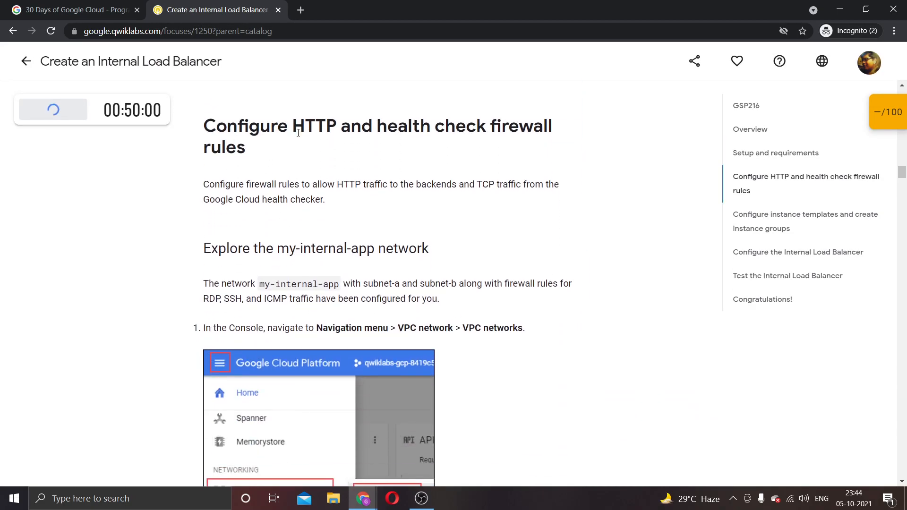
scroll(289, 149, "down", 1)
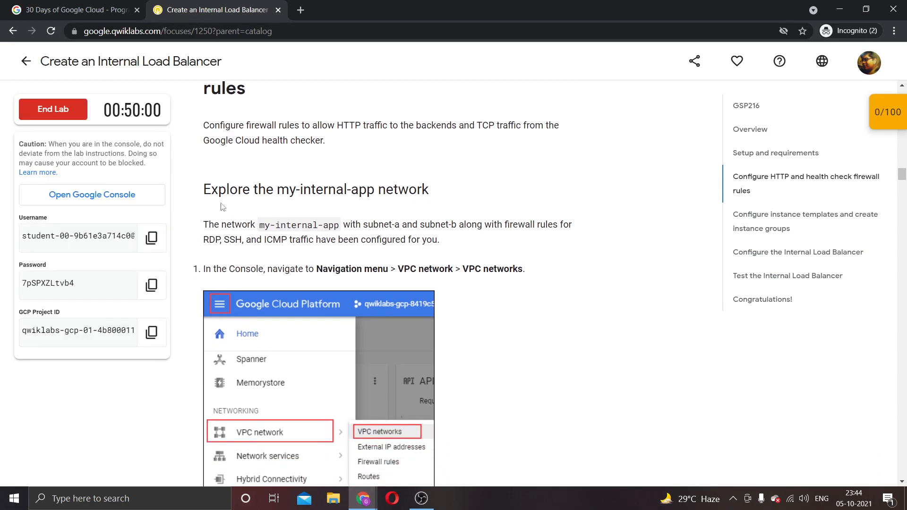
Open the Google Console for the lab and submit the lab's username as another account on the sign-in page
left_click(97, 199)
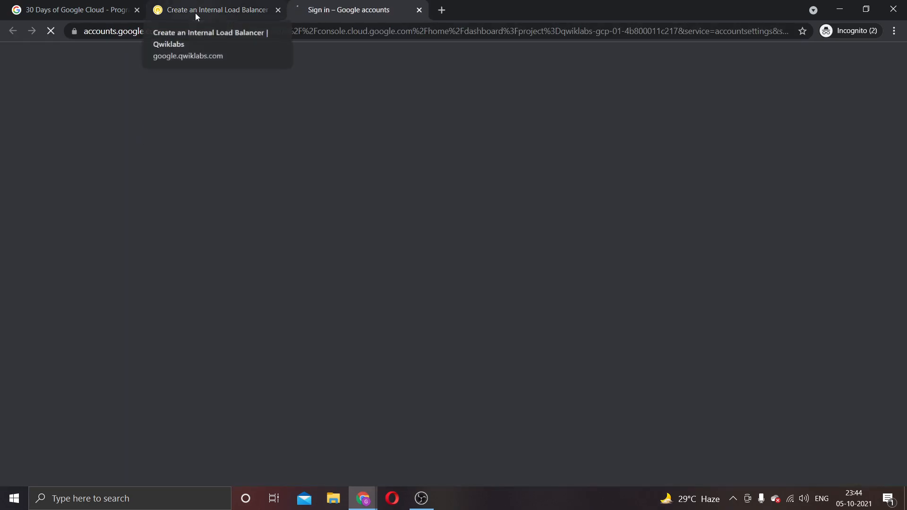
left_click(195, 15)
left_click(151, 239)
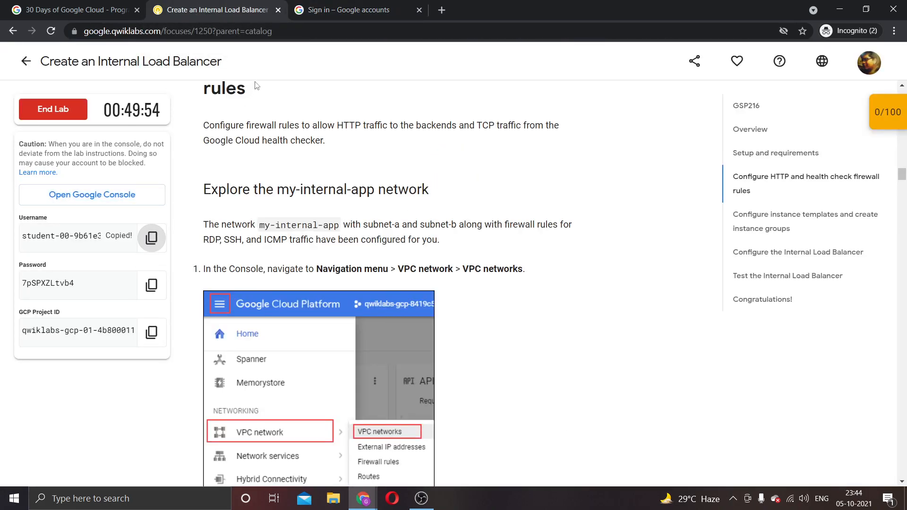
left_click(349, 9)
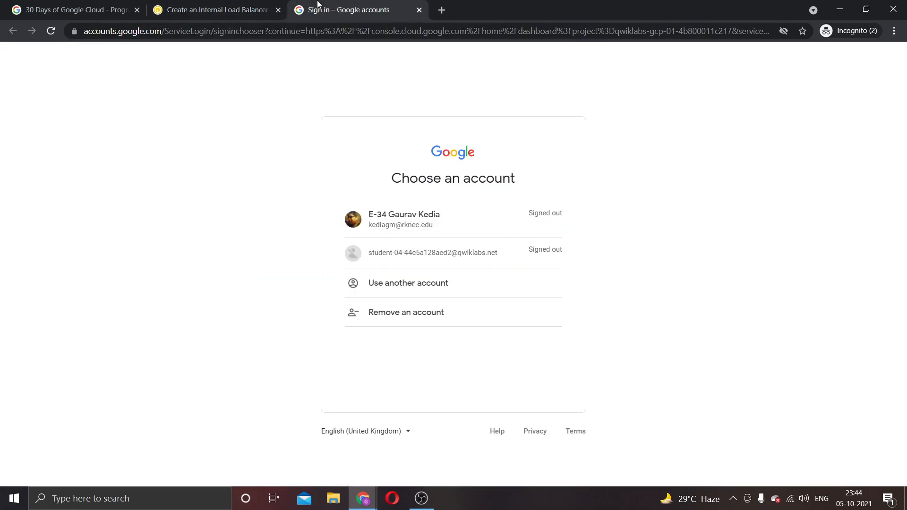
left_click(460, 294)
key("ctrl+v")
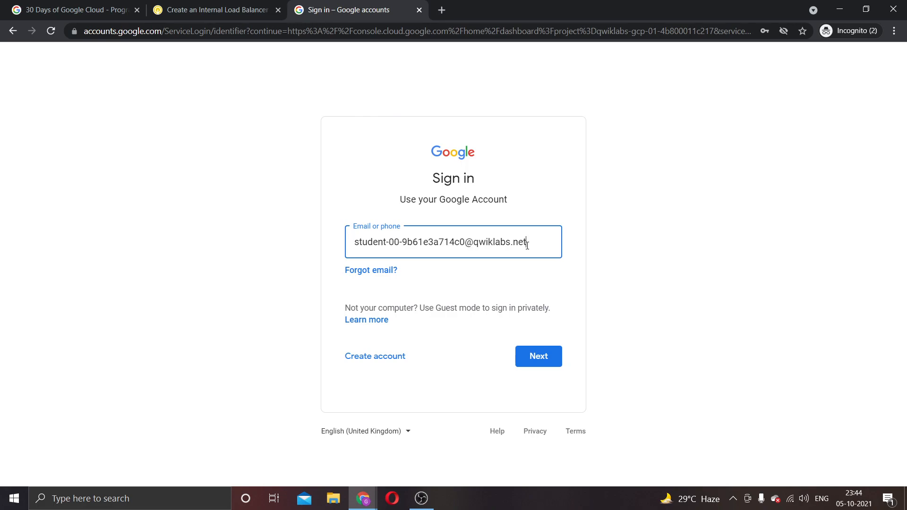
left_click(543, 360)
Copy the lab's password and enter it in the password field to sign in to the student account
left_click(204, 3)
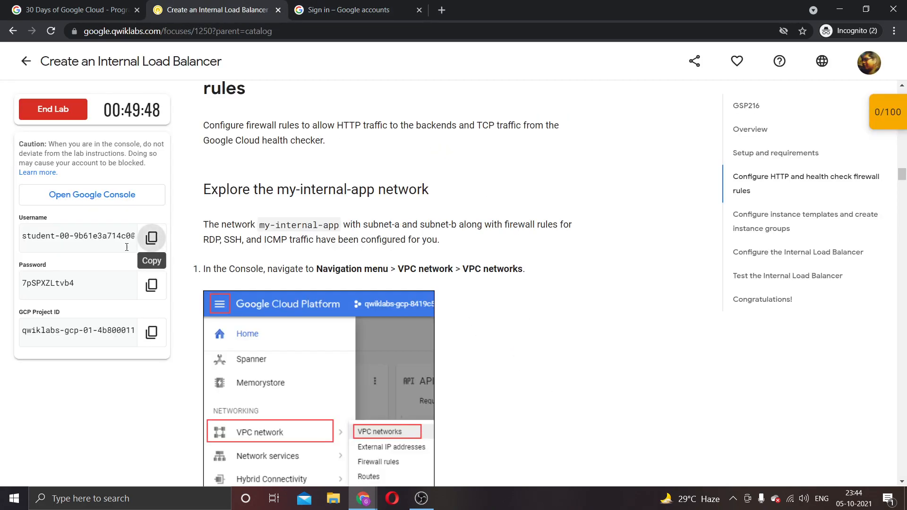
left_click(152, 285)
left_click(322, 4)
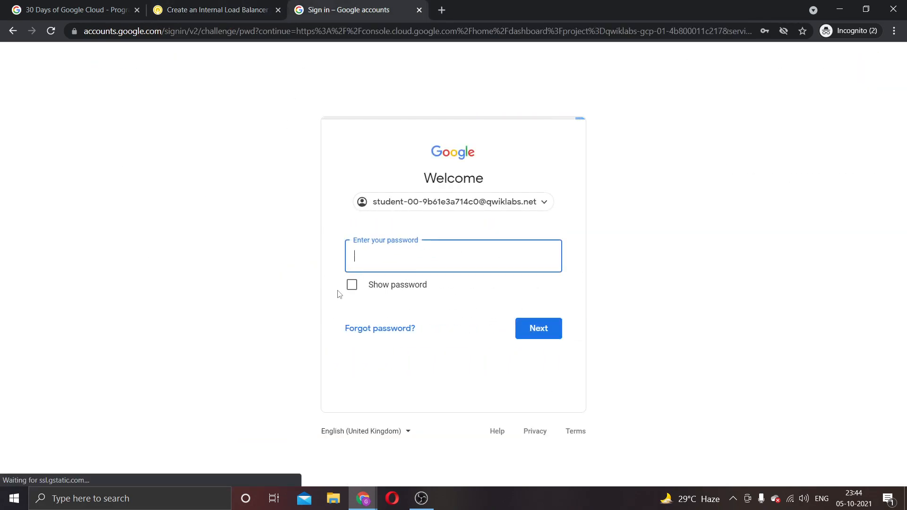
key("ctrl+v")
left_click(544, 334)
Accept the terms for the new student account and continue to the Google Cloud Platform dashboard
left_click(213, 10)
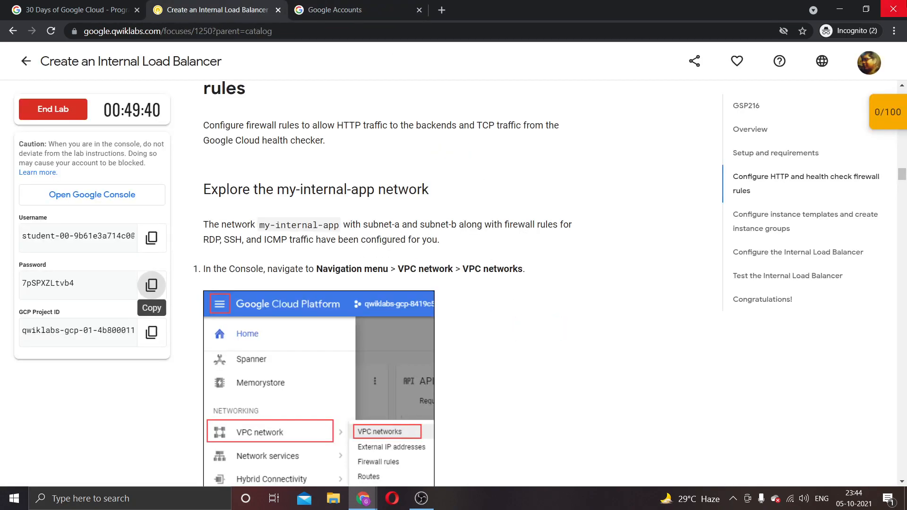
left_click(359, 10)
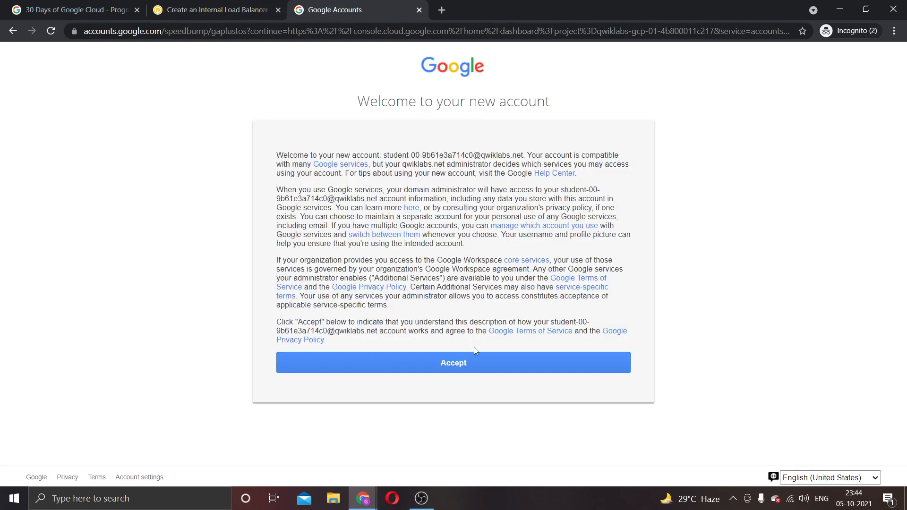
left_click(479, 360)
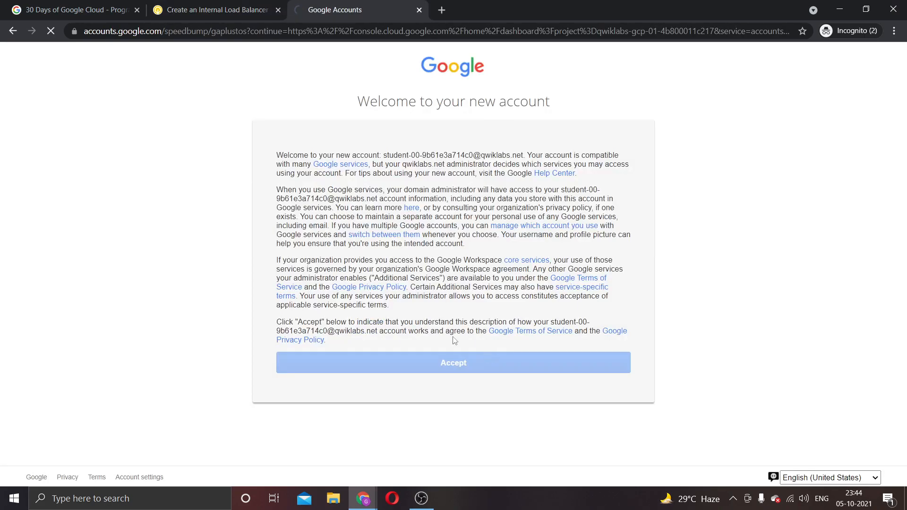
left_click(177, 4)
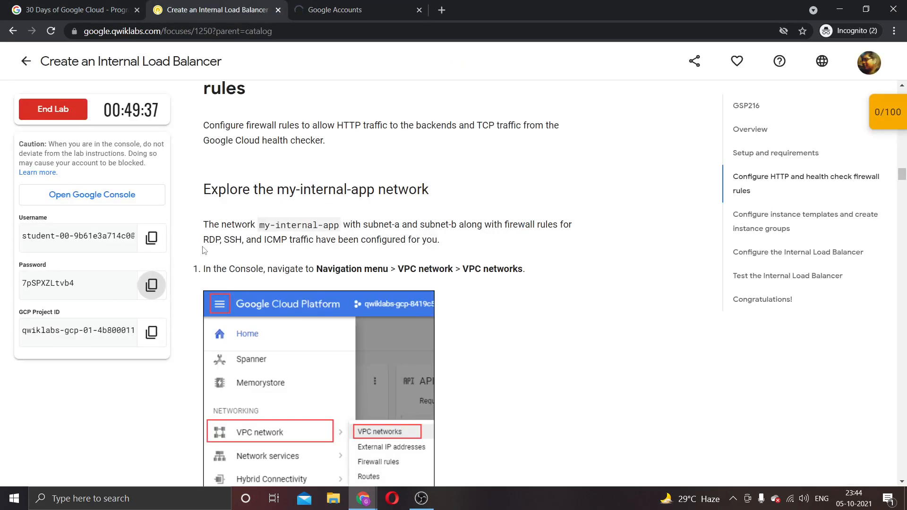
left_click(335, 10)
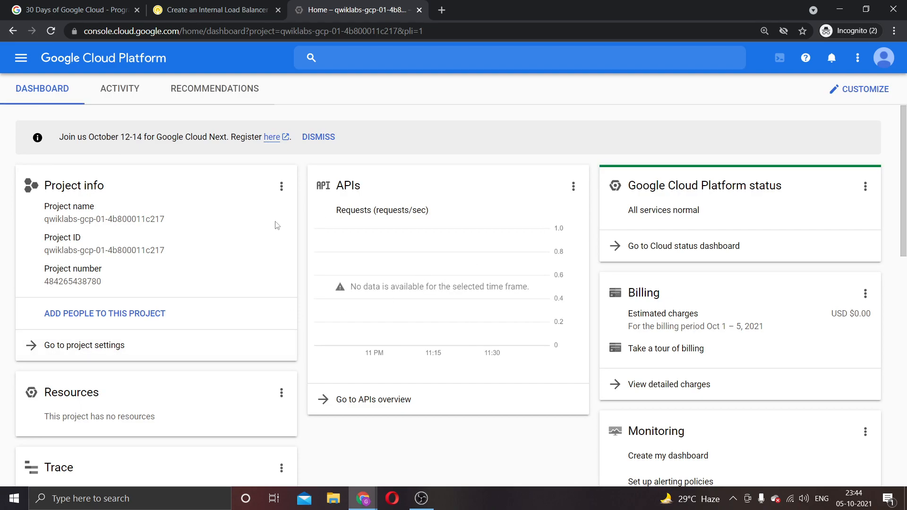
Agree to the Google Cloud Platform Terms of Service in the welcome dialog, keeping India as the country
scroll(331, 264, "down", 5)
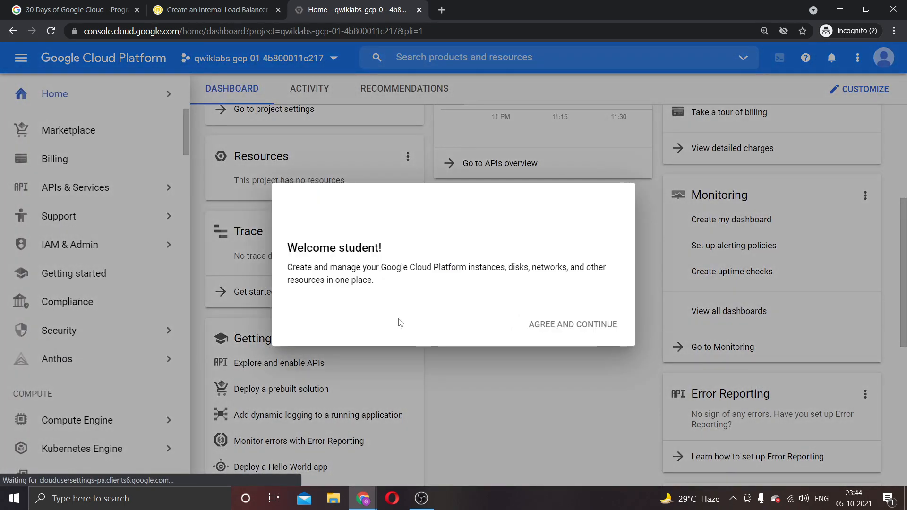
left_click(293, 322)
left_click(568, 393)
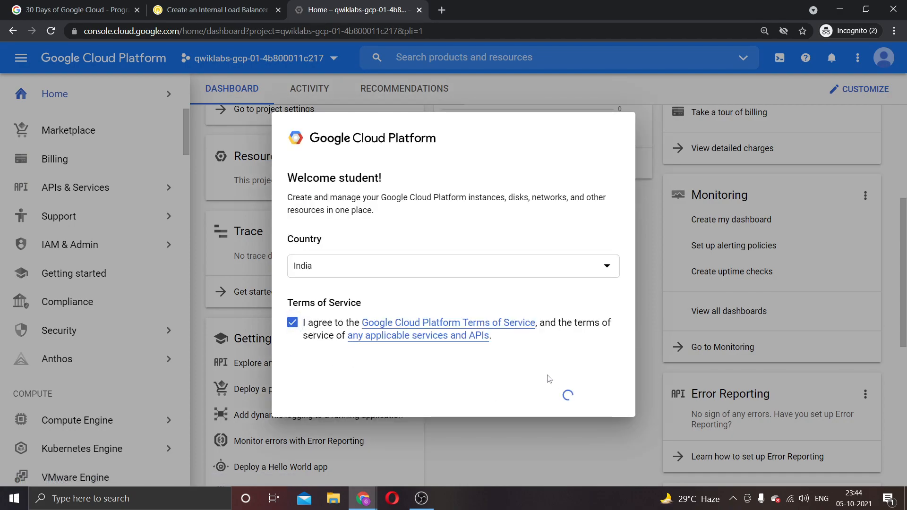
Open the VPC networks page for the lab project in the Google Cloud console, following the lab instructions
left_click(195, 5)
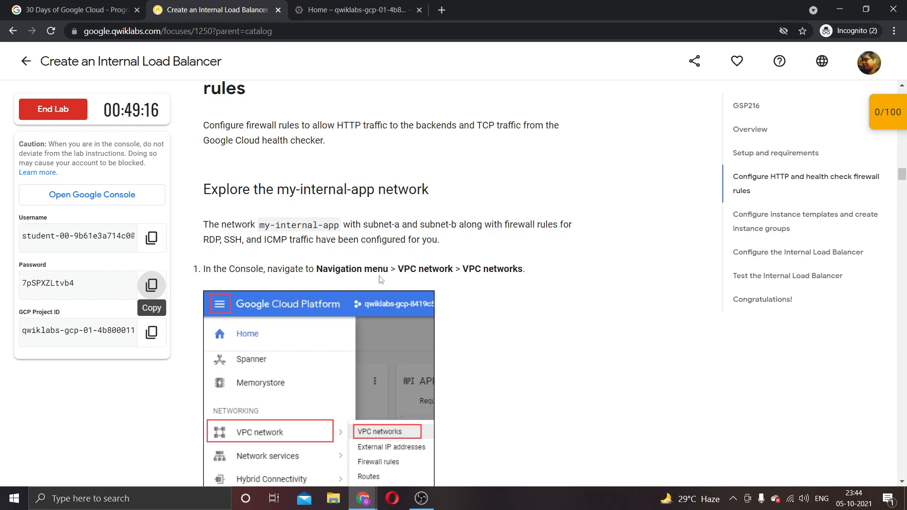
left_click(339, 9)
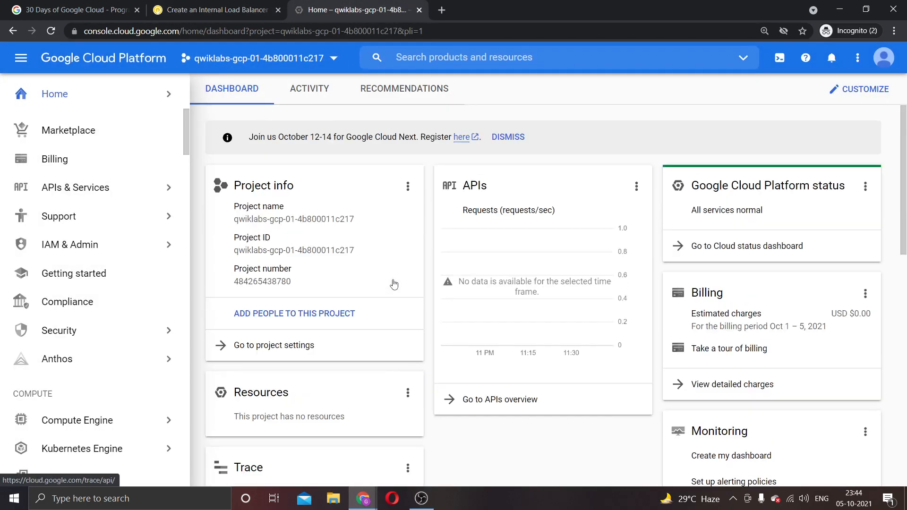
left_click(20, 57)
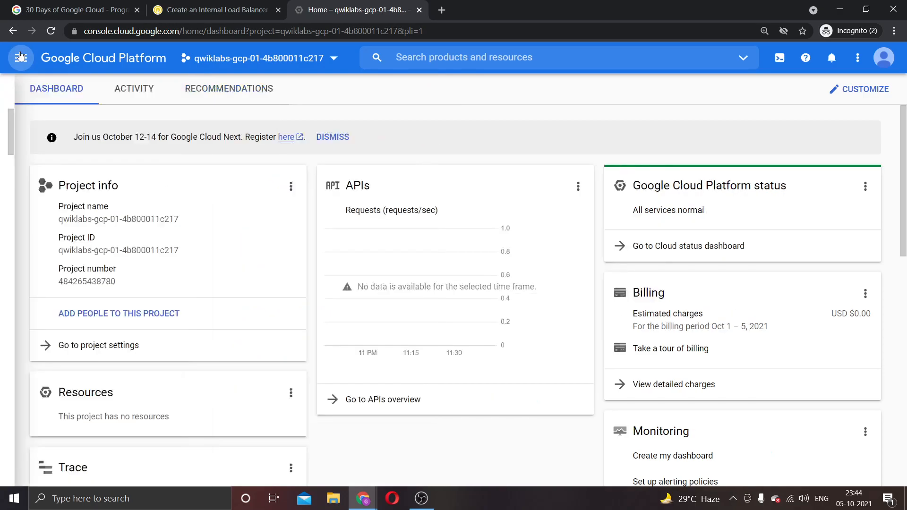
left_click(20, 57)
scroll(52, 286, "down", 2)
scroll(49, 288, "down", 3)
scroll(47, 289, "down", 4)
scroll(46, 290, "down", 8)
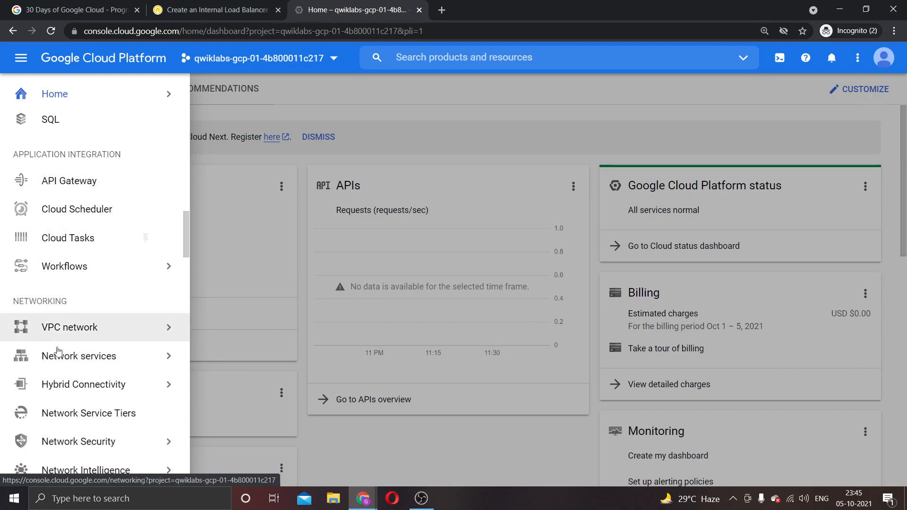
mouse_move(71, 330)
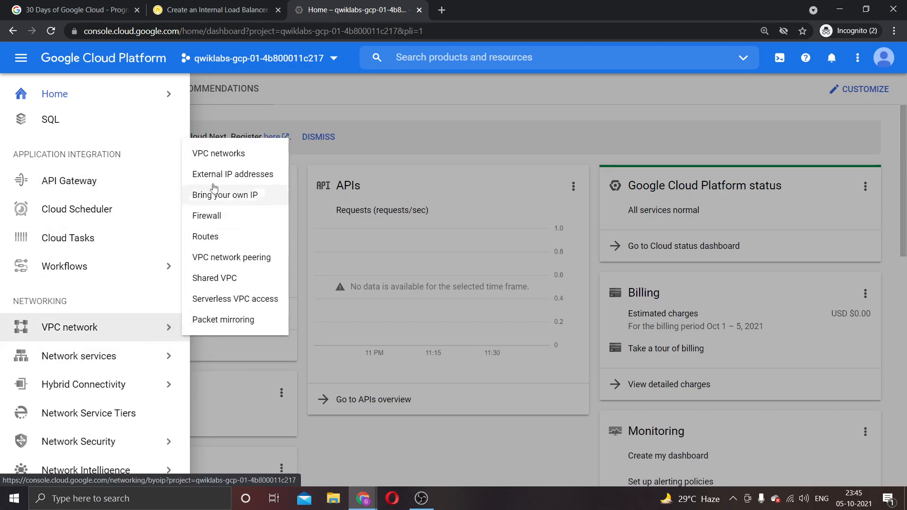
left_click(218, 153)
Read the my-internal-app instructions and examine the VPC networks list for that network with its subnets subnet-a and subnet-b
left_click(213, 9)
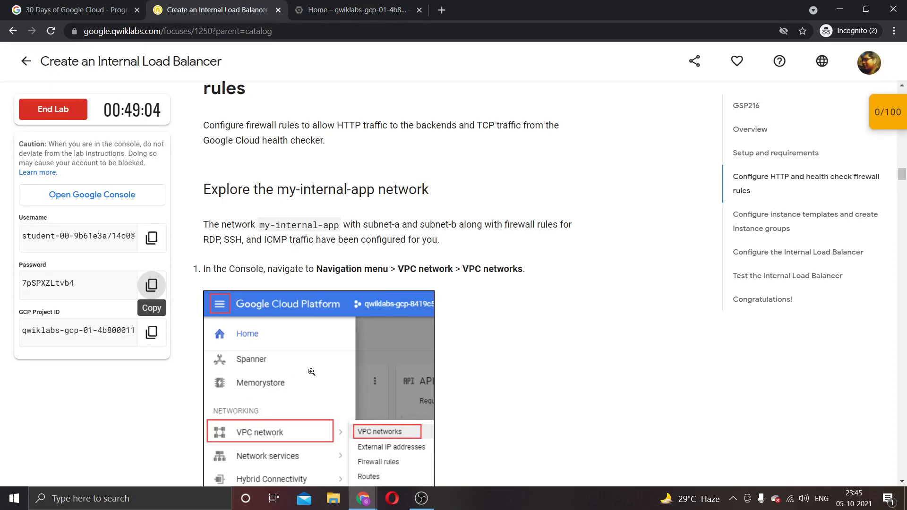
scroll(303, 376, "down", 6)
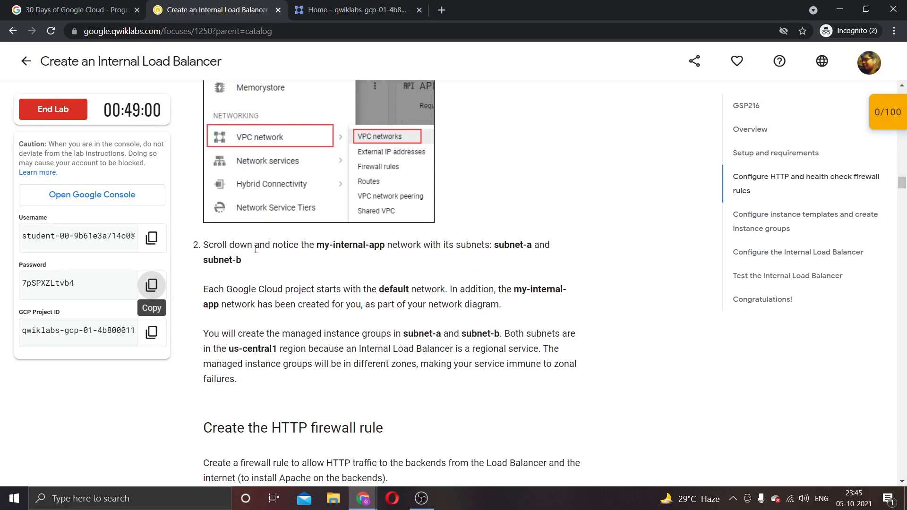
scroll(354, 250, "down", 2)
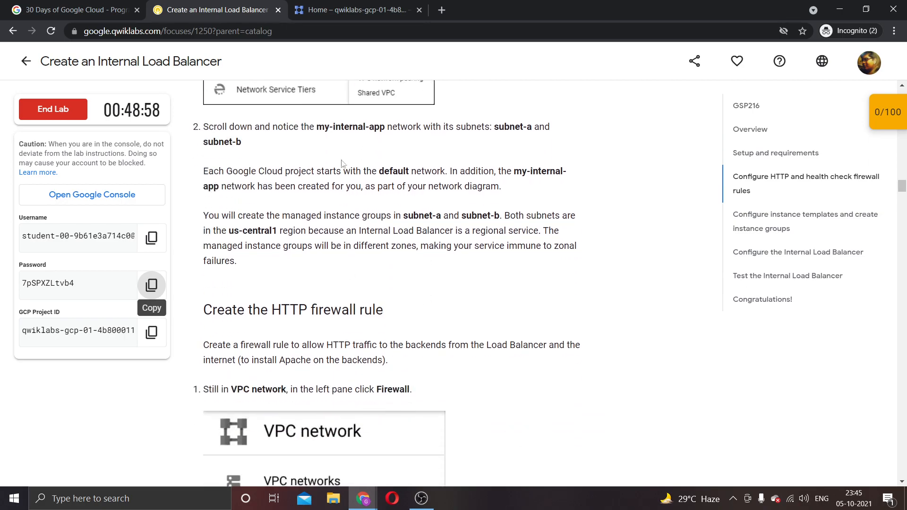
left_click(338, 7)
scroll(312, 318, "down", 6)
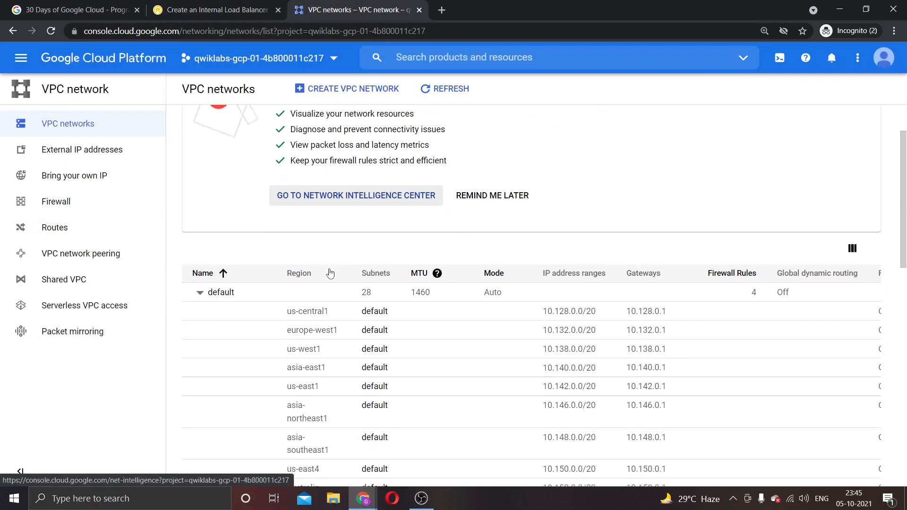
scroll(312, 317, "down", 7)
scroll(312, 318, "up", 5)
scroll(312, 318, "down", 5)
scroll(312, 318, "up", 6)
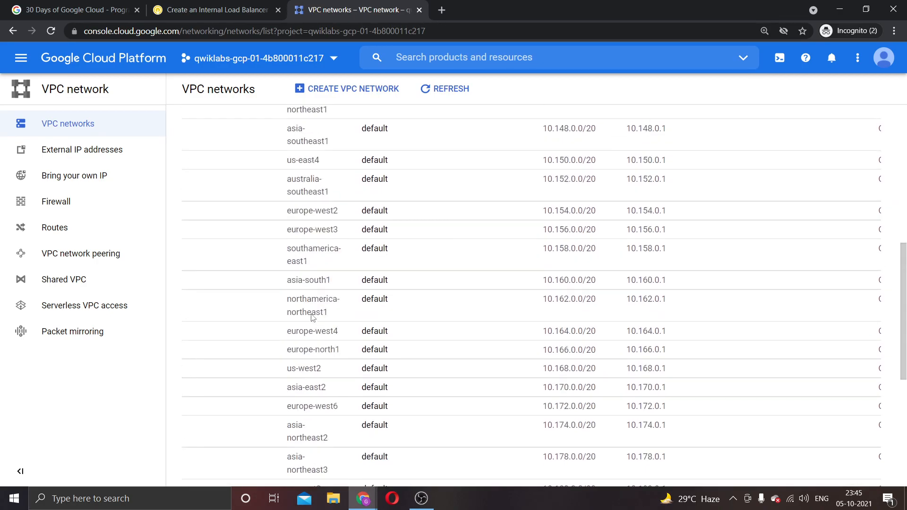
Read the lab's HTTP firewall rule instructions and open the Firewall page of the VPC network section in the console
left_click(170, 9)
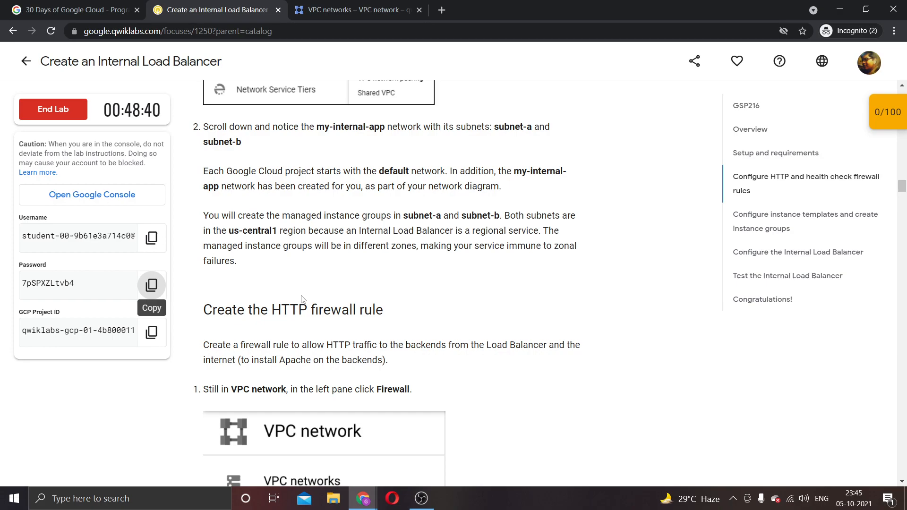
scroll(303, 299, "down", 2)
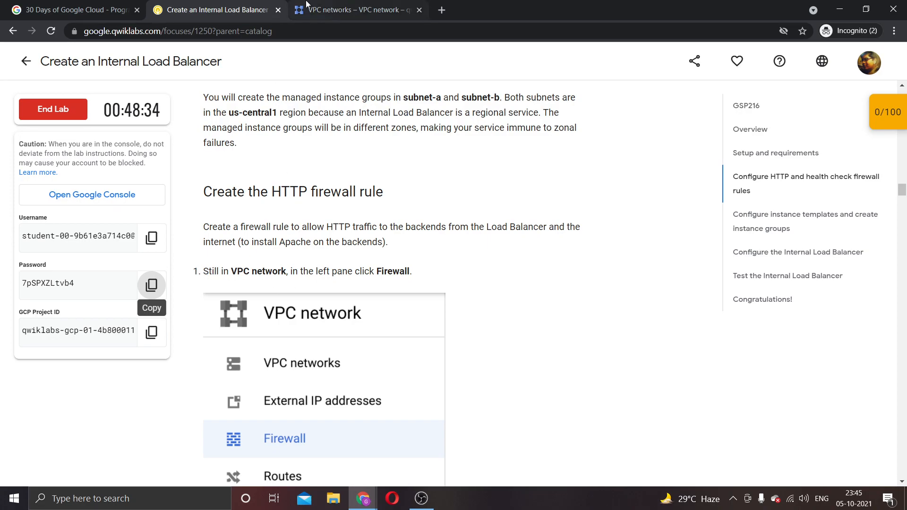
left_click(331, 4)
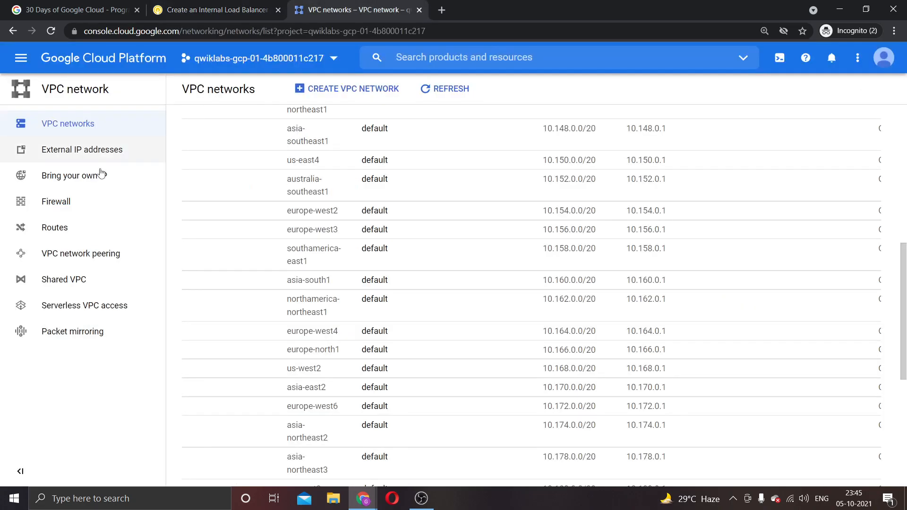
left_click(66, 202)
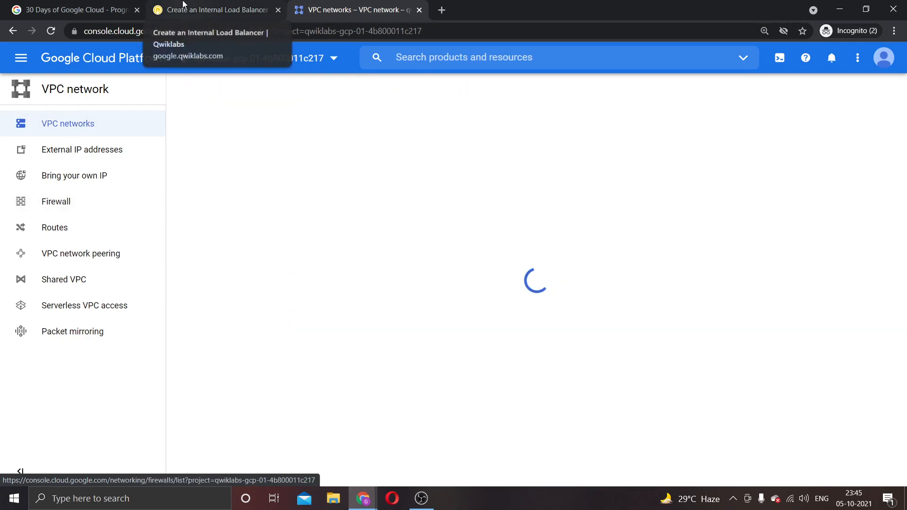
Follow the lab instructions to start a new firewall rule from the project's Firewall page
left_click(183, 4)
scroll(371, 302, "down", 6)
scroll(371, 301, "down", 2)
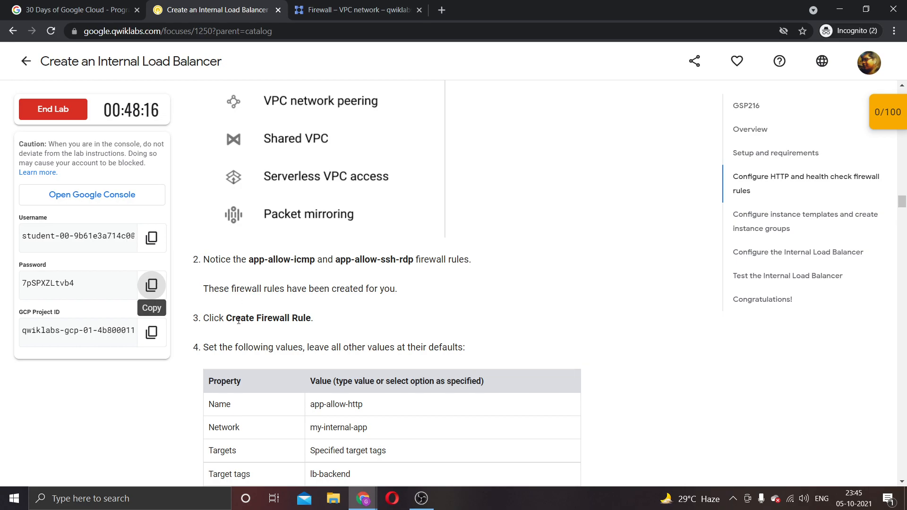
left_click(371, 4)
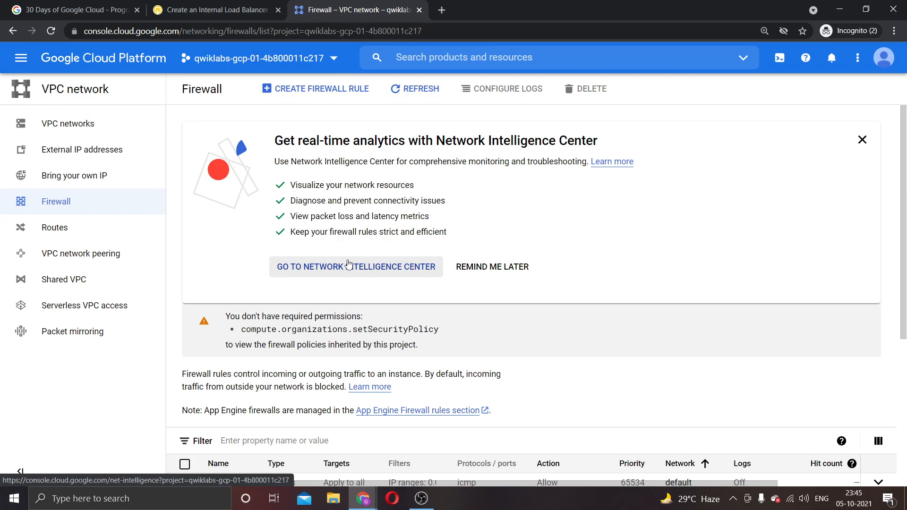
left_click(302, 94)
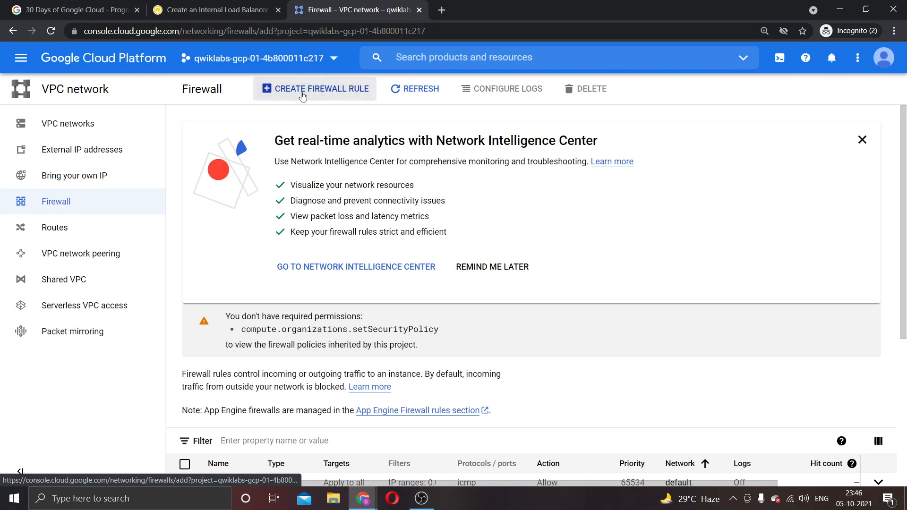
Name the new firewall rule app-allow-http, copying the name from the lab's property table
left_click(212, 10)
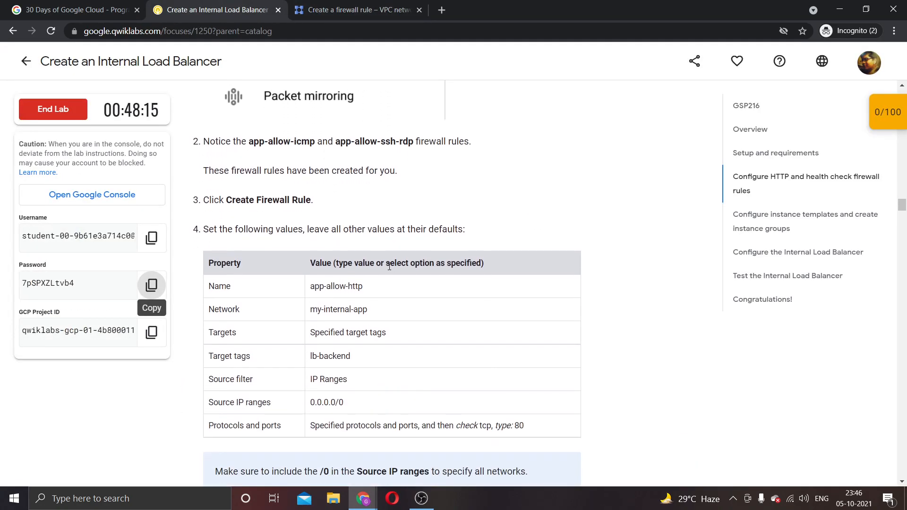
scroll(310, 206, "down", 2)
left_click_drag(371, 168, 311, 165)
key("ctrl+c")
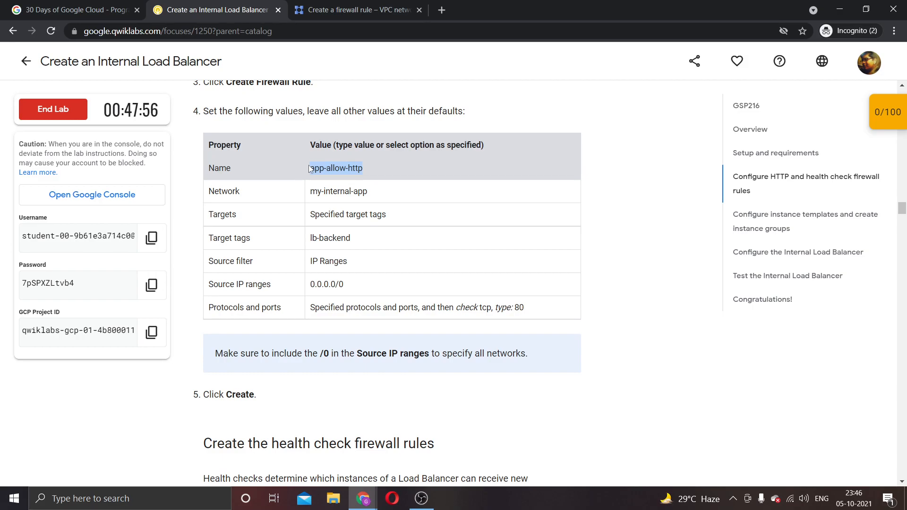
left_click(352, 6)
left_click(271, 177)
key("ctrl+v")
Set the firewall rule's network to my-internal-app, as given in the lab's property table
key("ctrl+shift+Tab")
left_click_drag(312, 188, 391, 191)
key("ctrl+c")
left_click(324, 6)
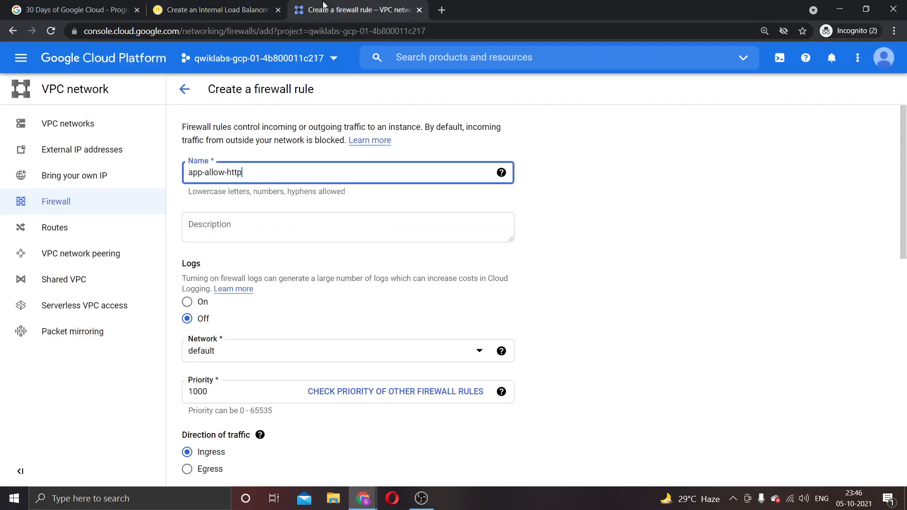
scroll(252, 331, "down", 1)
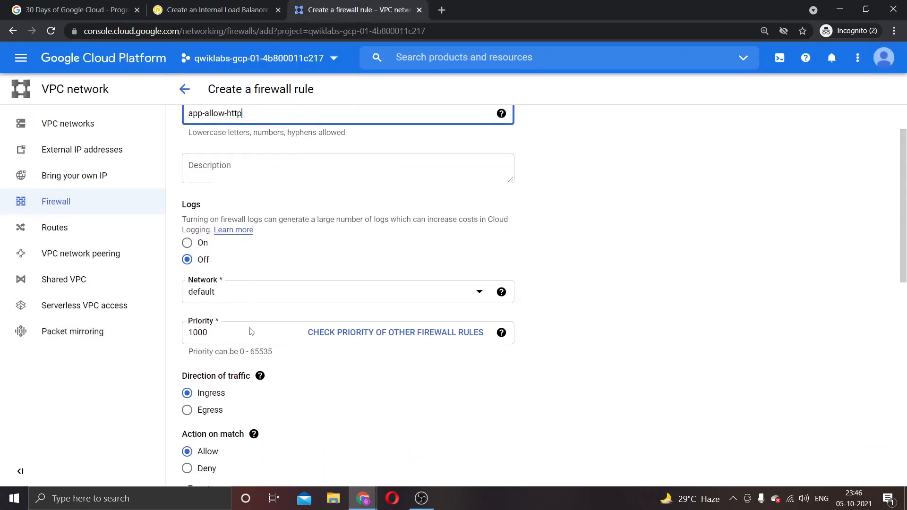
left_click(246, 297)
key("ctrl+v")
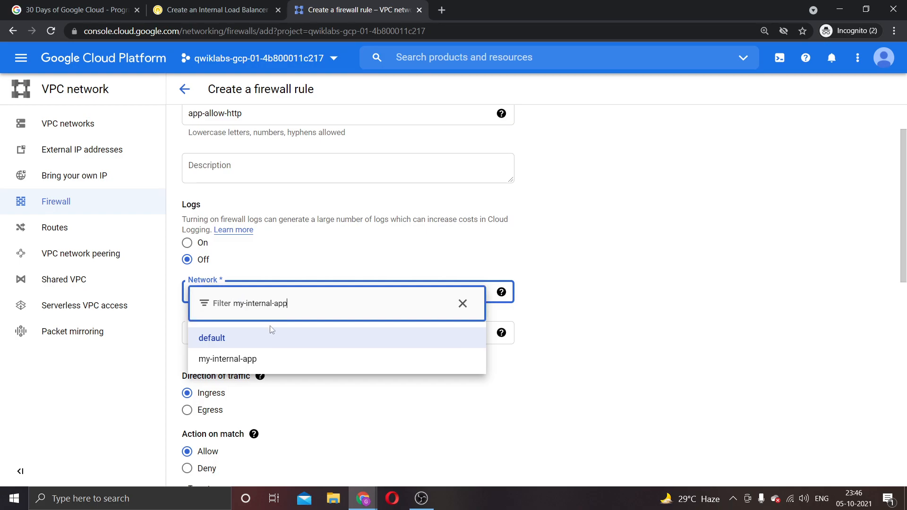
left_click(278, 344)
Add the target tag lb-backend from the lab instructions to the firewall rule, keeping Specified target tags as the targets
left_click(202, 5)
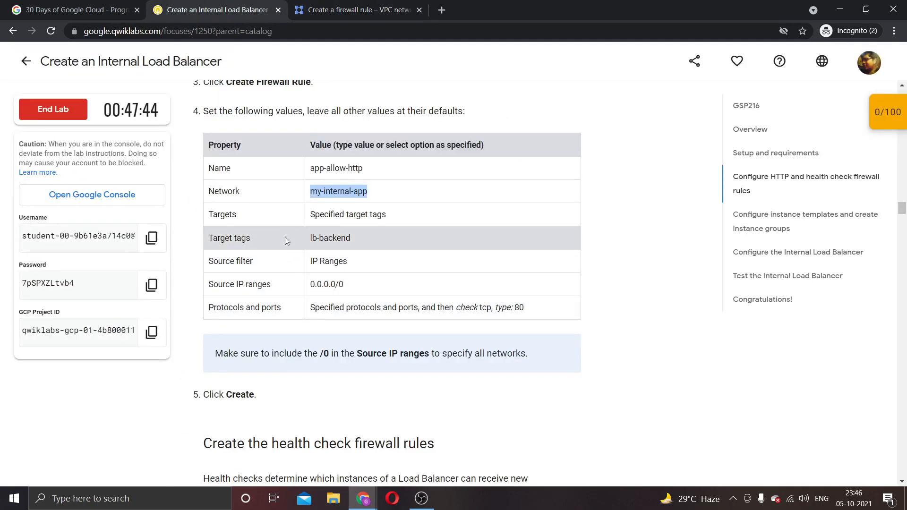
key("ctrl+Tab")
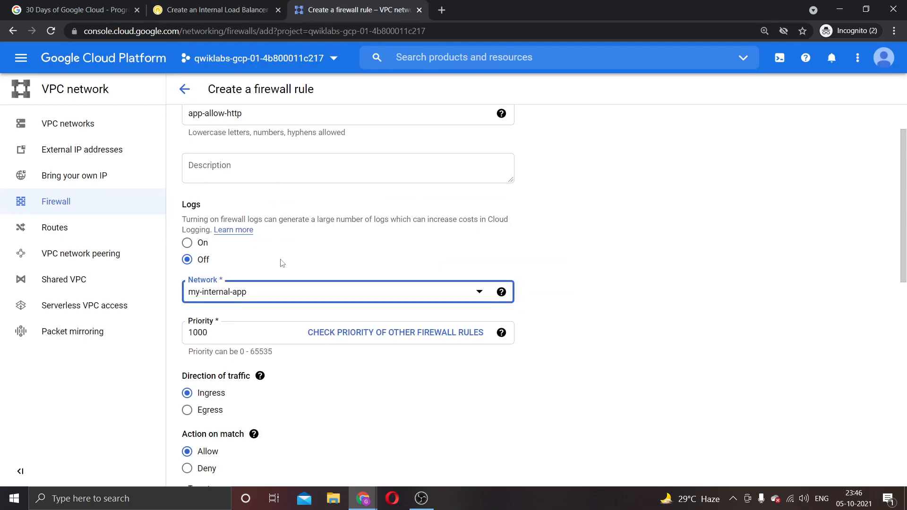
scroll(293, 360, "down", 2)
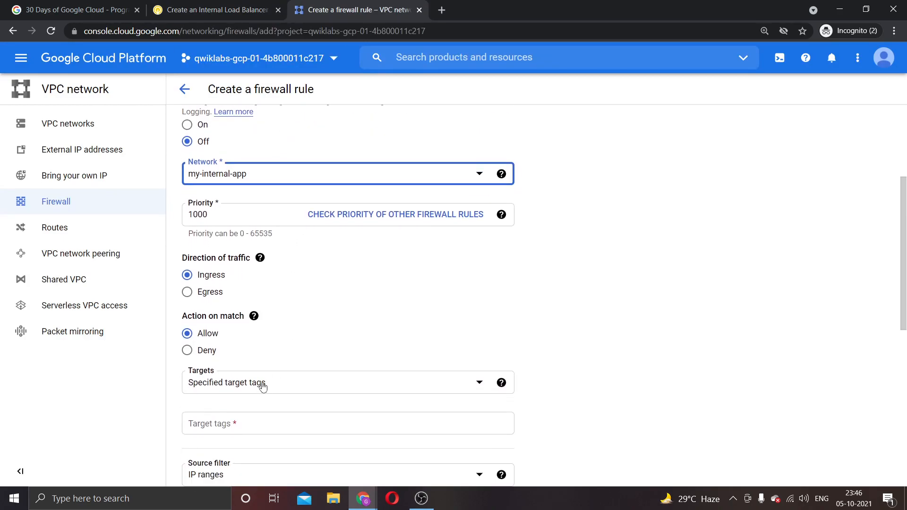
left_click(193, 6)
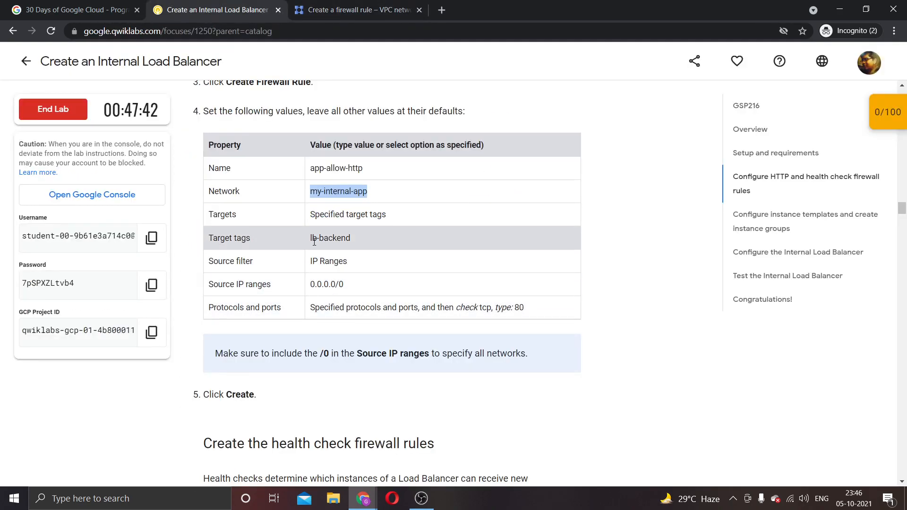
mouse_move(311, 241)
left_mouse_down()
mouse_move(376, 250)
mouse_move(315, 236)
left_mouse_up()
left_click(352, 236)
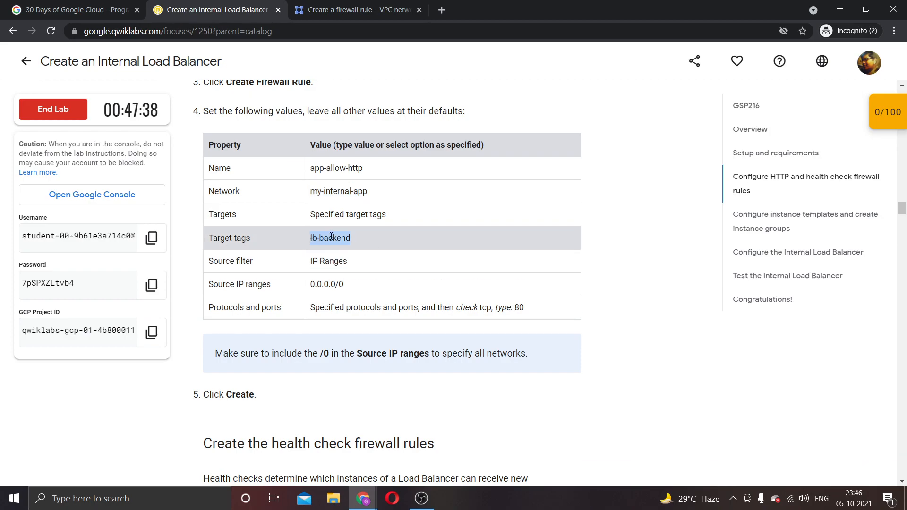
left_click(340, 9)
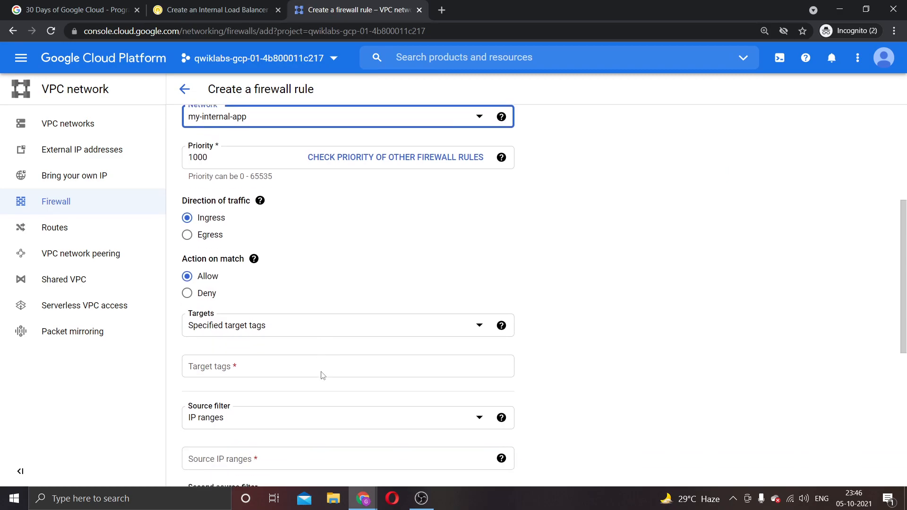
left_click(304, 366)
type("lb-backend")
Enter 0.0.0.0/0 from the lab instructions as the rule's source IP range, keeping IP ranges as the source filter
left_click(257, 10)
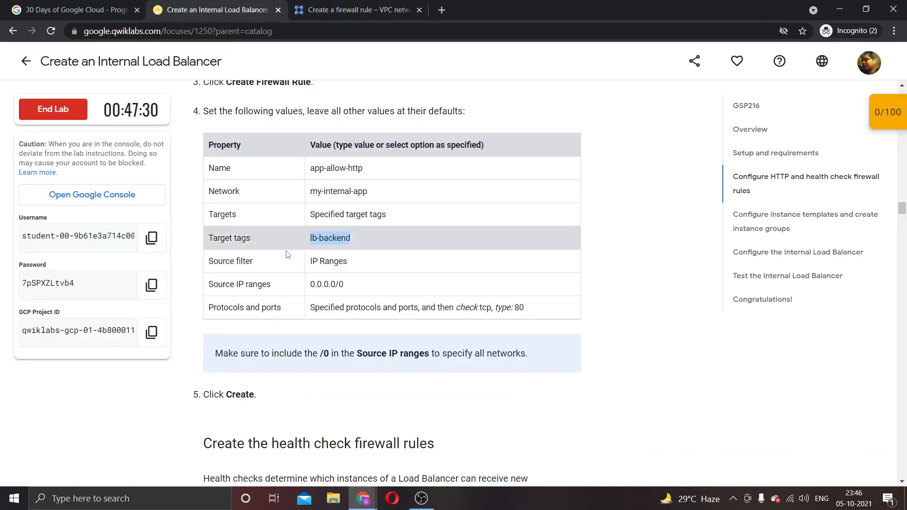
triple_click(319, 262)
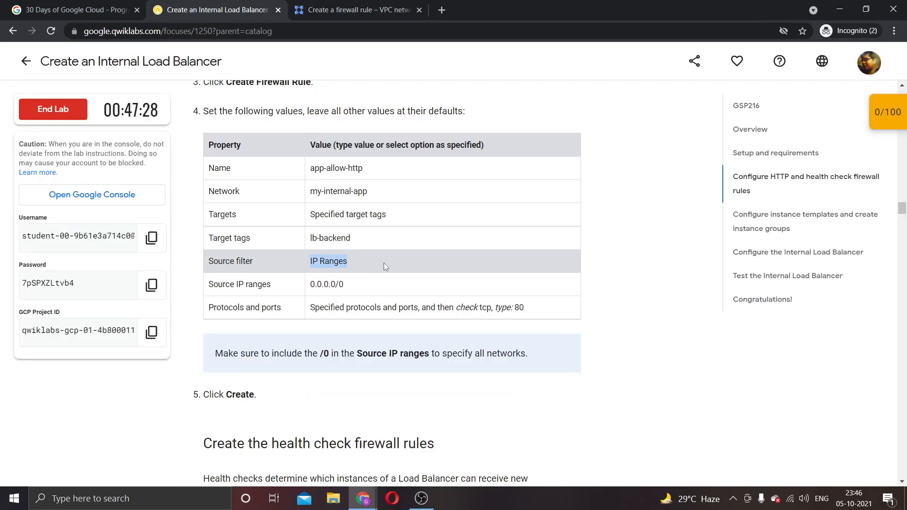
left_click_drag(349, 284, 323, 284)
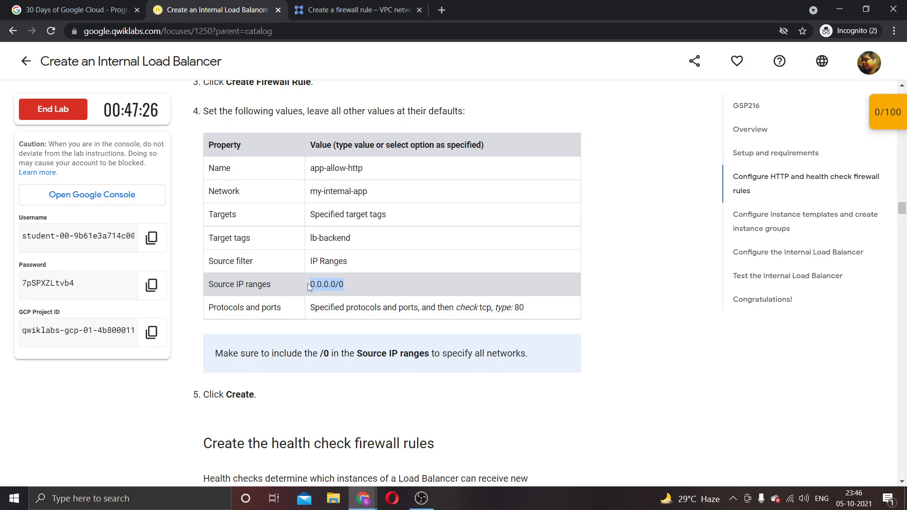
left_click(359, 9)
scroll(258, 279, "down", 3)
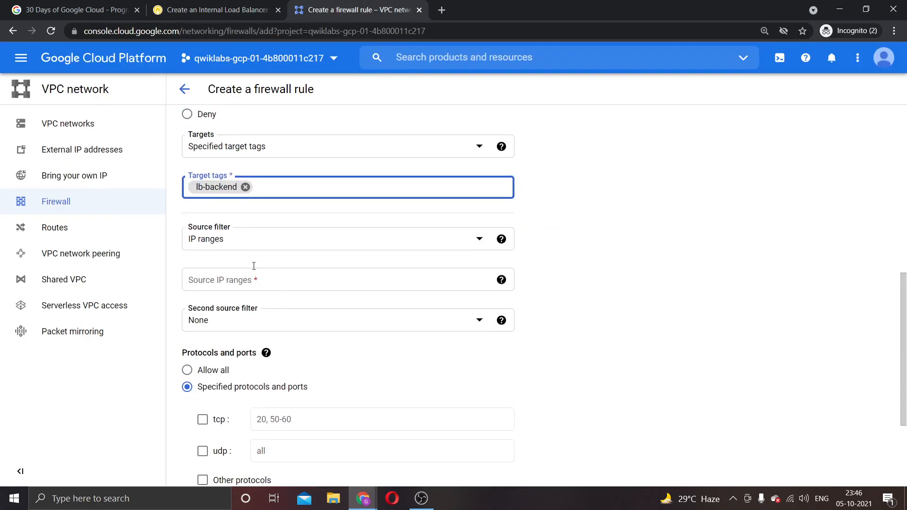
left_click(245, 280)
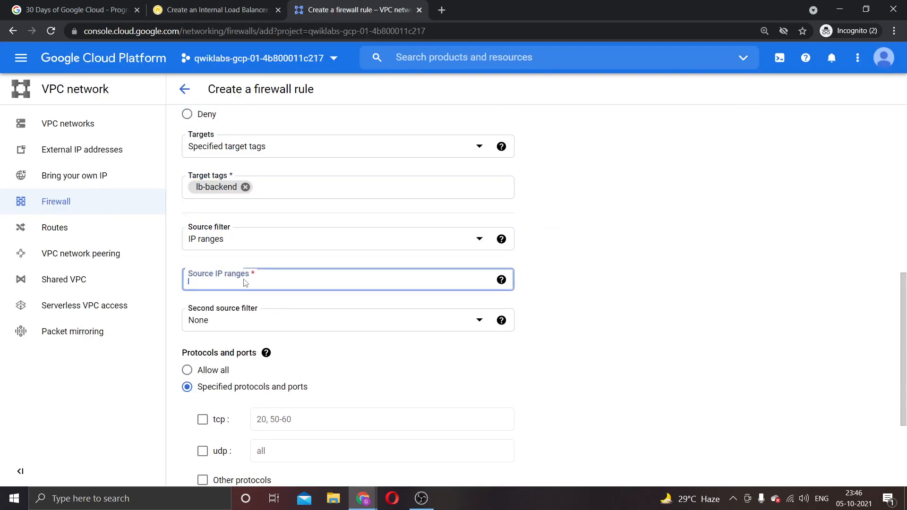
type("0.0.0.0/0")
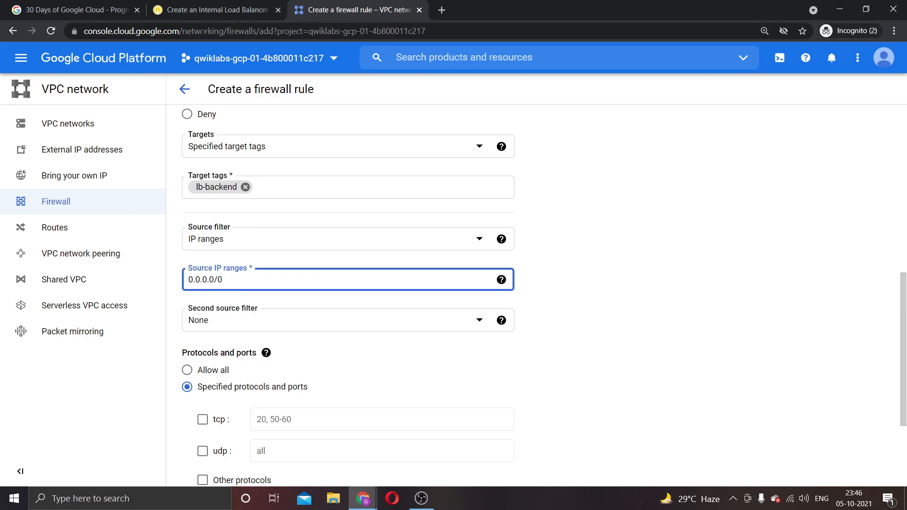
Check the lab's protocol requirement and allow tcp on port 80 under the rule's specified protocols and ports
left_click(213, 8)
scroll(298, 204, "down", 2)
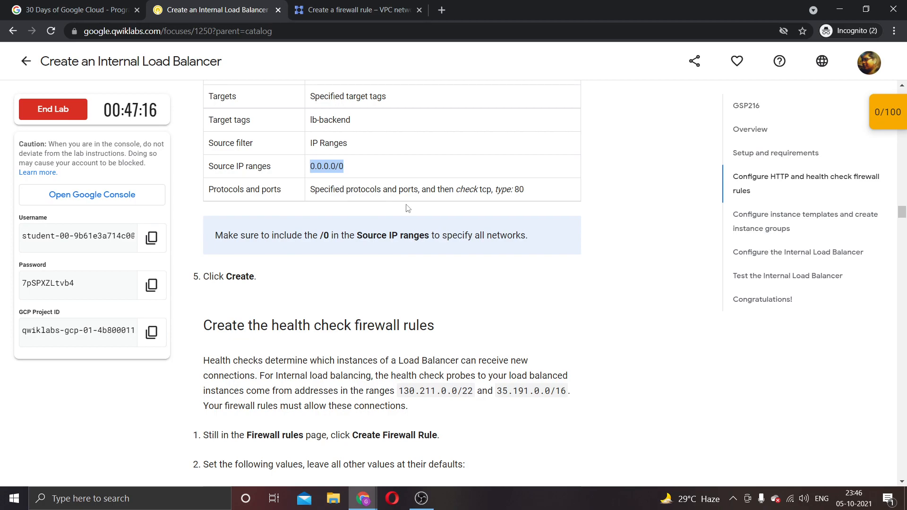
left_click(336, 7)
scroll(229, 242, "down", 1)
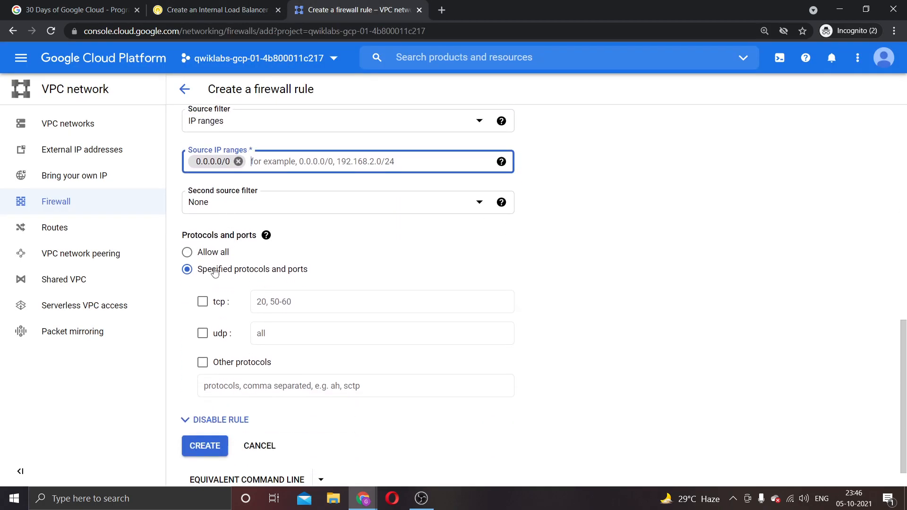
left_click(218, 9)
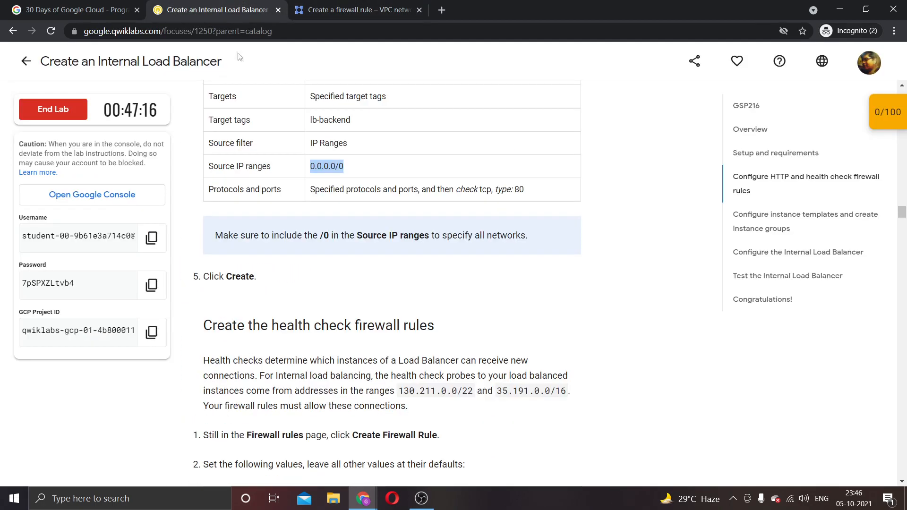
left_click(369, 4)
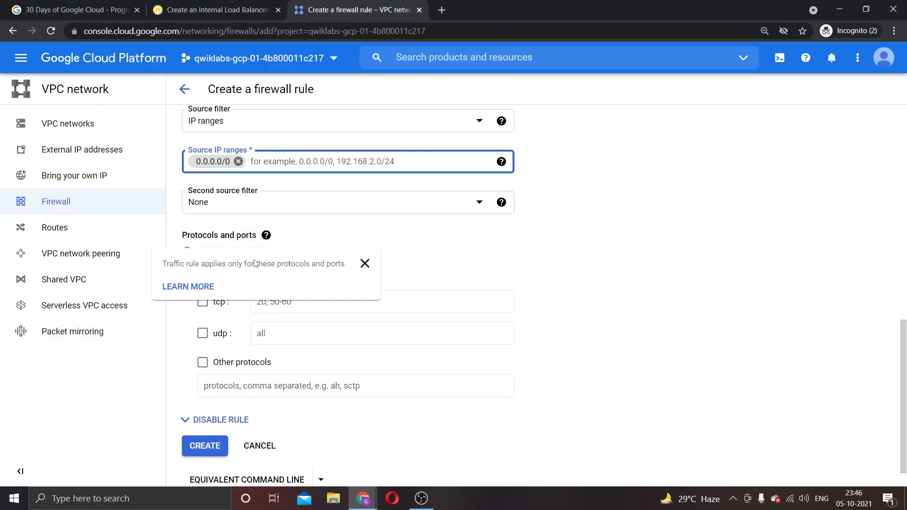
left_click(202, 302)
left_click(277, 303)
type("80")
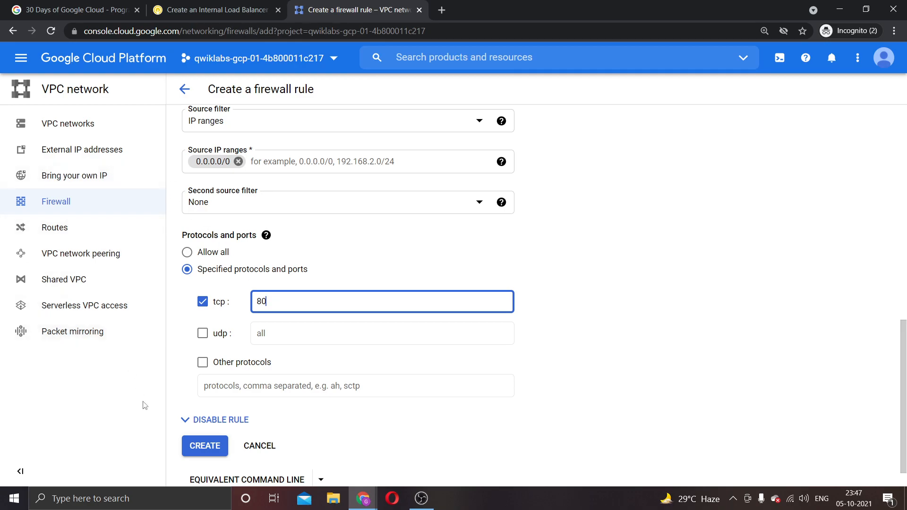
Check the lab's closing instruction for the HTTP rule and create the app-allow-http firewall rule
left_click(234, 4)
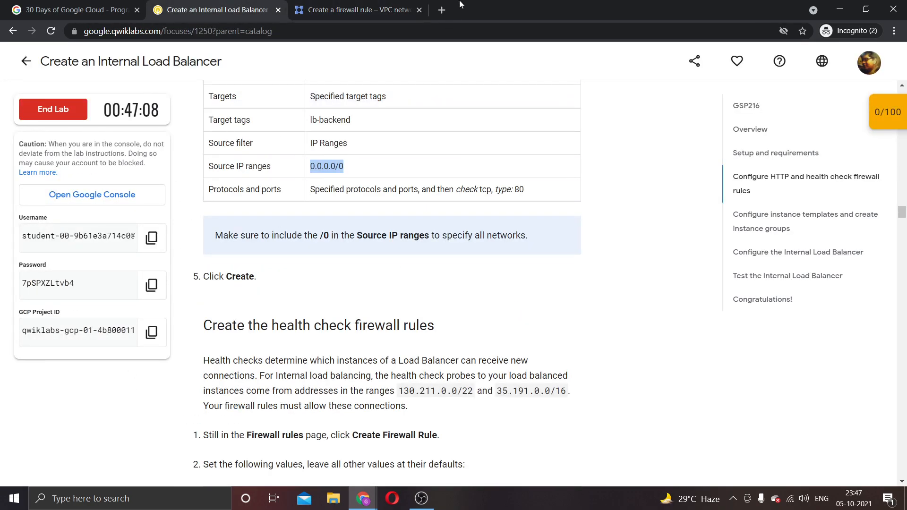
left_click(359, 10)
left_click(210, 444)
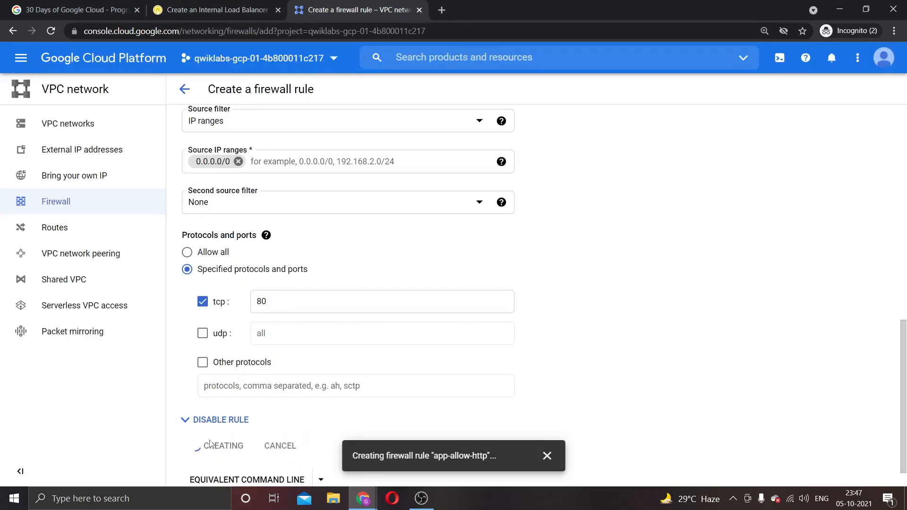
Read the lab's health check firewall rule instructions and start another new firewall rule in the console
left_click(206, 4)
scroll(253, 273, "down", 2)
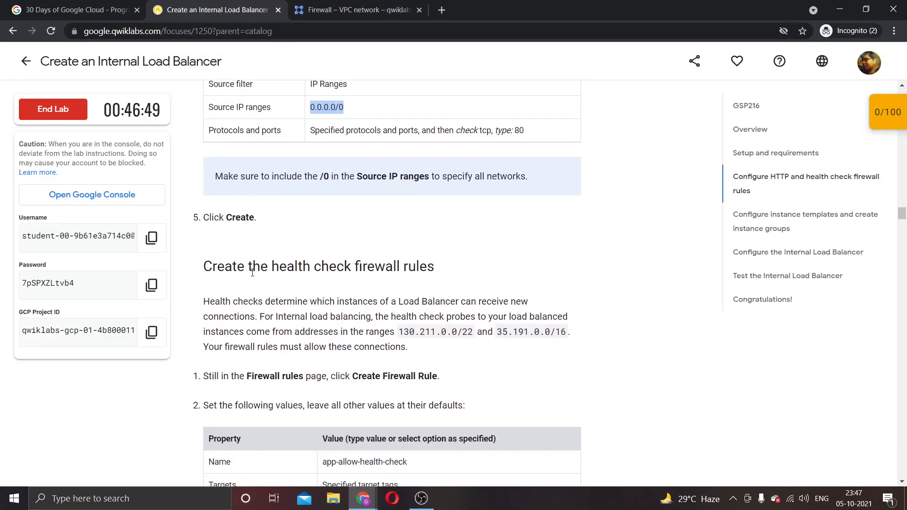
scroll(255, 388, "down", 1)
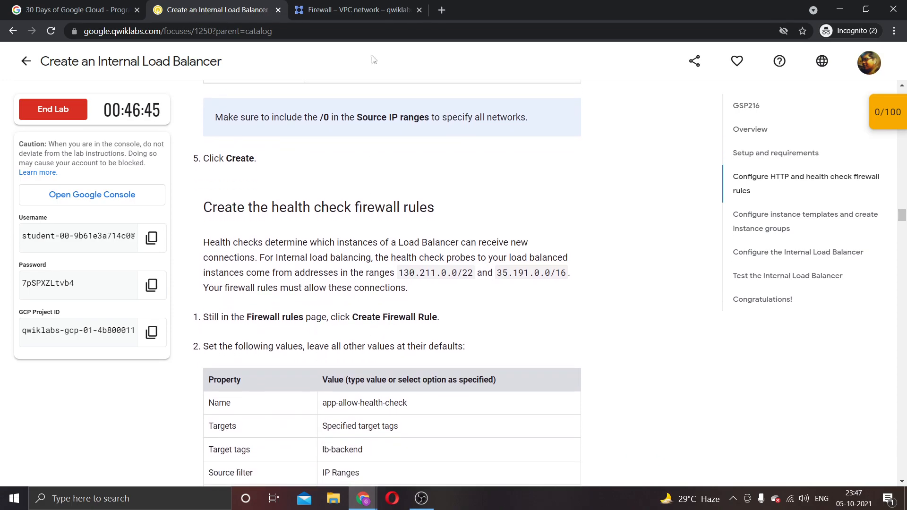
left_click(354, 10)
left_click(304, 90)
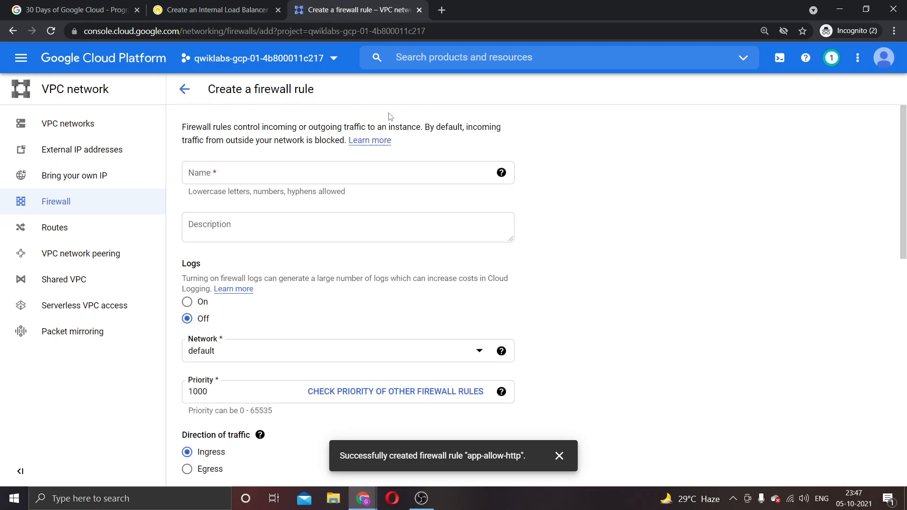
Enter app-allow-health-check from the lab instructions as the new firewall rule's name
left_click(212, 10)
scroll(313, 237, "down", 4)
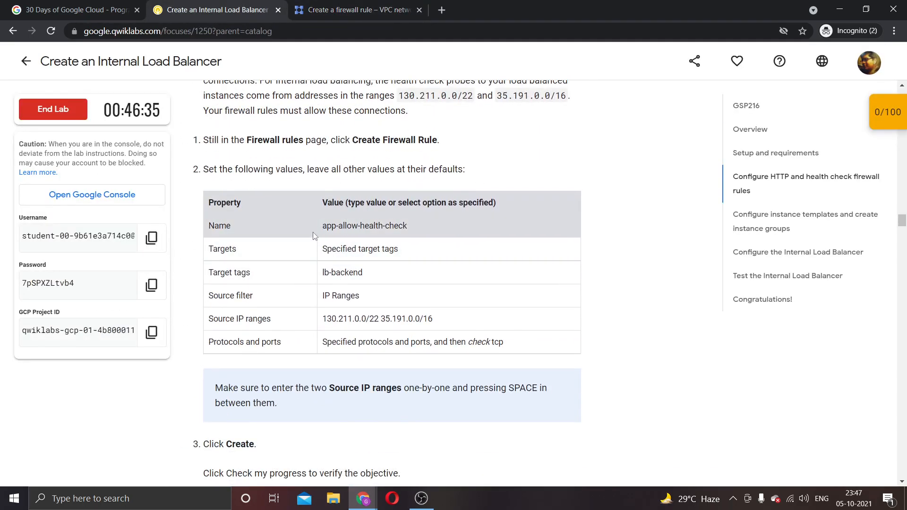
left_click_drag(318, 226, 411, 227)
key("ctrl+c")
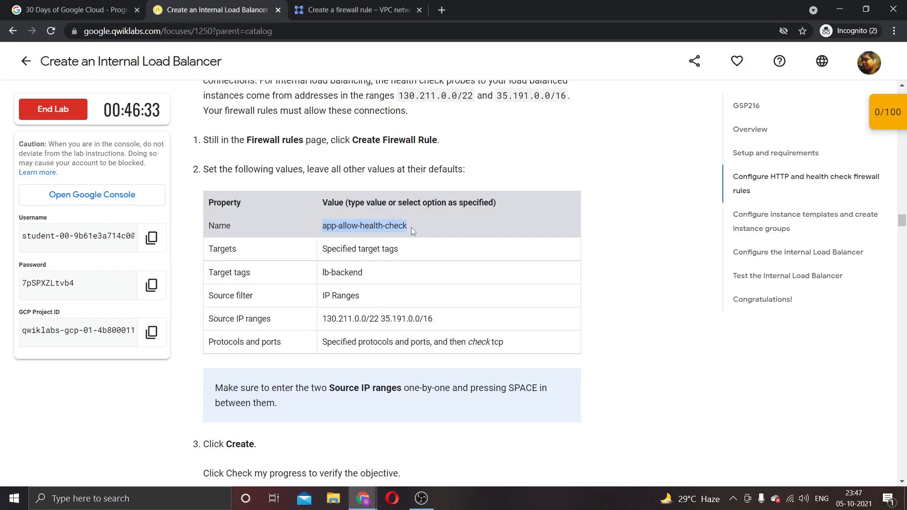
left_click(356, 7)
left_click(309, 168)
key("ctrl+v")
Enter lb-backend from the lab instructions as the health check rule's target tag, keeping specified target tags as the targets
left_click(218, 6)
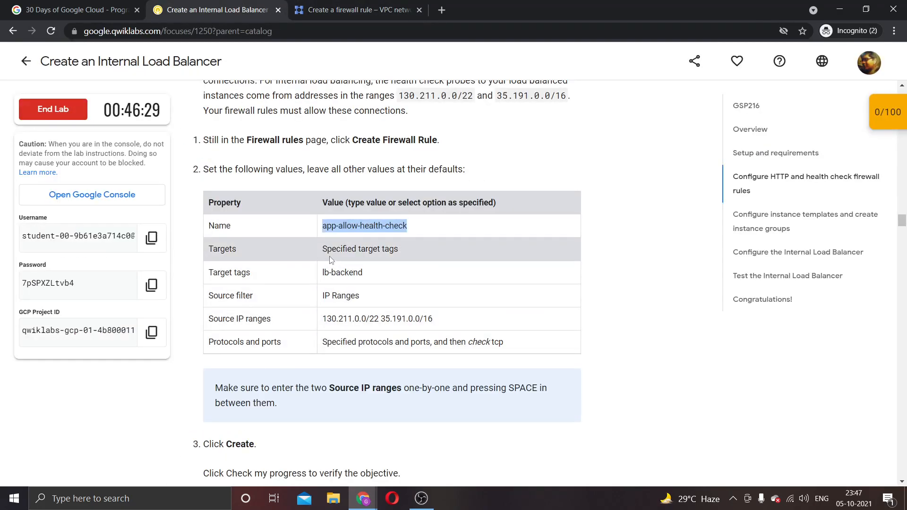
left_click_drag(320, 281, 372, 286)
key("ctrl+c")
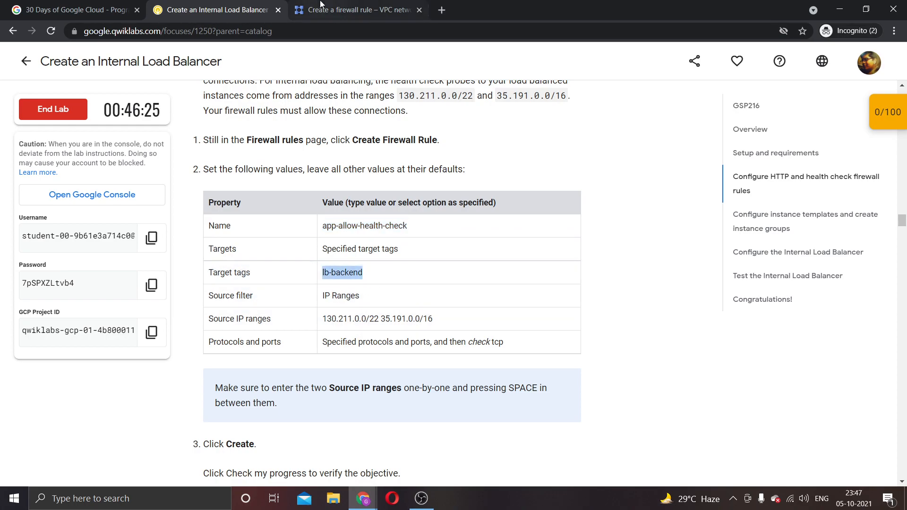
left_click(355, 9)
scroll(265, 341, "down", 3)
scroll(236, 255, "down", 5)
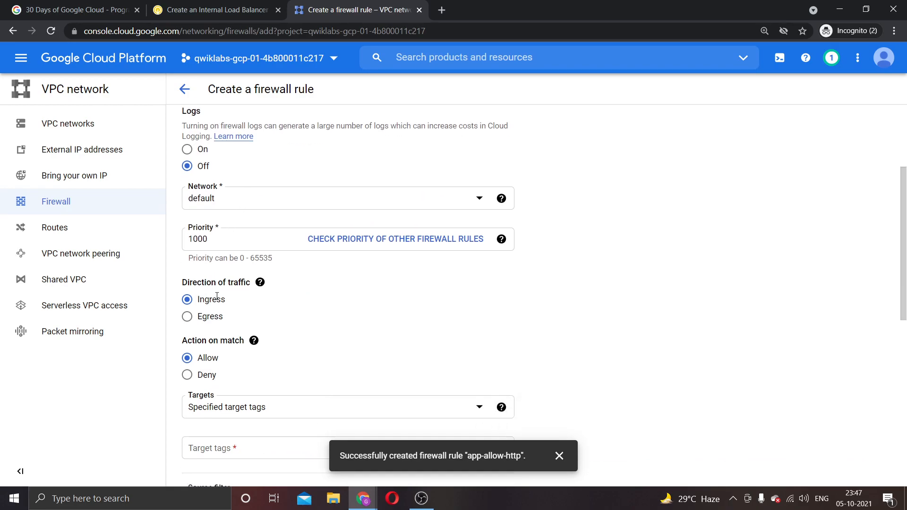
left_click(220, 242)
key("ctrl+v")
Try to enter 130.211.0.0/22 35.191.0.0/16 as one combined source IP range, and remove that entry
left_click(216, 9)
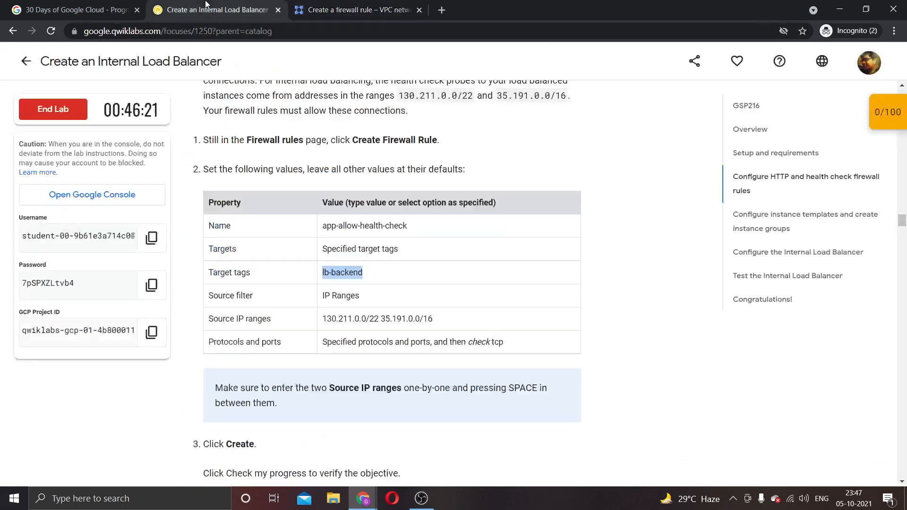
left_click(326, 316)
left_click_drag(325, 316, 435, 320)
key("ctrl+c")
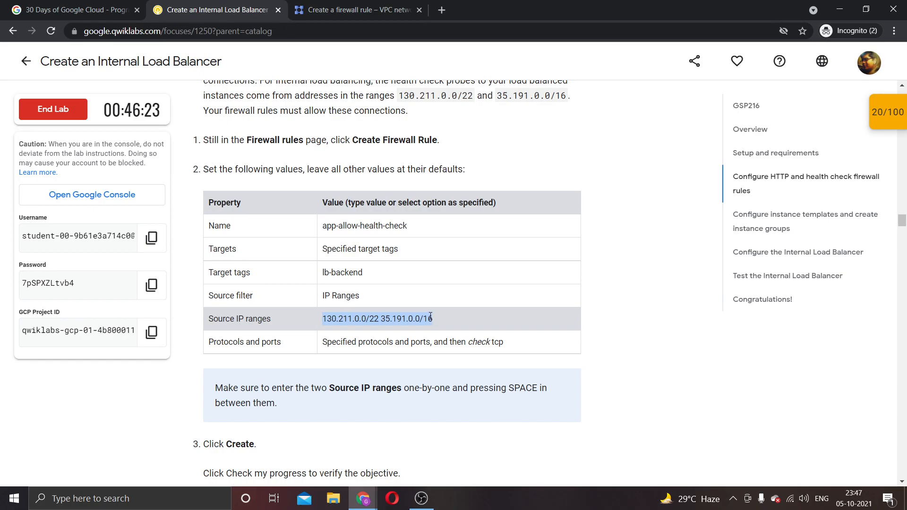
left_click(337, 8)
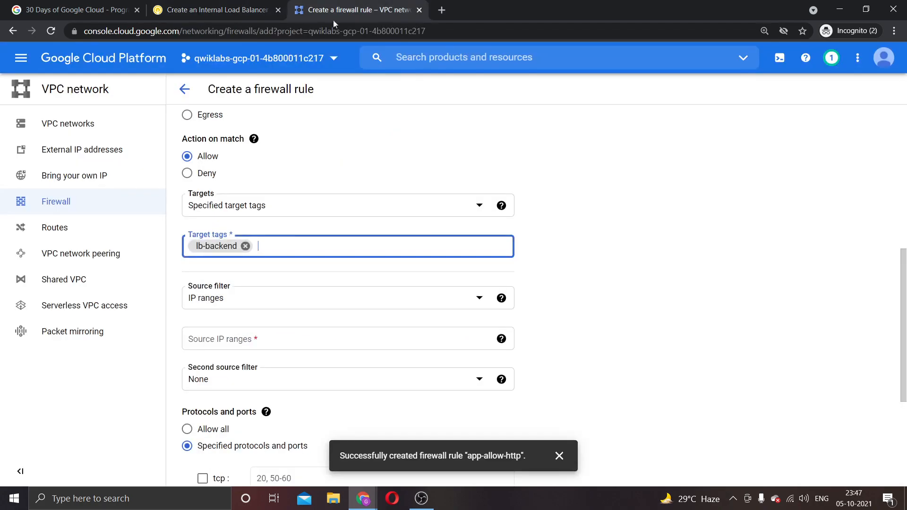
left_click(304, 338)
key("ctrl+v")
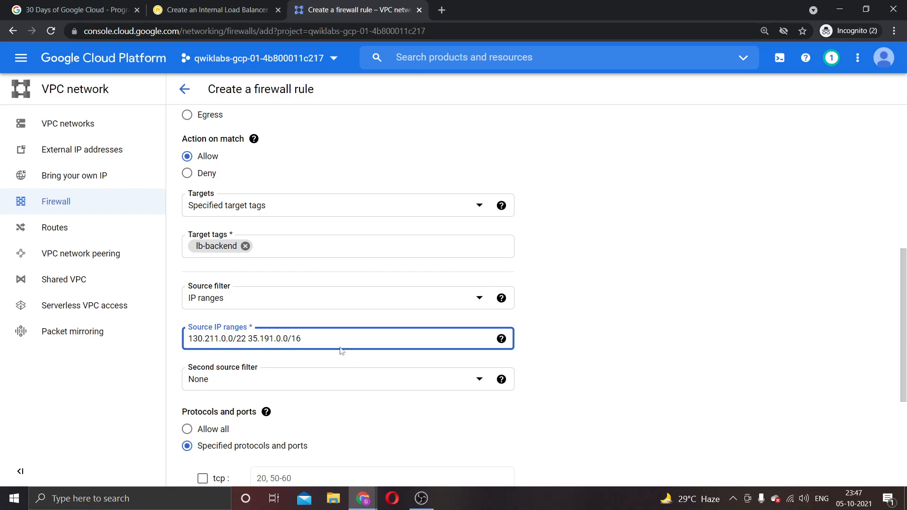
left_click(213, 10)
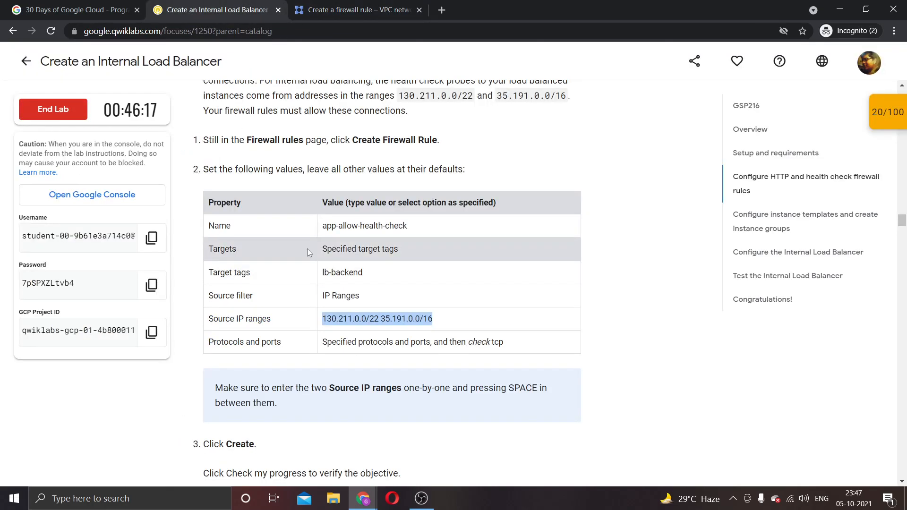
scroll(307, 248, "down", 2)
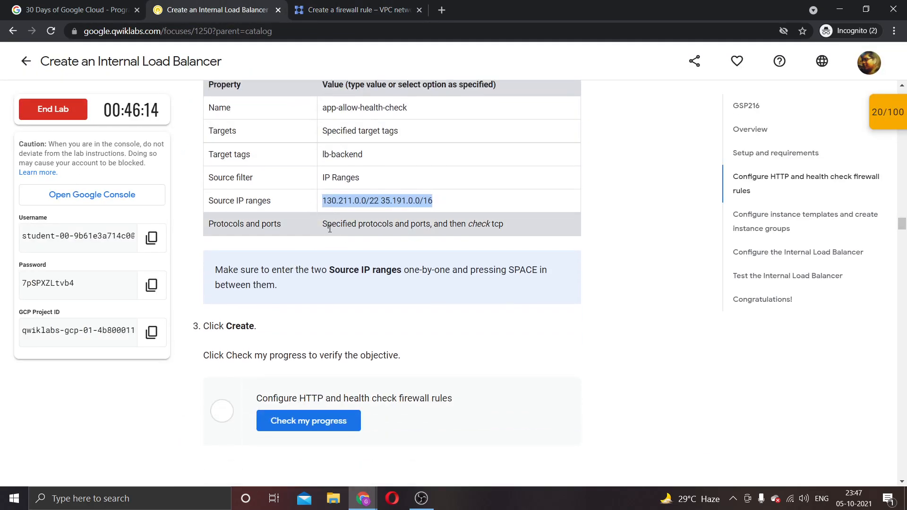
left_click(354, 9)
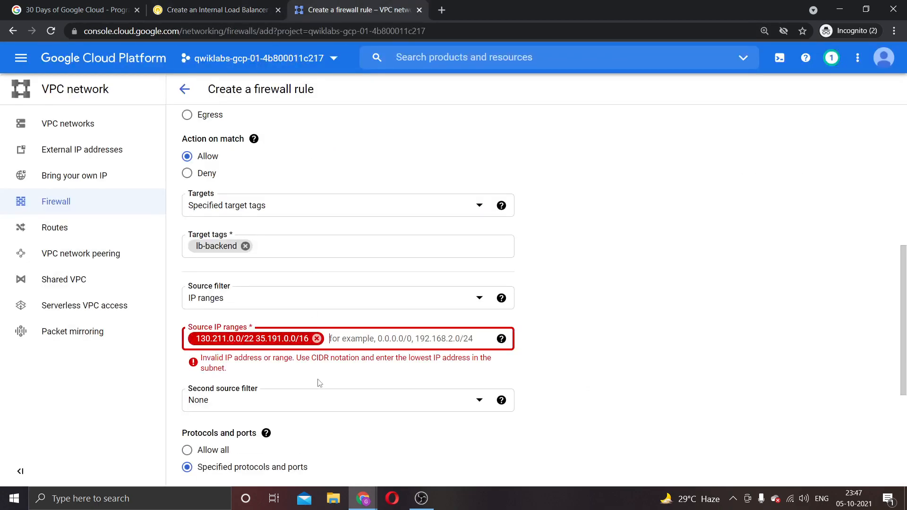
scroll(319, 384, "down", 1)
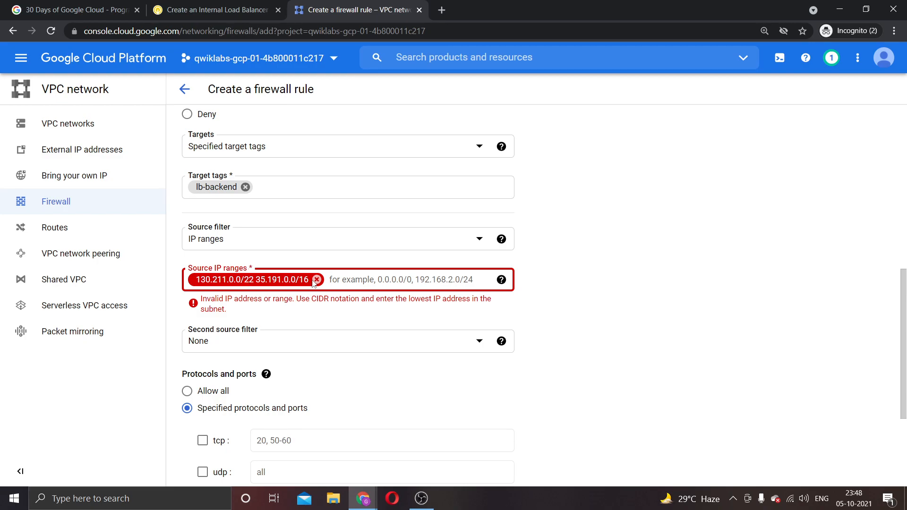
left_click(317, 280)
Review the lab's tables for both firewall rules and its note on entering the source IP ranges
left_click(212, 10)
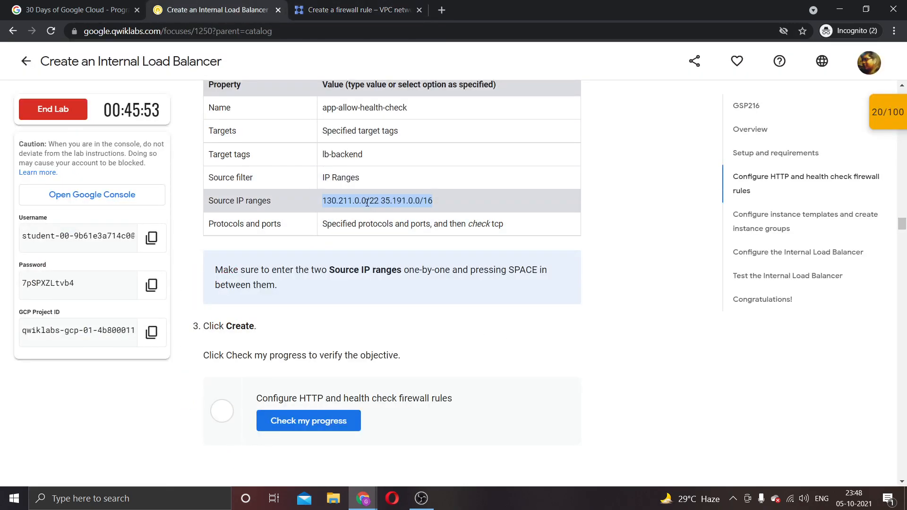
left_click(511, 180)
scroll(427, 291, "up", 3)
scroll(427, 304, "up", 7)
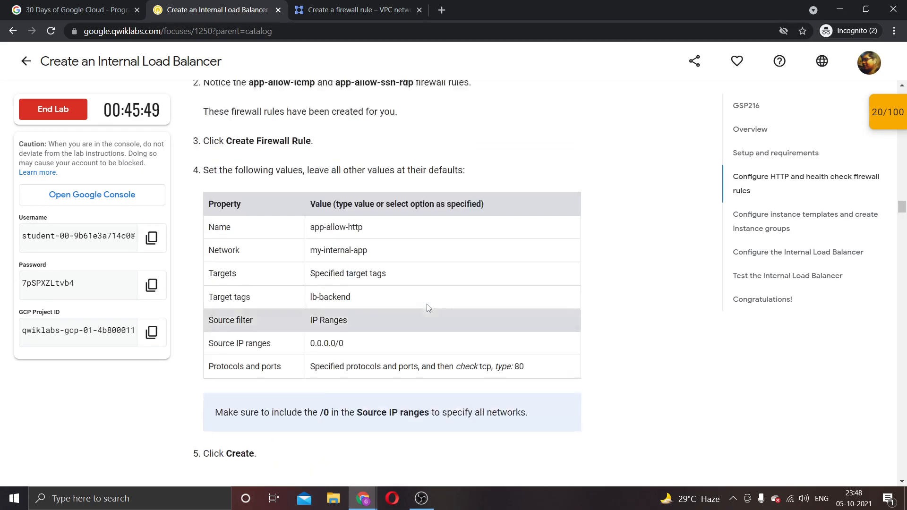
scroll(427, 304, "down", 7)
scroll(427, 307, "down", 2)
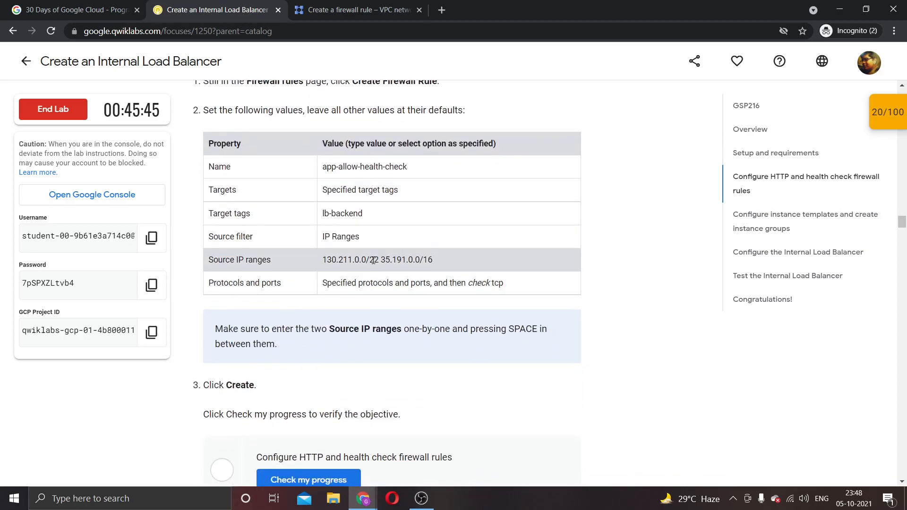
scroll(397, 292, "down", 1)
scroll(397, 292, "up", 1)
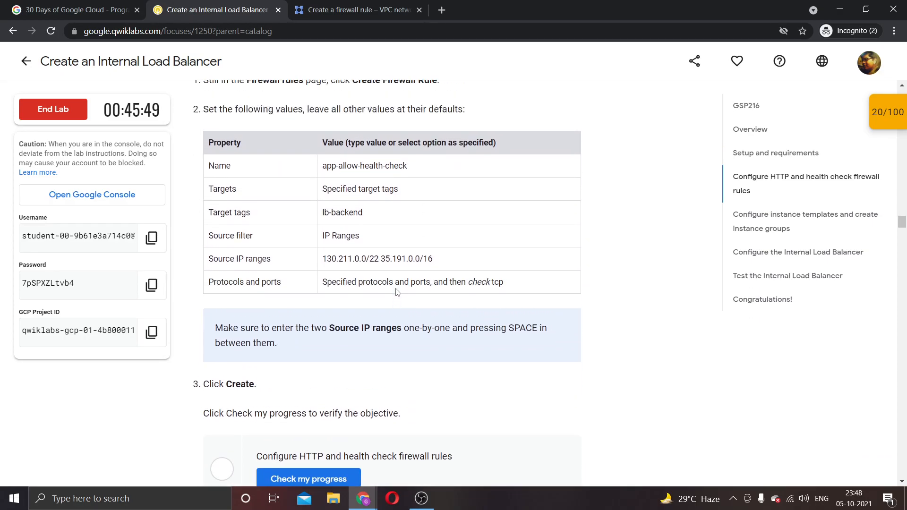
Enter only 130.211.0.0/22 from the lab instructions as the rule's first source IP range
left_click_drag(378, 259, 317, 262)
key("ctrl+c")
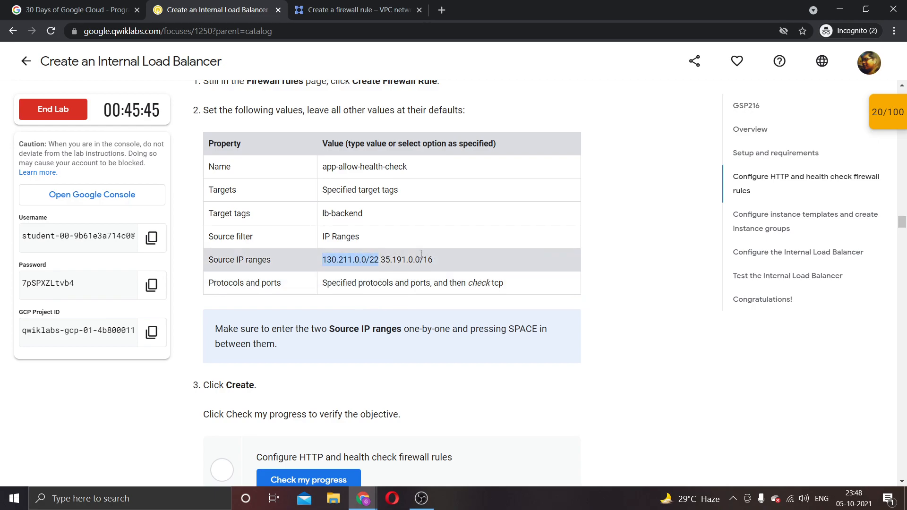
left_click(333, 9)
key("ctrl+v")
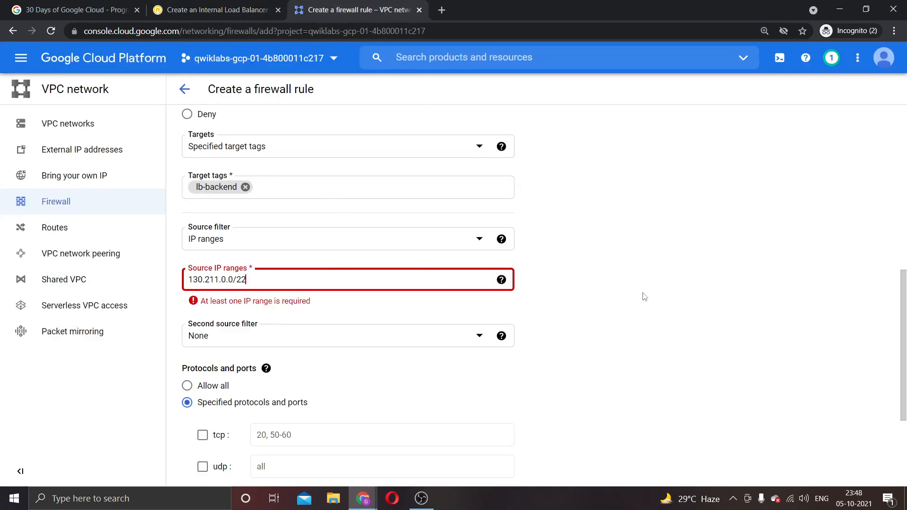
key("Return")
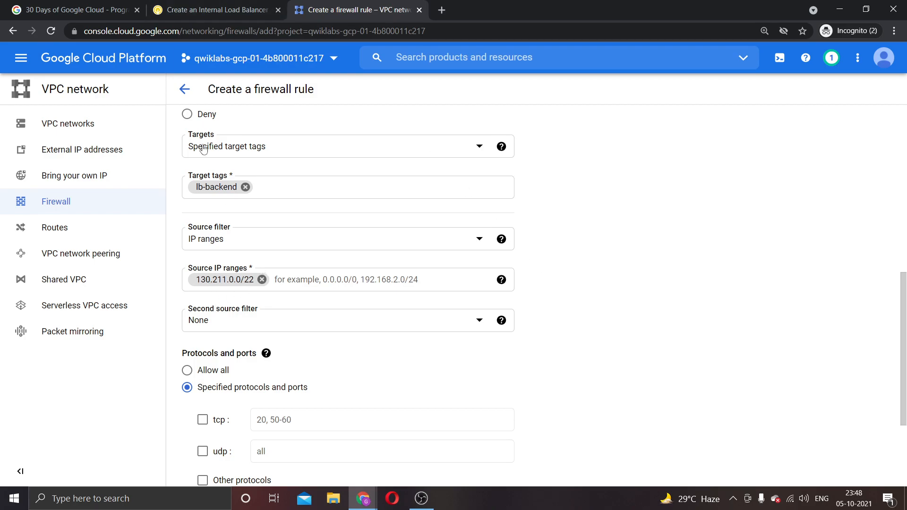
Add 35.191.0.0/16 from the lab instructions as a separate second source IP range
left_click(213, 10)
left_click_drag(381, 259, 459, 250)
key("ctrl+c")
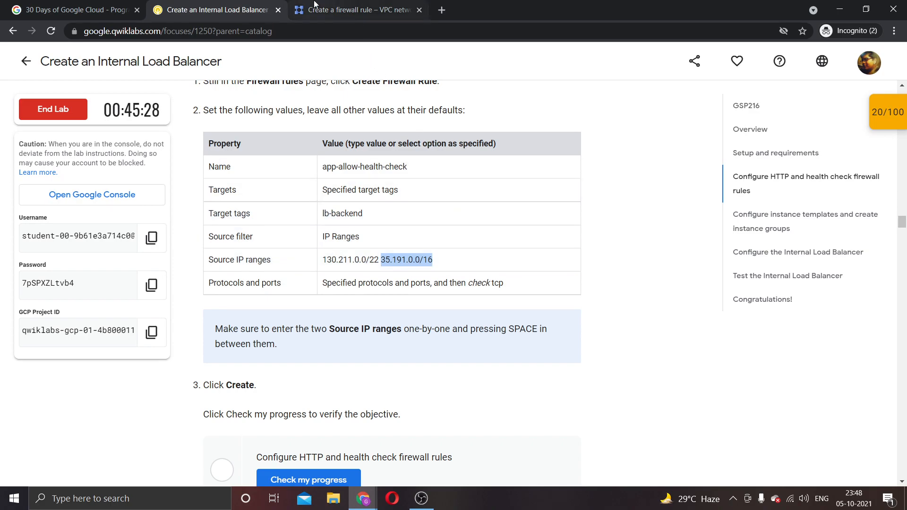
left_click(314, 6)
left_click(346, 282)
key("ctrl+v")
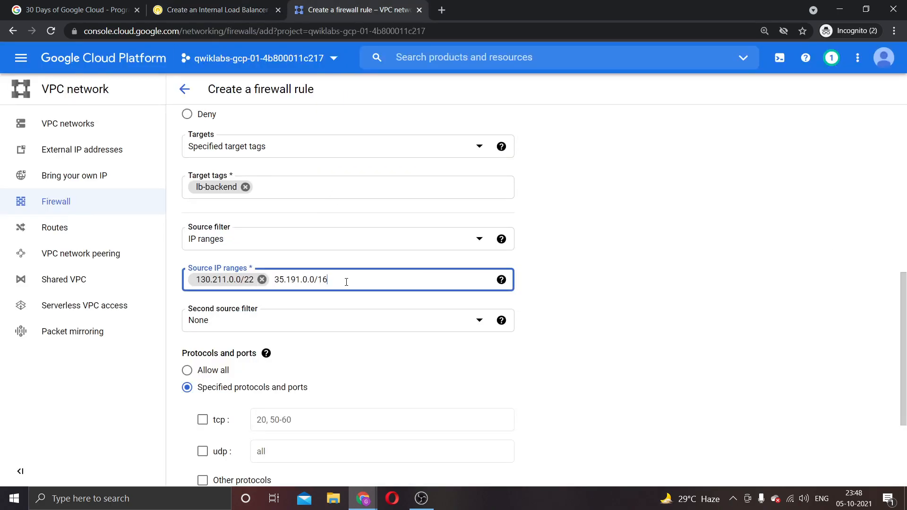
left_click(668, 305)
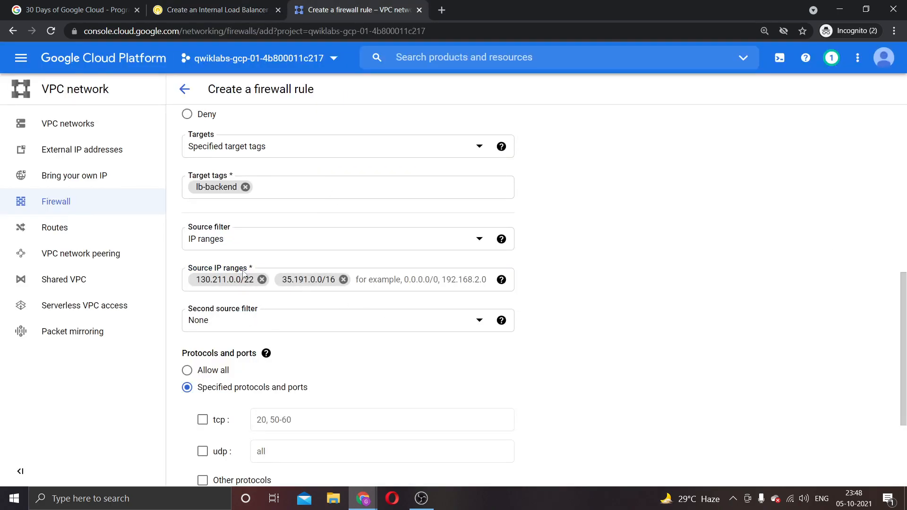
Check the lab's protocol requirement and allow tcp under the rule's specified protocols and ports
left_click(213, 9)
scroll(351, 297, "down", 1)
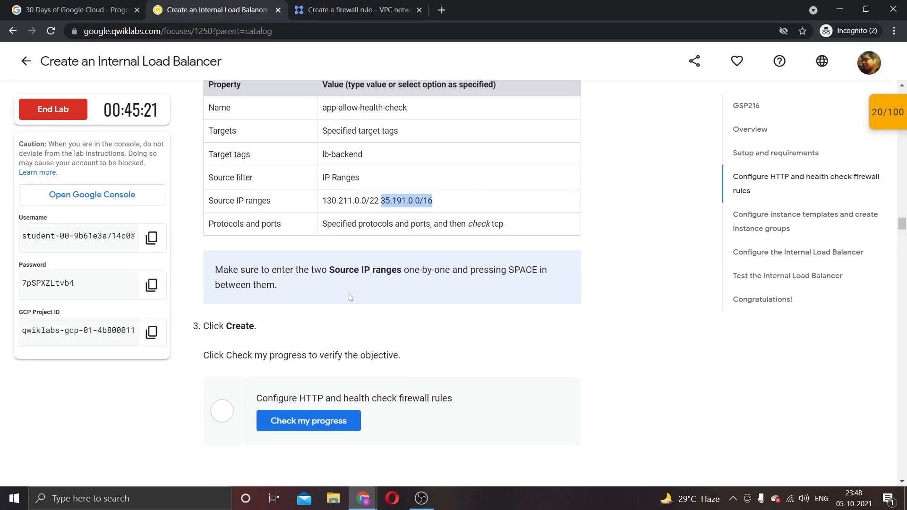
left_click(347, 9)
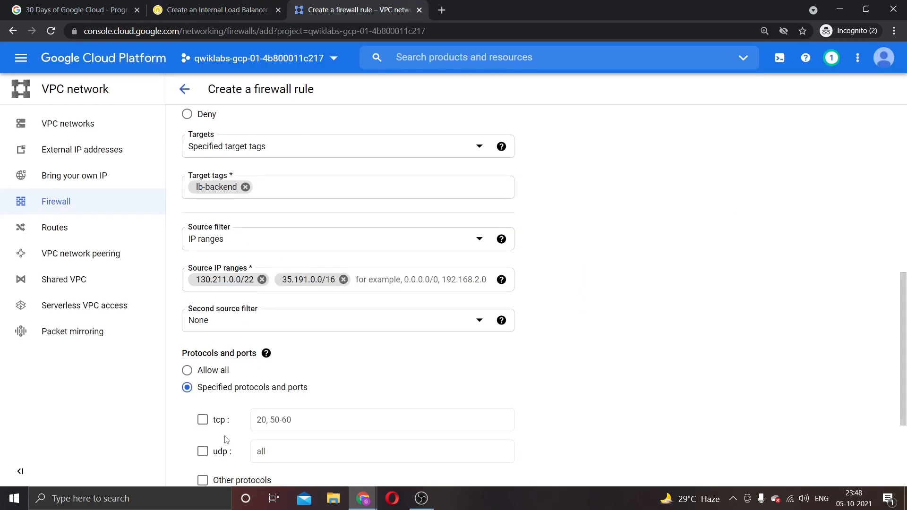
scroll(227, 440, "down", 1)
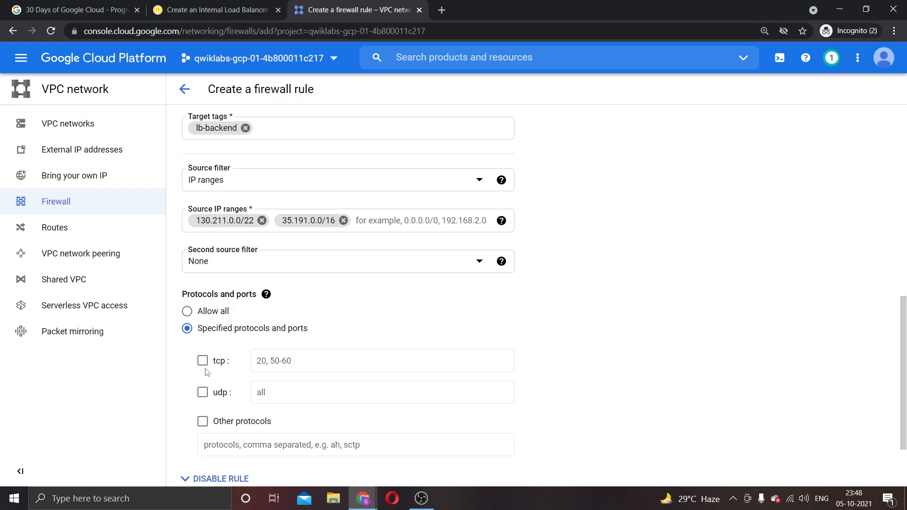
left_click(203, 361)
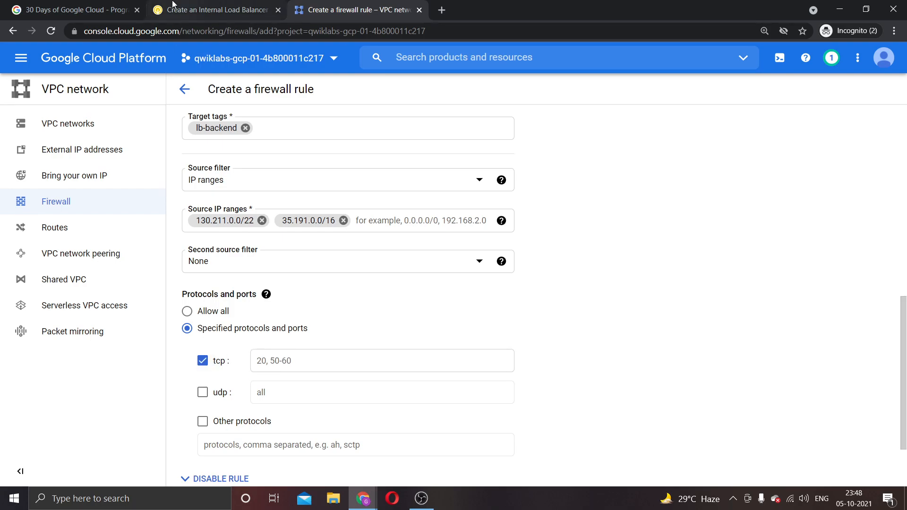
Check the lab's closing instruction for the health check rule and create the app-allow-health-check firewall rule
left_click(189, 5)
scroll(292, 319, "down", 1)
left_click(320, 5)
scroll(302, 427, "down", 2)
left_click(214, 414)
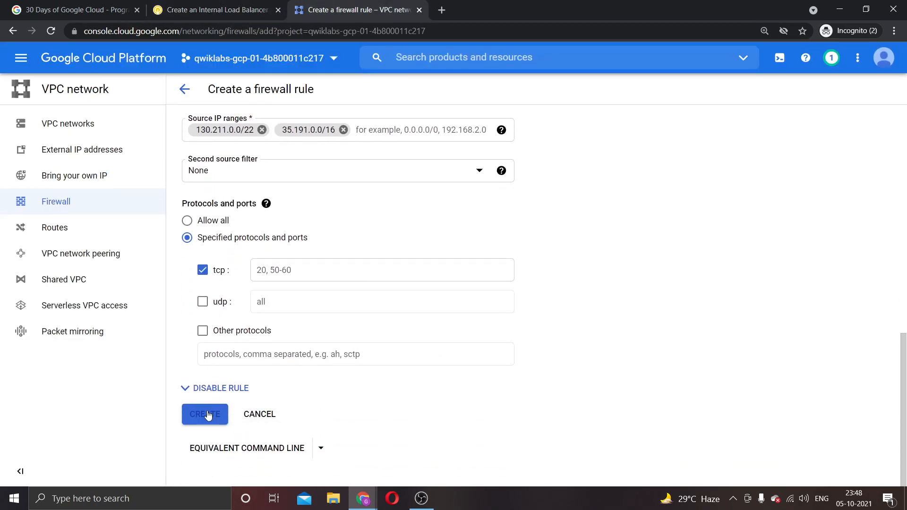
Look at the new rule in the console's firewall list and run the lab's progress check for the HTTP and health check firewall rules
left_click(202, 4)
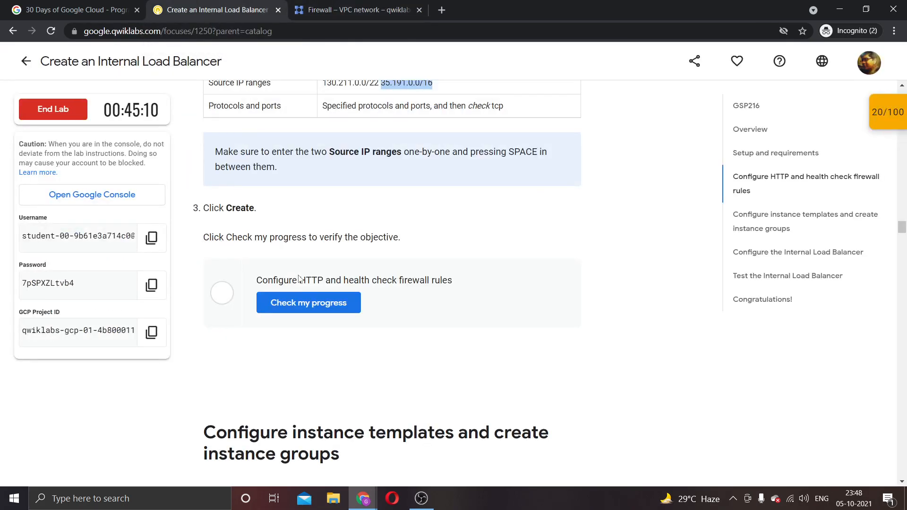
left_click(334, 7)
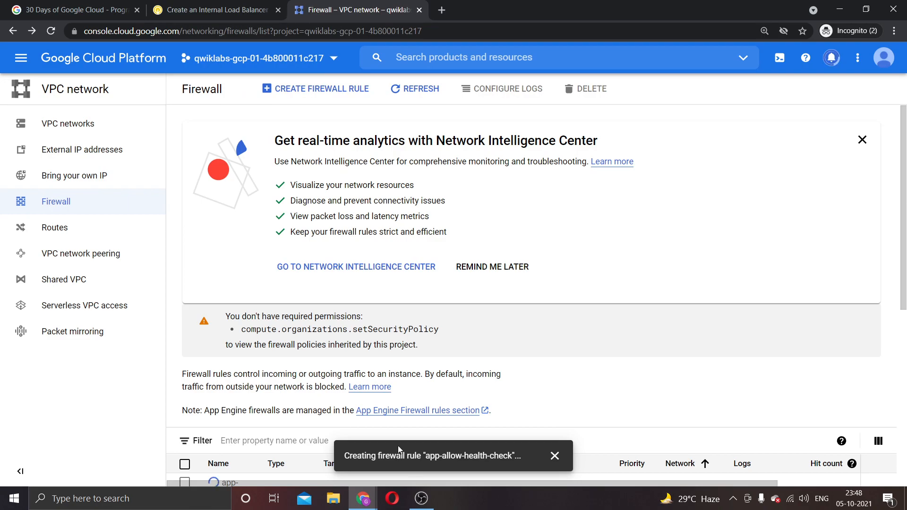
scroll(326, 359, "down", 3)
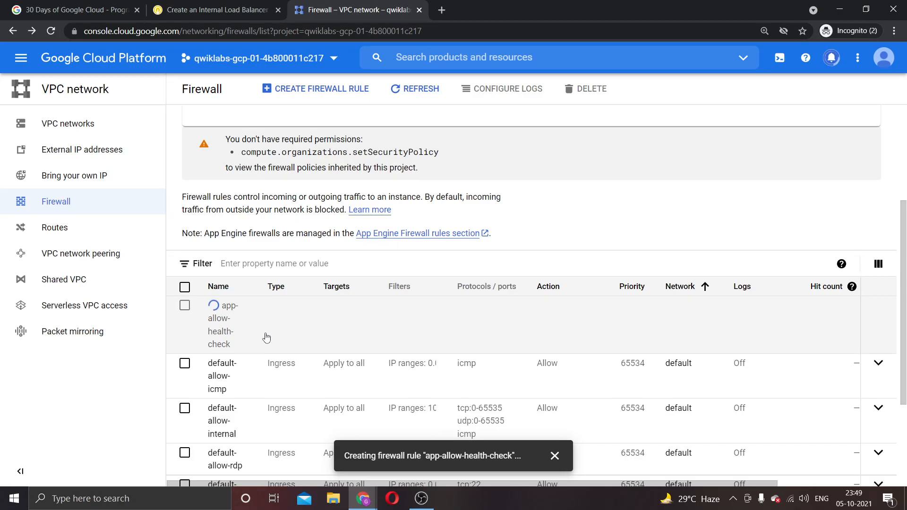
left_click(221, 6)
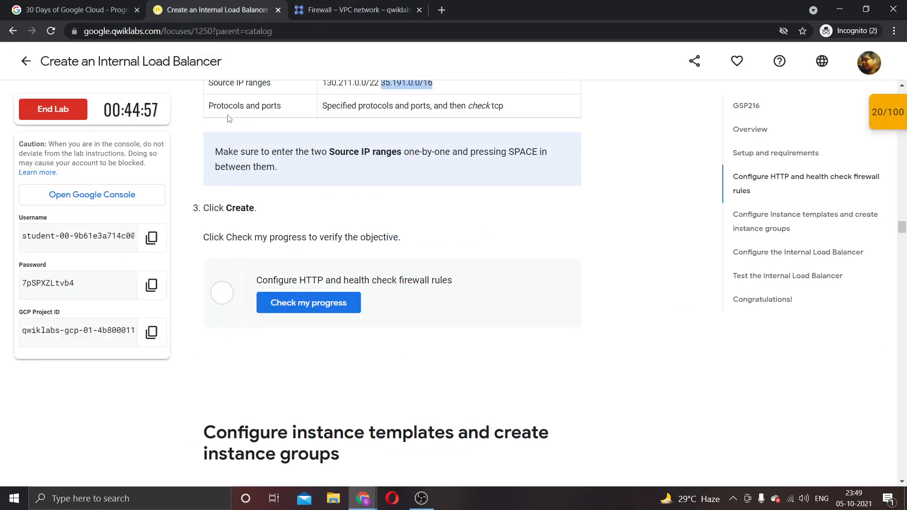
left_click(315, 303)
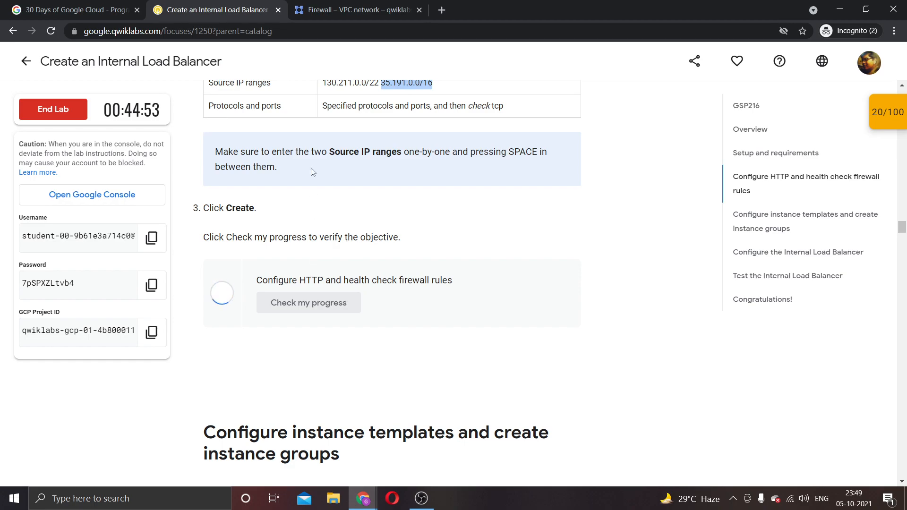
Review the console's firewall rule list, the lab's progress check result and the start of the instance templates section
left_click(355, 6)
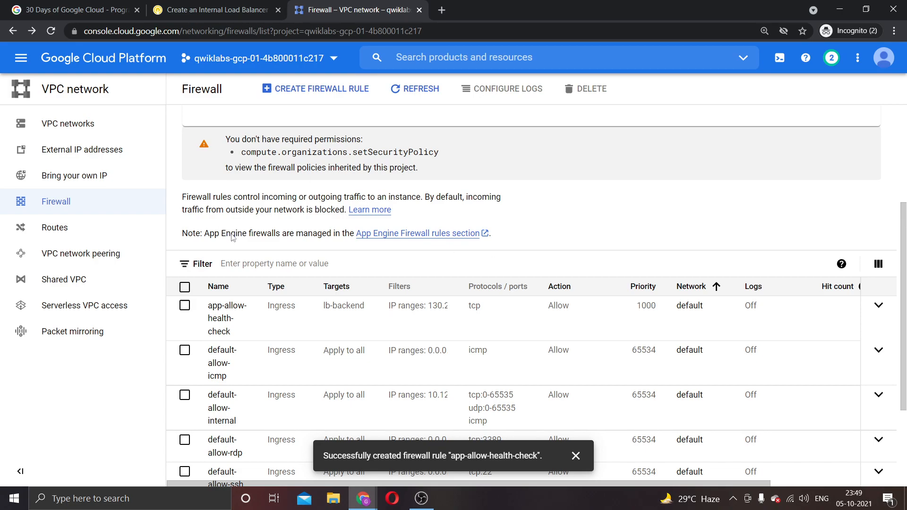
left_click(207, 5)
scroll(263, 259, "down", 2)
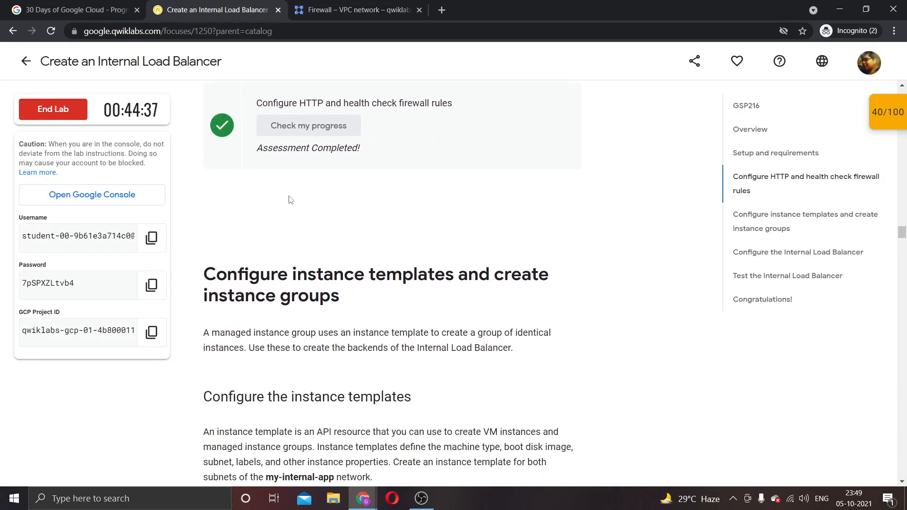
Read the lab's instance template instructions and go to Compute Engine's Instance templates page in the console
scroll(274, 229, "down", 1)
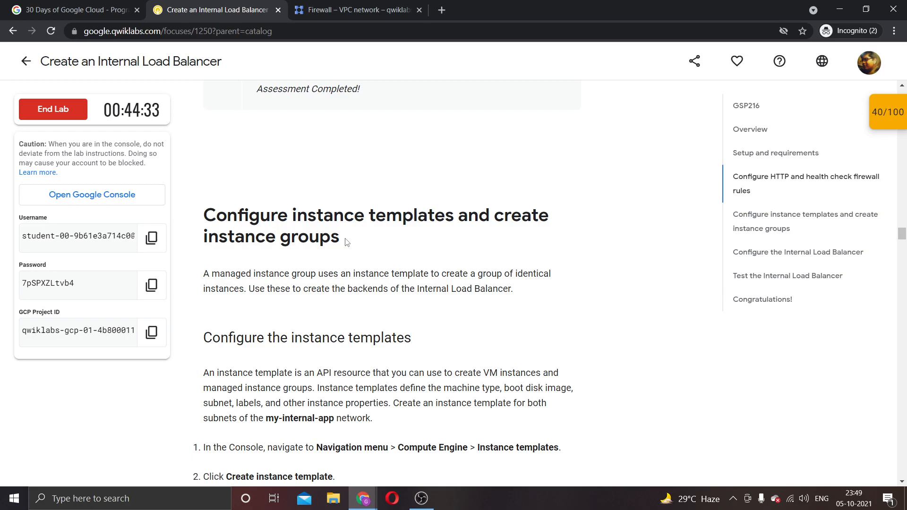
scroll(347, 242, "down", 3)
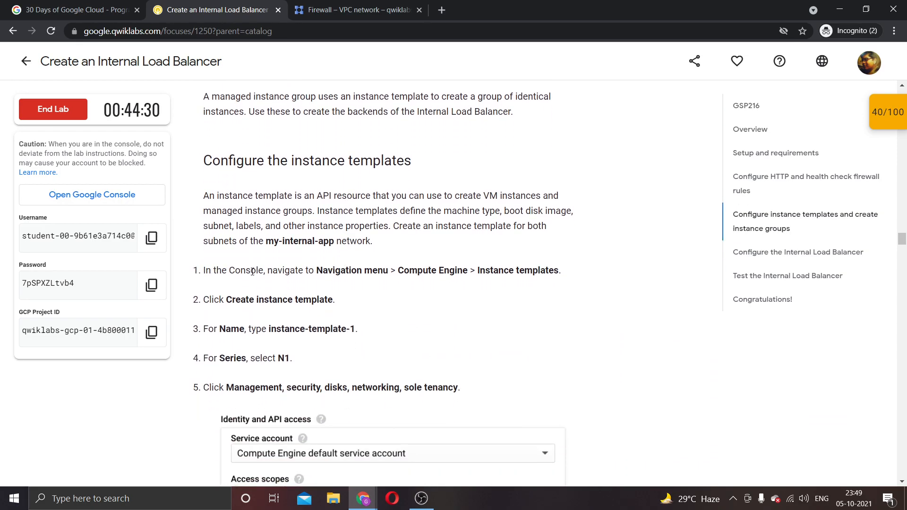
left_click(330, 5)
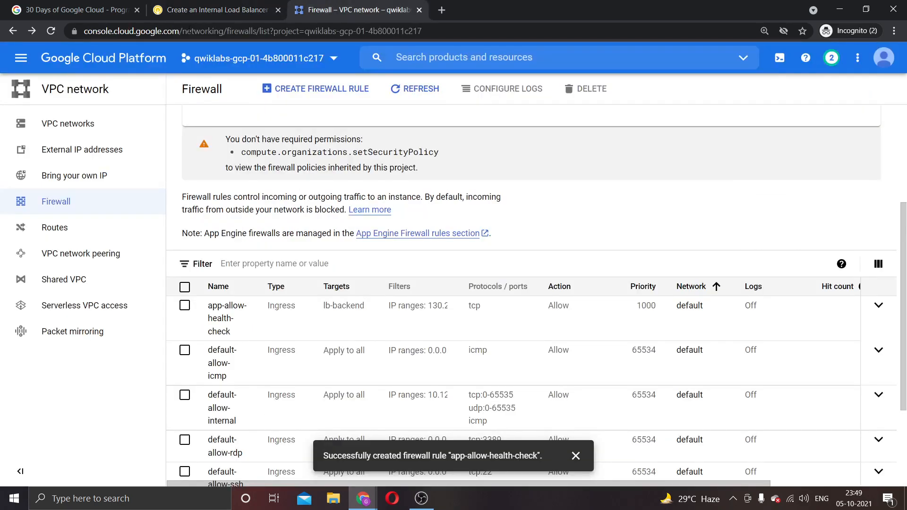
left_click(11, 58)
scroll(94, 284, "down", 4)
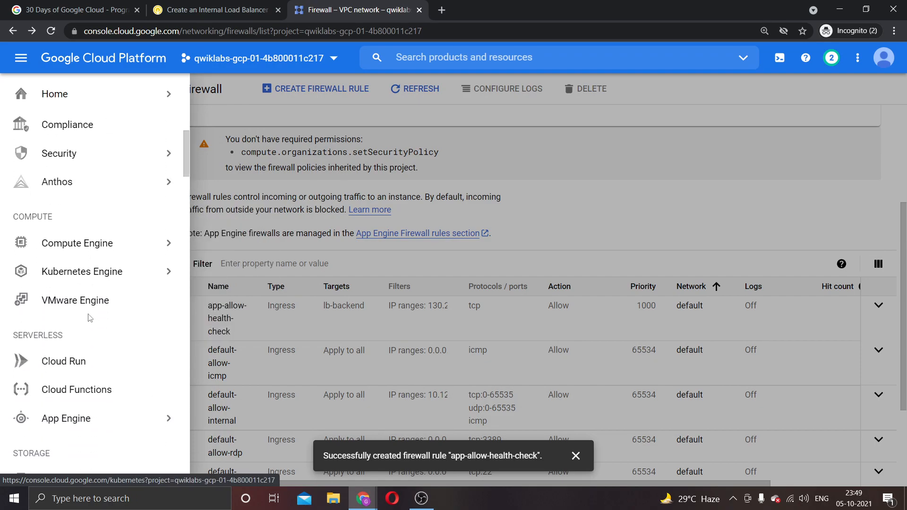
mouse_move(94, 251)
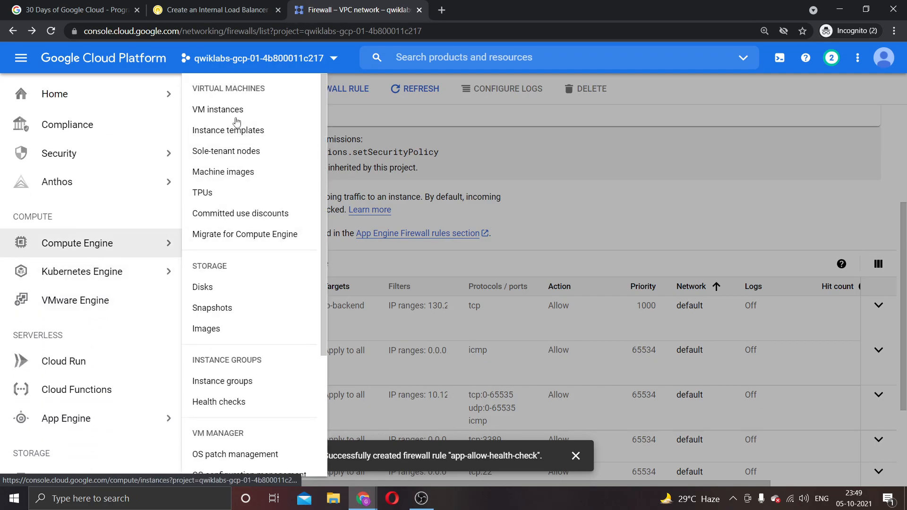
left_click(241, 133)
Start a new instance template and name it instance-template-1 as the lab instructs
key("ctrl+shift+Tab")
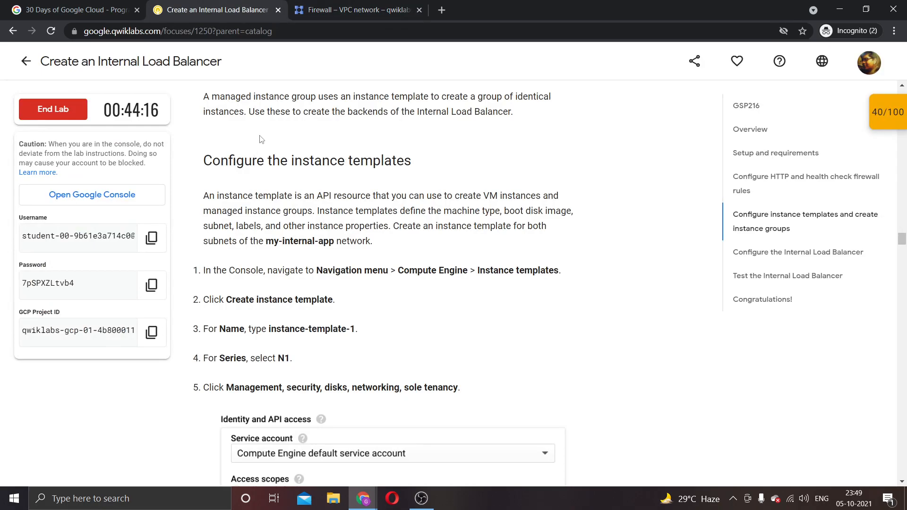
left_click(297, 4)
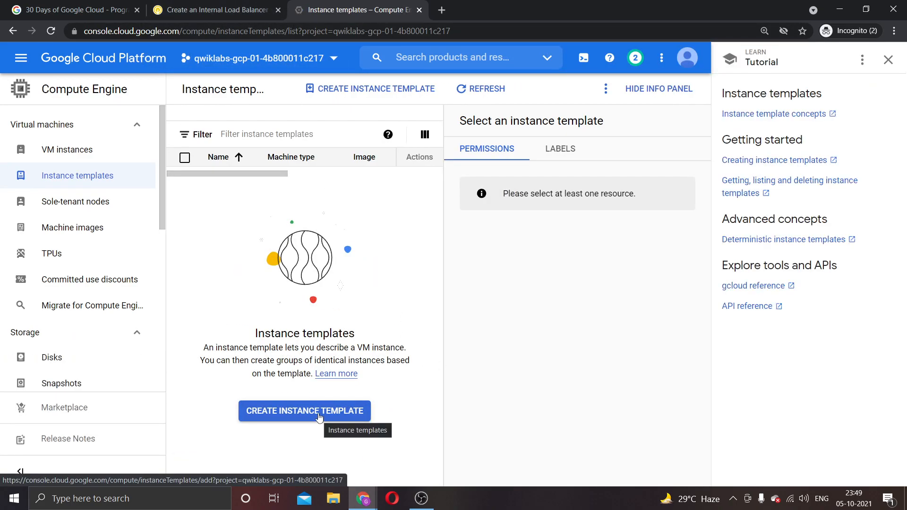
left_click(319, 418)
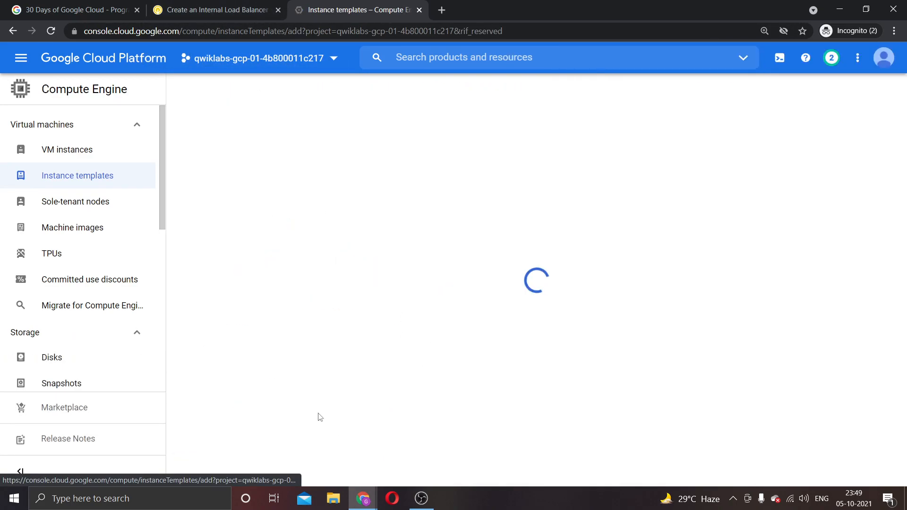
left_click(186, 4)
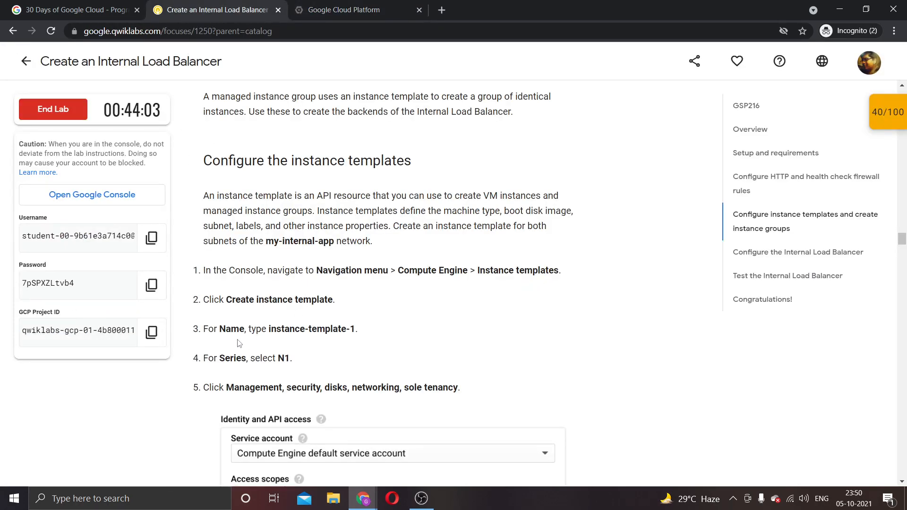
left_click_drag(269, 328, 357, 327)
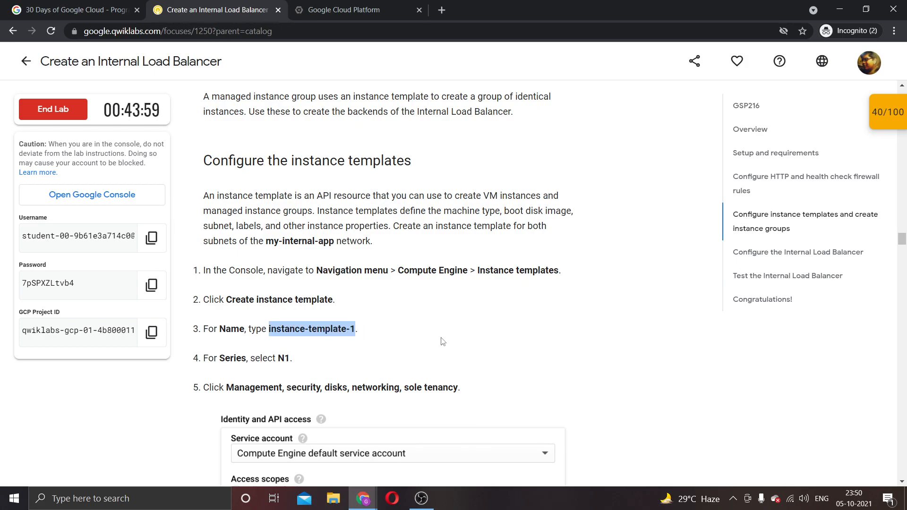
left_click(330, 10)
left_click_drag(257, 174, 136, 178)
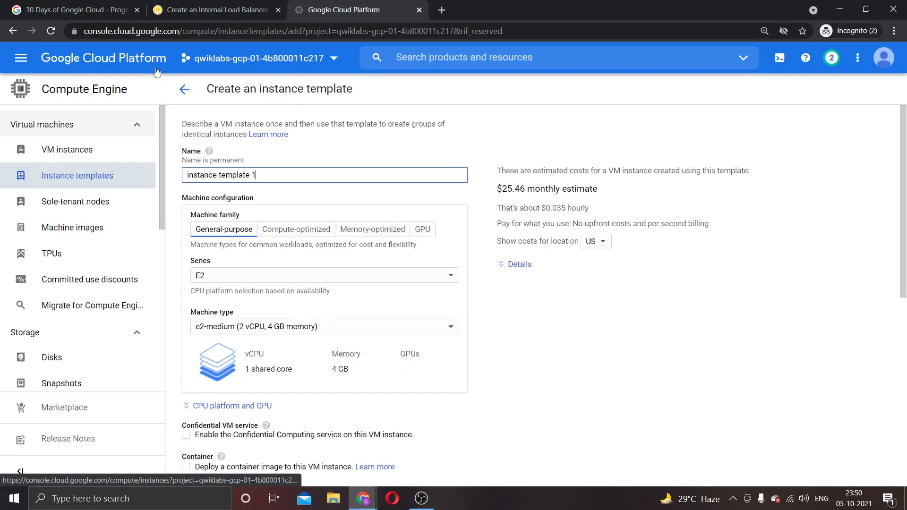
Check the lab's series requirement and set the template's machine series to N1
left_click(212, 10)
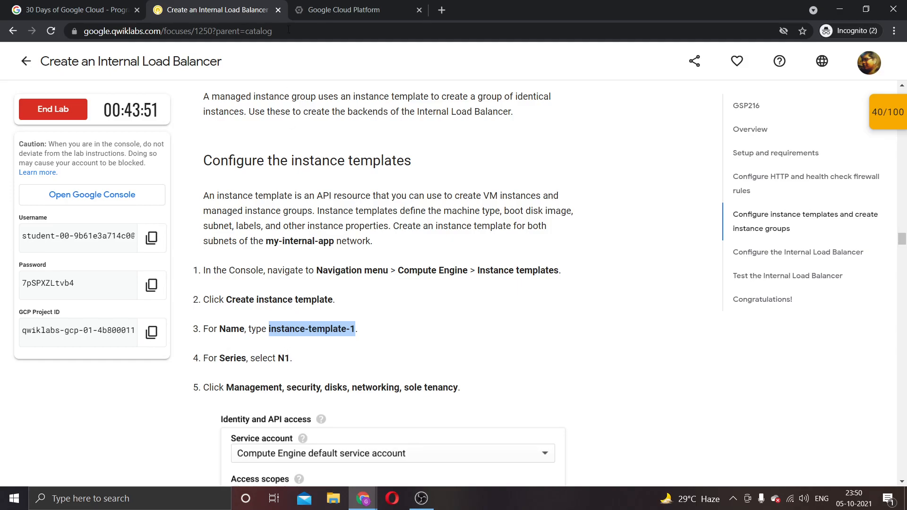
left_click(303, 10)
left_click(244, 281)
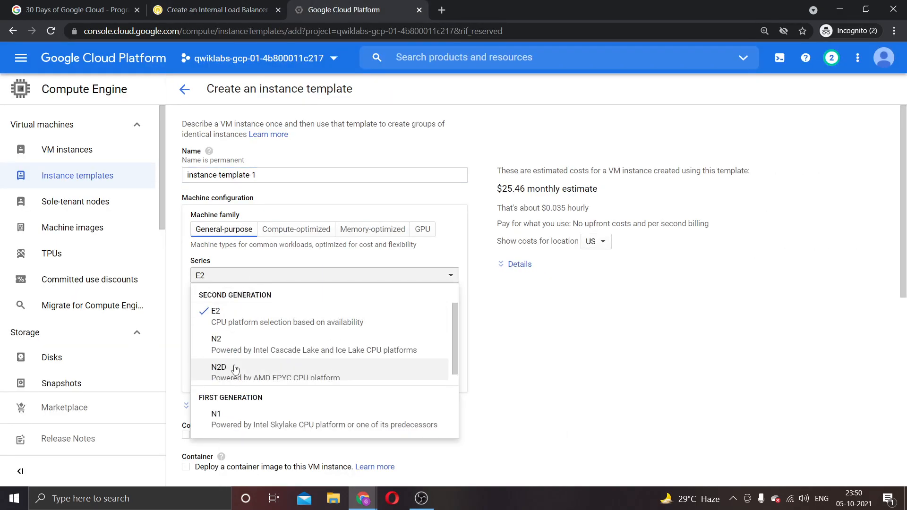
left_click(242, 414)
Check the lab's next instructions and expand the template's management, security, disks, networking and sole tenancy settings
left_click(221, 4)
scroll(285, 436, "down", 2)
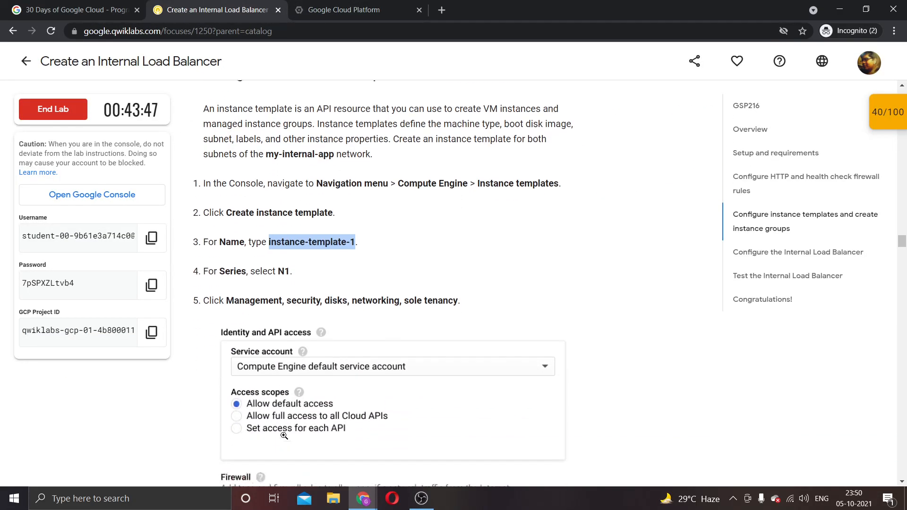
scroll(343, 291, "down", 5)
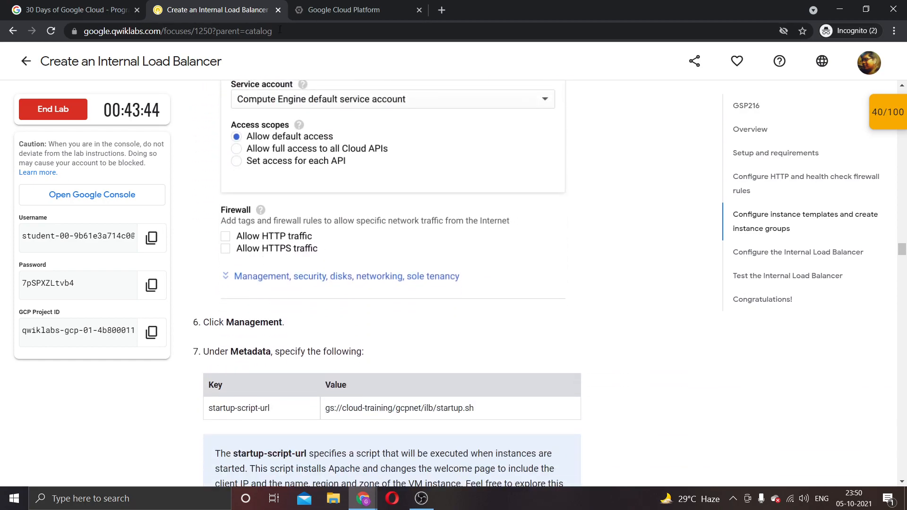
left_click(326, 10)
scroll(315, 200, "down", 4)
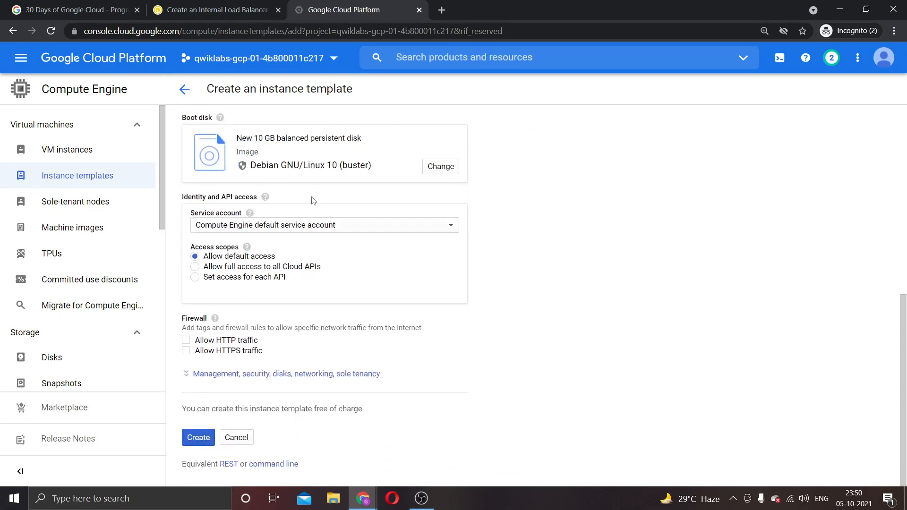
left_click(218, 375)
scroll(218, 378, "down", 4)
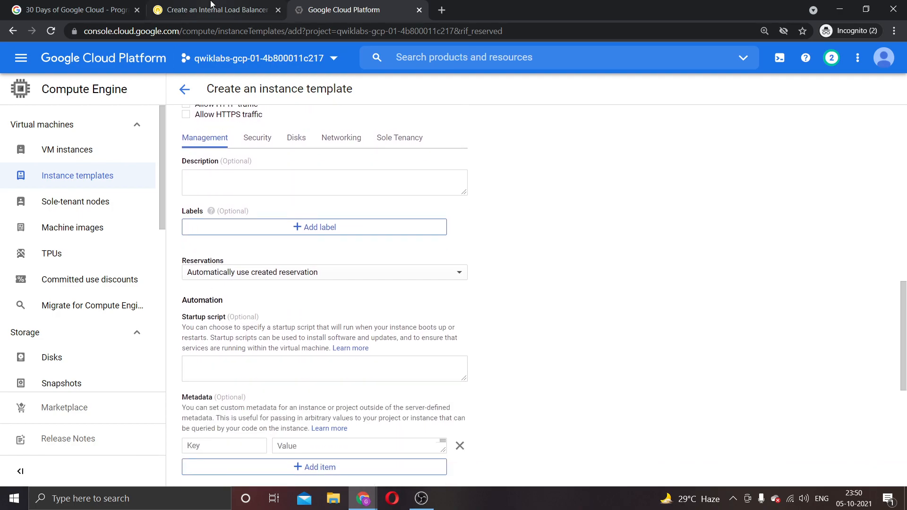
Copy the metadata key startup-script-url from the lab and enter it as the template's metadata key
left_click(216, 4)
scroll(220, 222, "down", 3)
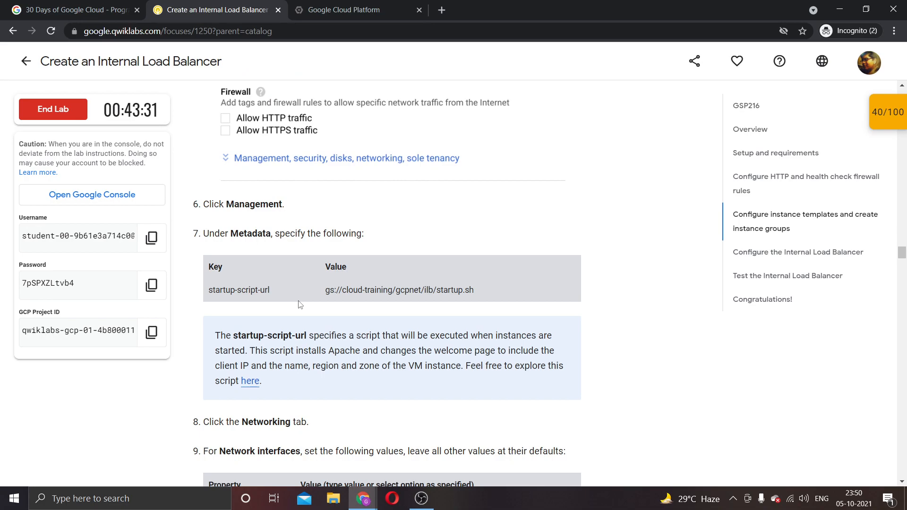
left_click_drag(273, 290, 209, 292)
key("ctrl+c")
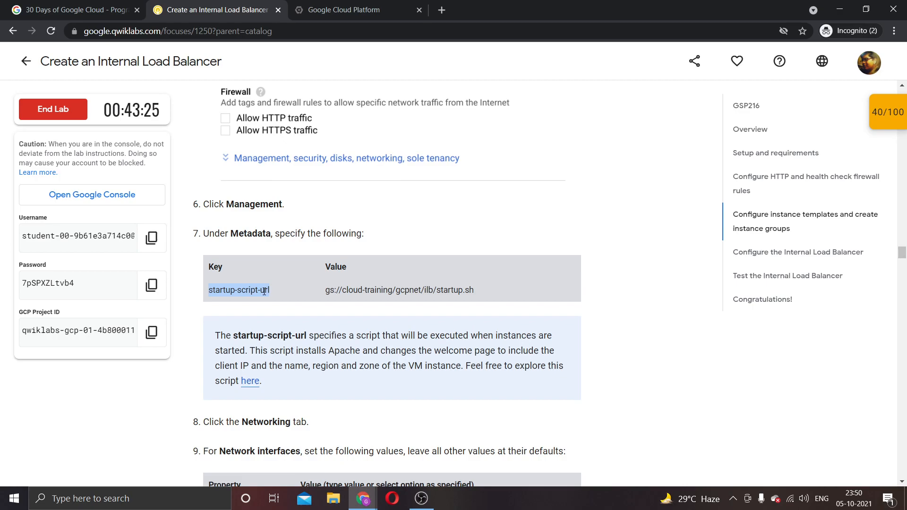
left_click(339, 14)
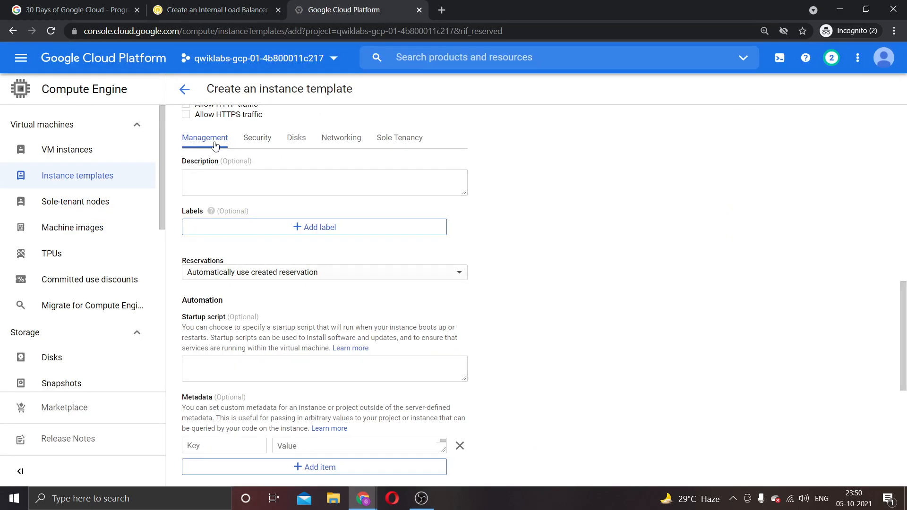
scroll(204, 420, "down", 3)
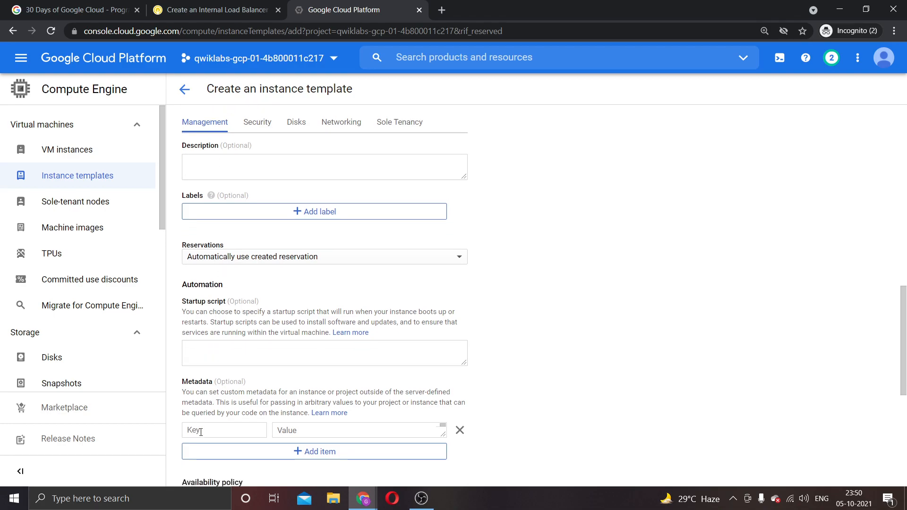
left_click(213, 325)
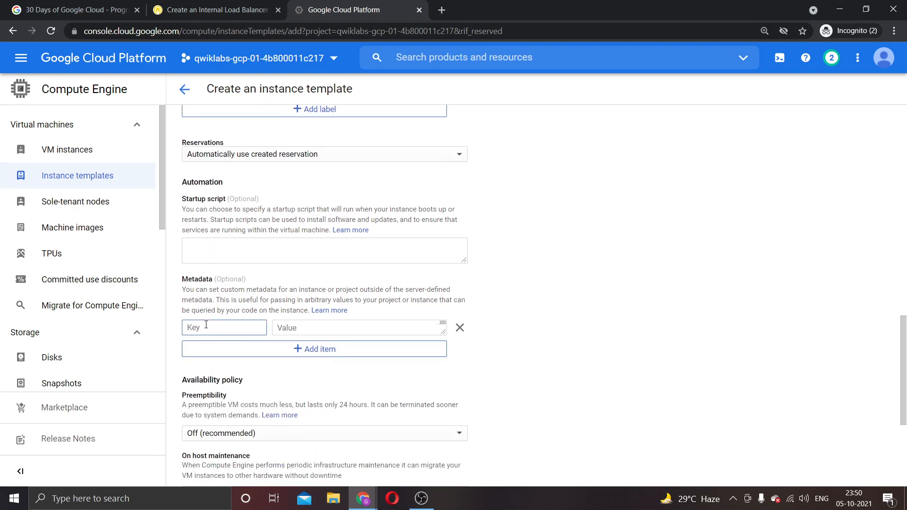
key("ctrl+v")
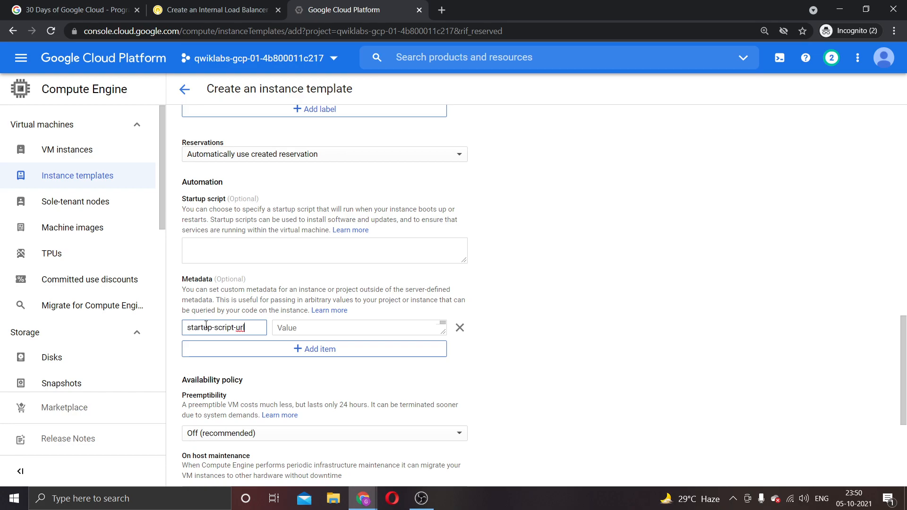
Copy gs://cloud-training/gcpnet/ilb/startup.sh from the lab and enter it as the value of the startup-script-url metadata key
left_click(211, 9)
left_click_drag(327, 292, 493, 288)
key("ctrl+c")
left_click(343, 9)
left_click(344, 330)
key("ctrl+v")
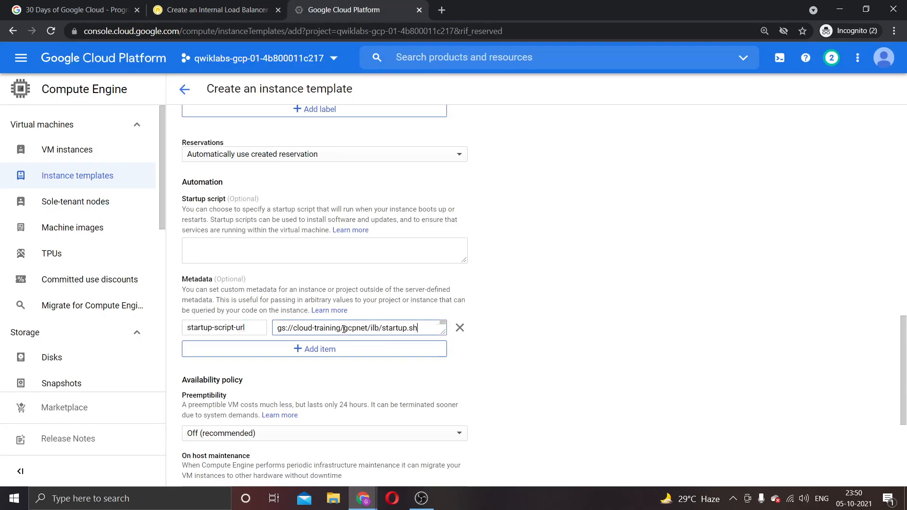
Check the lab's next instruction and open the instance template's networking settings
left_click(232, 8)
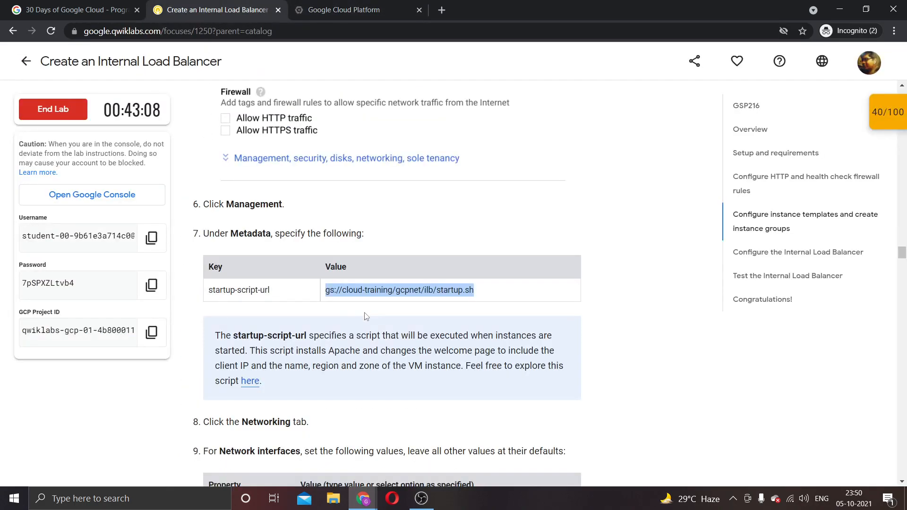
scroll(302, 310, "down", 2)
left_click(343, 10)
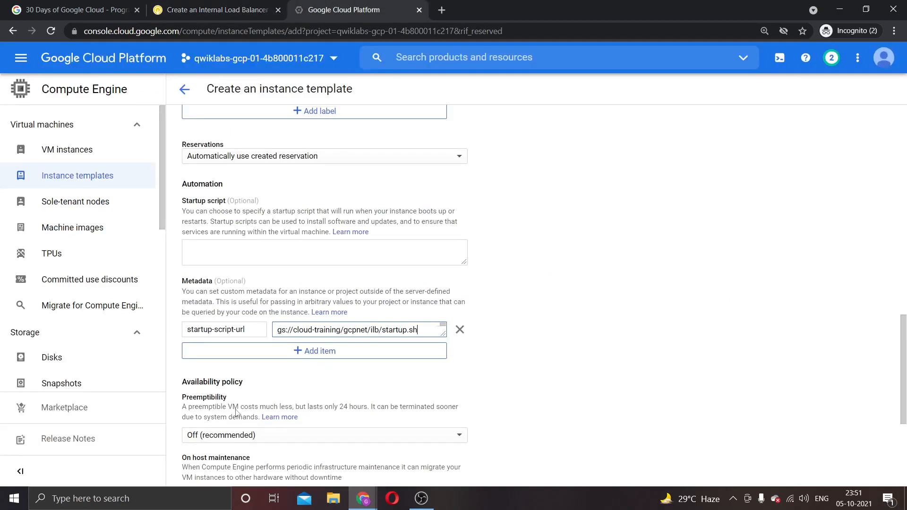
scroll(270, 234, "up", 3)
left_click(342, 196)
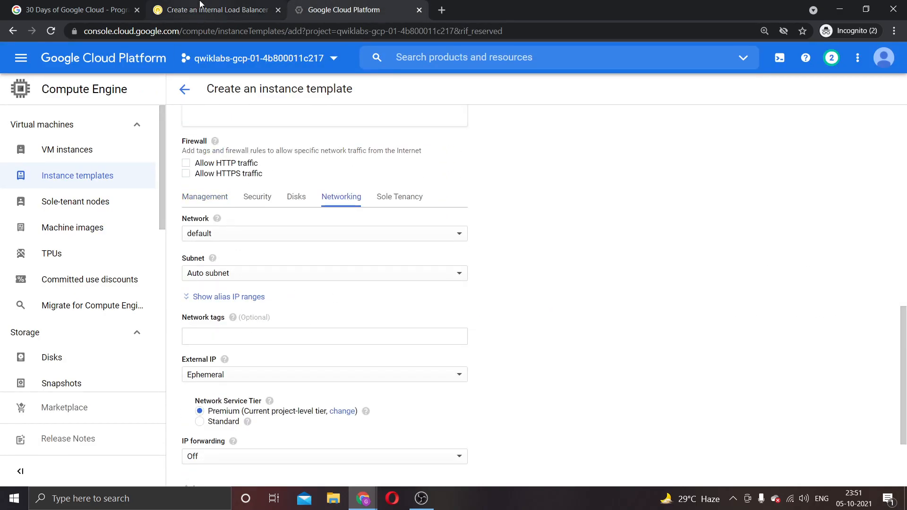
Look up the lab's network interface values and set the template's network to my-internal-app
left_click(213, 9)
scroll(307, 289, "down", 1)
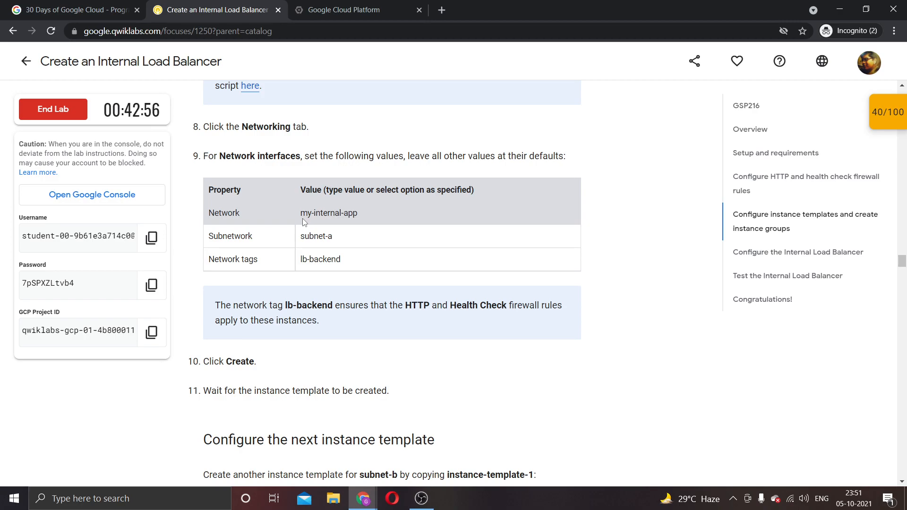
left_click_drag(301, 214, 405, 210)
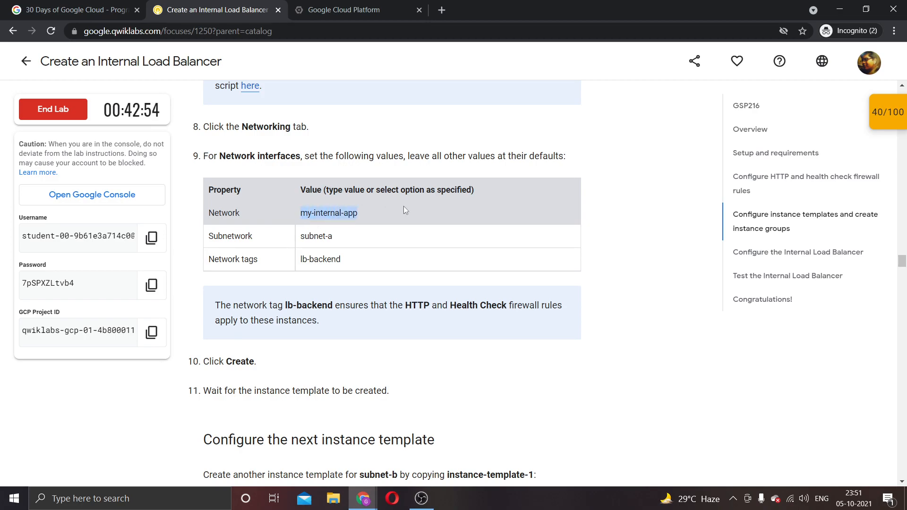
left_click(340, 10)
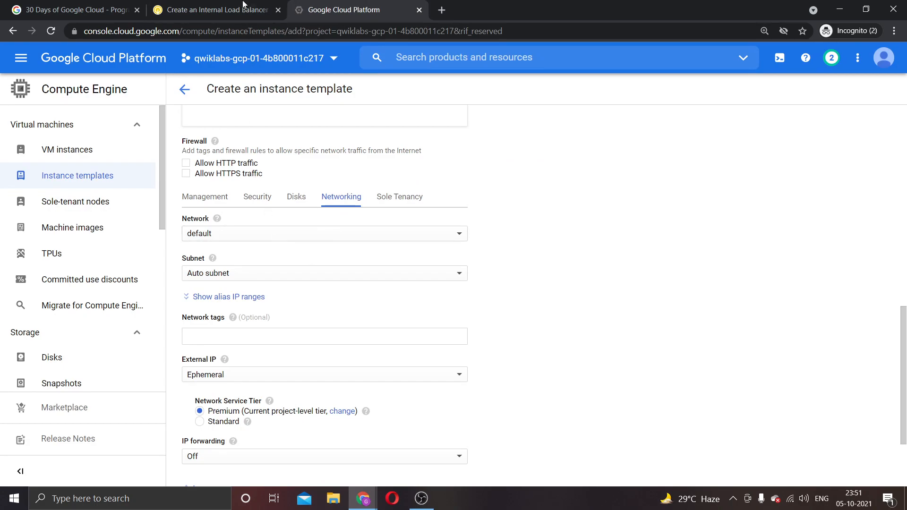
left_click(210, 9)
left_click(340, 9)
left_click(255, 231)
left_click(256, 251)
Check the lab's subnetwork requirement and select subnet-a (us-central1) as the template's subnet
left_click(217, 10)
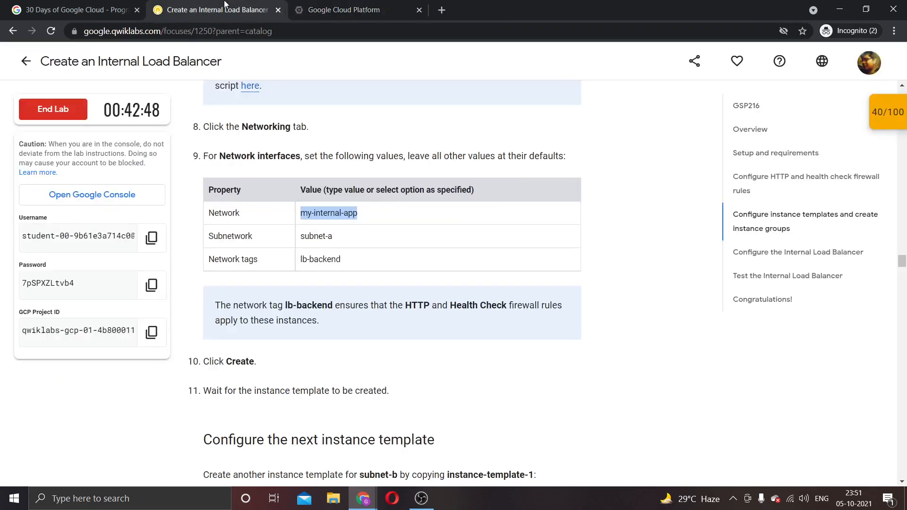
left_click(360, 10)
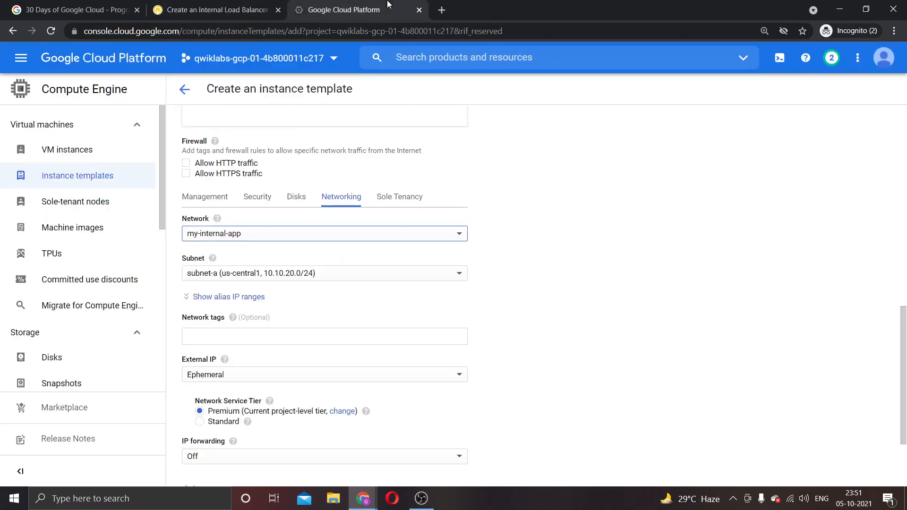
left_click(220, 275)
left_click(220, 278)
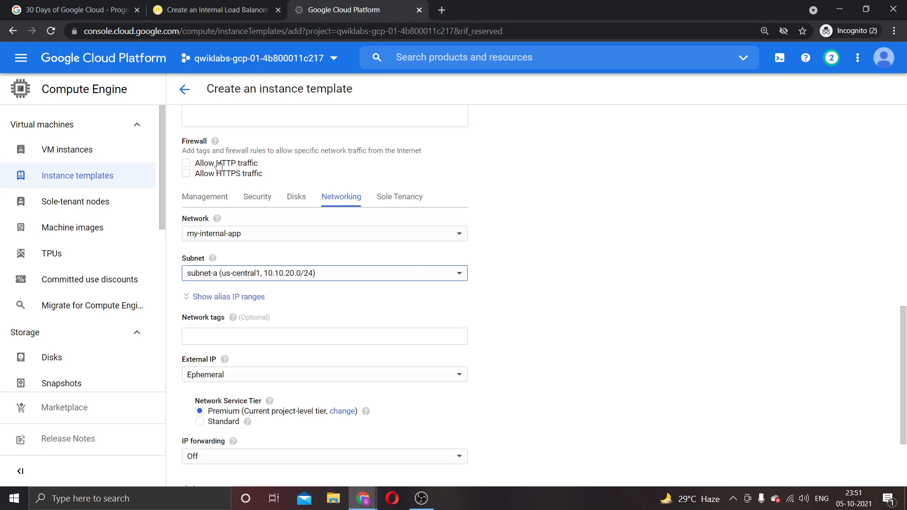
Copy the network tag lb-backend from the lab's network interface table and enter it as the template's network tag
left_click(215, 9)
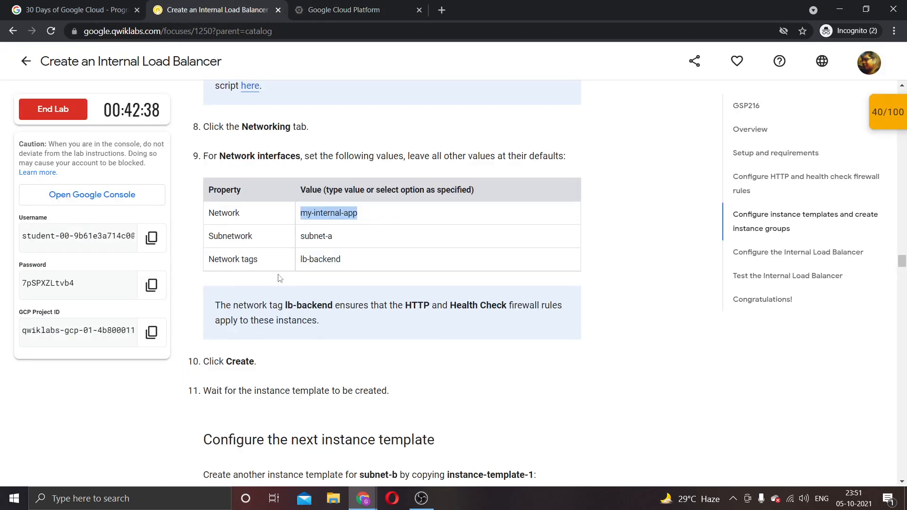
left_click(369, 9)
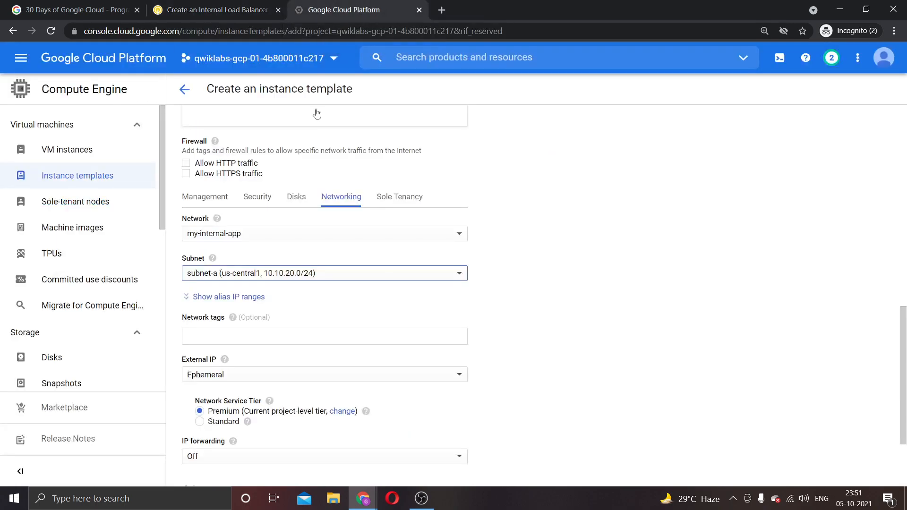
left_click(234, 9)
left_click(349, 268)
key("ctrl+c")
left_click(368, 8)
left_click(292, 329)
key("ctrl+v")
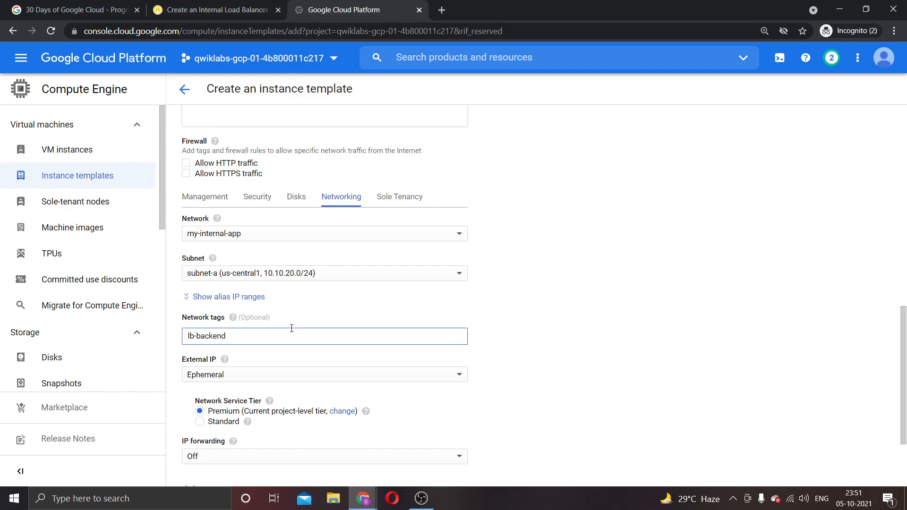
Check the lab's instruction following the network settings and create the instance template
left_click(213, 10)
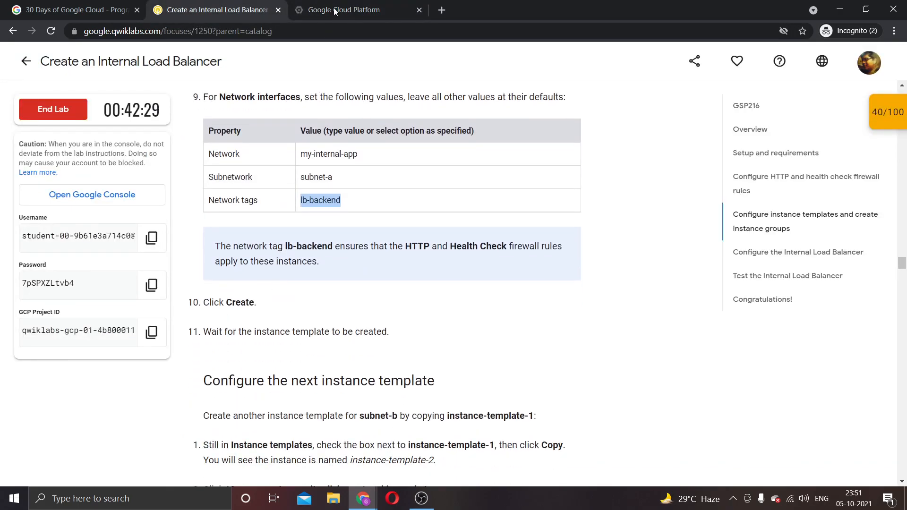
left_click(345, 10)
scroll(239, 309, "down", 2)
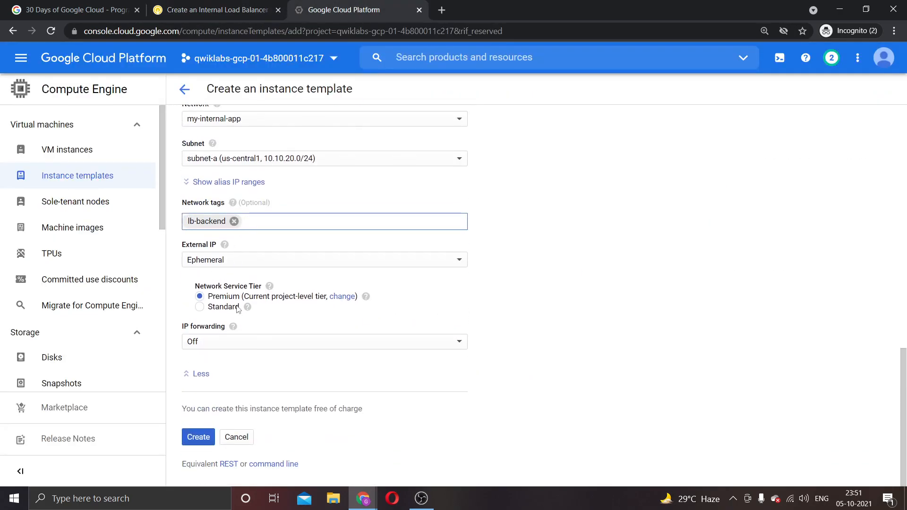
left_click(198, 437)
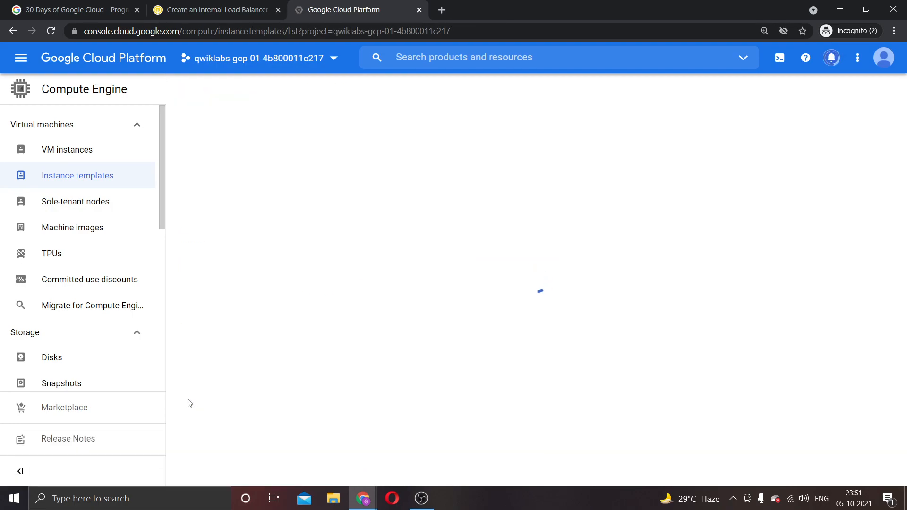
Read the lab's steps for the next instance template, and close the tutorial and info panels beside the instance templates list
left_click(189, 10)
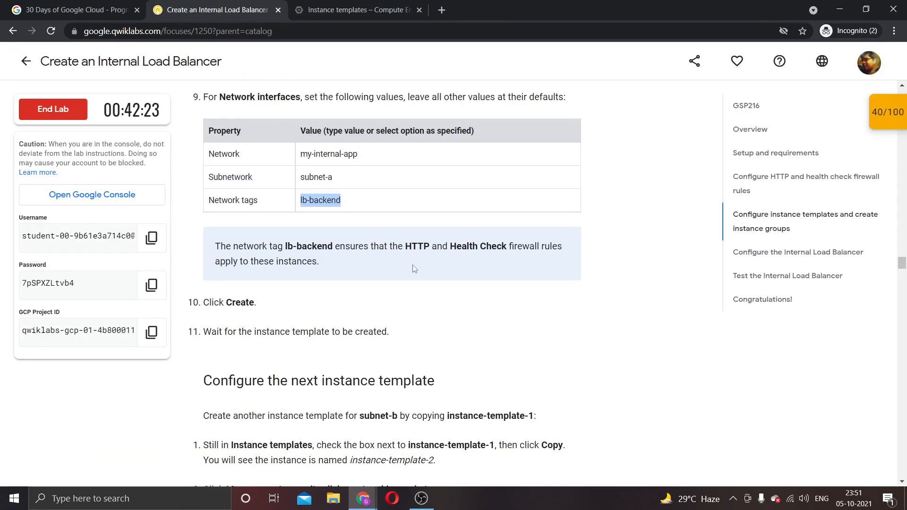
scroll(413, 268, "down", 2)
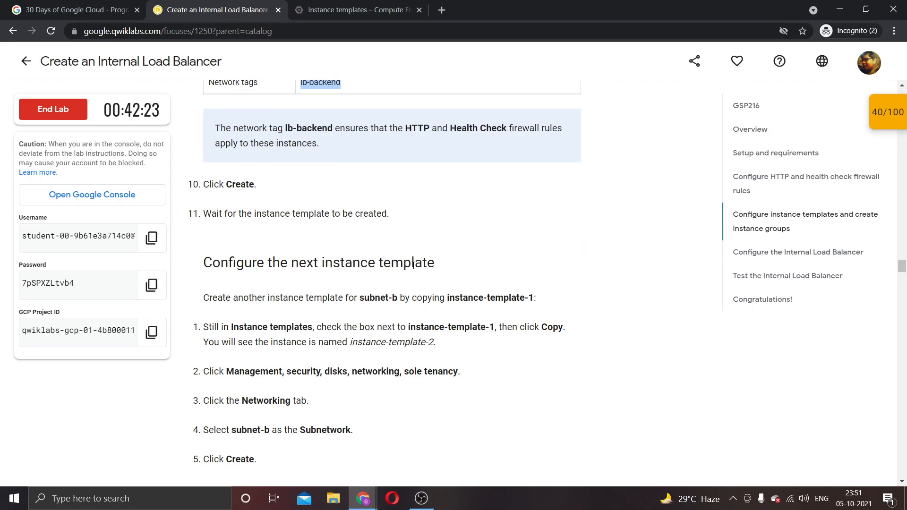
scroll(414, 266, "down", 1)
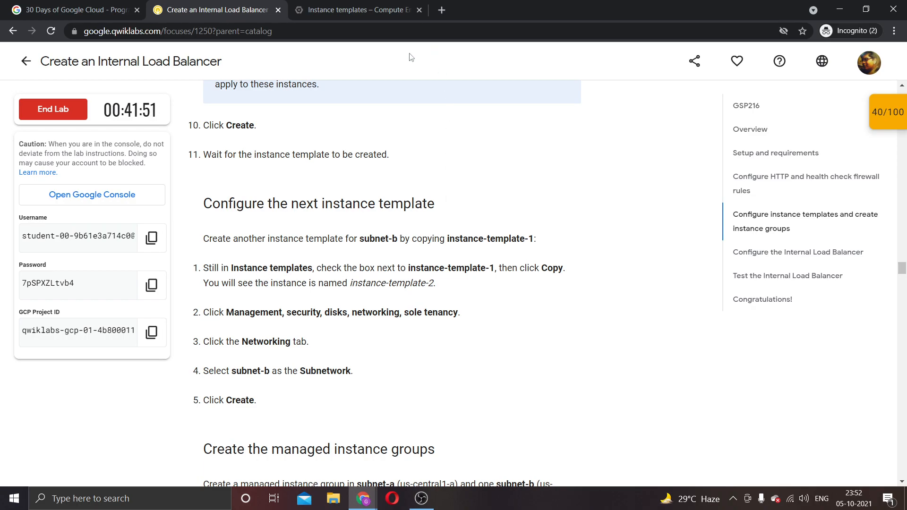
left_click(359, 9)
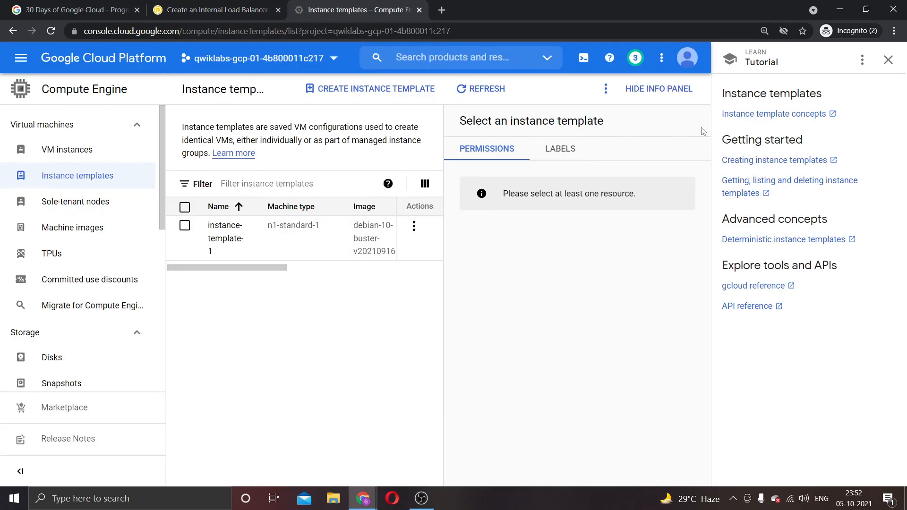
left_click(888, 60)
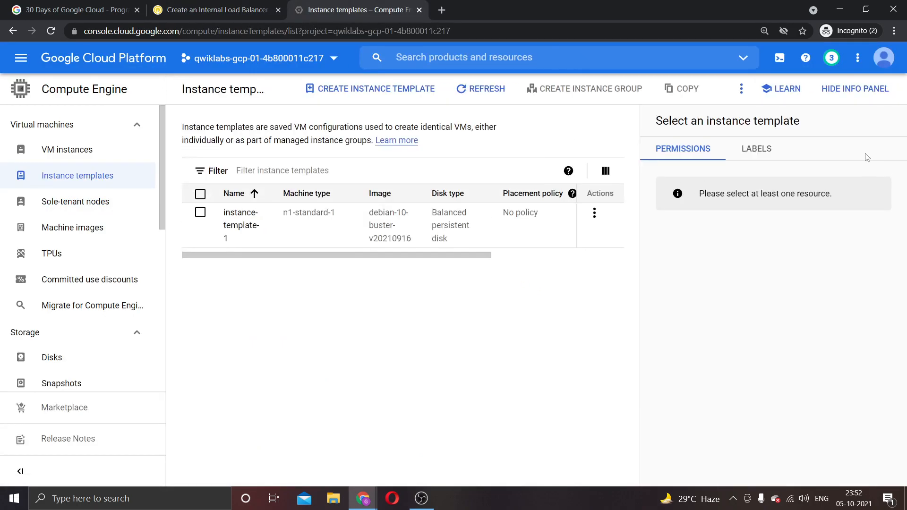
left_click(864, 95)
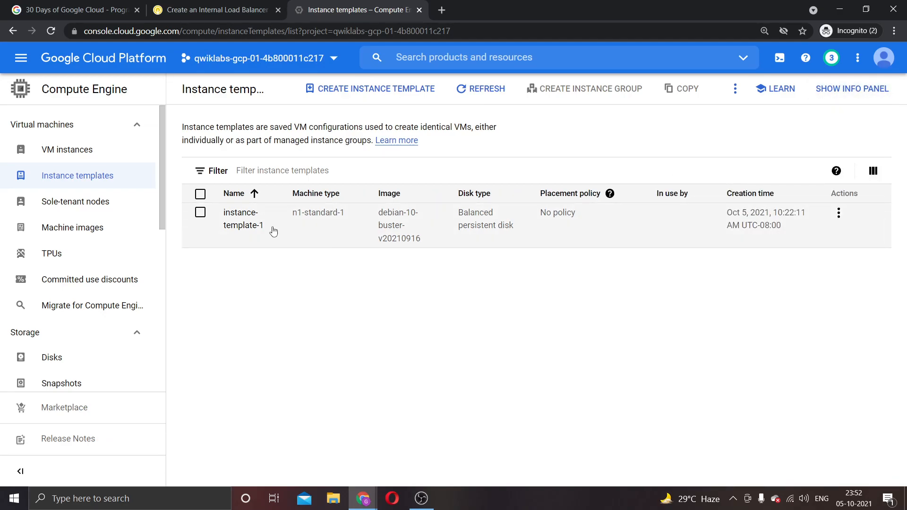
left_click(241, 221)
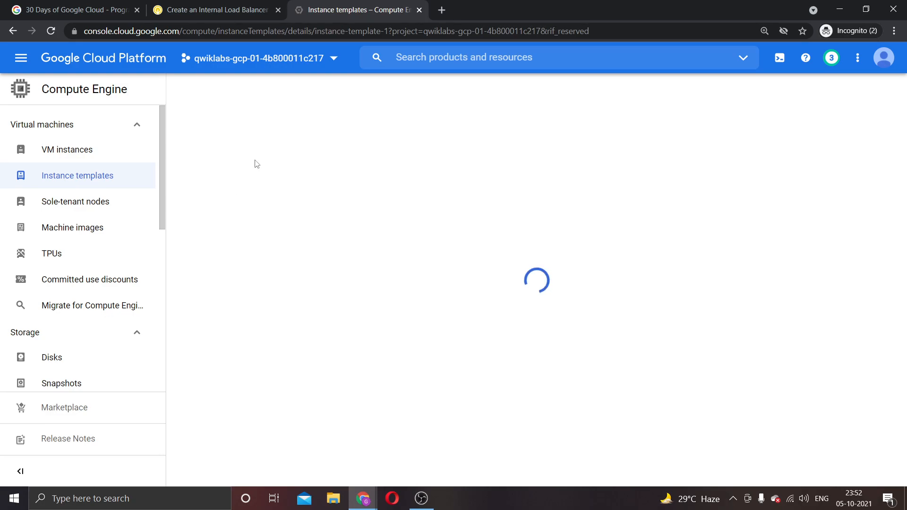
left_click(225, 6)
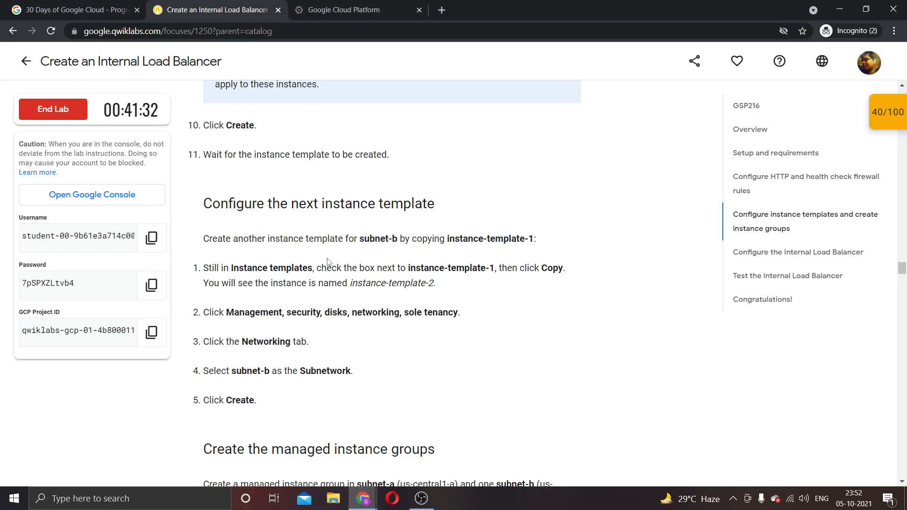
left_click(303, 5)
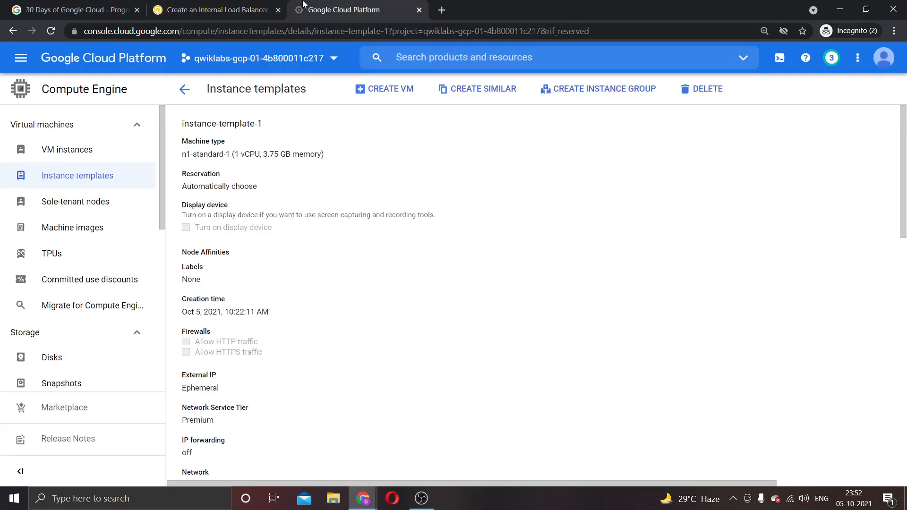
left_click(185, 88)
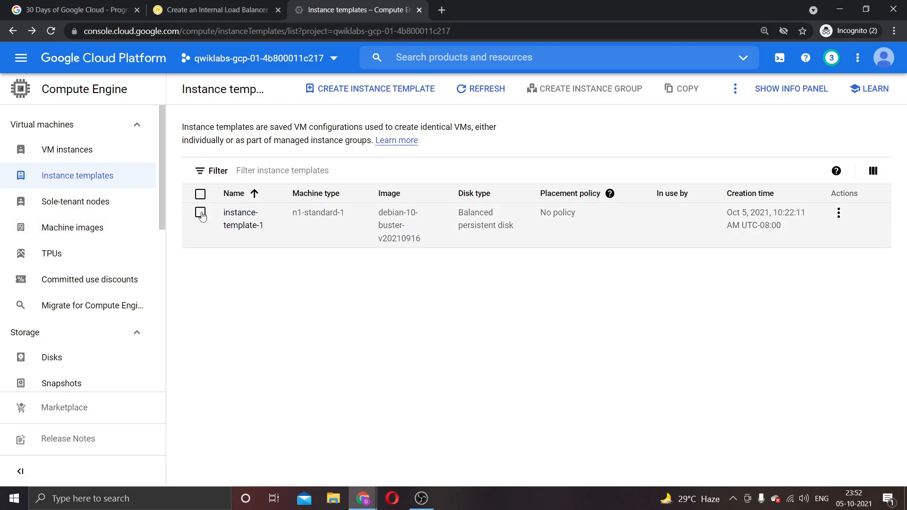
Start a copy of instance-template-1 and check the lab's remaining steps for configuring it
left_click(201, 213)
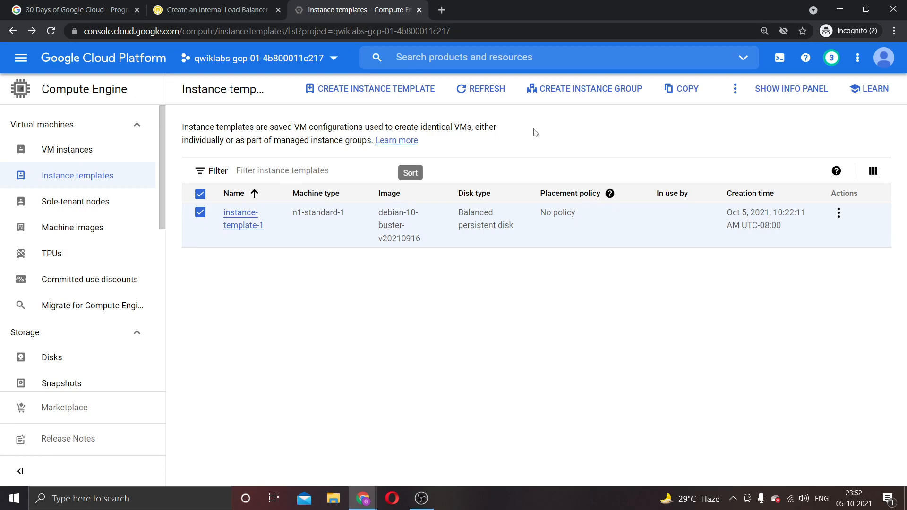
left_click(678, 95)
left_click(246, 9)
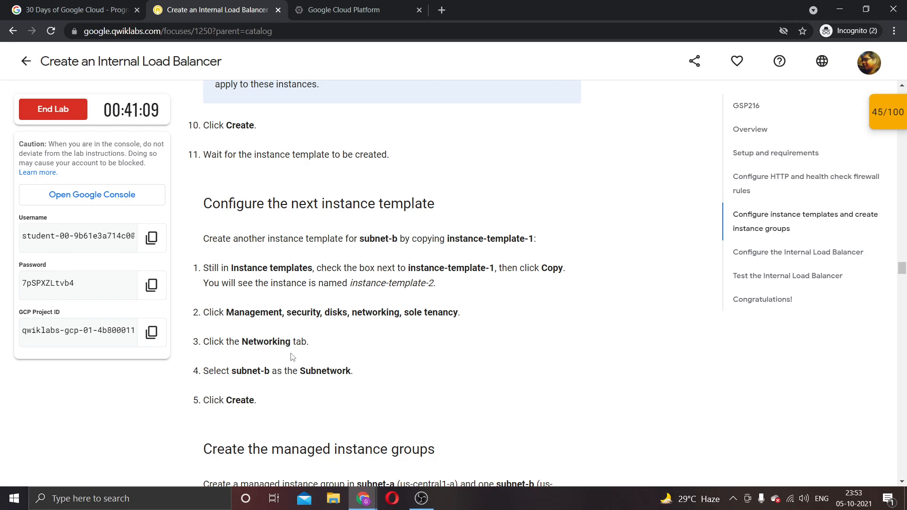
key("ctrl+Tab")
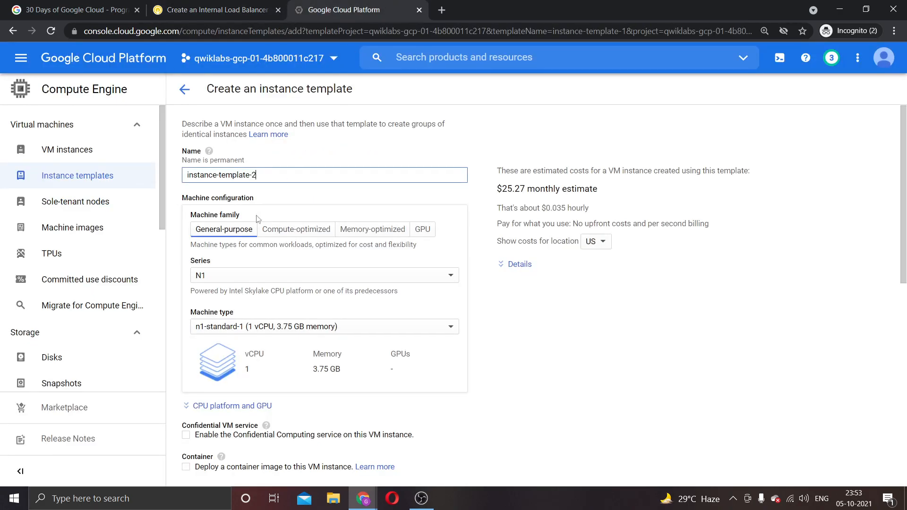
Expand the copied template's networking settings, recheck the lab's subnetwork requirement, and set the subnet to subnet-b (us-central1)
scroll(269, 161, "down", 8)
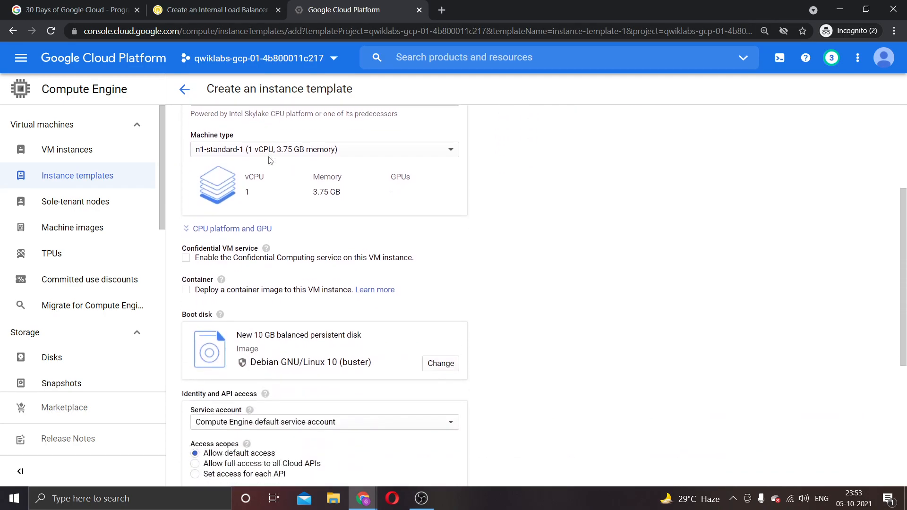
scroll(269, 161, "down", 2)
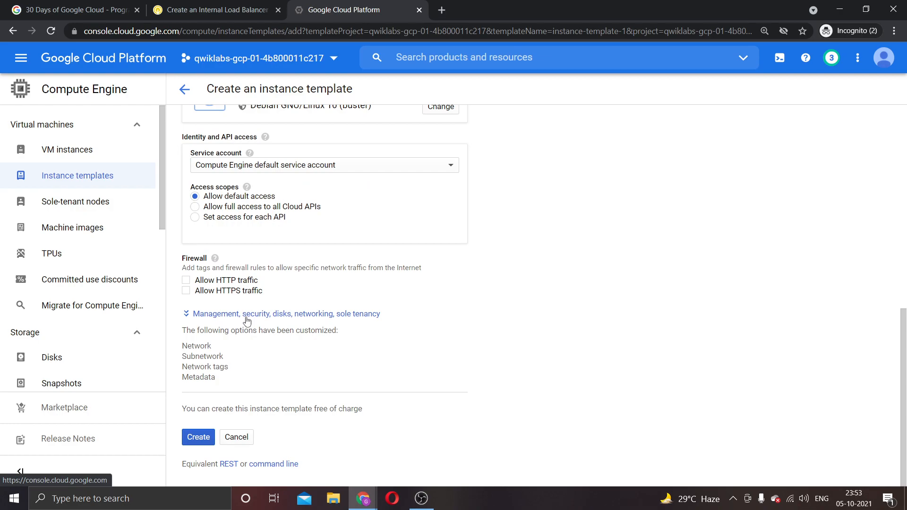
left_click(246, 321)
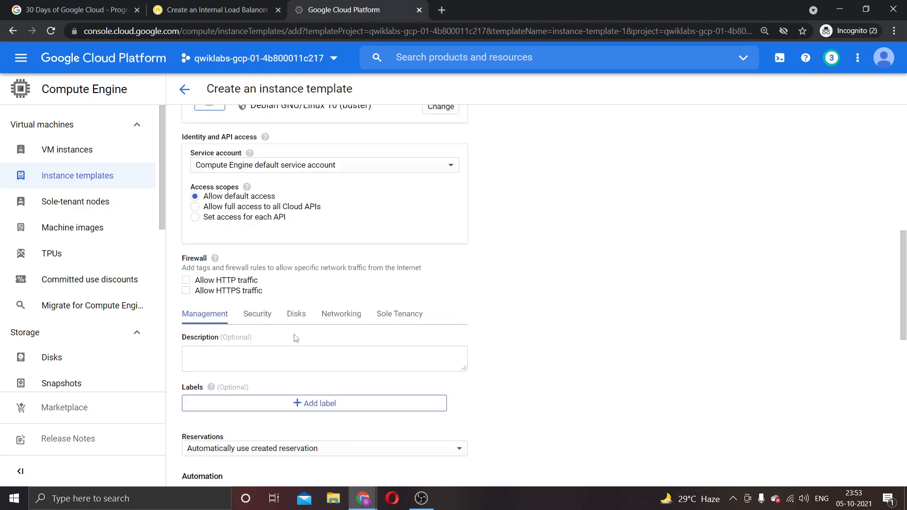
left_click(324, 315)
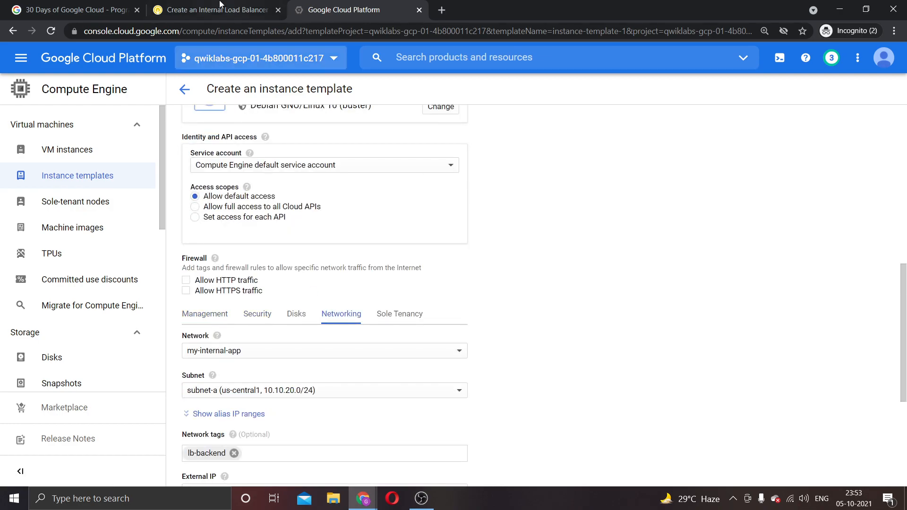
left_click(212, 5)
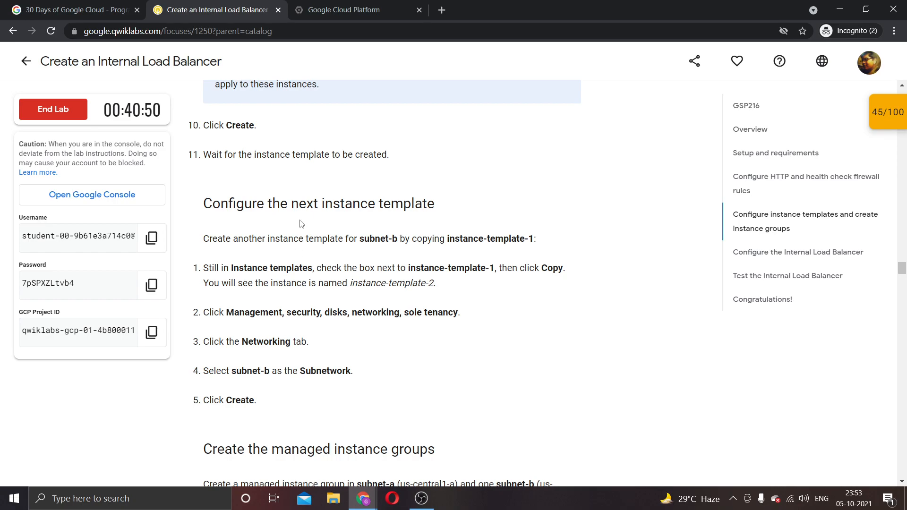
left_click(339, 4)
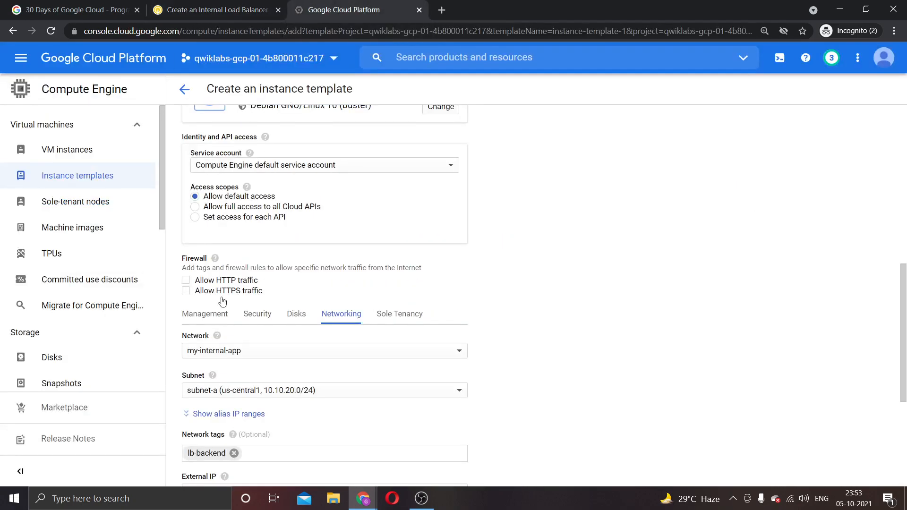
scroll(261, 383, "down", 1)
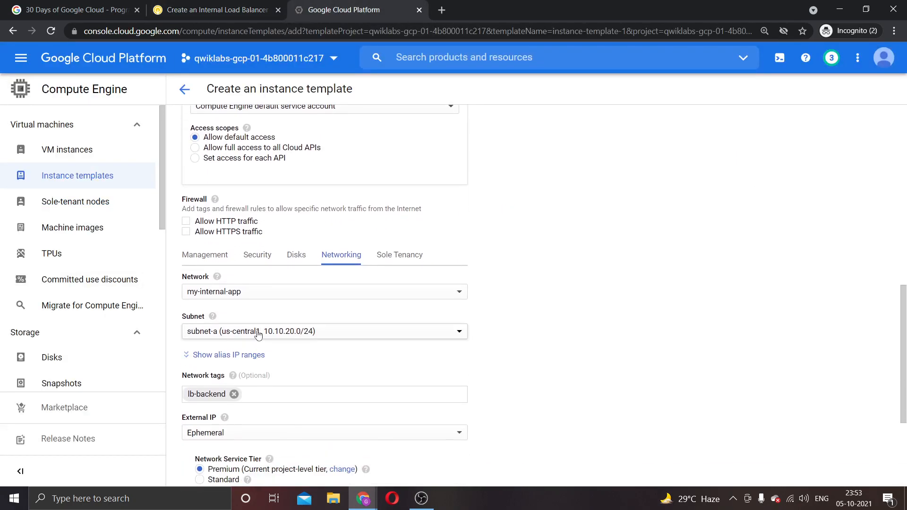
left_click(234, 338)
left_click(240, 372)
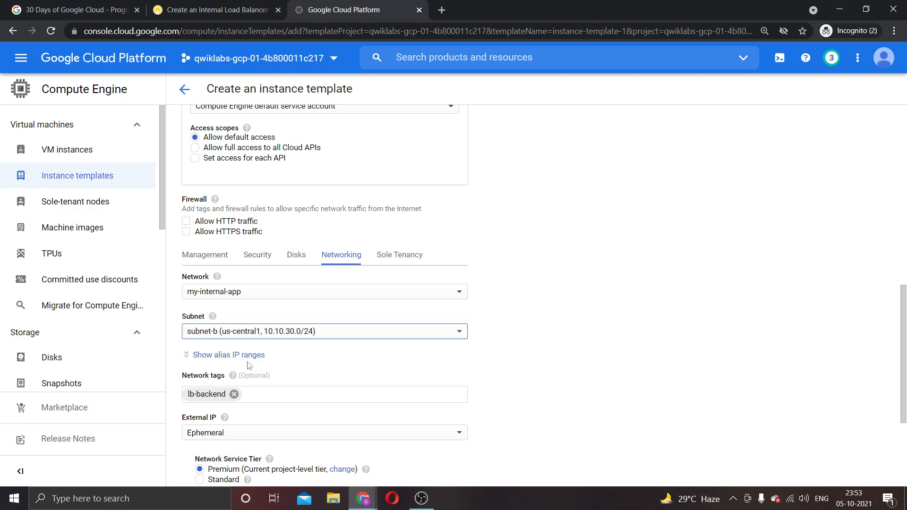
Review the lab's instructions for the second template and create instance-template-2
left_click(199, 6)
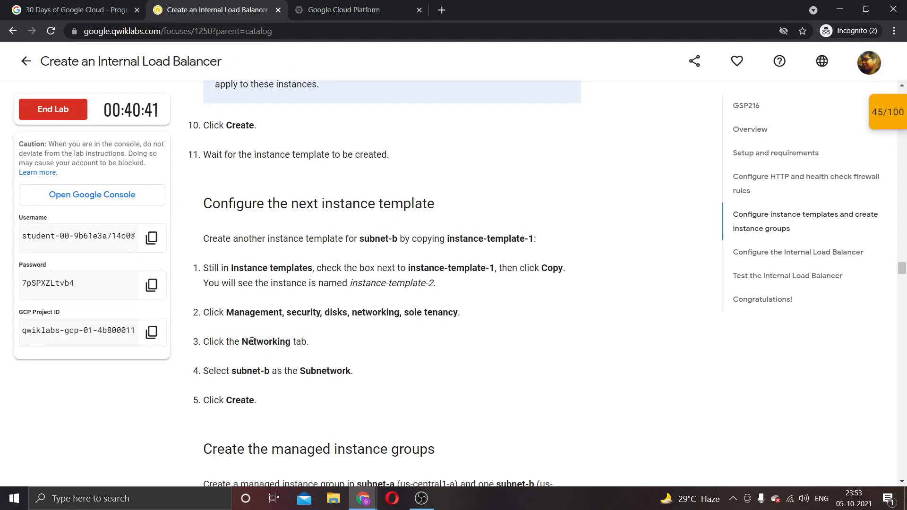
scroll(258, 346, "down", 1)
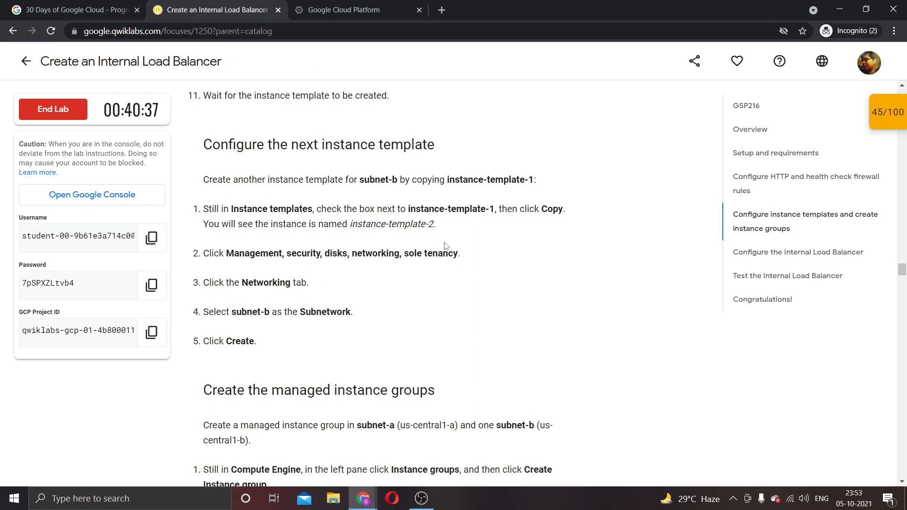
scroll(318, 237, "up", 4)
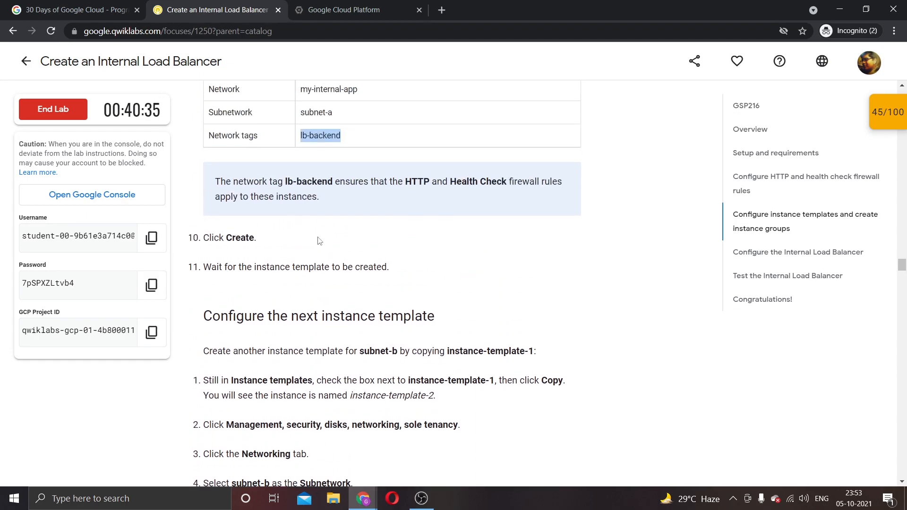
scroll(319, 240, "down", 3)
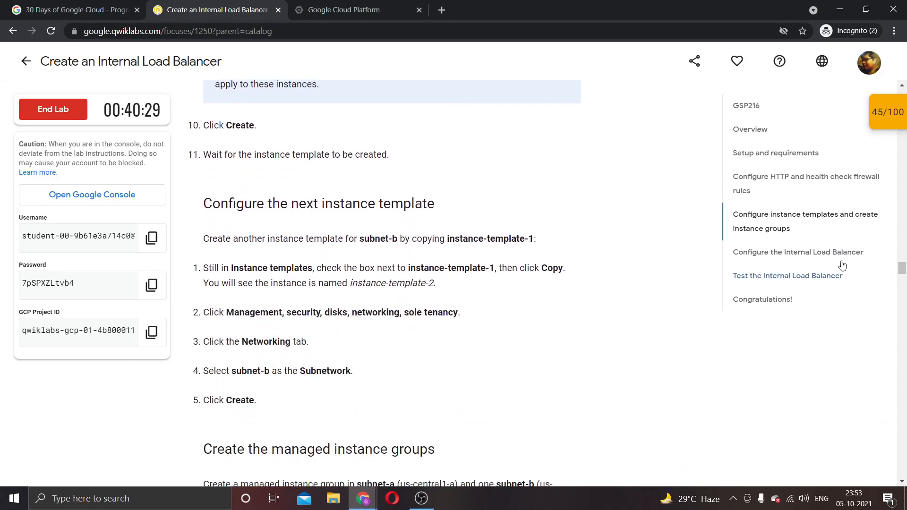
left_click(341, 7)
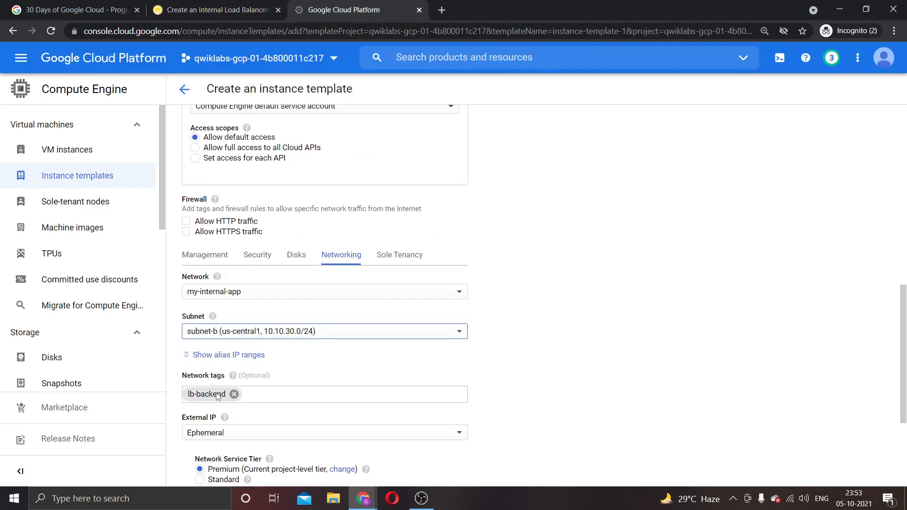
scroll(222, 378, "down", 3)
left_click(197, 432)
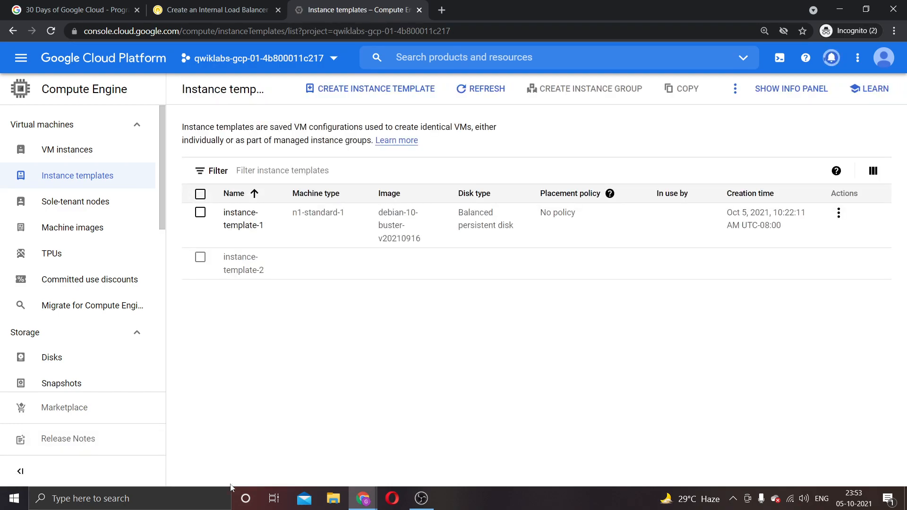
Read the lab's instructions for creating the managed instance groups and return to the Google Cloud console
left_click(224, 6)
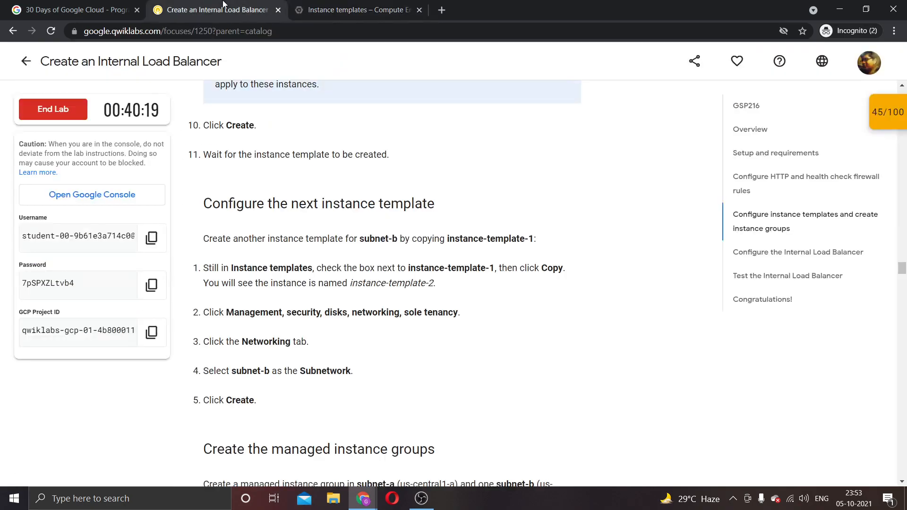
scroll(433, 244, "down", 3)
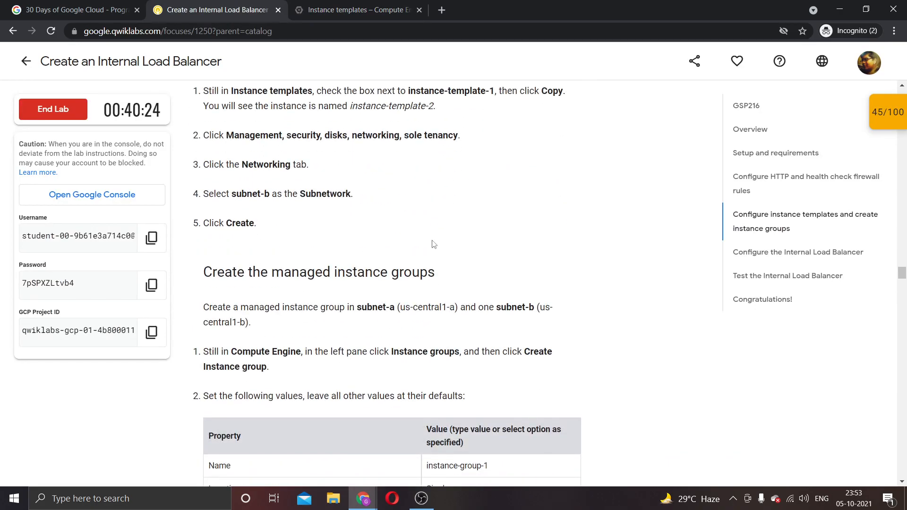
scroll(433, 244, "down", 2)
scroll(433, 244, "down", 1)
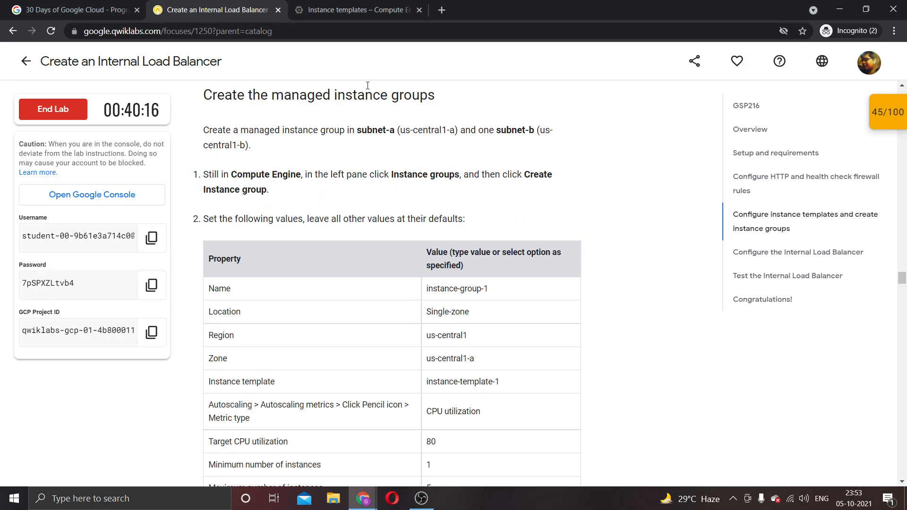
left_click(332, 9)
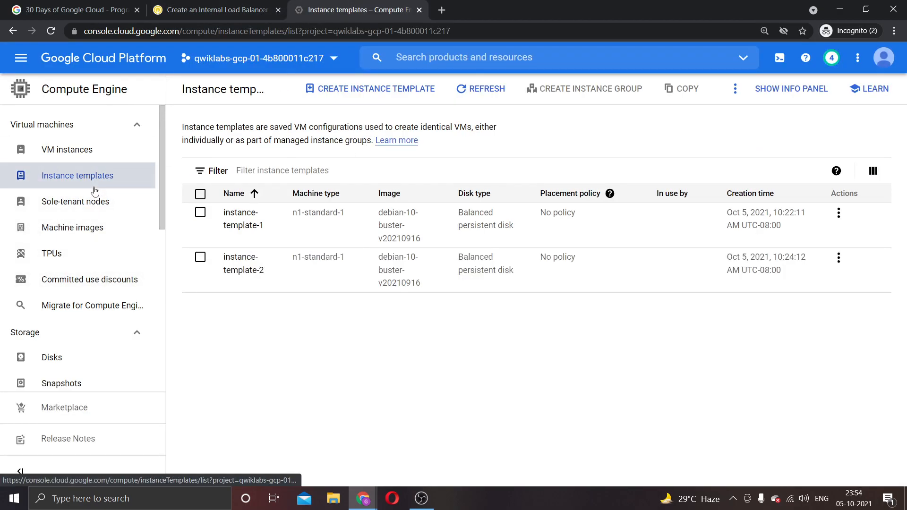
scroll(96, 302, "down", 3)
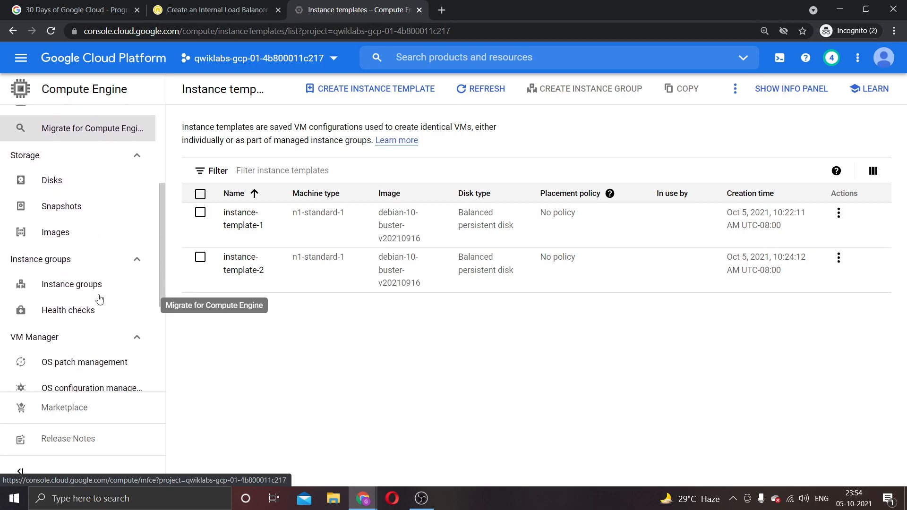
scroll(78, 203, "up", 3)
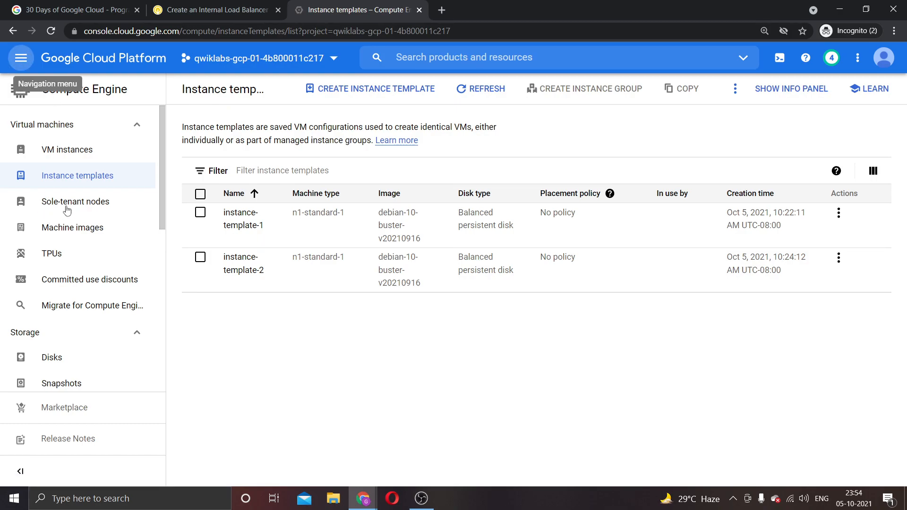
left_click(27, 59)
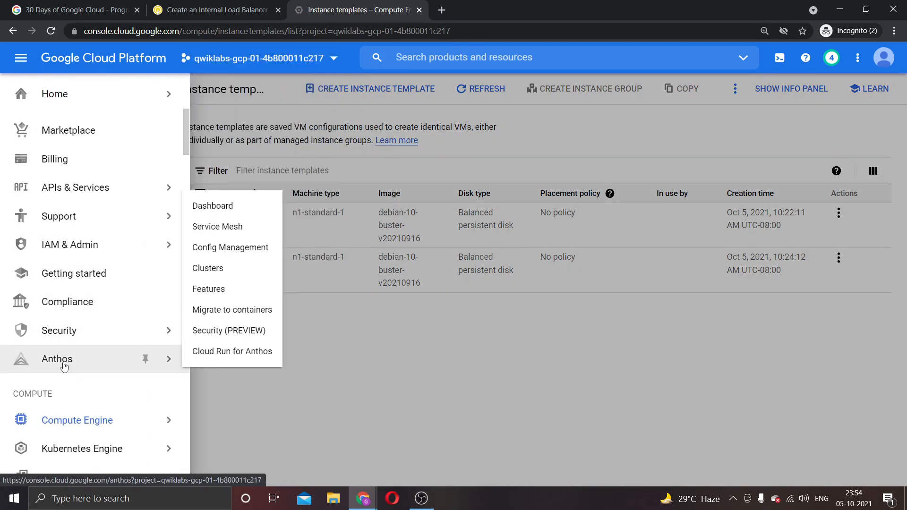
scroll(116, 230, "down", 3)
mouse_move(86, 304)
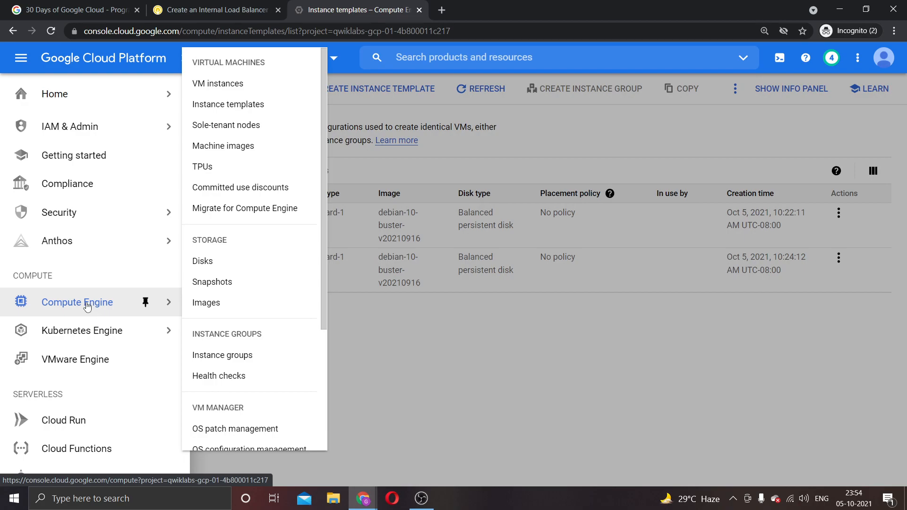
left_click(382, 337)
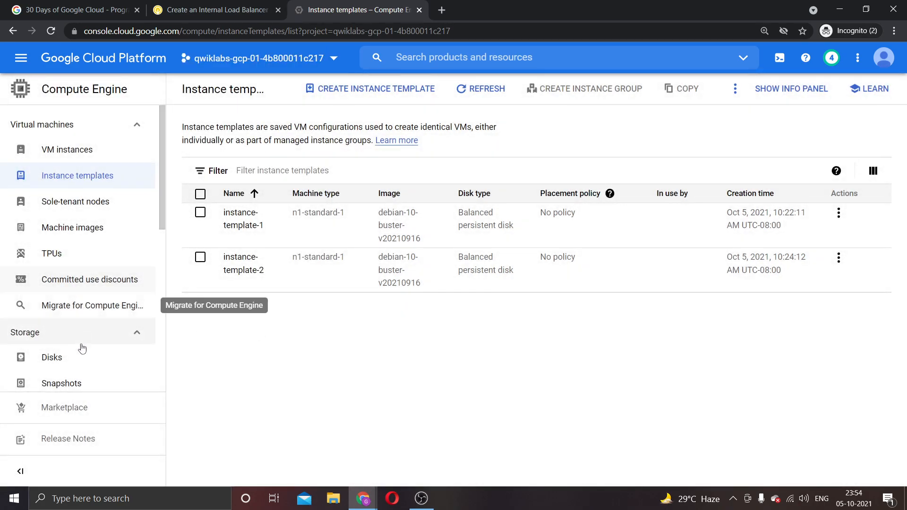
Open the Compute Engine instance groups page and start creating an instance group
scroll(85, 362, "down", 1)
scroll(85, 363, "down", 5)
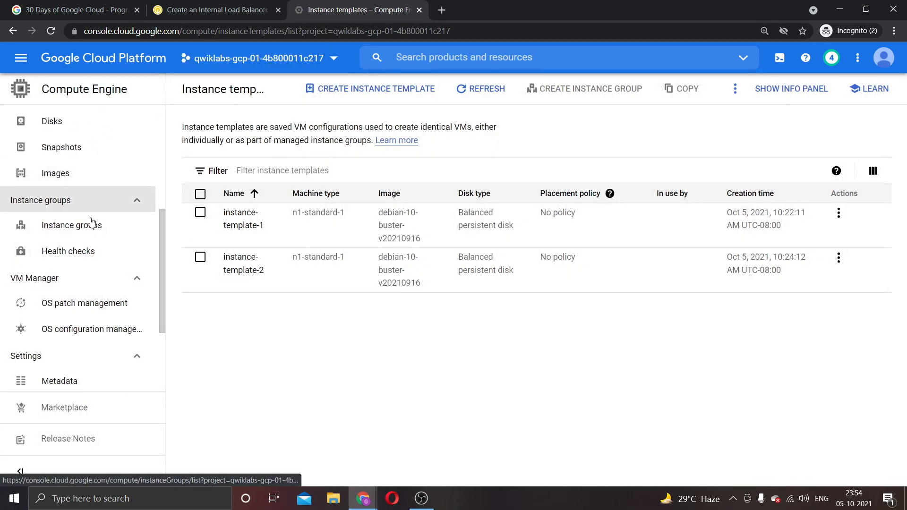
left_click(90, 226)
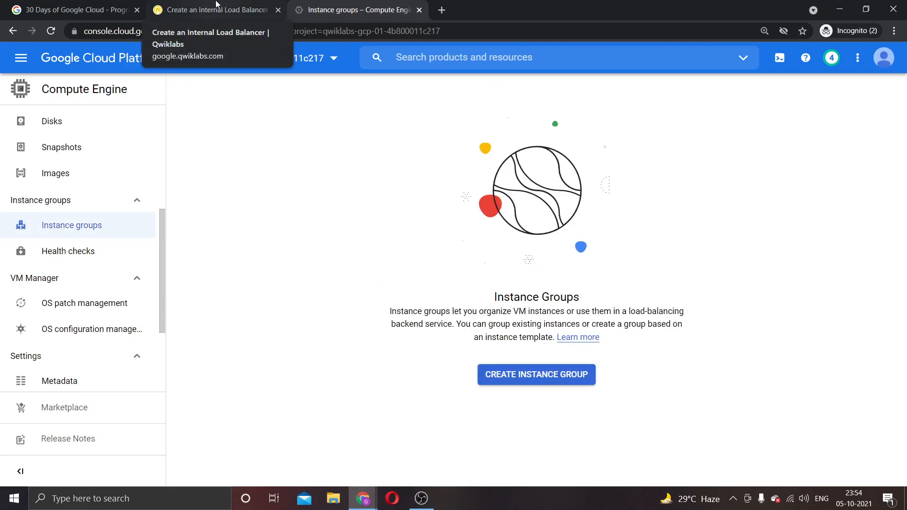
left_click(508, 372)
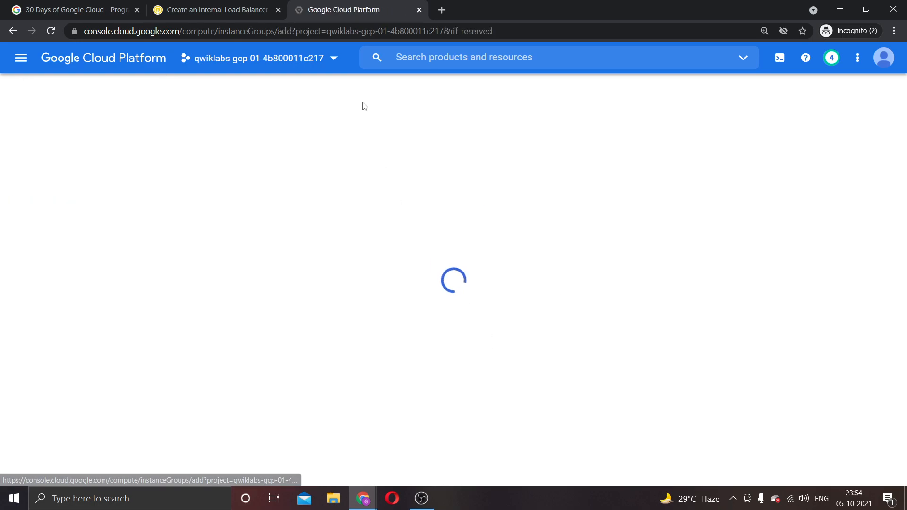
Look up the first group's name in the lab's table and name the new managed instance group instance-group-1
left_click(222, 5)
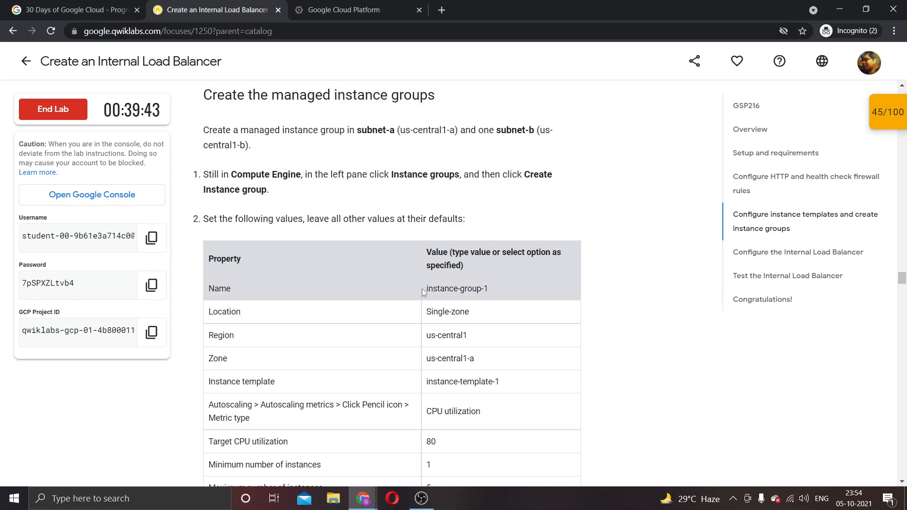
mouse_move(431, 292)
left_mouse_down()
mouse_move(514, 288)
mouse_move(432, 285)
left_mouse_up()
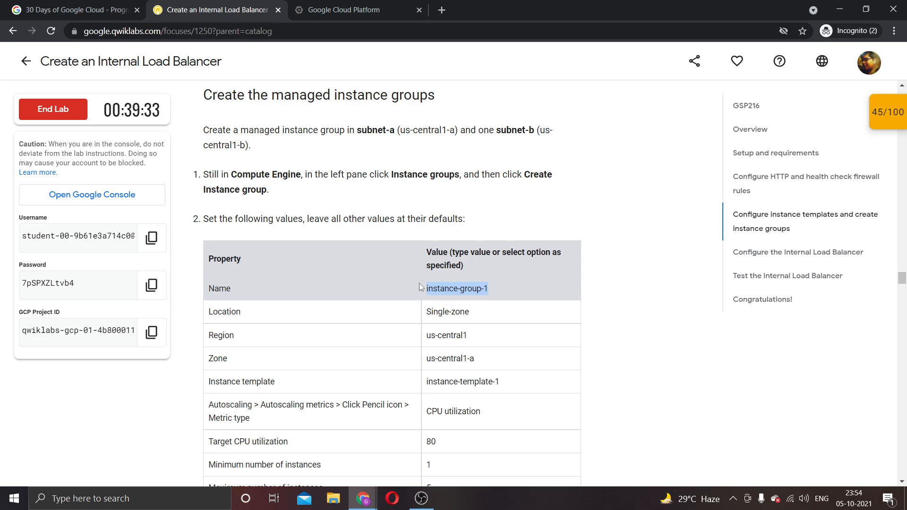
left_click(344, 10)
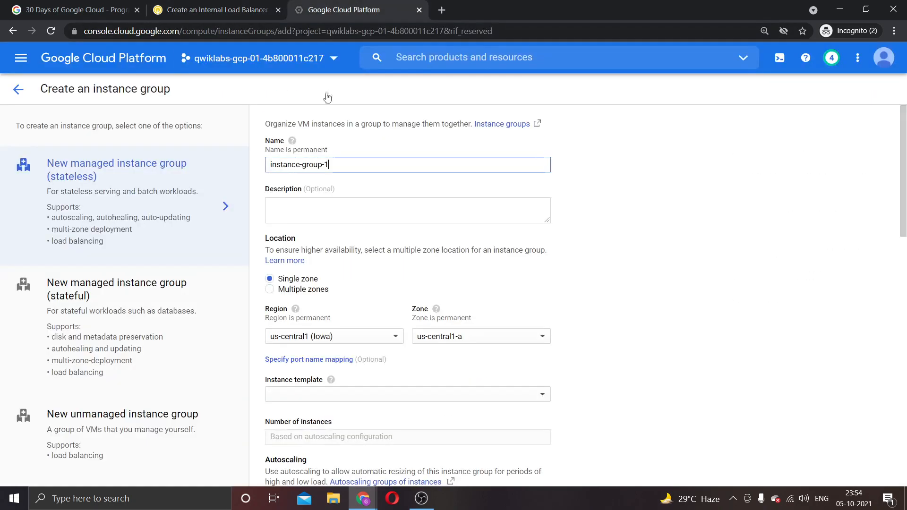
key("ctrl+a")
type("instance-group-1")
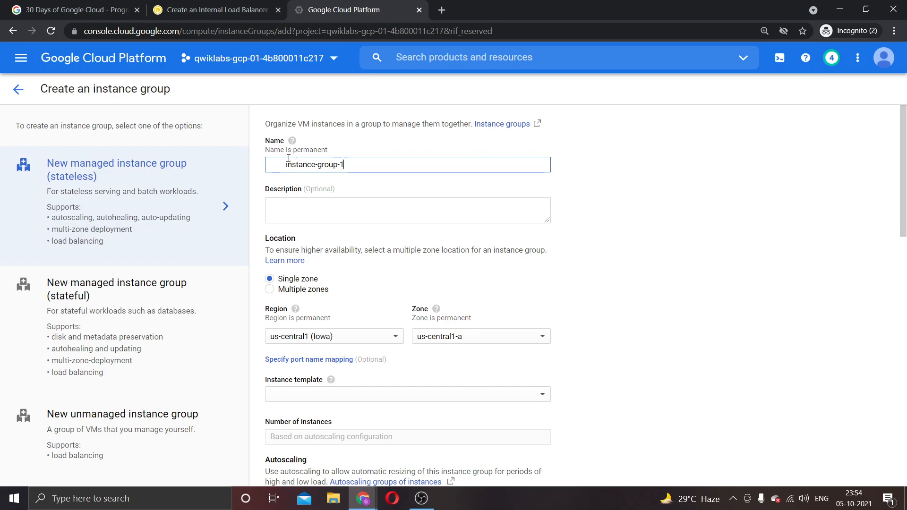
key("BackSpace")
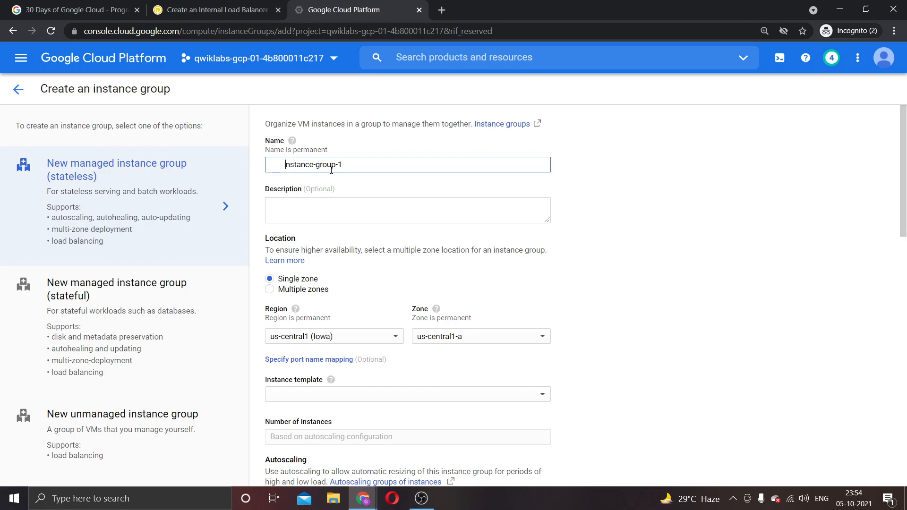
key("ctrl+z")
key("ctrl+z")
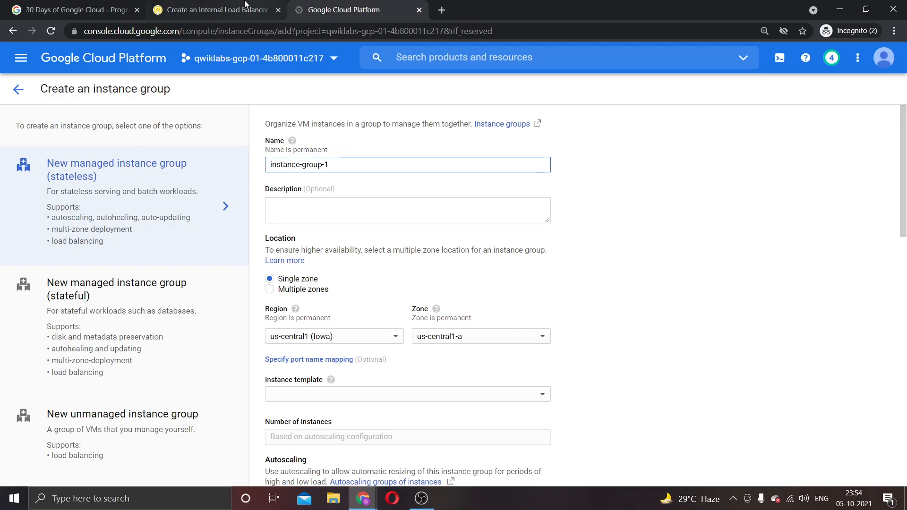
Compare the instance group's location, region and zone settings with the values in the lab's table
left_click(212, 9)
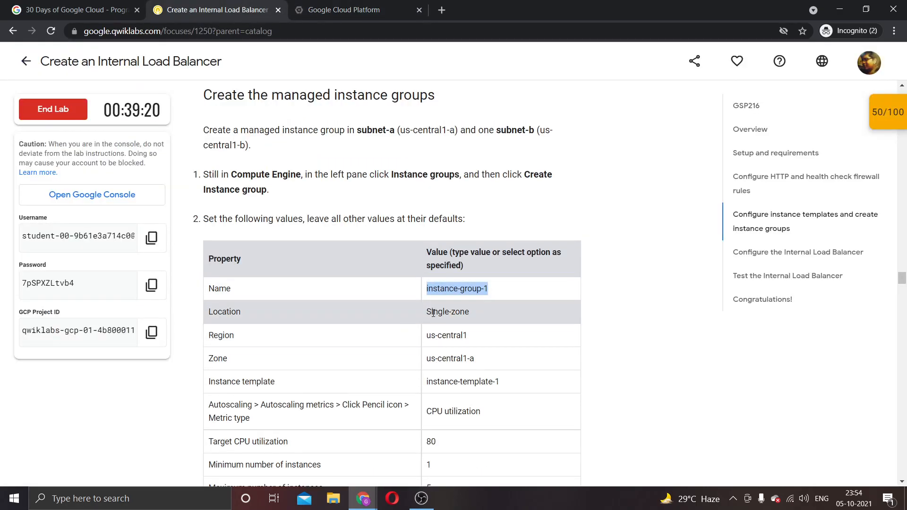
left_click(349, 9)
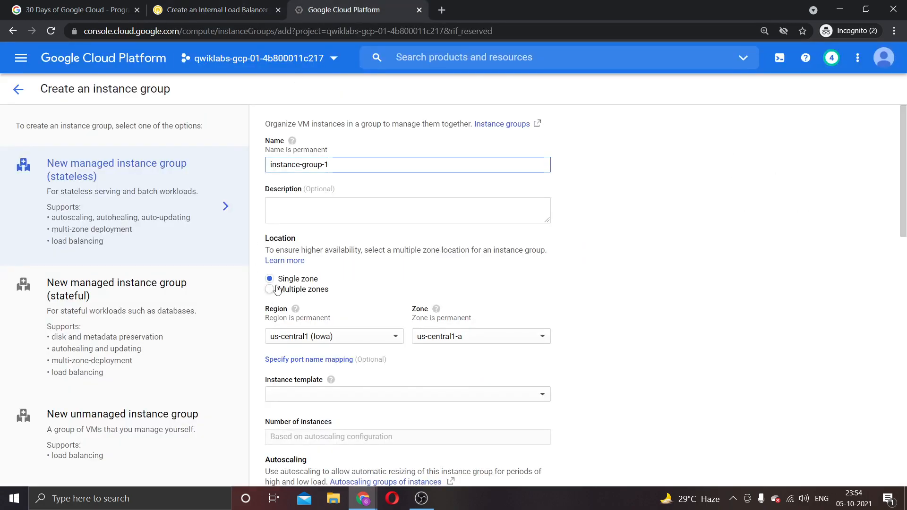
left_click(234, 9)
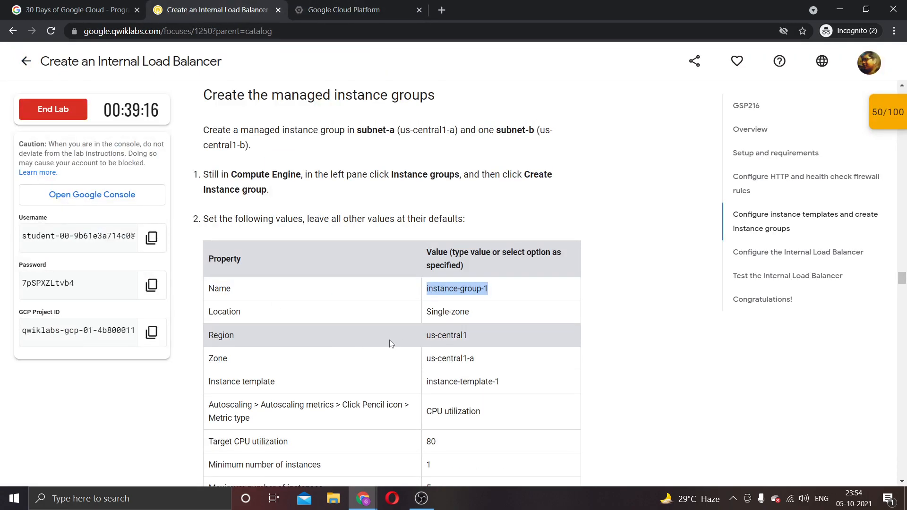
left_click(354, 9)
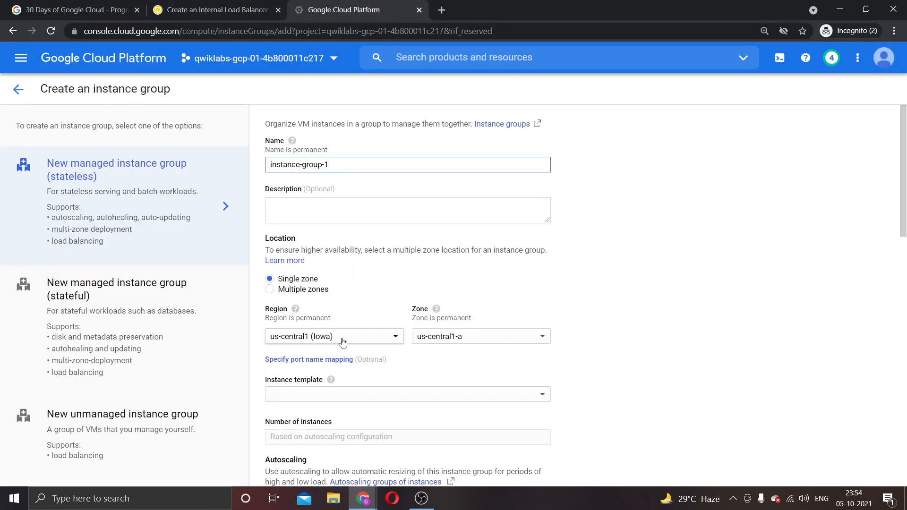
left_click(227, 9)
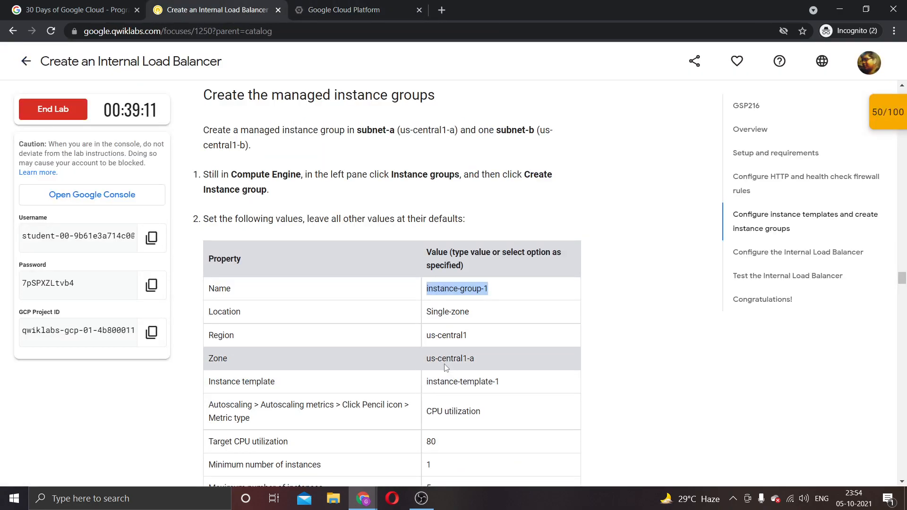
left_click(345, 9)
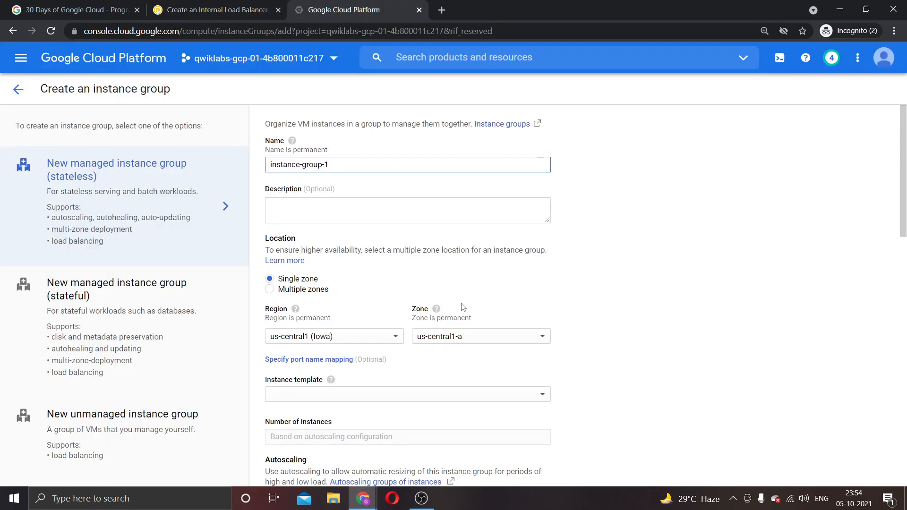
Copy the template name from the lab's table and set the group's instance template to instance-template-1
scroll(574, 274, "down", 3)
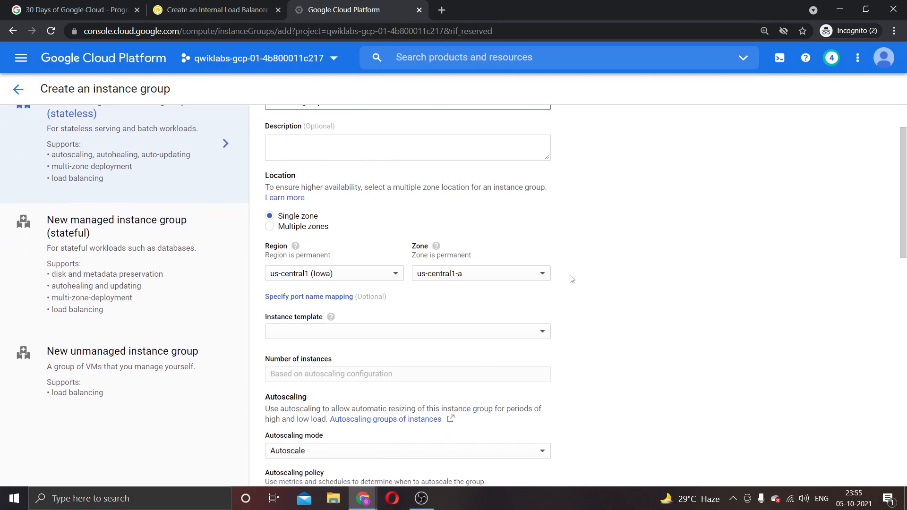
left_click(253, 6)
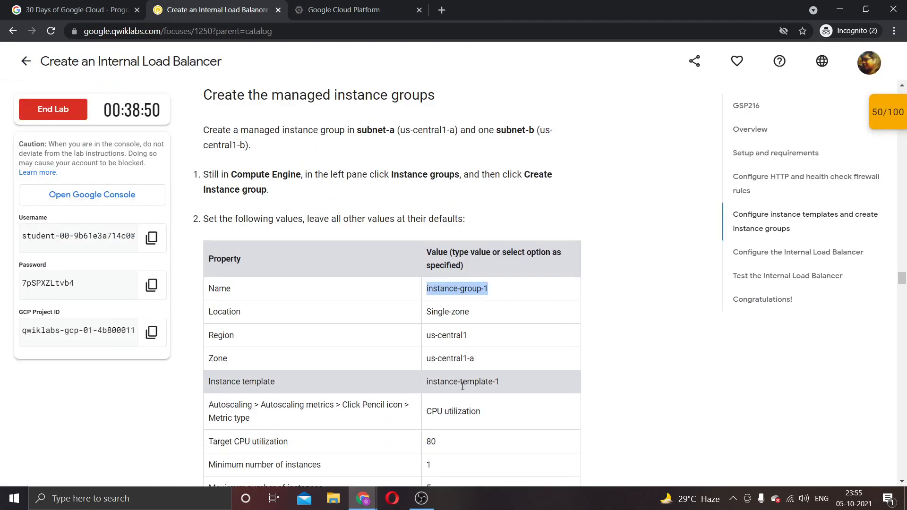
scroll(423, 279, "down", 3)
left_click_drag(427, 271, 535, 269)
key("ctrl+c")
left_click(375, 4)
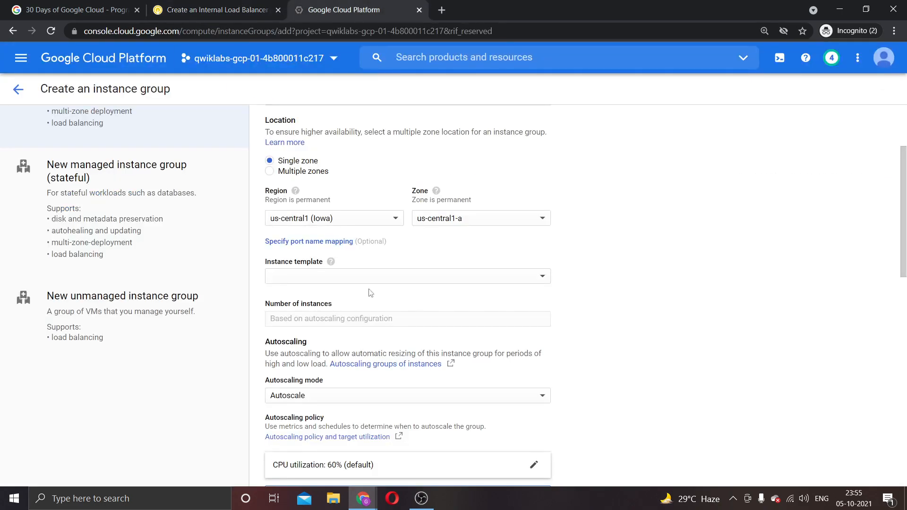
left_click(364, 271)
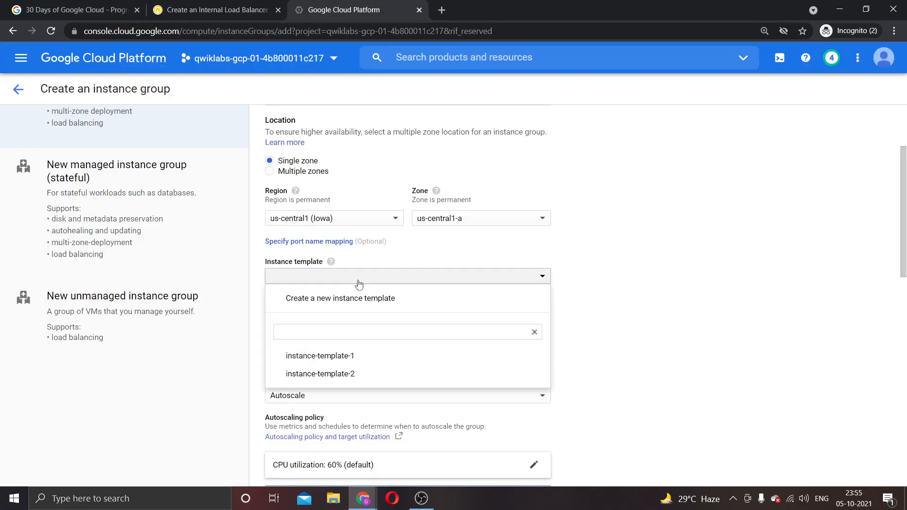
left_click(364, 332)
key("ctrl+v")
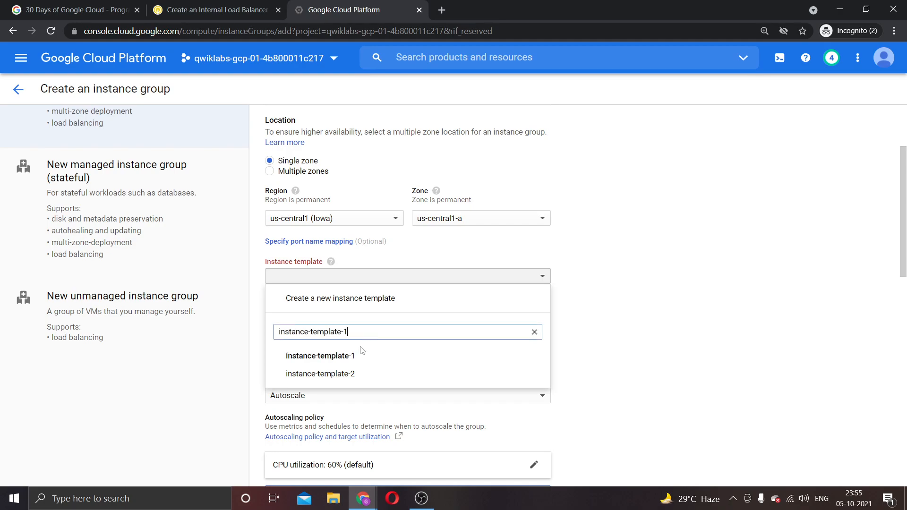
left_click(353, 357)
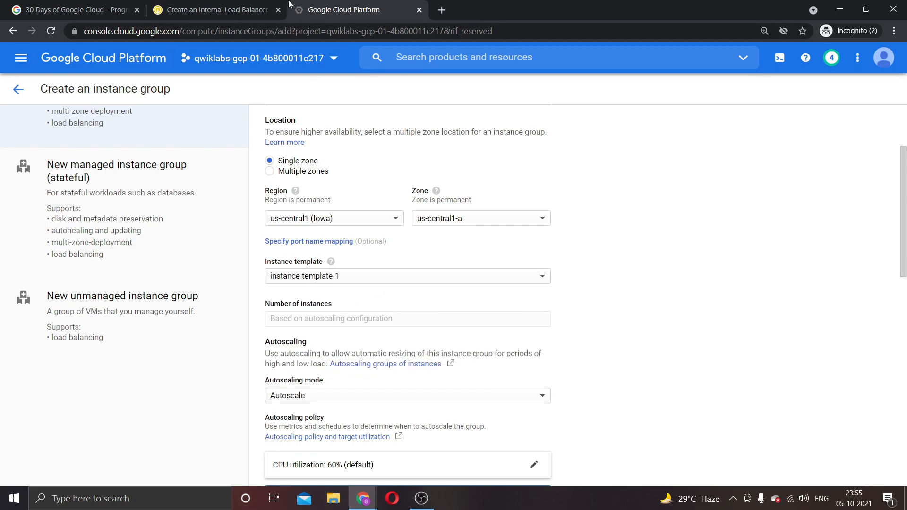
Check the lab's autoscaling values and set the CPU utilization metric's target to 80%
left_click(246, 3)
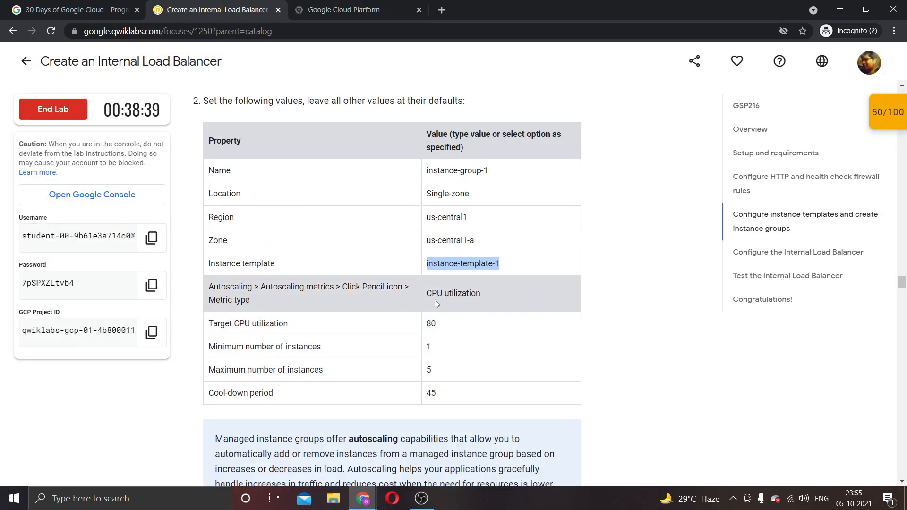
left_click(344, 9)
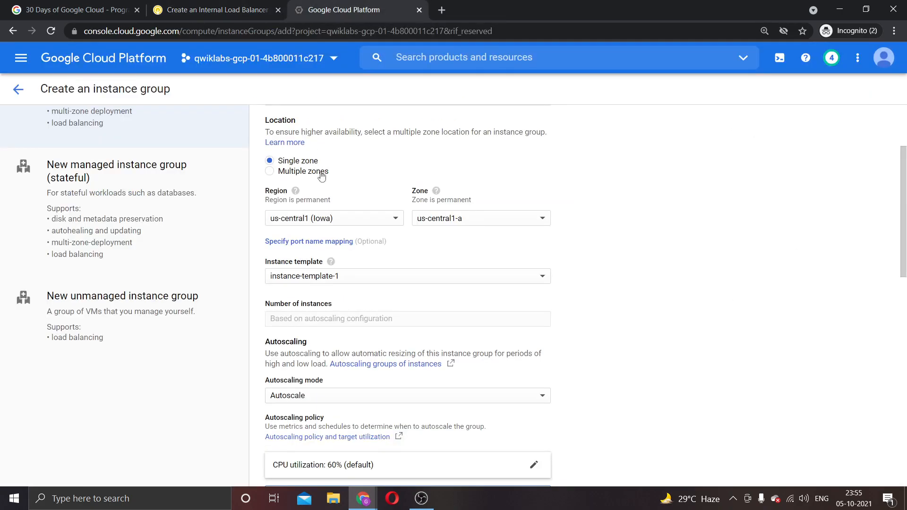
scroll(441, 236, "down", 4)
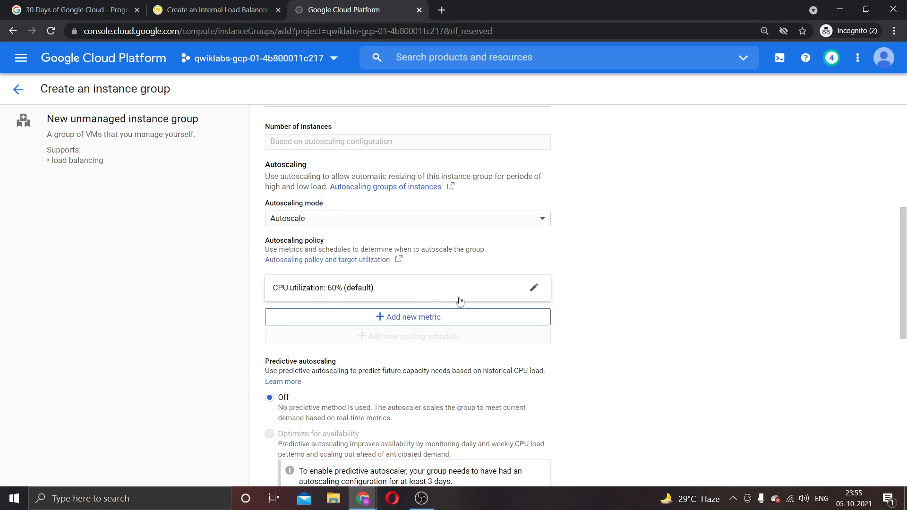
left_click(534, 289)
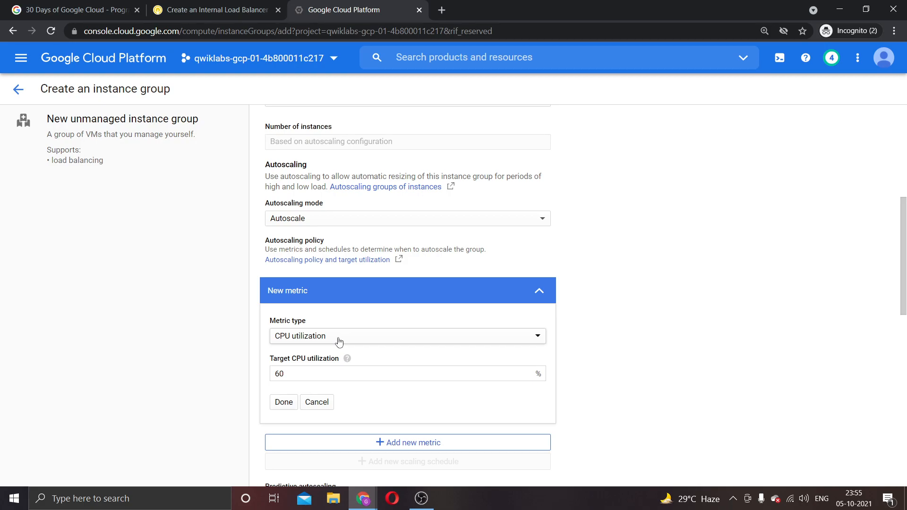
left_click(210, 10)
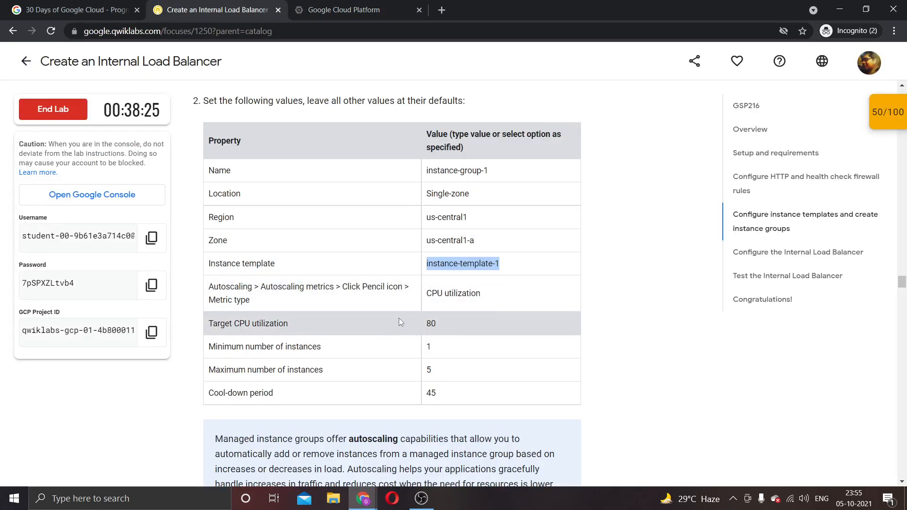
left_click(344, 10)
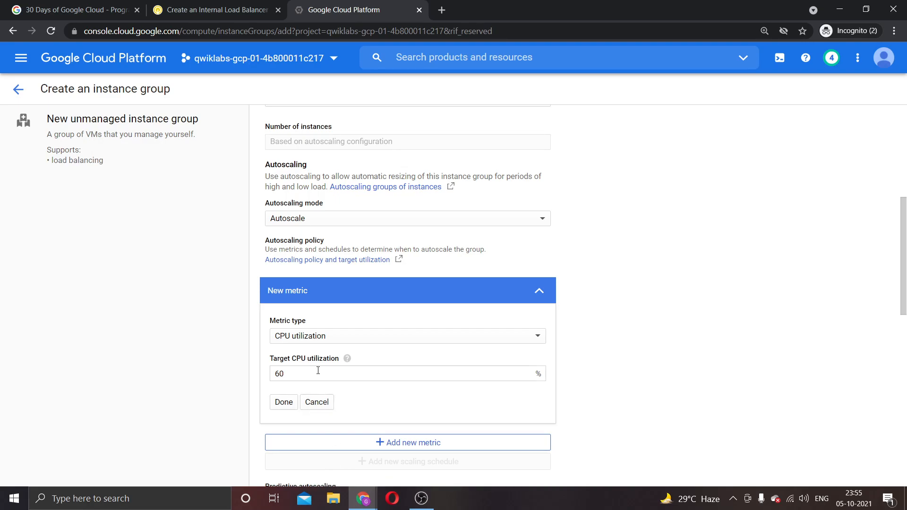
left_click_drag(312, 376, 281, 376)
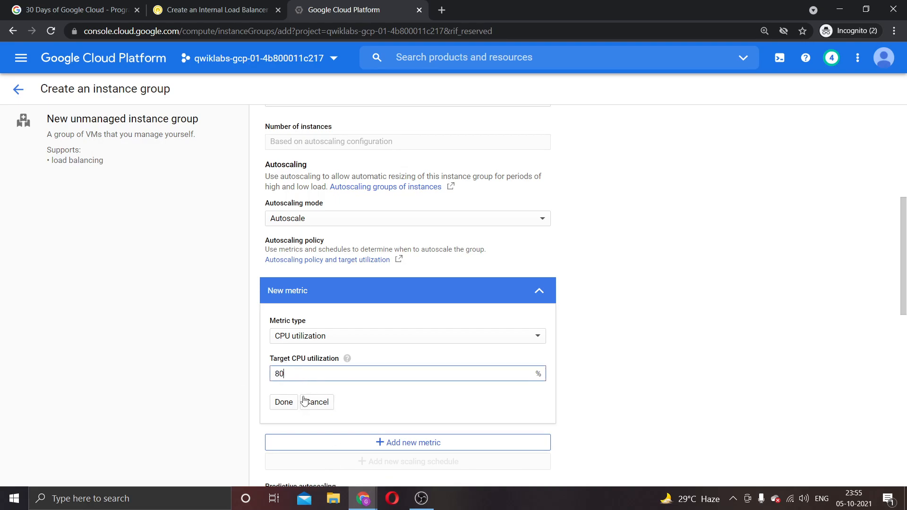
left_click(283, 405)
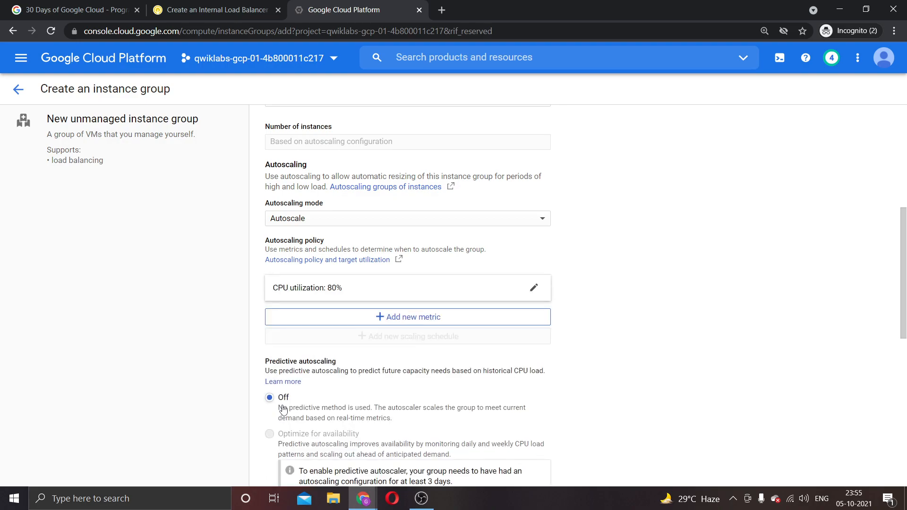
Look up the cool-down value in the lab's table and set the group's cool down period to 45 seconds
scroll(284, 409, "down", 3)
scroll(283, 409, "down", 3)
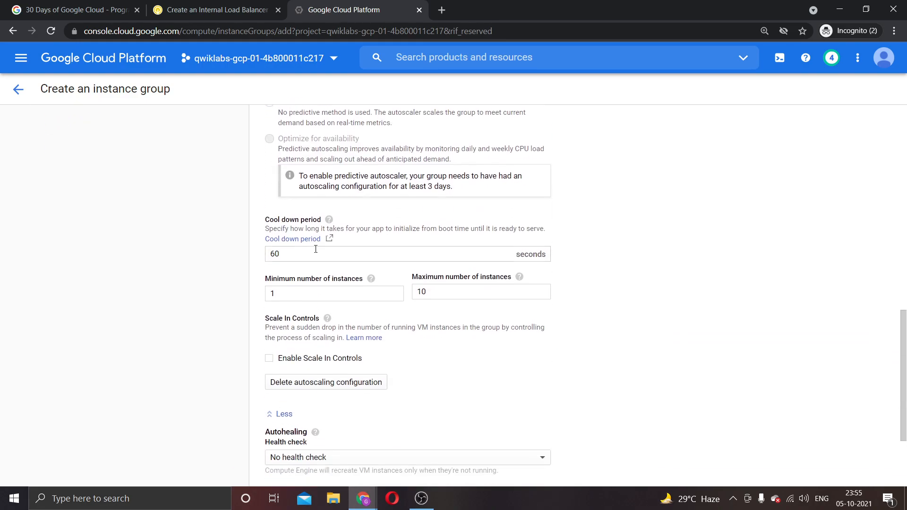
left_click(213, 9)
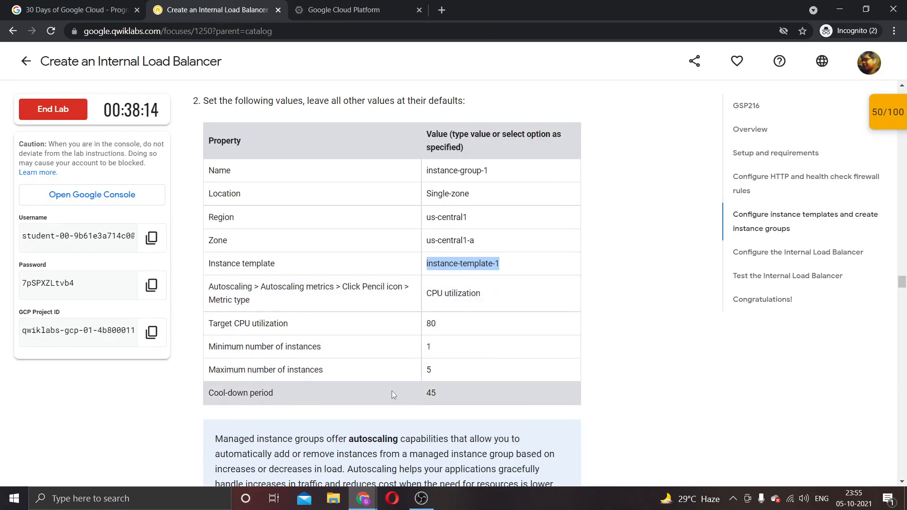
left_click(375, 5)
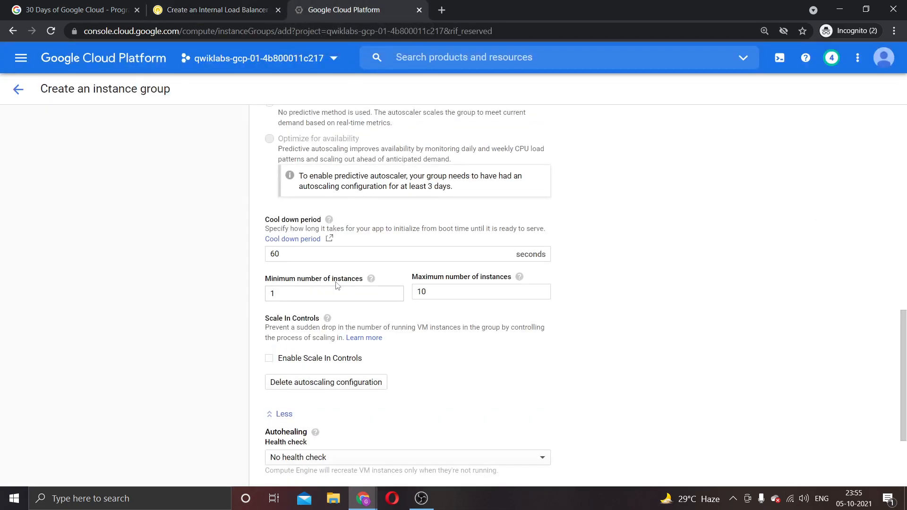
left_click_drag(296, 259, 237, 260)
type("45")
Check the instance limits in the lab's table and set the maximum number of instances to 5
left_click(234, 8)
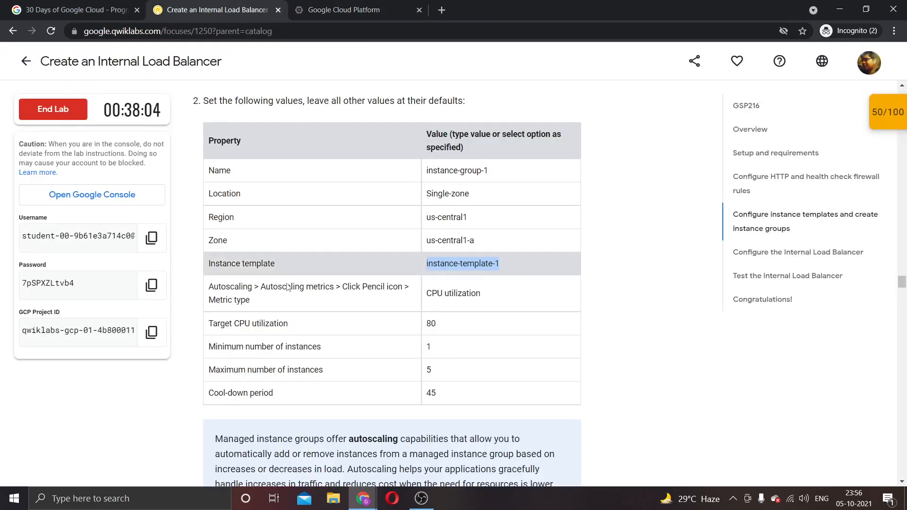
left_click(316, 6)
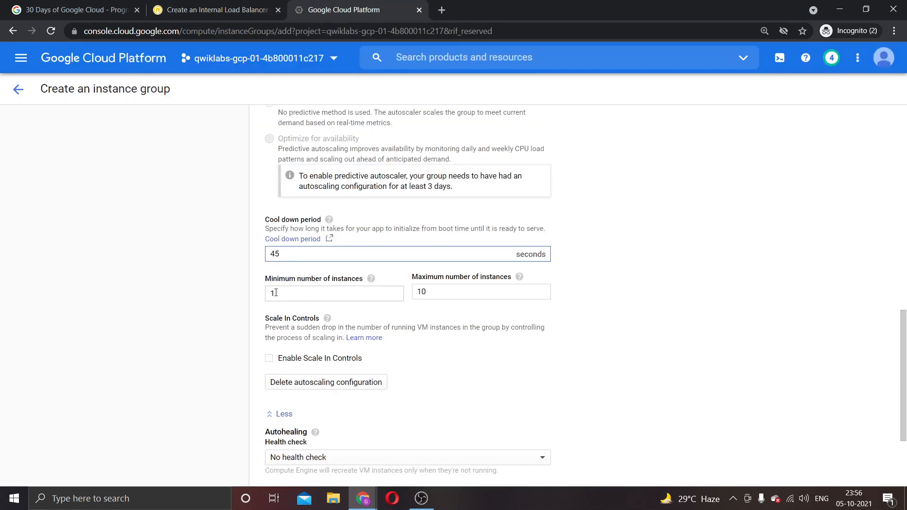
double_click(430, 295)
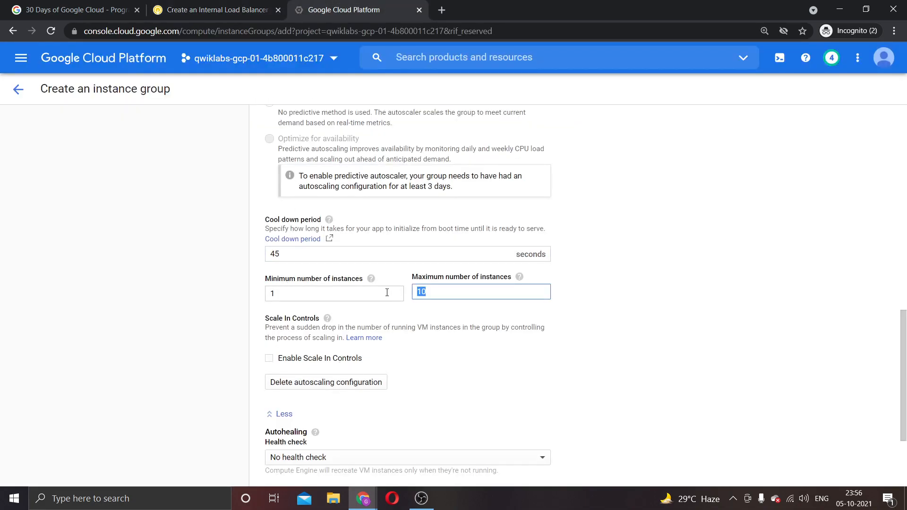
type("5")
Check the lab's instruction after the table and create the instance-group-1 managed instance group
left_click(218, 9)
scroll(388, 276, "down", 5)
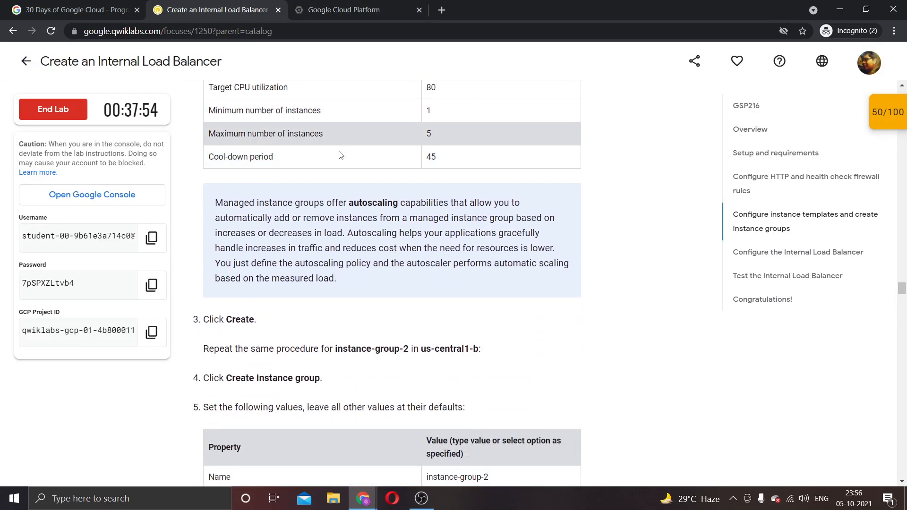
left_click(378, 8)
scroll(377, 236, "down", 3)
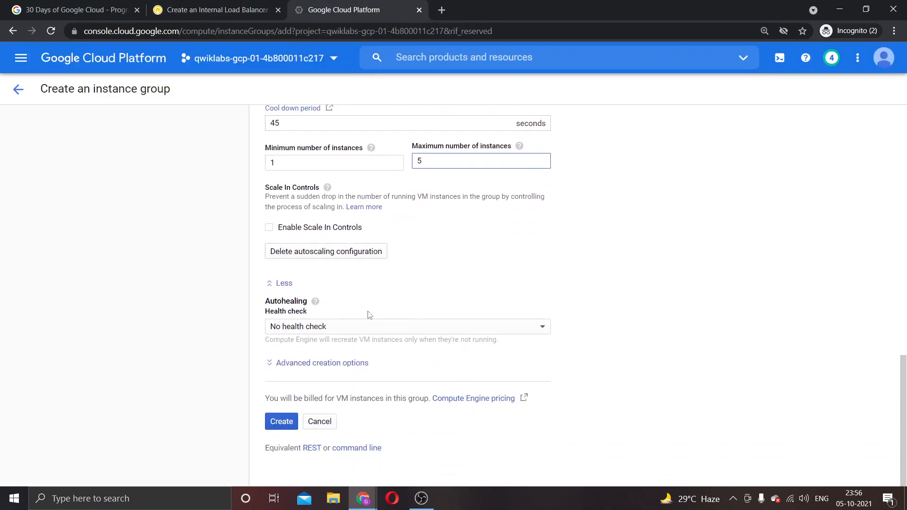
left_click(292, 428)
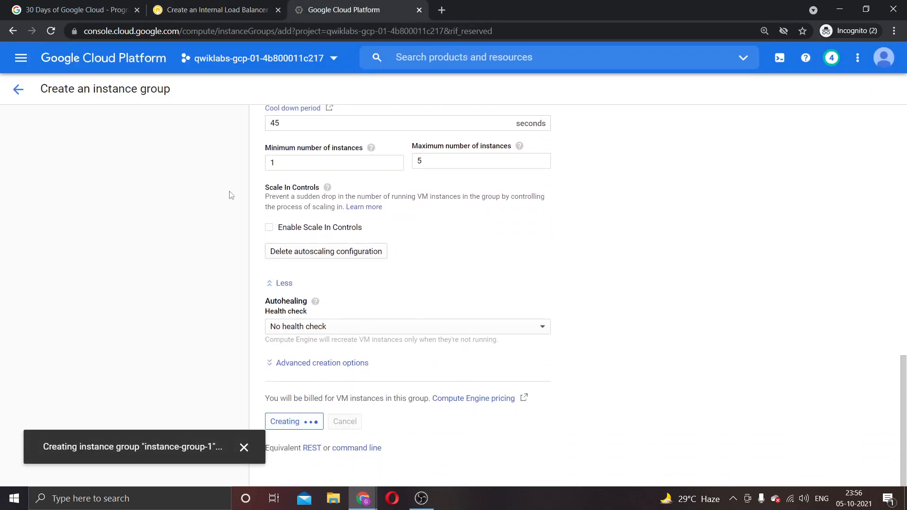
Start creating a second managed instance group and name it instance-group-2, copying the name from the lab's table
left_click(210, 5)
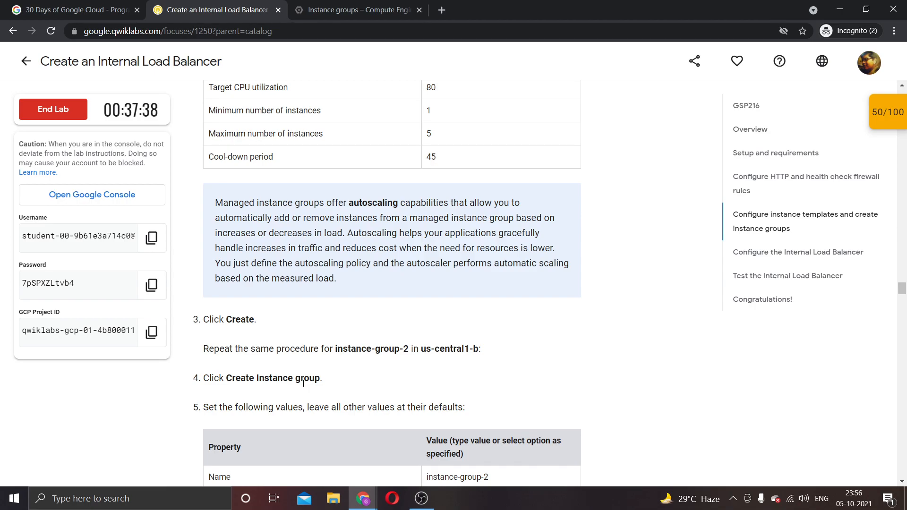
left_click(322, 9)
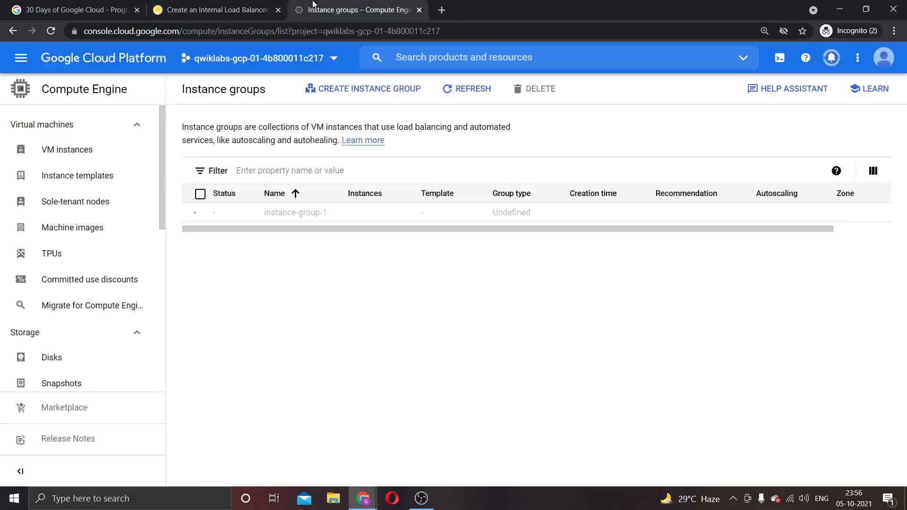
left_click(348, 94)
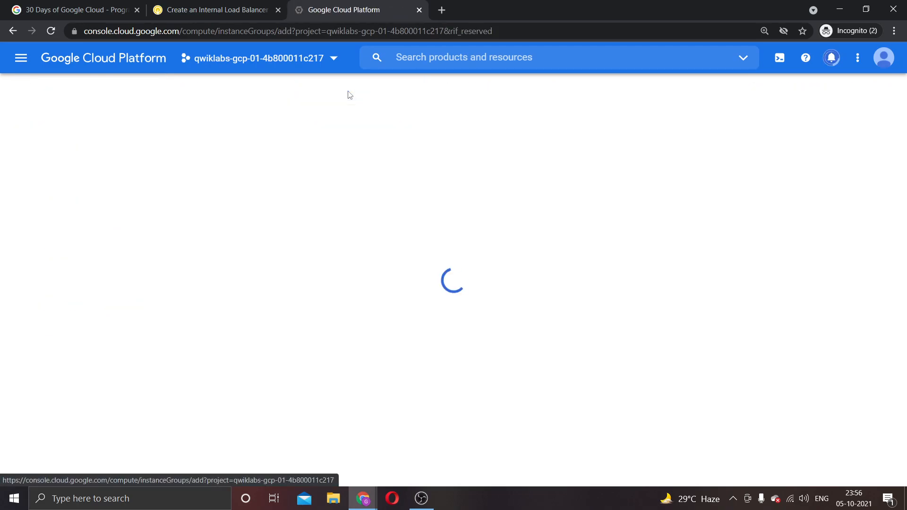
left_click(212, 5)
scroll(303, 321, "down", 5)
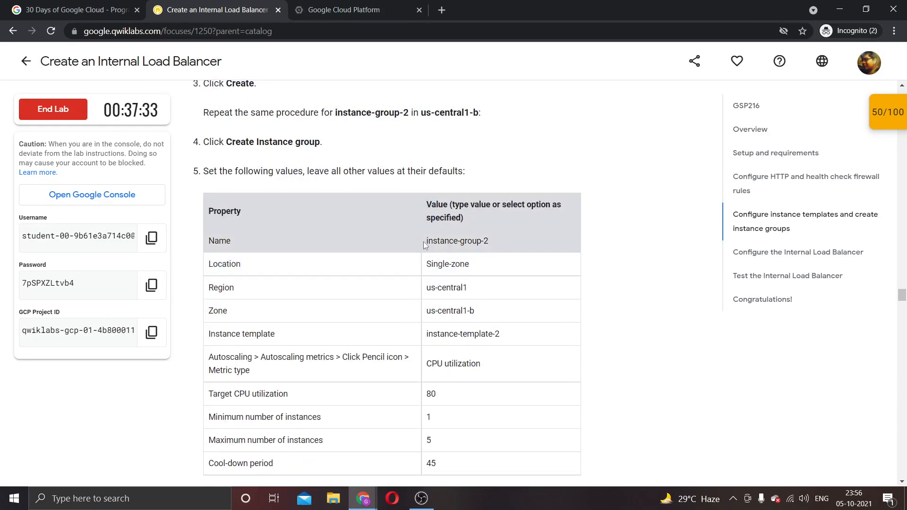
left_click_drag(424, 242, 492, 242)
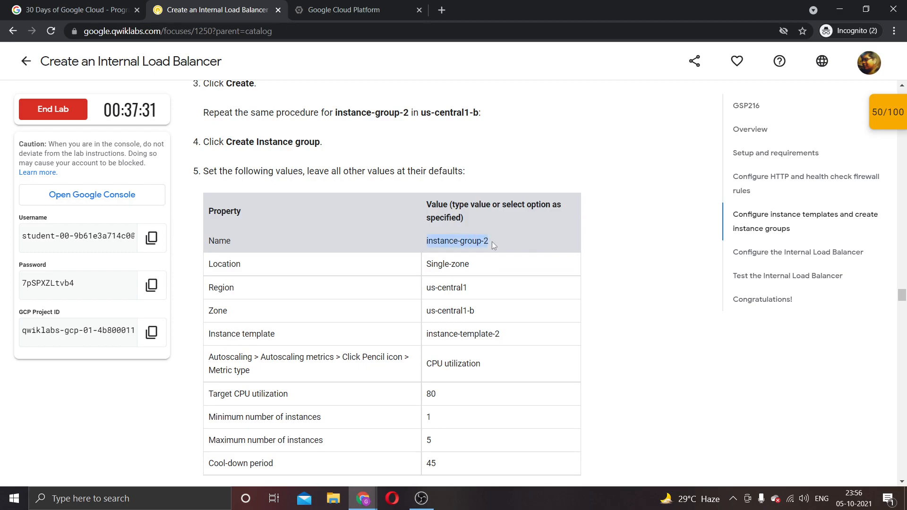
left_click(423, 272)
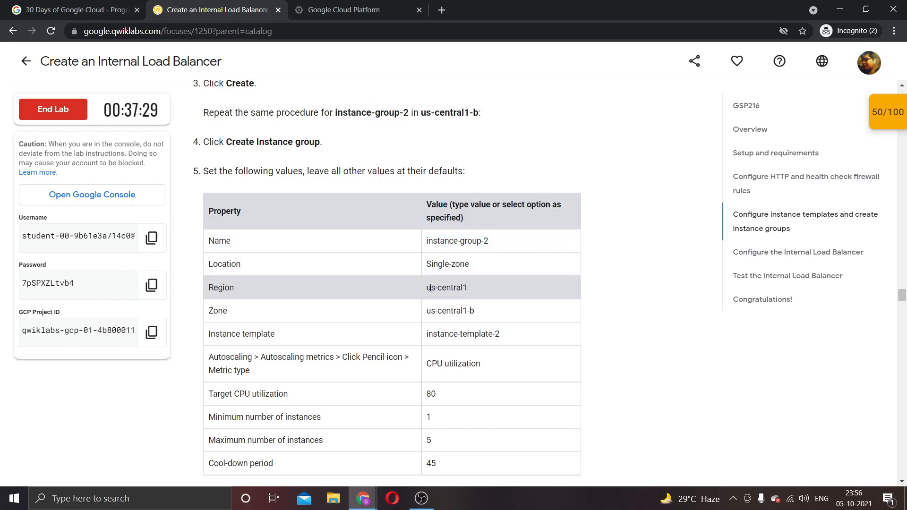
left_click(342, 8)
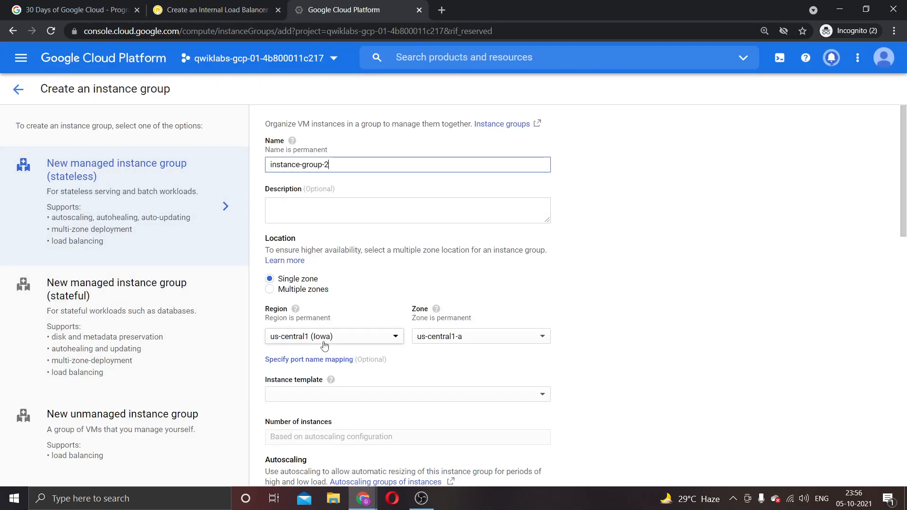
Check the region and zone in the lab's table and set the group's zone to us-central1-b
left_click(233, 5)
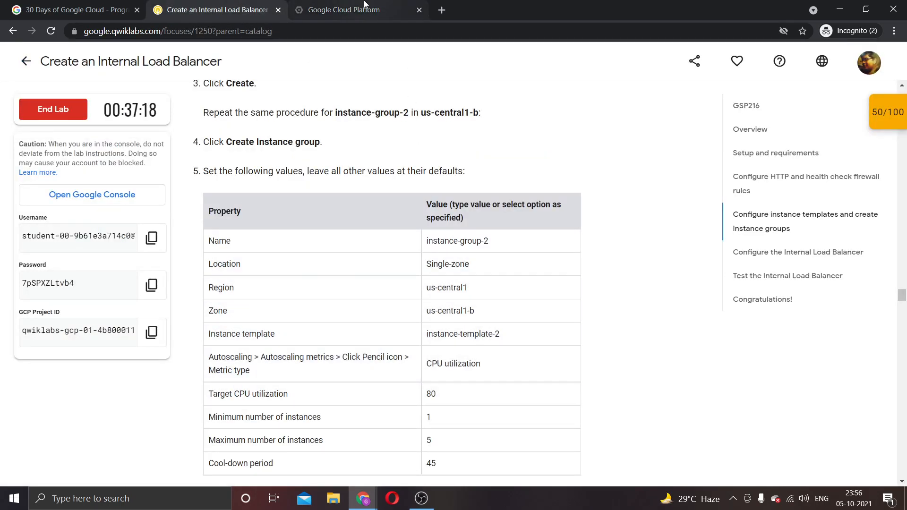
left_click(364, 6)
left_click(464, 339)
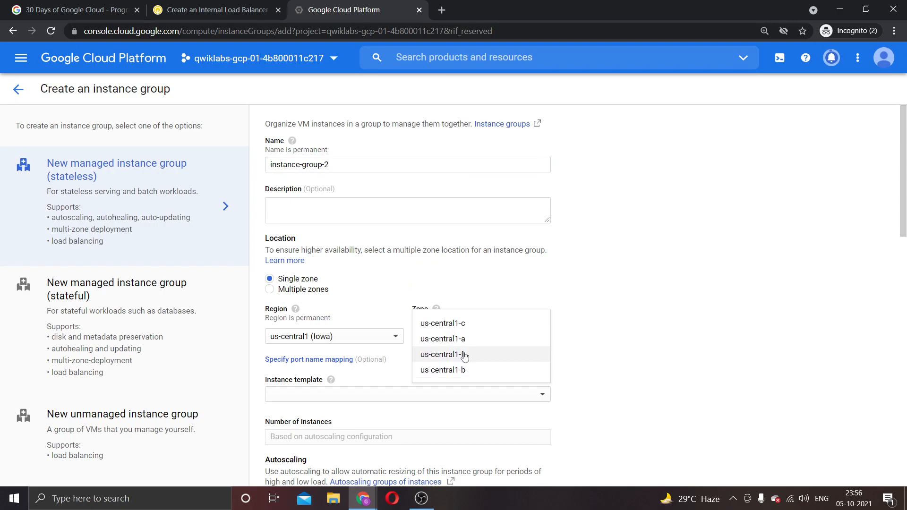
left_click(461, 372)
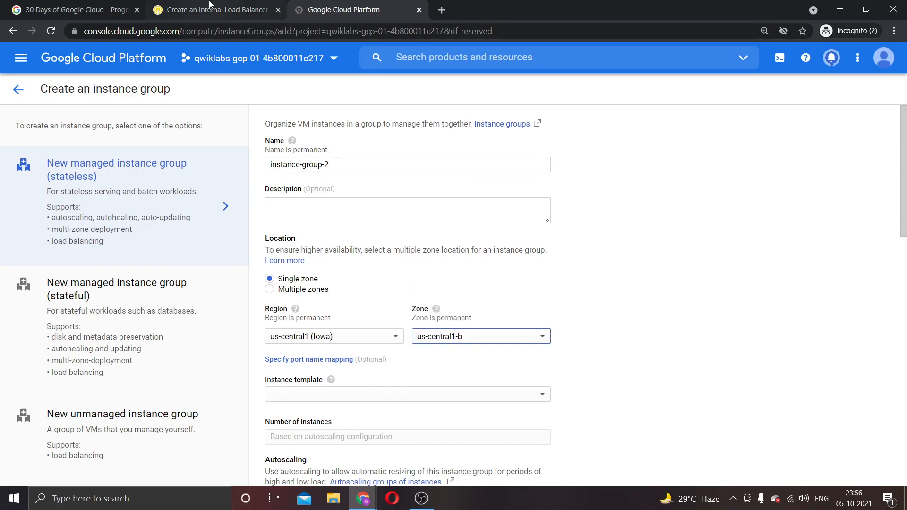
Look up the template name in the lab's table and set the group's instance template to instance-template-2
left_click(209, 4)
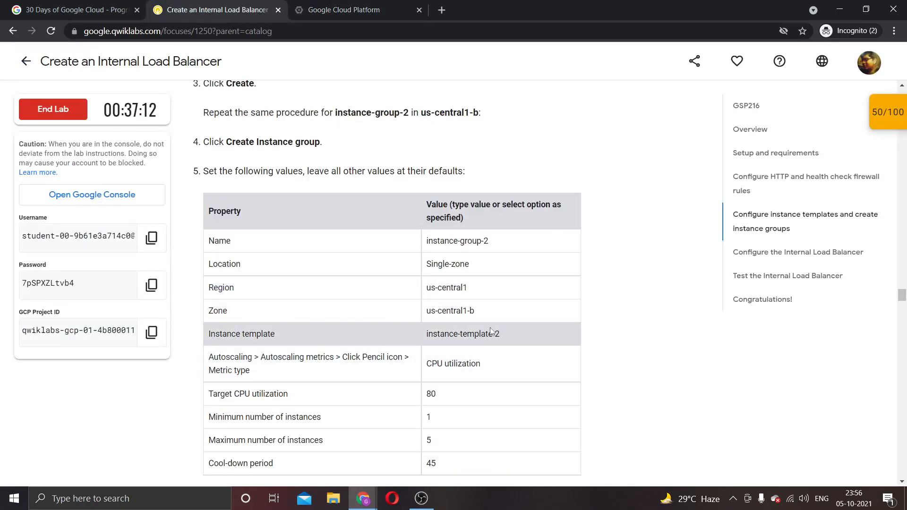
left_click_drag(508, 338, 421, 339)
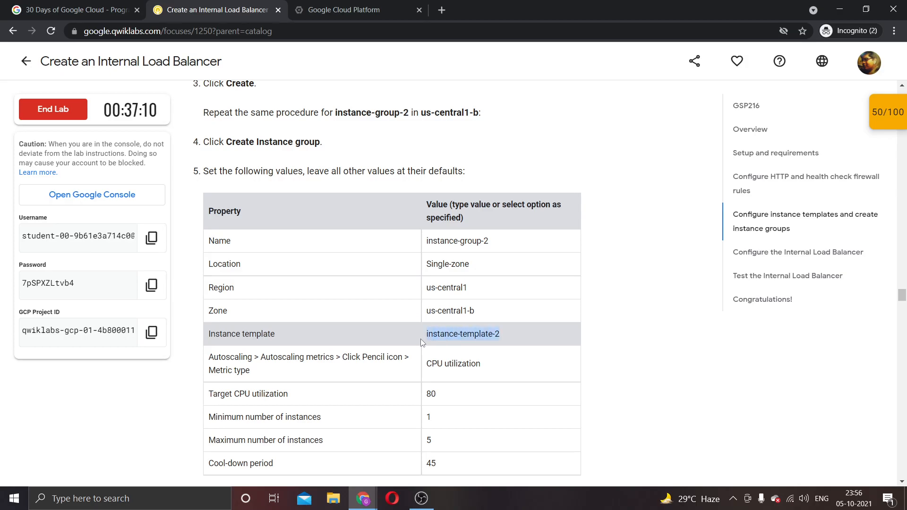
left_click(359, 10)
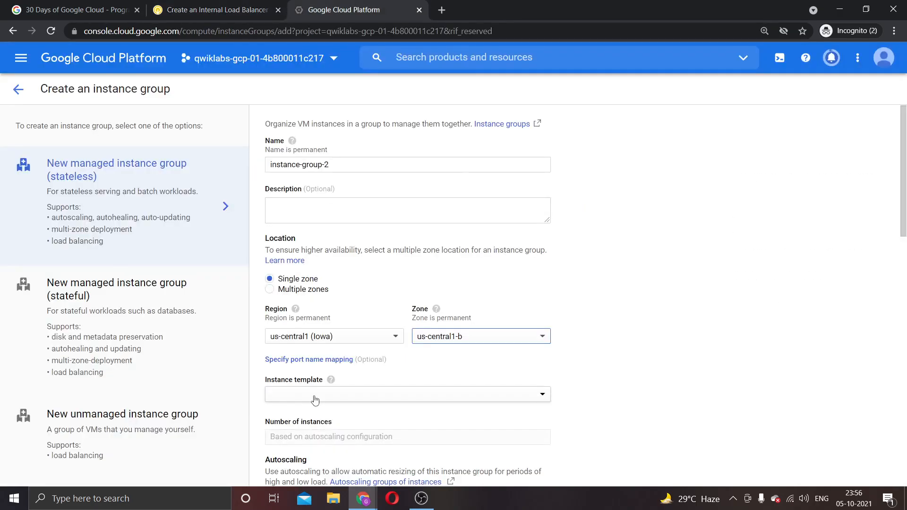
left_click(322, 395)
left_click(330, 375)
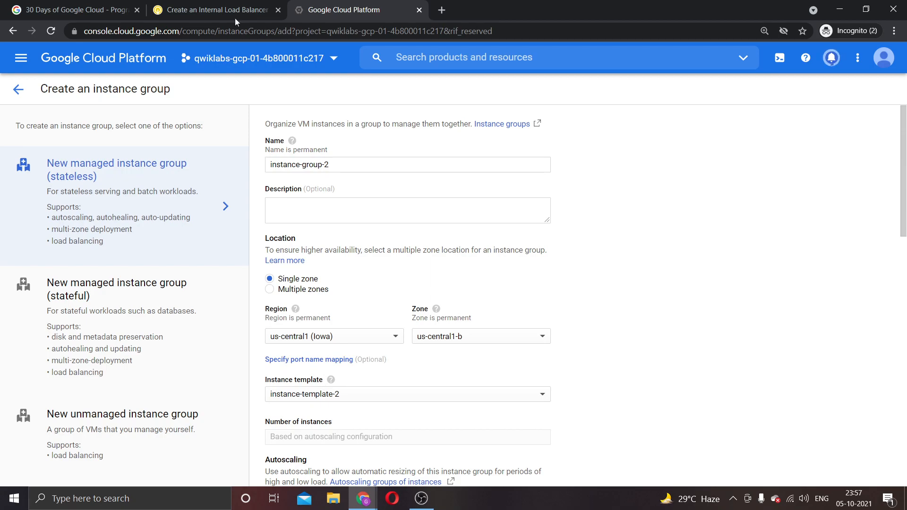
Check the autoscaling values in the lab's table and set the CPU utilization metric's target to 80%
left_click(236, 6)
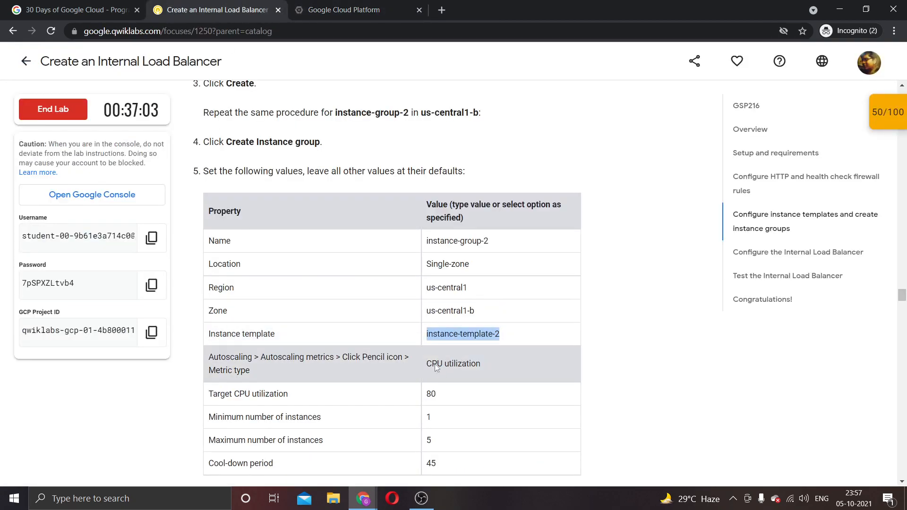
left_click(341, 9)
scroll(312, 337, "down", 6)
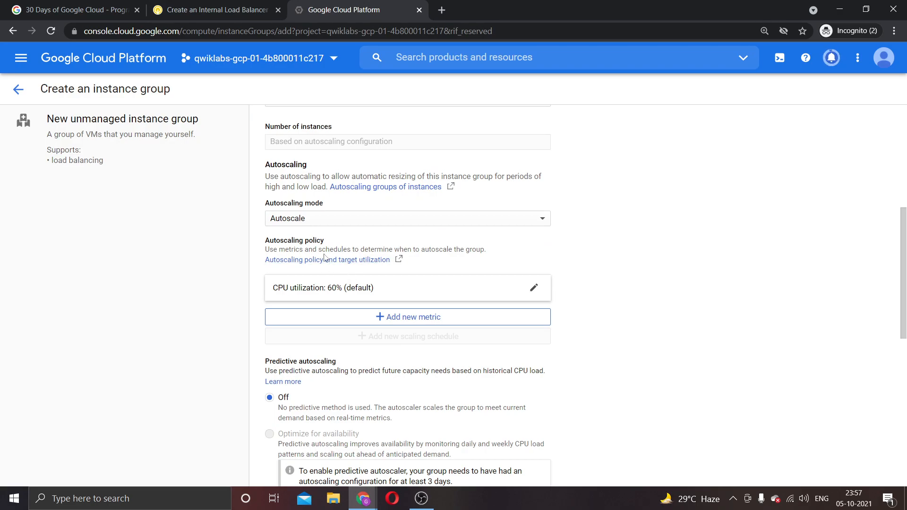
left_click(534, 288)
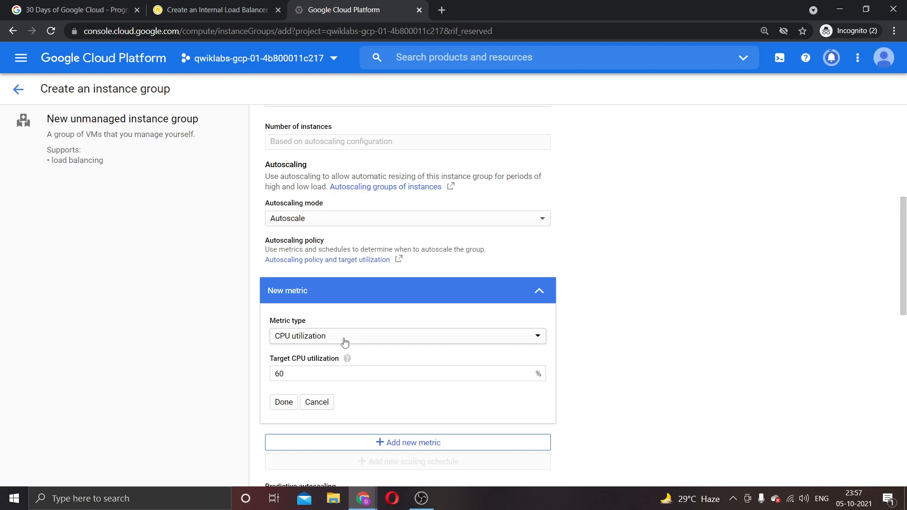
left_click(211, 5)
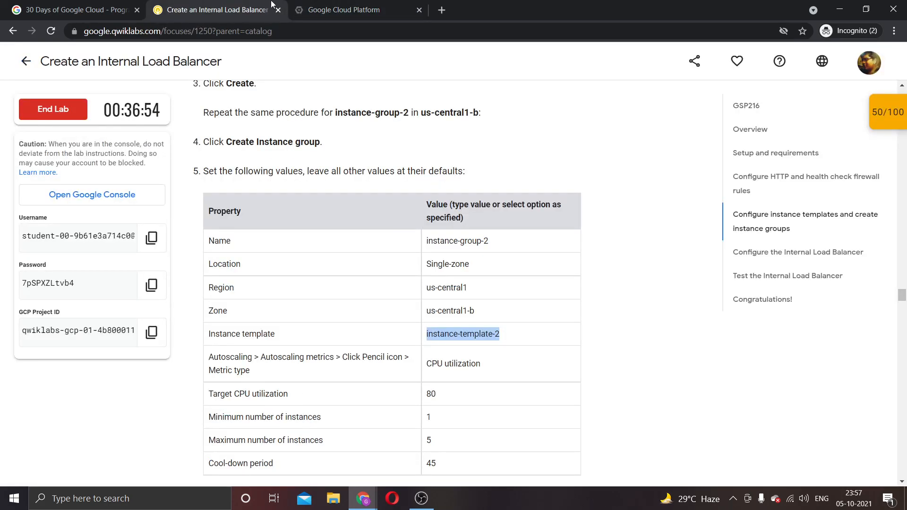
left_click(312, 5)
double_click(351, 371)
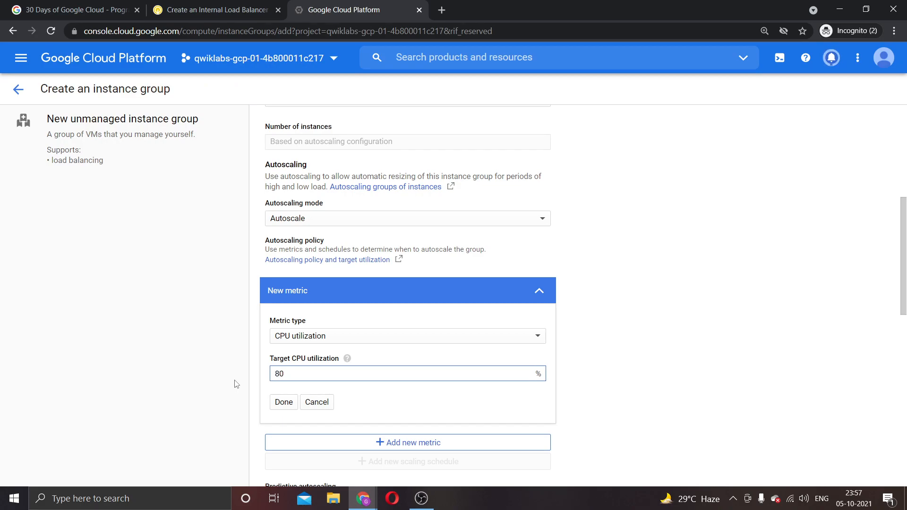
left_click(282, 403)
Look up the remaining autoscaling values in the lab's table and set the cool down period to 45 seconds and maximum instances to 5
left_click(263, 4)
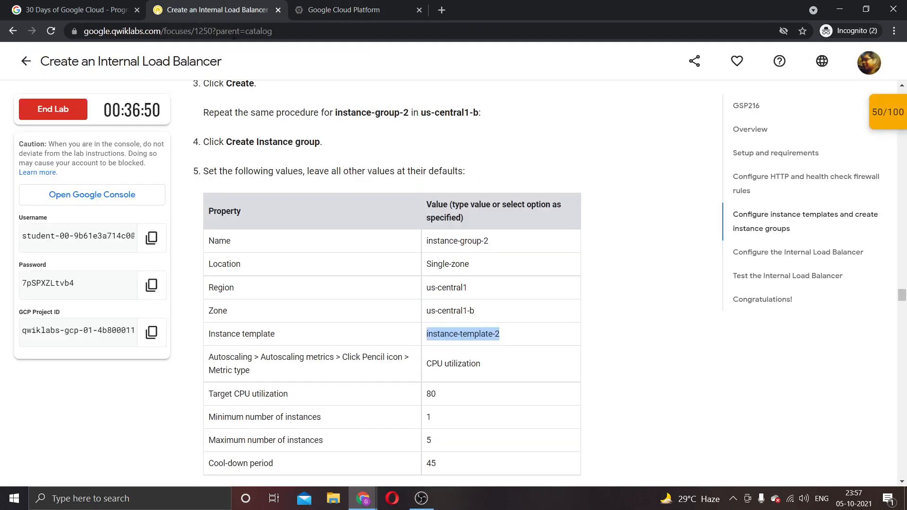
scroll(284, 330, "down", 3)
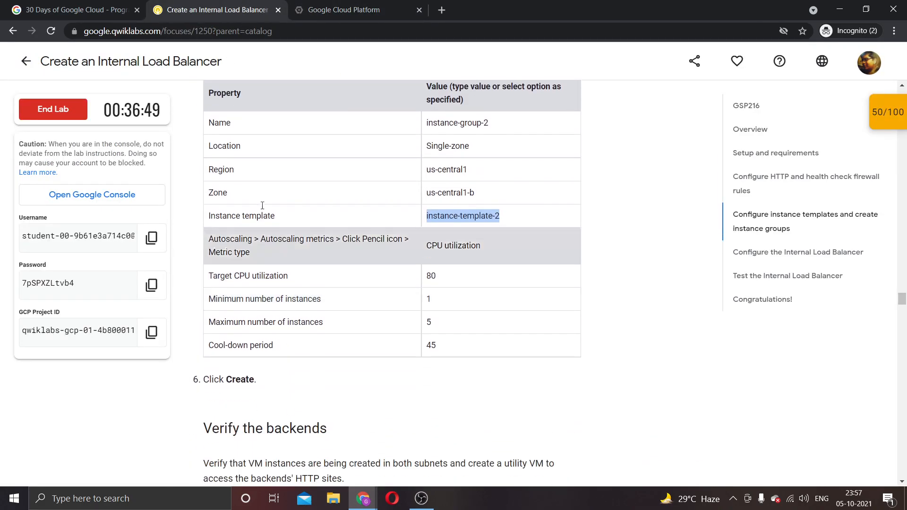
left_click(298, 6)
scroll(308, 350, "down", 3)
left_click_drag(302, 313, 262, 310)
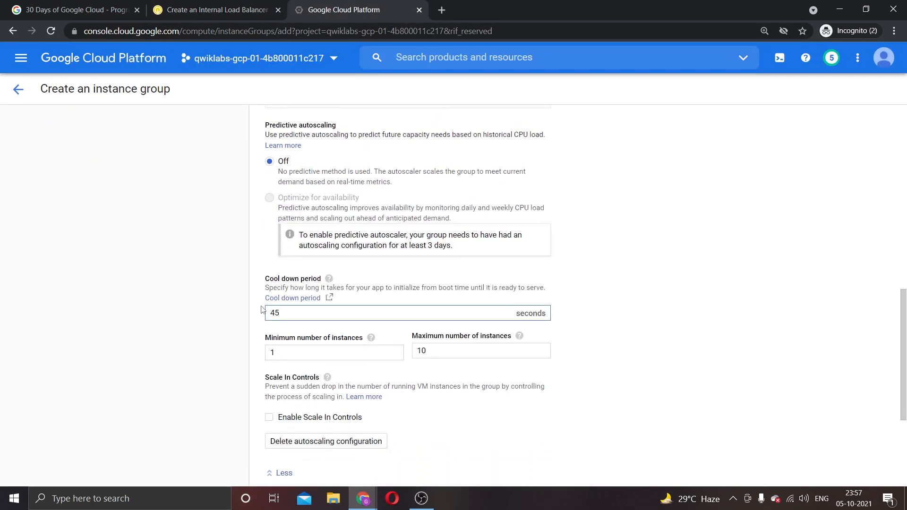
left_click_drag(442, 355, 418, 350)
Check the lab's instruction after the table and create the instance-group-2 managed instance group
scroll(419, 351, "down", 3)
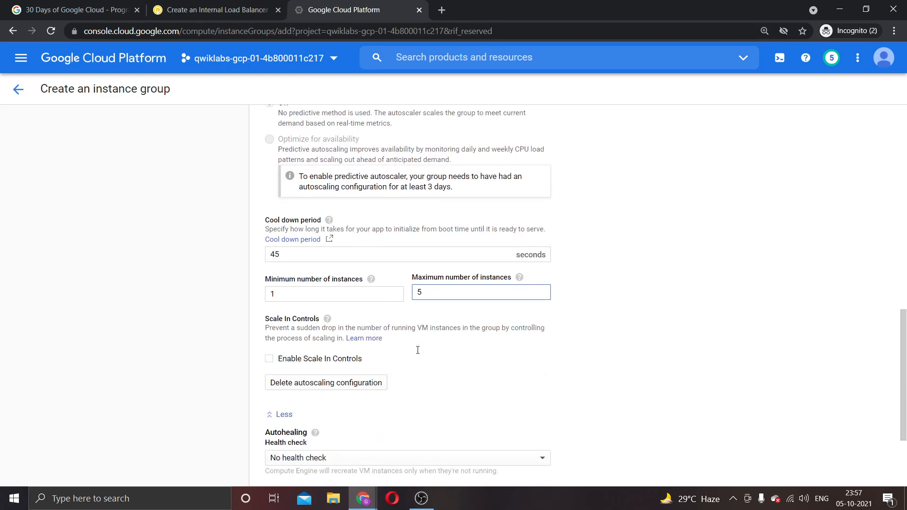
left_click(218, 9)
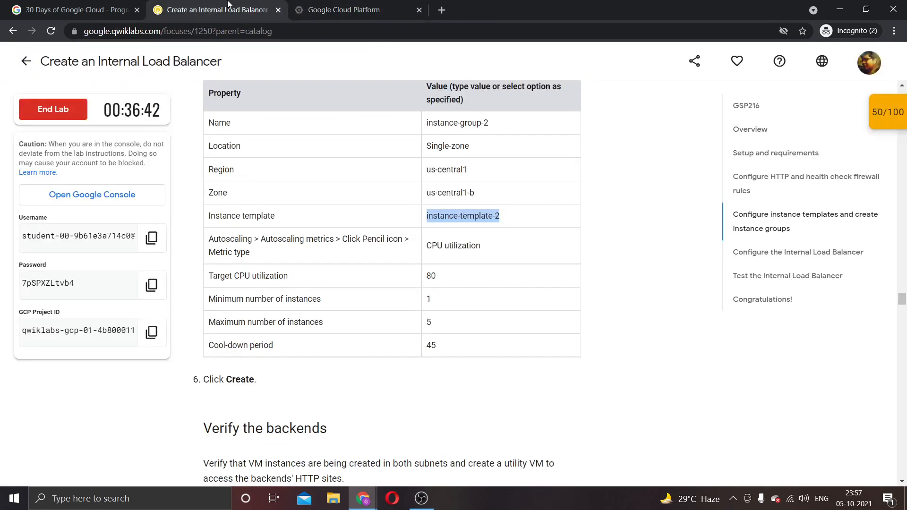
scroll(322, 191, "down", 1)
left_click(360, 9)
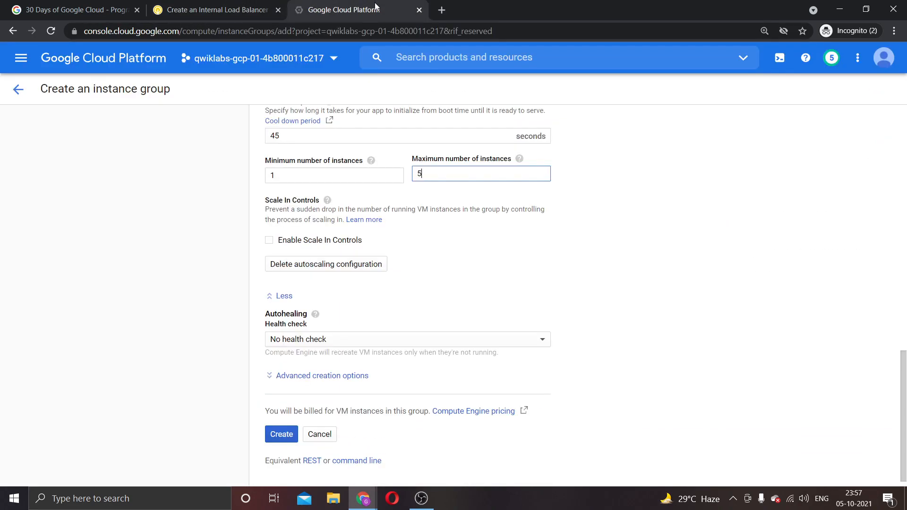
left_click(281, 430)
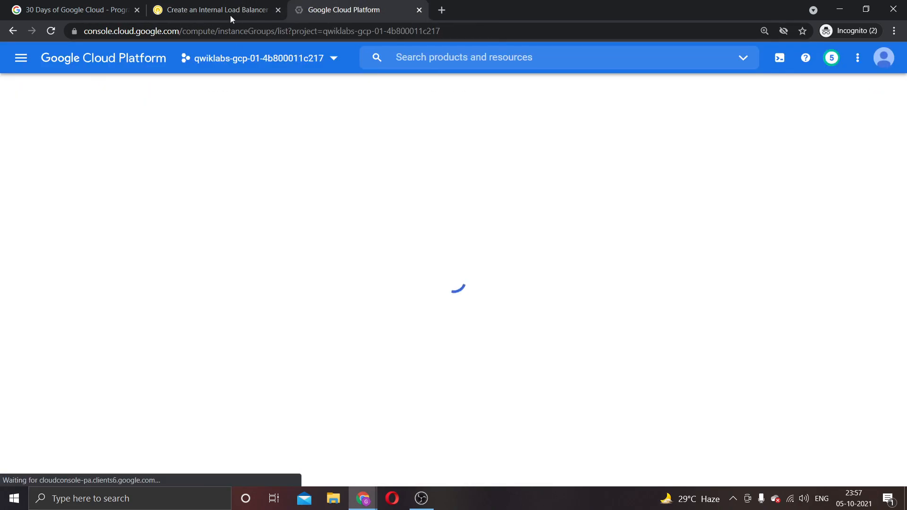
Read the lab's Verify the backends instructions and check the creation status of instance-group-2 in the instance groups list
left_click(192, 9)
scroll(324, 240, "down", 2)
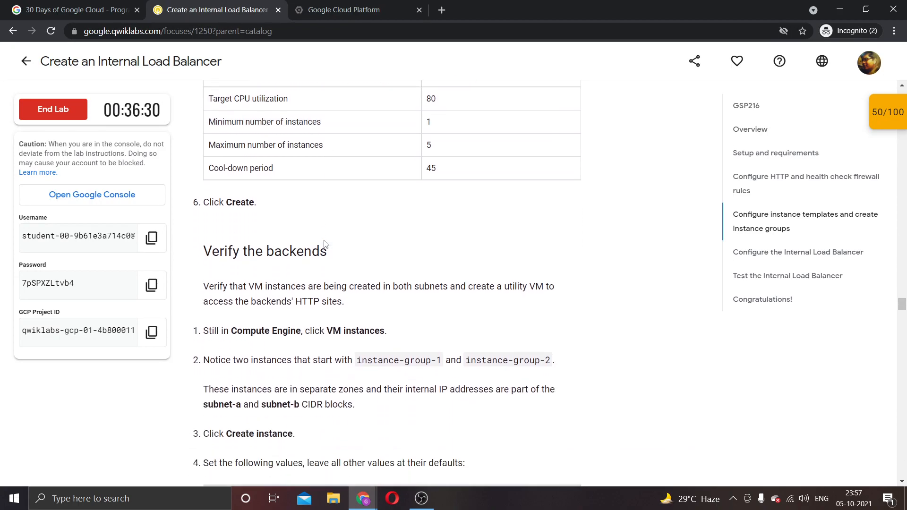
left_click(359, 9)
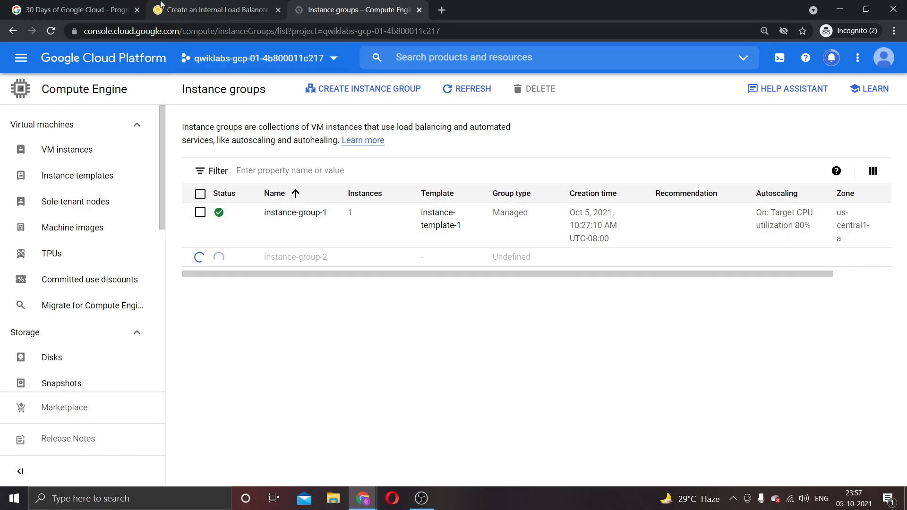
left_click(173, 9)
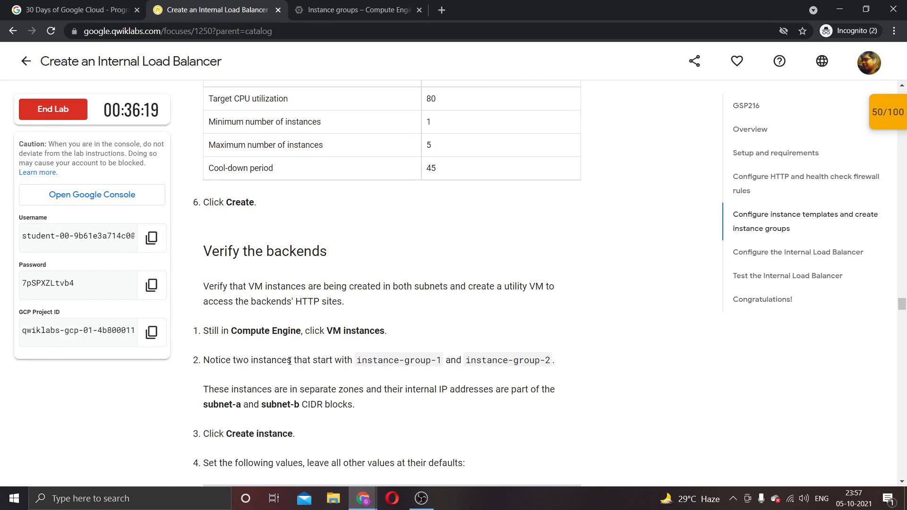
left_click(326, 6)
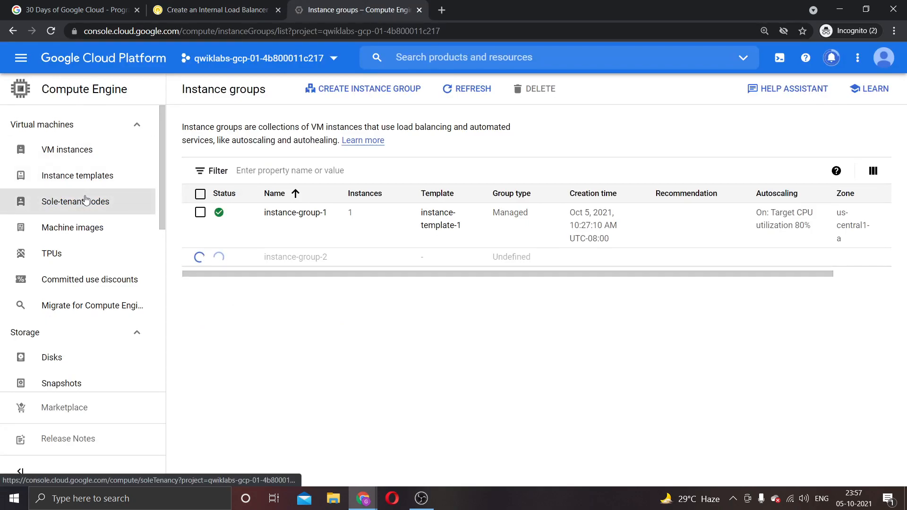
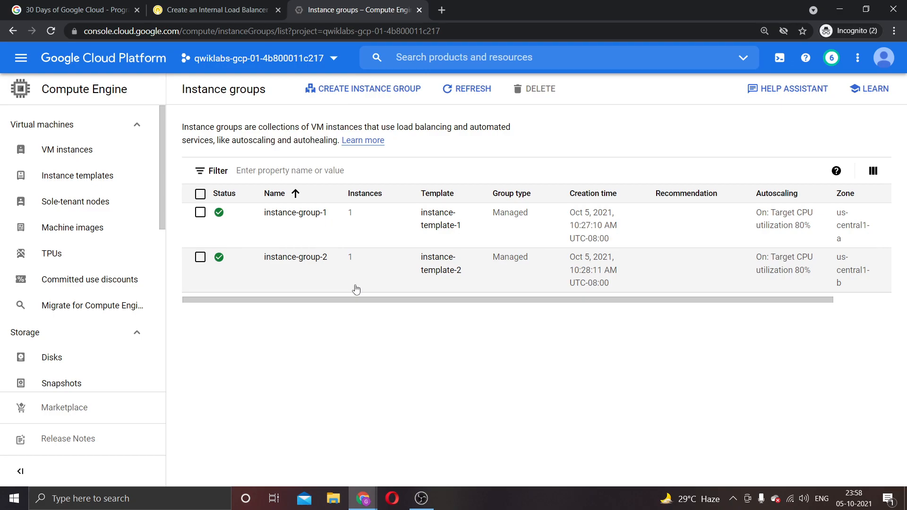
left_click(420, 501)
left_click(416, 506)
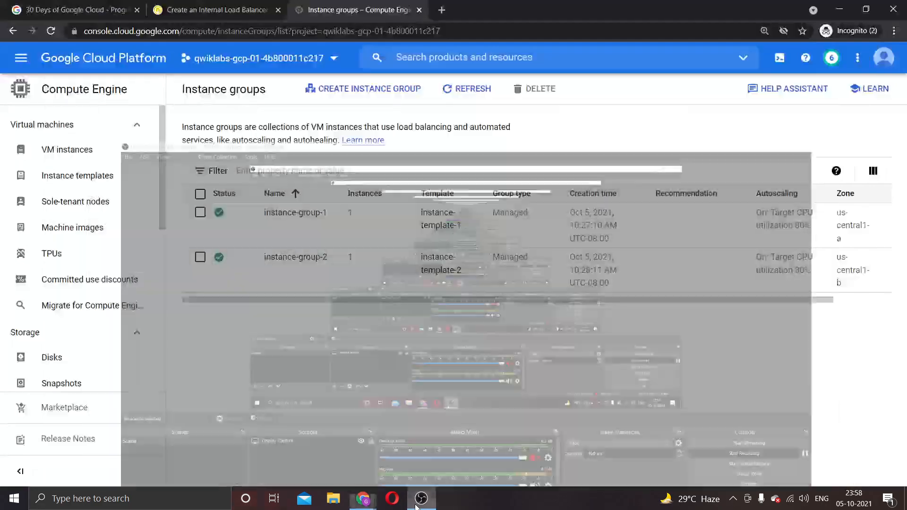
Open the Compute Engine VM instances list and check it against the lab's Verify the backends instructions
left_click(215, 9)
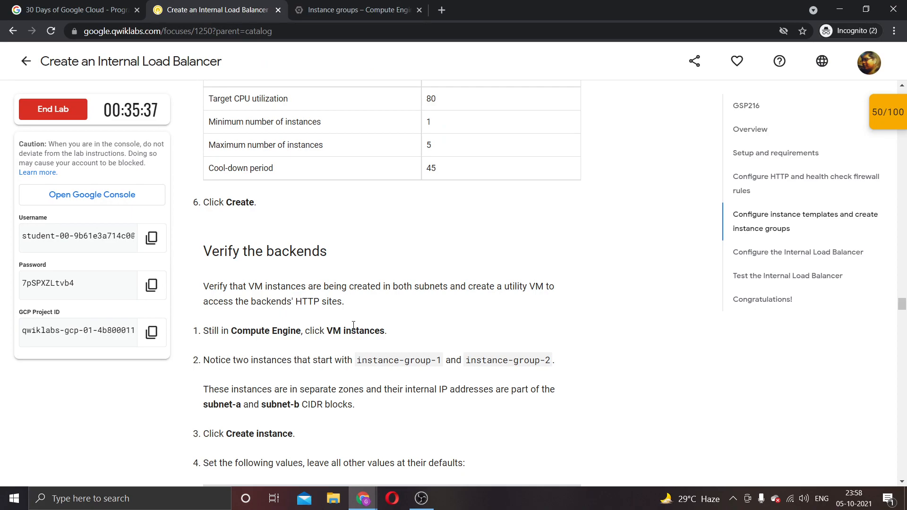
scroll(354, 326, "down", 1)
left_click(313, 8)
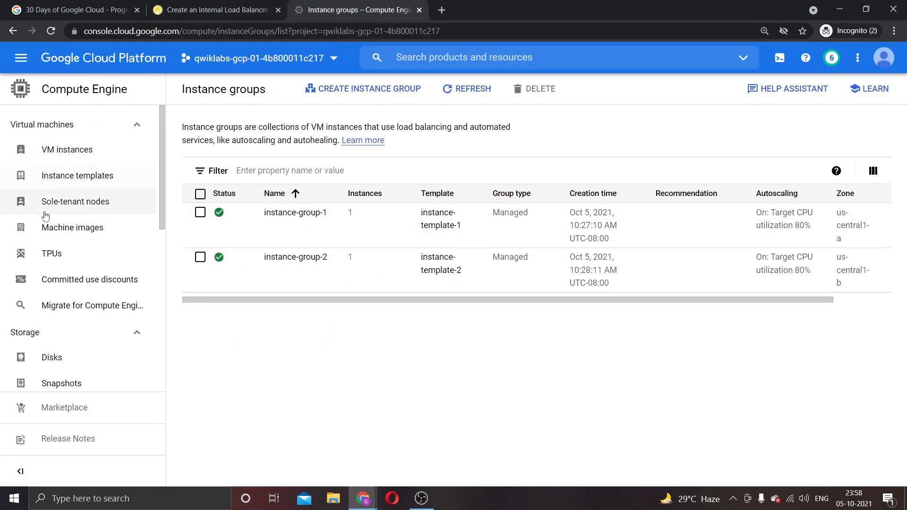
left_click(70, 156)
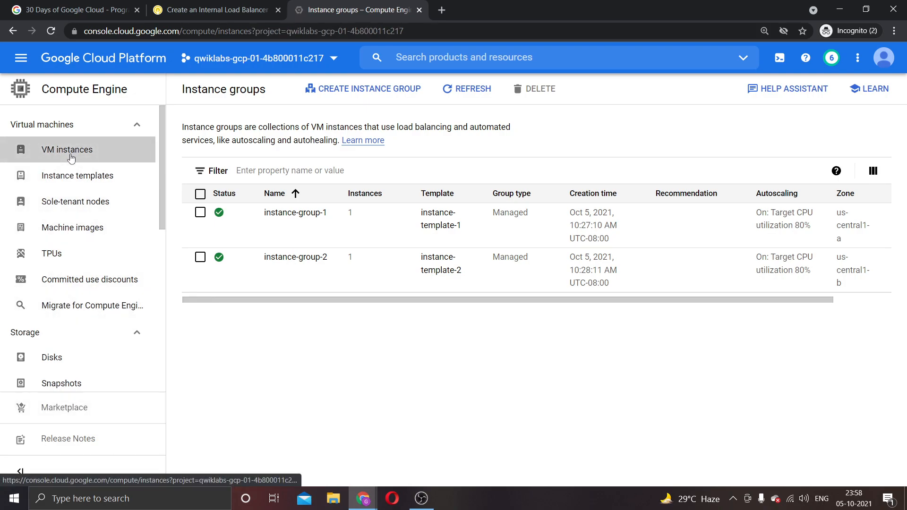
left_click(188, 5)
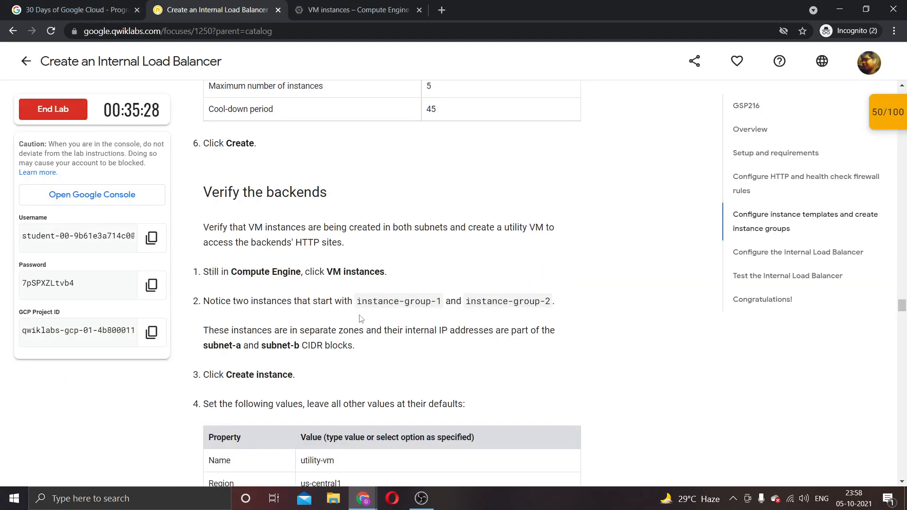
left_click(364, 11)
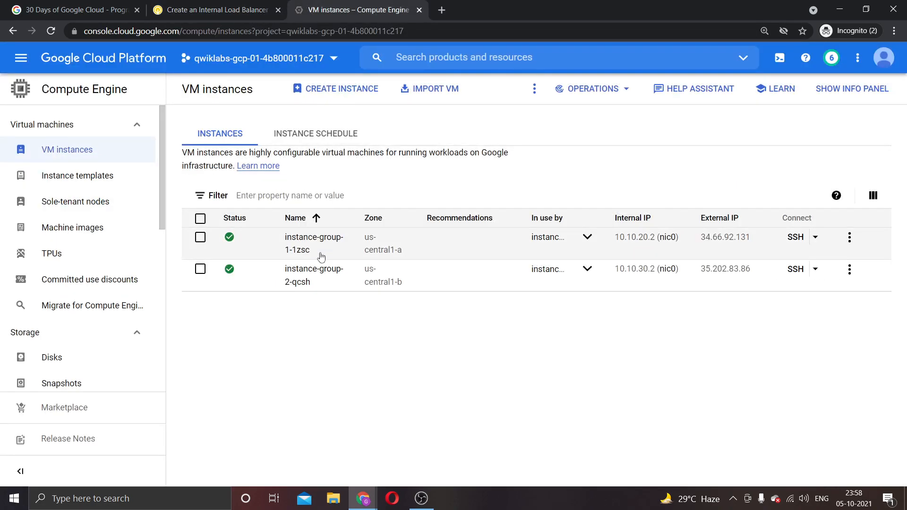
Look up the utility VM's settings in the lab instructions and start creating a new VM instance in the console
left_click(249, 4)
scroll(392, 366, "down", 5)
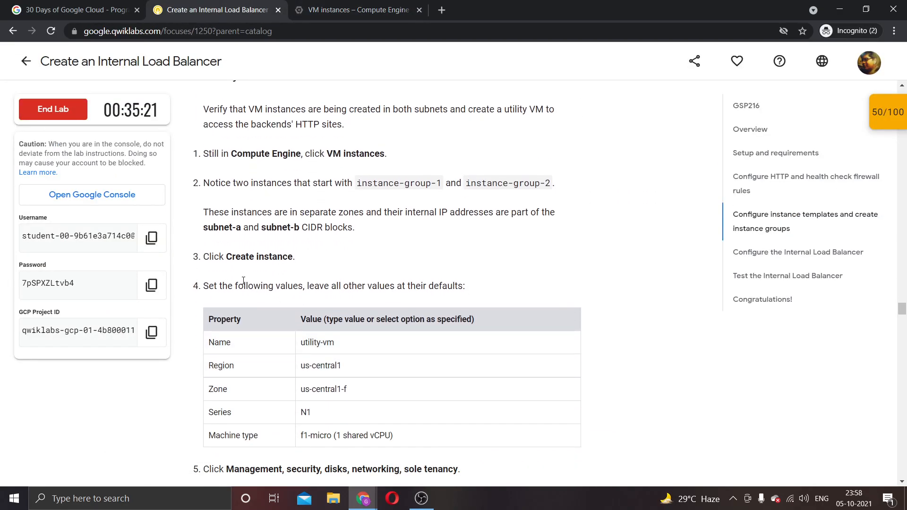
left_click(343, 7)
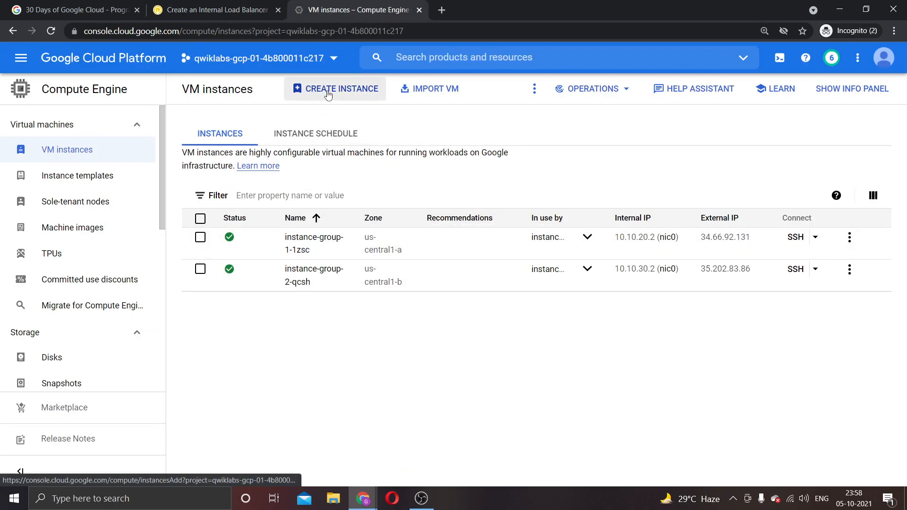
left_click(329, 93)
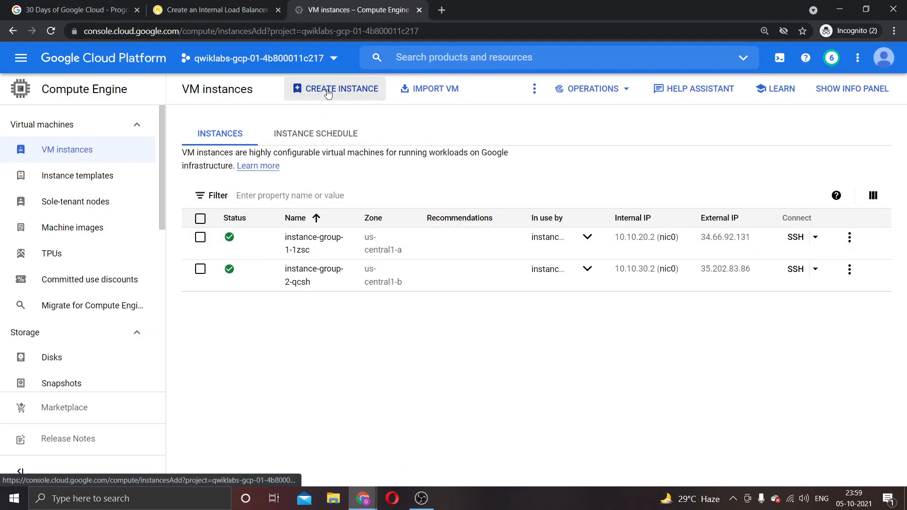
Copy the VM name from the lab's property table and name the new instance utility-vm
left_click(160, 6)
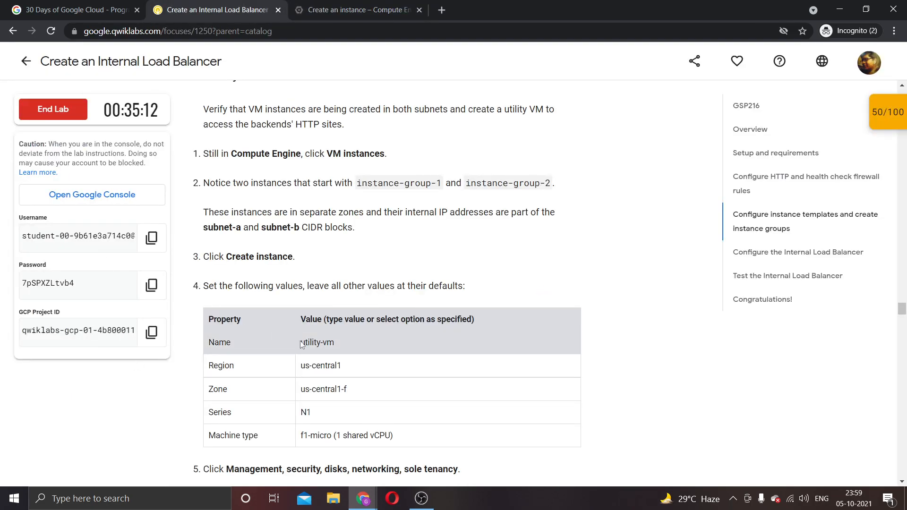
scroll(301, 344, "down", 2)
left_click_drag(301, 226, 348, 226)
key("ctrl+c")
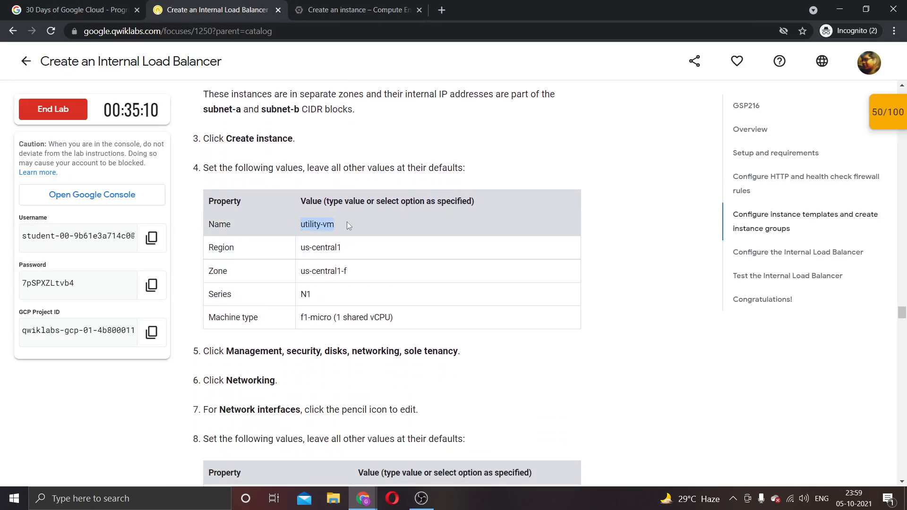
left_click(346, 5)
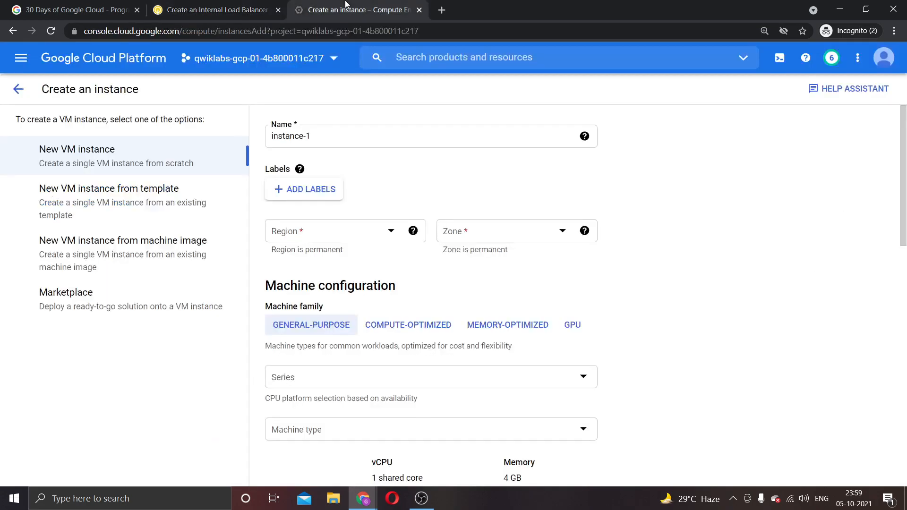
left_click(223, 5)
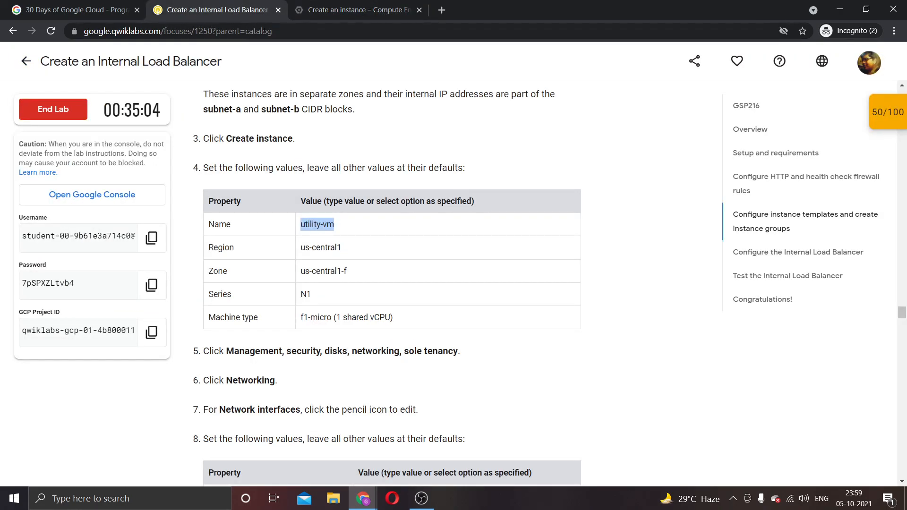
left_click(350, 9)
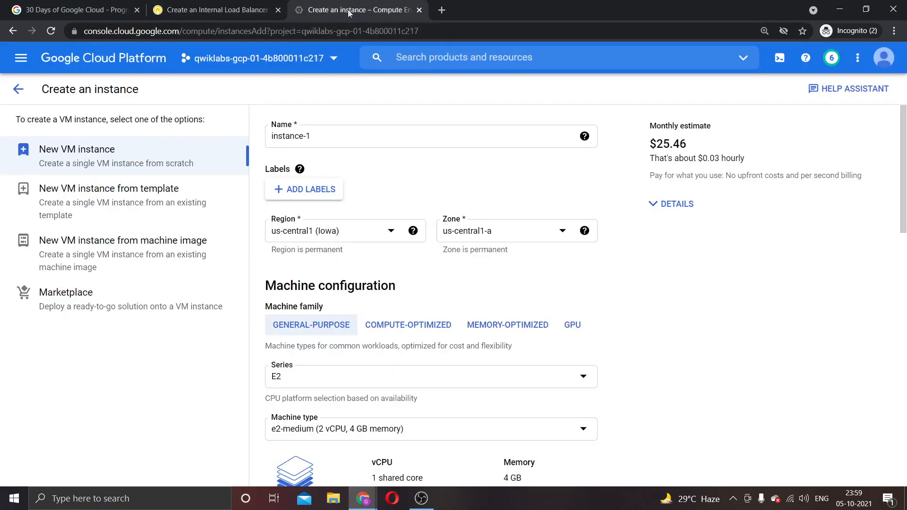
triple_click(345, 132)
key("ctrl+v")
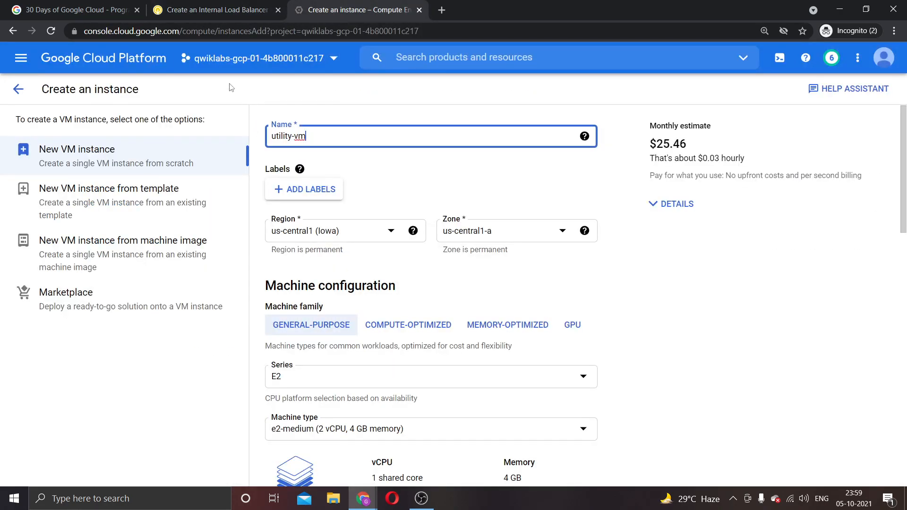
Check the region and zone in the lab instructions and set the instance's zone to us-central1-f
left_click(218, 6)
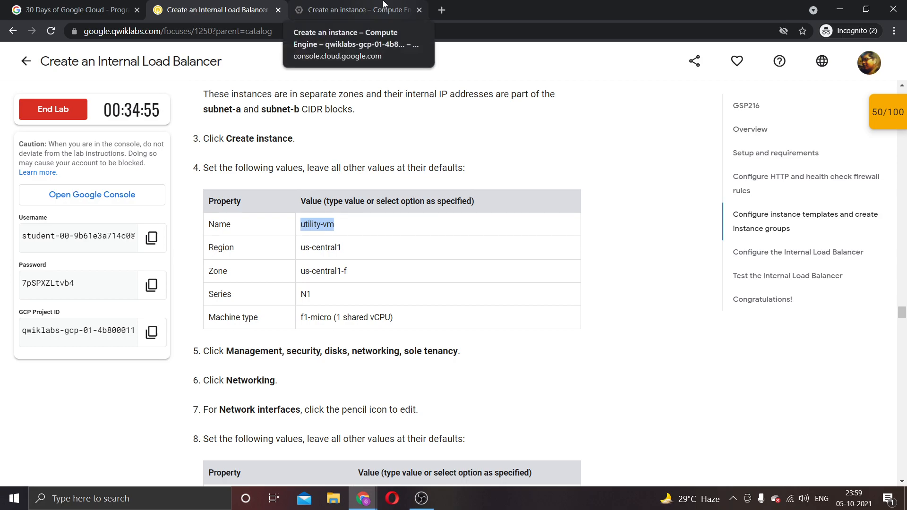
left_click(355, 7)
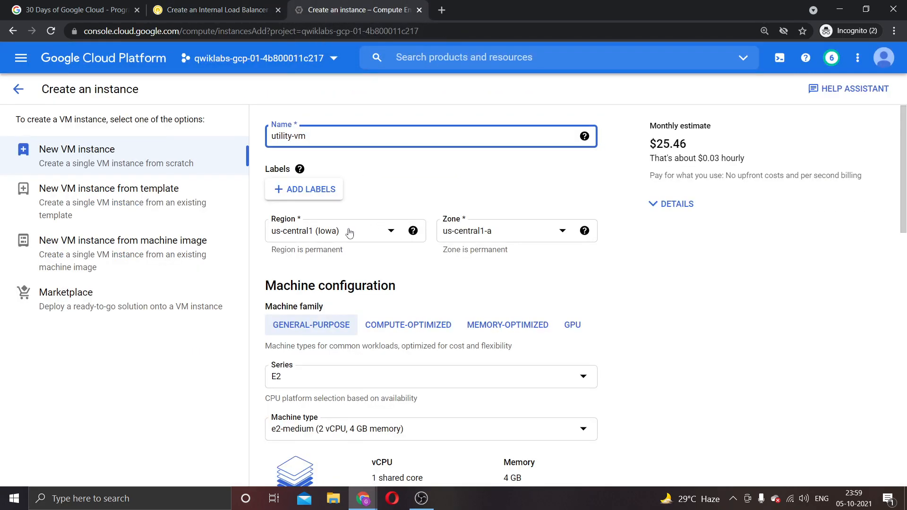
left_click(229, 7)
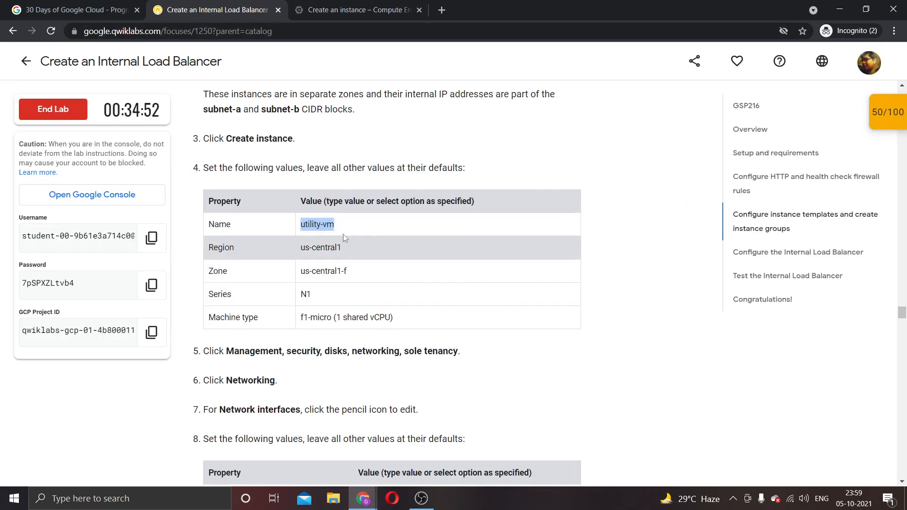
left_click(351, 7)
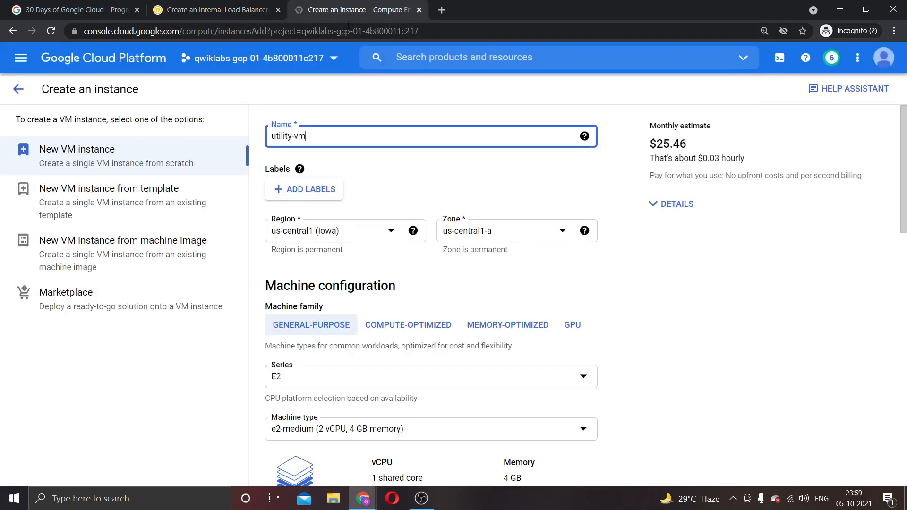
left_click(473, 231)
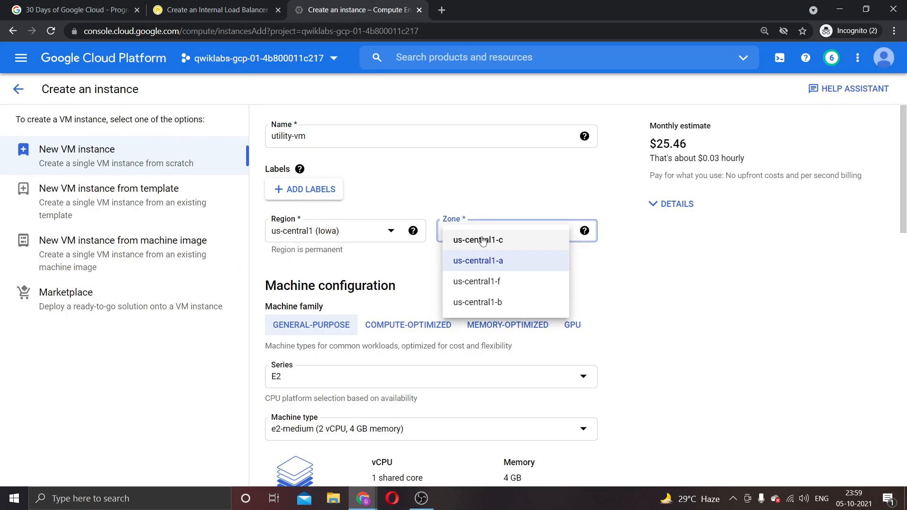
left_click(493, 282)
Set the instance's series to N1 and its machine type to f1-micro, checking both against the lab's table
left_click(230, 6)
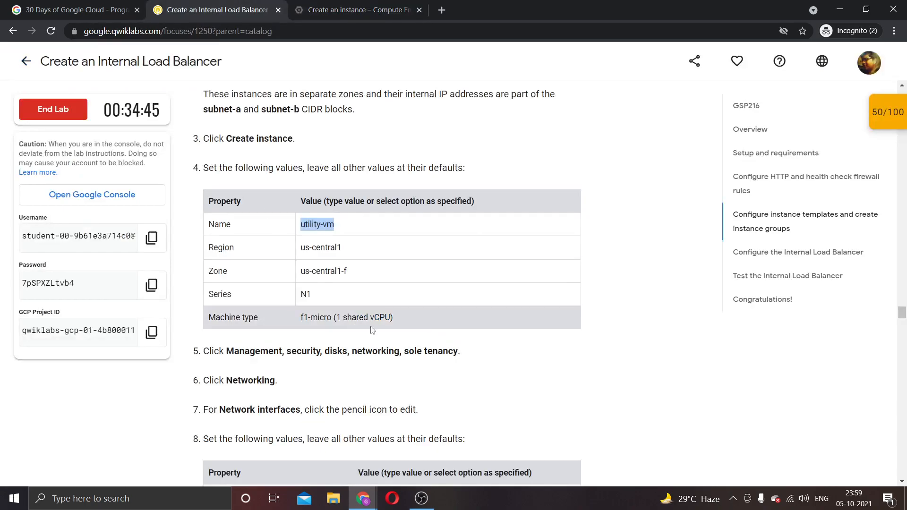
left_click(329, 6)
scroll(333, 255, "down", 2)
left_click(333, 255)
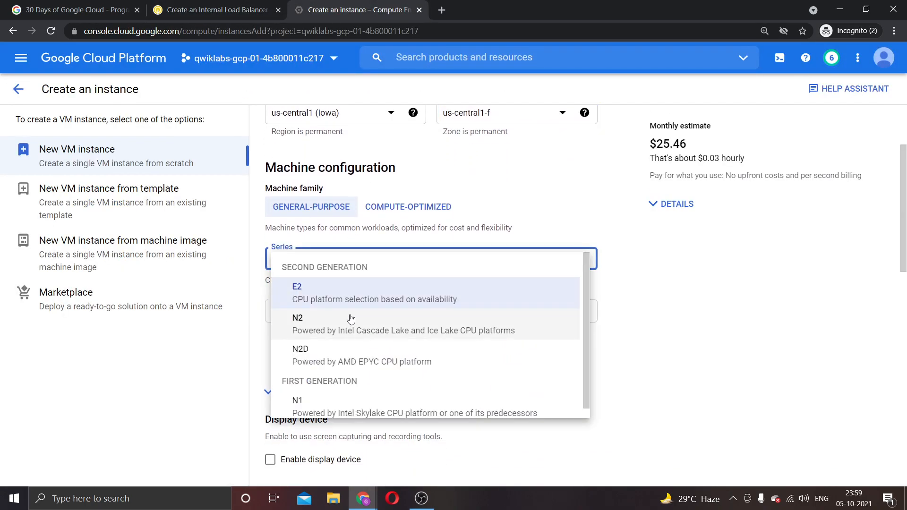
left_click(317, 448)
left_click(322, 311)
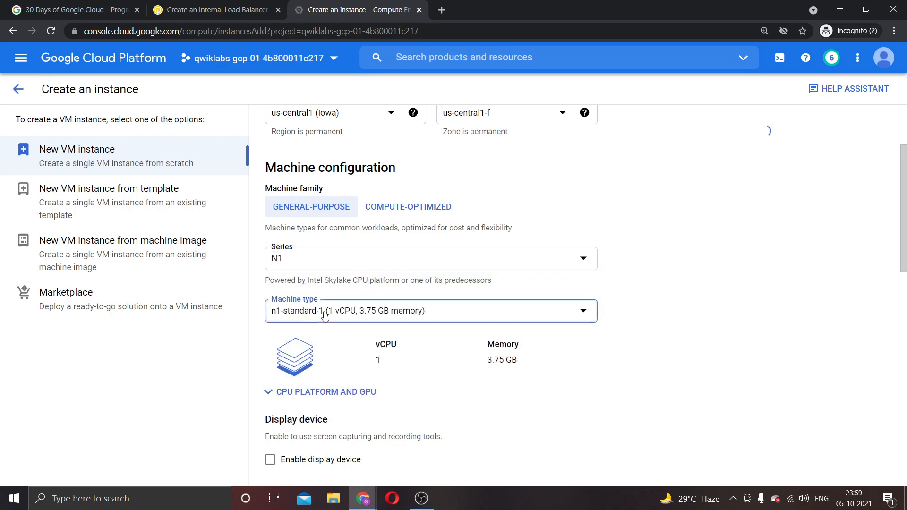
left_click(331, 376)
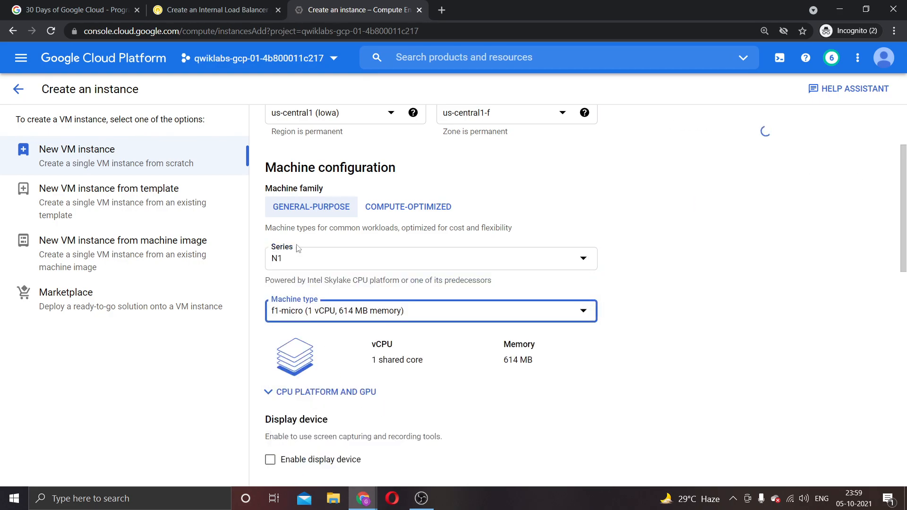
left_click(217, 7)
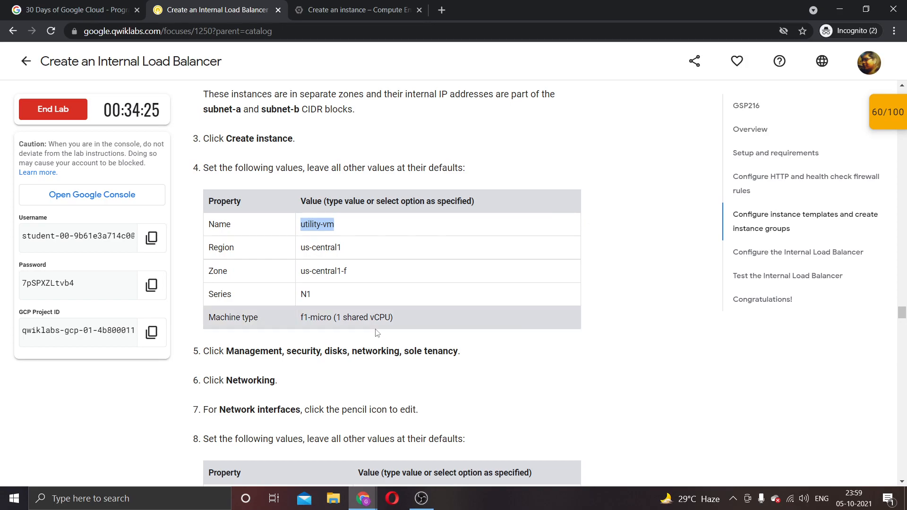
left_click(291, 5)
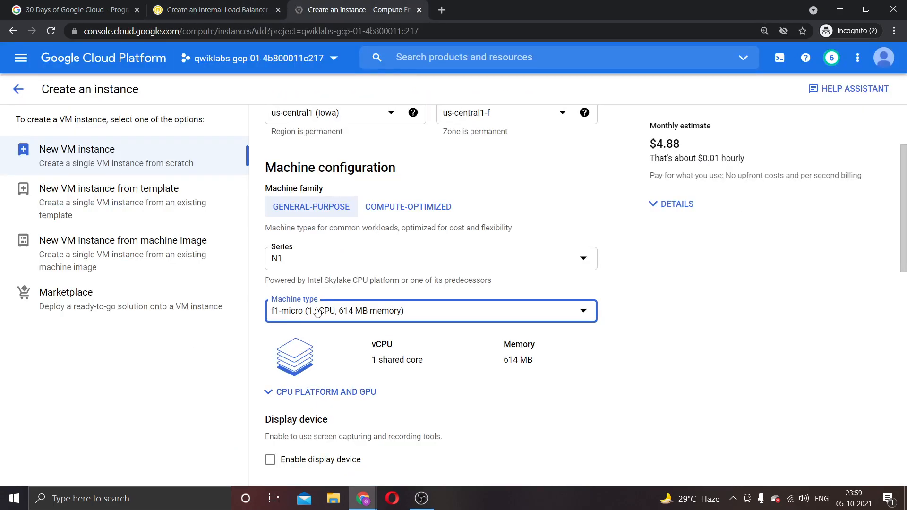
Read the lab's networking instructions and expand the advanced options and the Networking section of the new instance
left_click(271, 5)
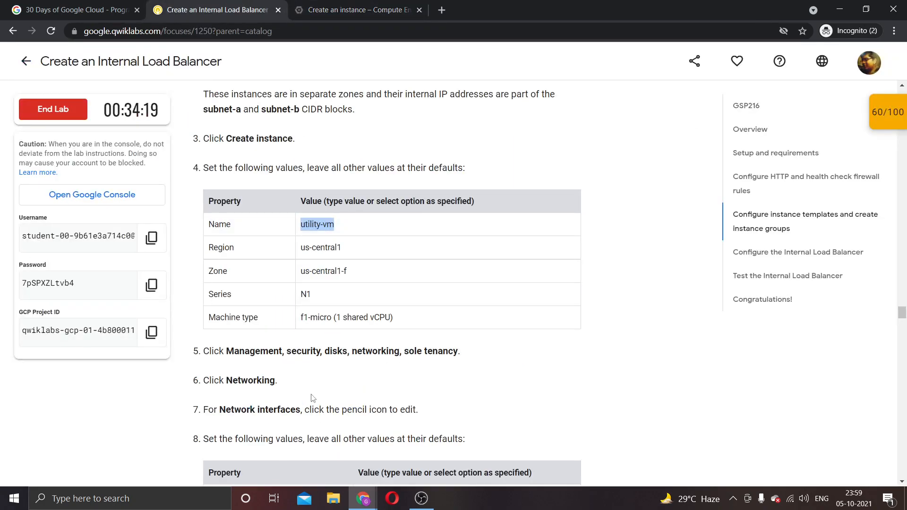
scroll(258, 338, "down", 3)
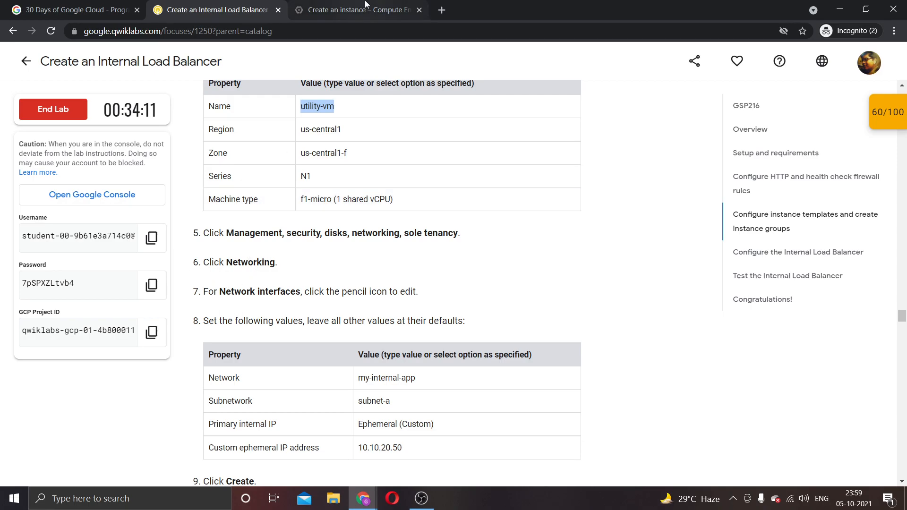
left_click(333, 4)
scroll(330, 265, "down", 5)
mouse_move(330, 265)
scroll(331, 265, "down", 5)
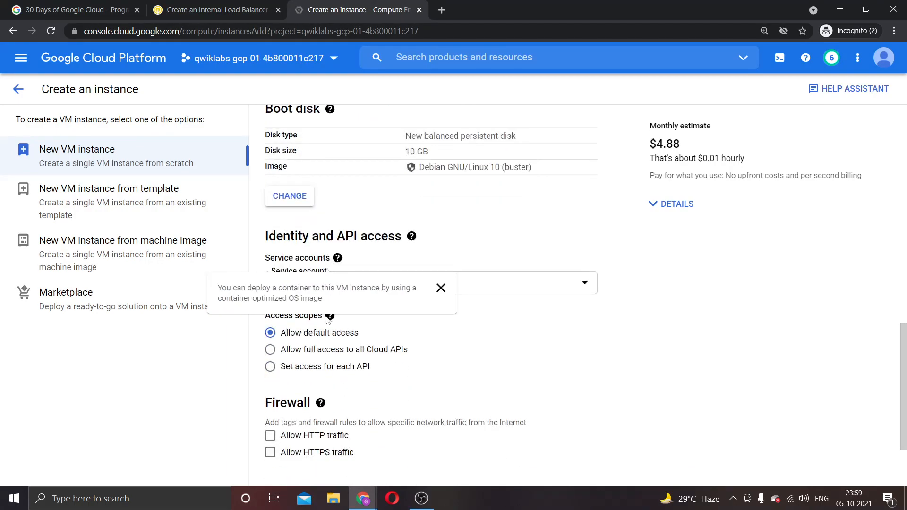
scroll(496, 259, "down", 2)
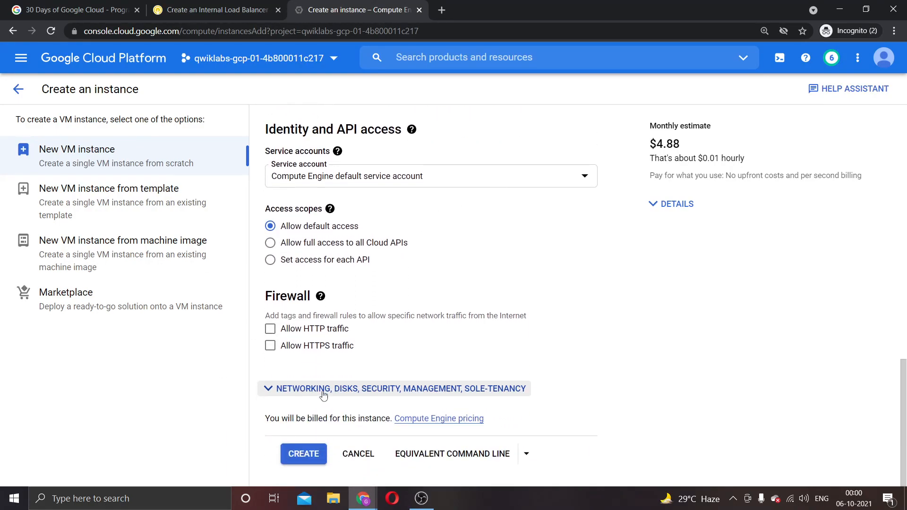
left_click(364, 388)
scroll(324, 246, "down", 5)
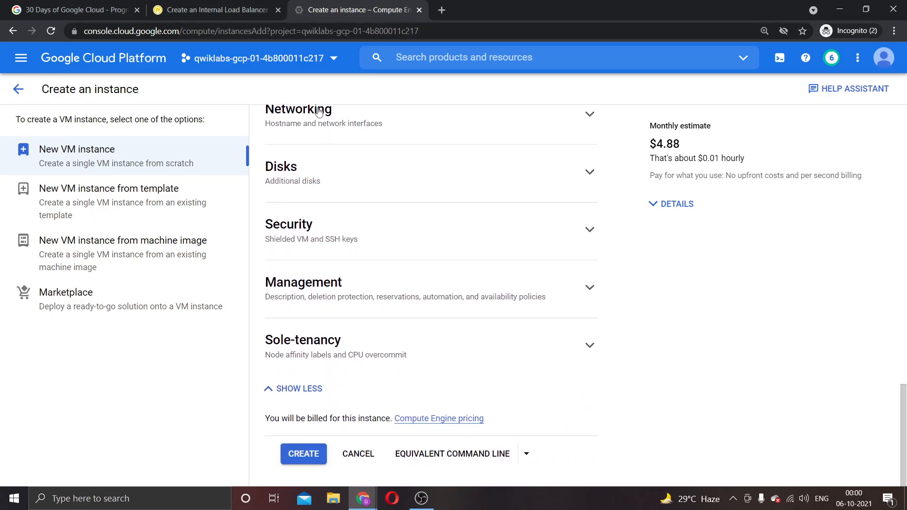
scroll(331, 194, "up", 1)
left_click(332, 189)
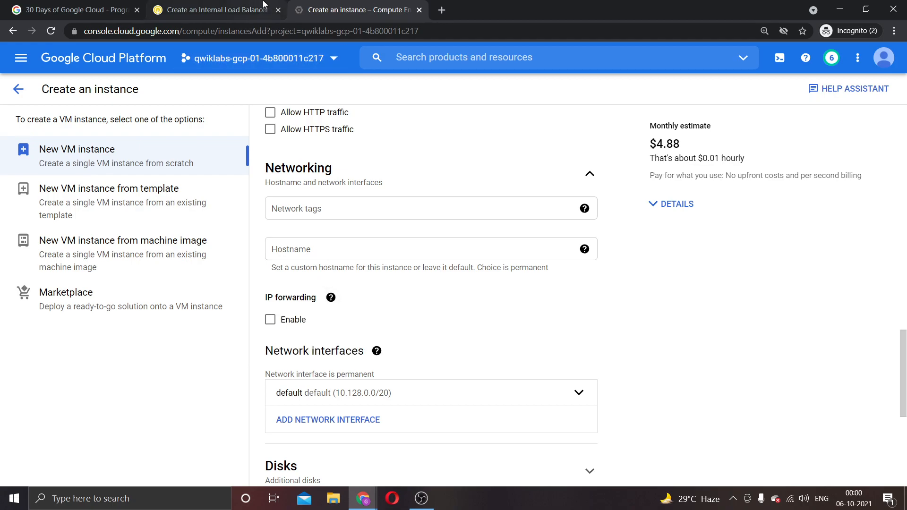
Check the lab's network interface instructions and open the instance's default network interface for editing
left_click(217, 9)
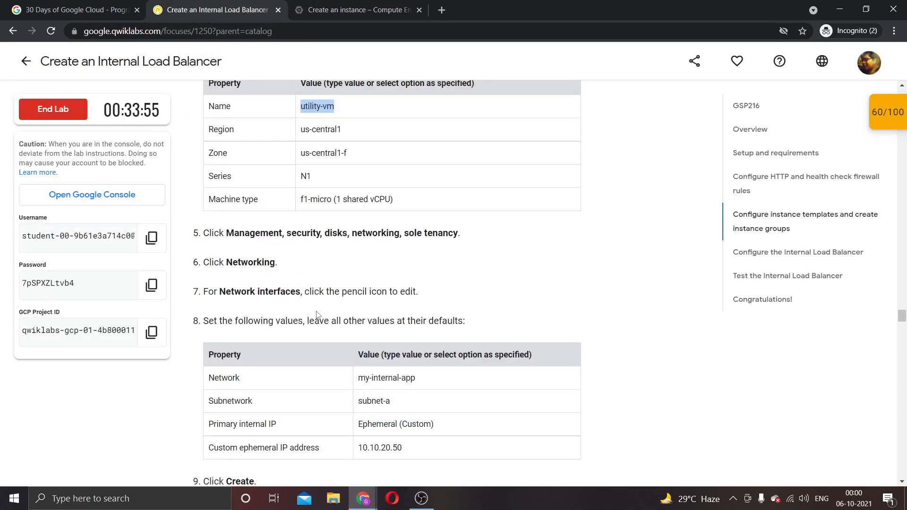
left_click(306, 8)
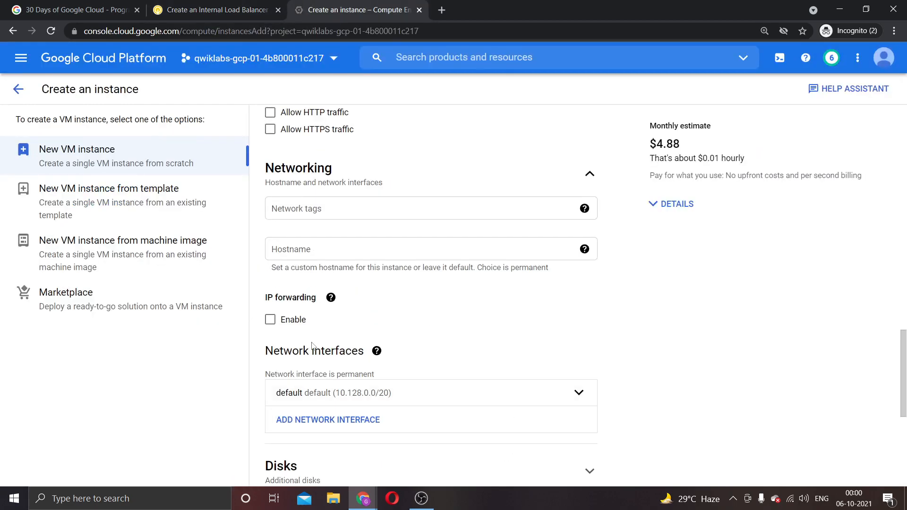
scroll(434, 382, "down", 1)
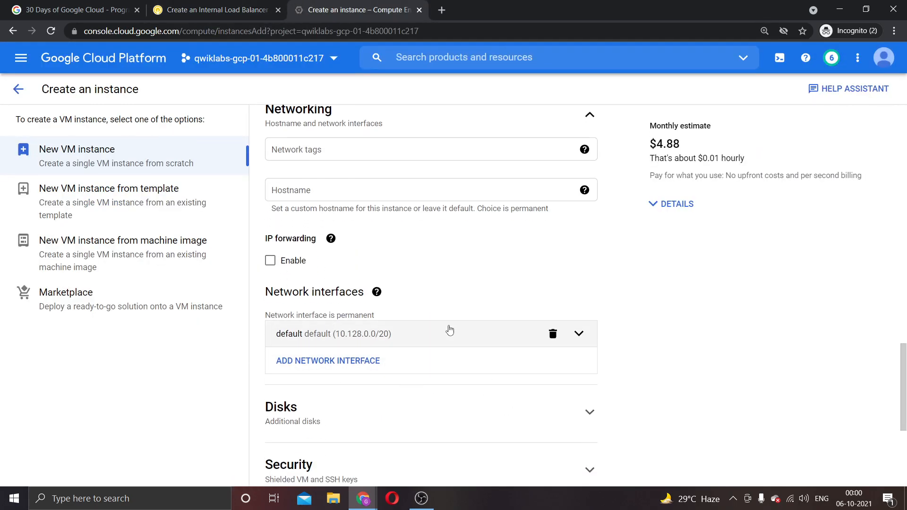
left_click(579, 334)
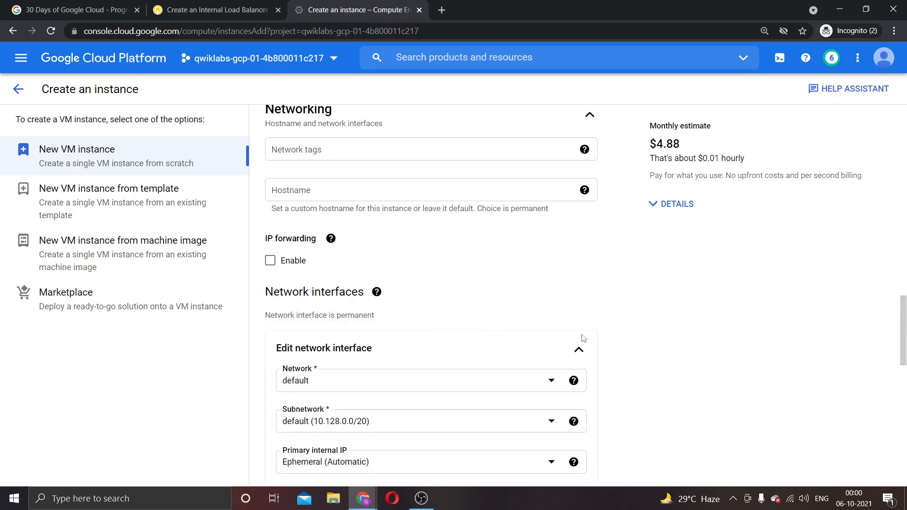
left_click(581, 360)
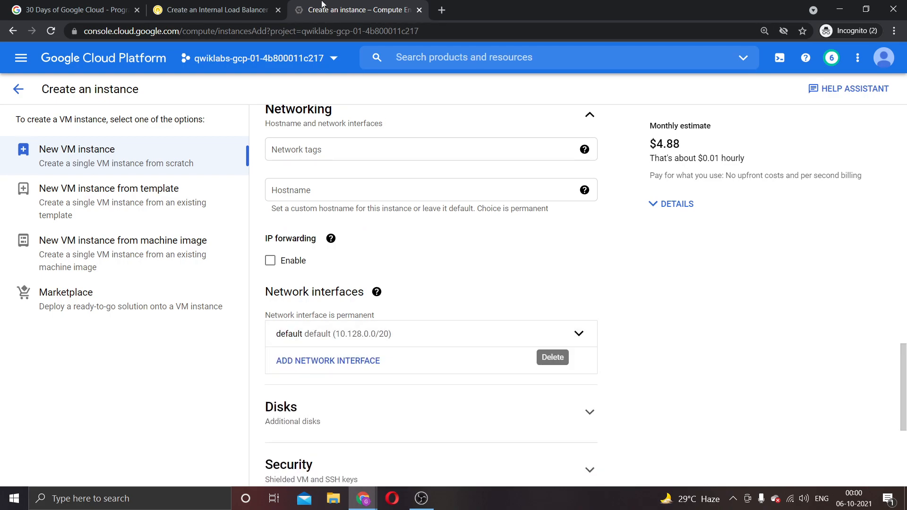
left_click(238, 5)
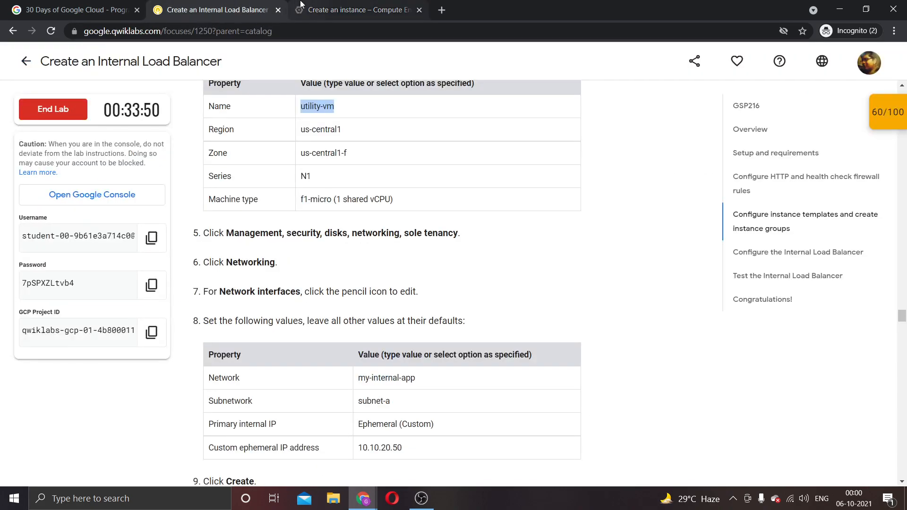
left_click(326, 6)
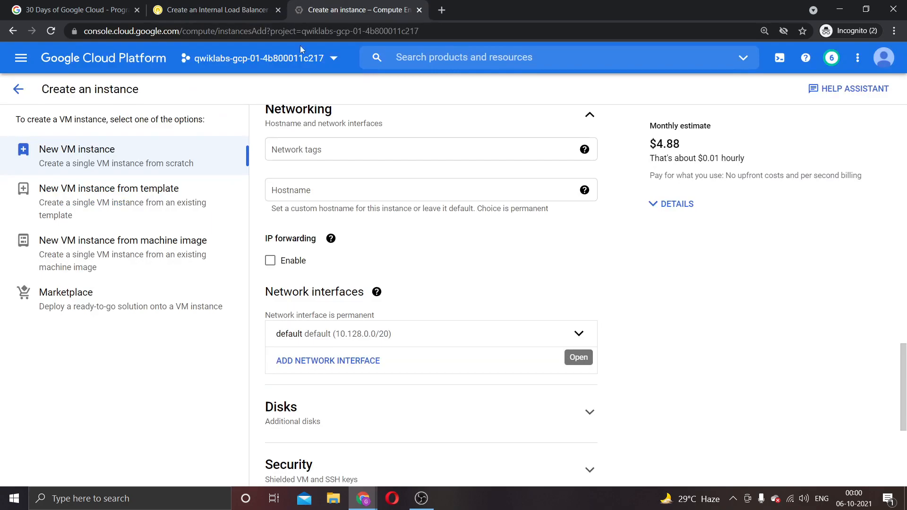
left_click(579, 333)
scroll(318, 326, "down", 1)
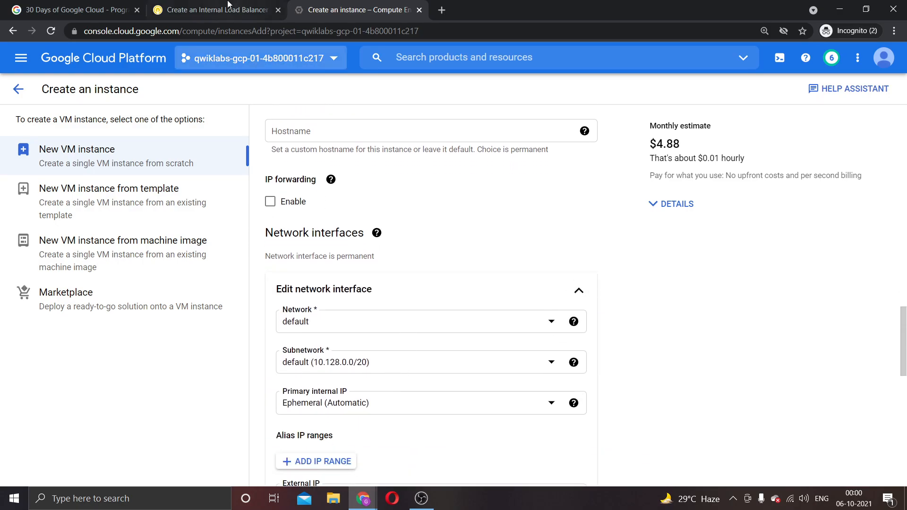
Look up the network name in the lab's table and set the interface's network to my-internal-app
left_click(189, 9)
left_click_drag(354, 380, 447, 375)
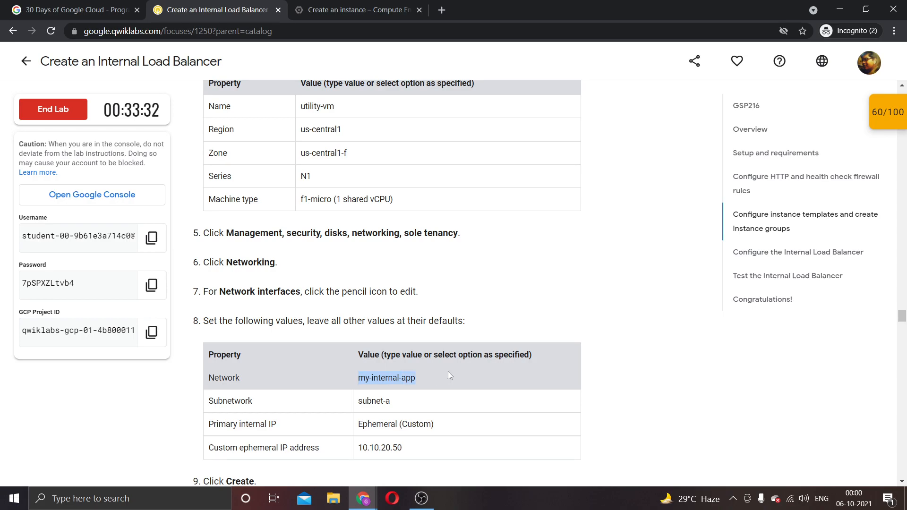
left_click(376, 7)
left_click_drag(384, 329, 228, 324)
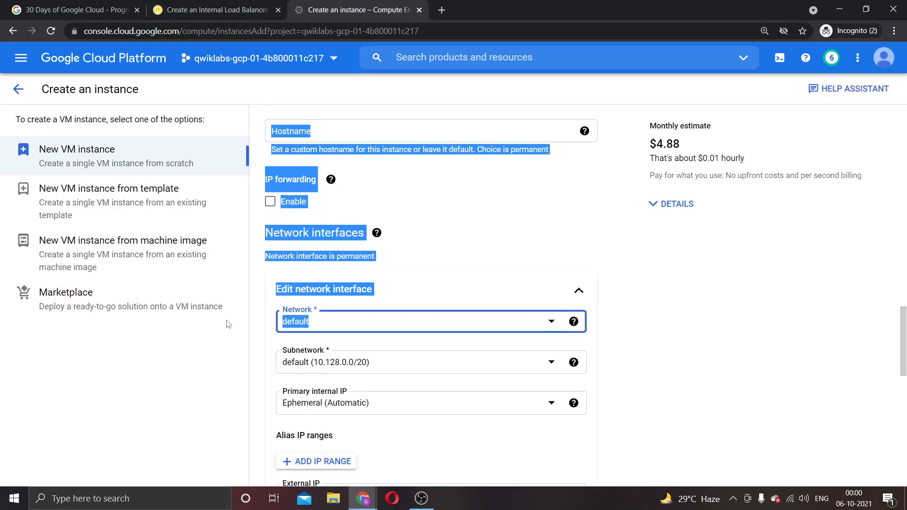
left_click(314, 327)
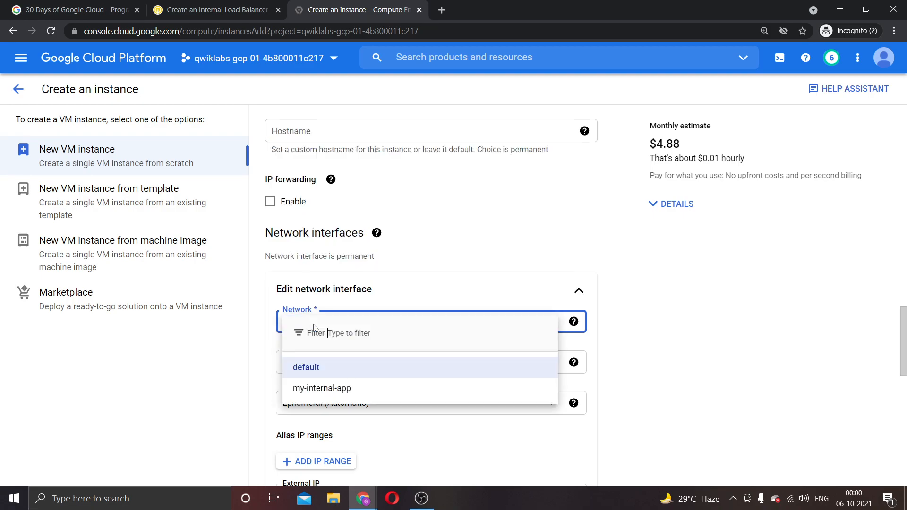
left_click(335, 394)
Look up the subnetwork in the lab's table and make sure the interface uses subnet-a (10.10.20.0/24)
left_click(274, 5)
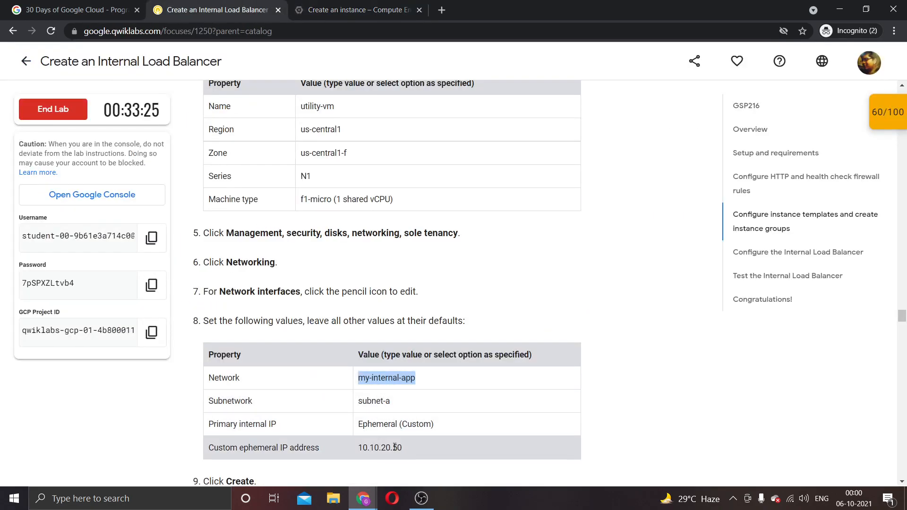
left_click_drag(390, 402, 358, 401)
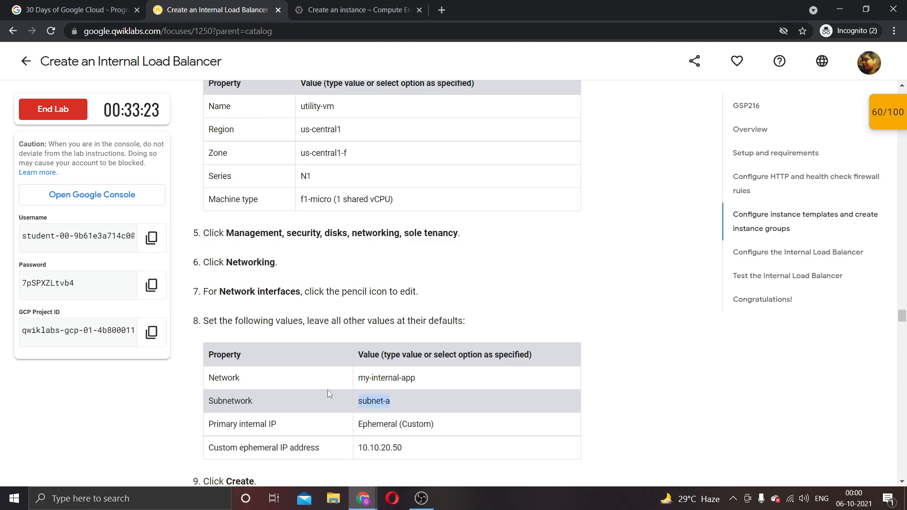
left_click(387, 9)
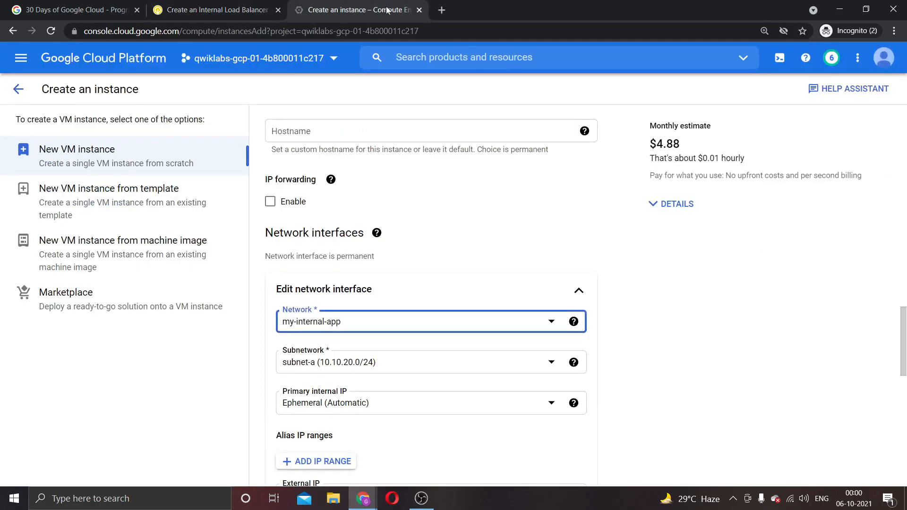
left_click(373, 364)
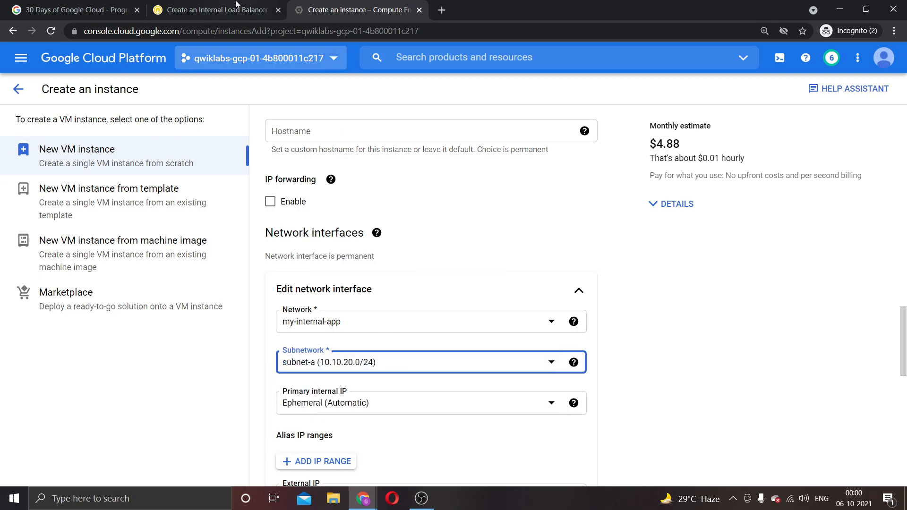
Check the lab's primary internal IP setting and set the interface's primary internal IP to Ephemeral (Custom)
left_click(217, 10)
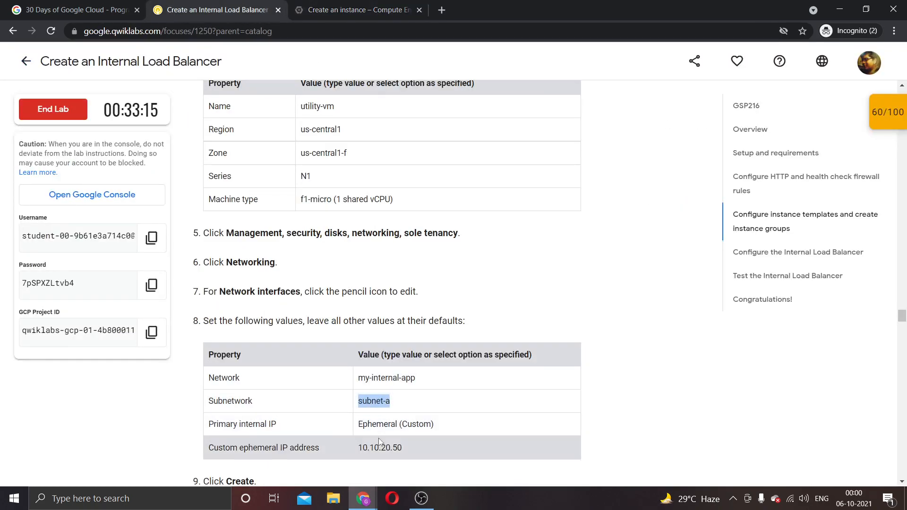
left_click(359, 9)
scroll(347, 396, "down", 3)
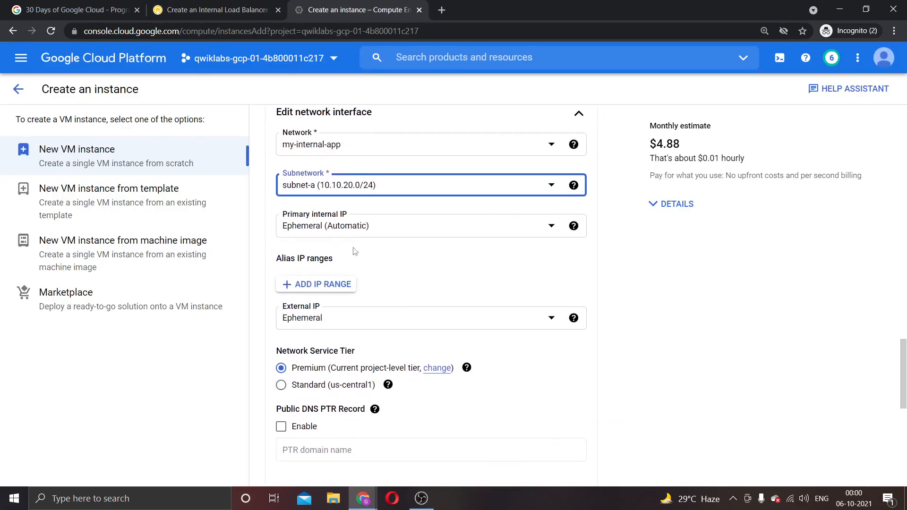
left_click(354, 228)
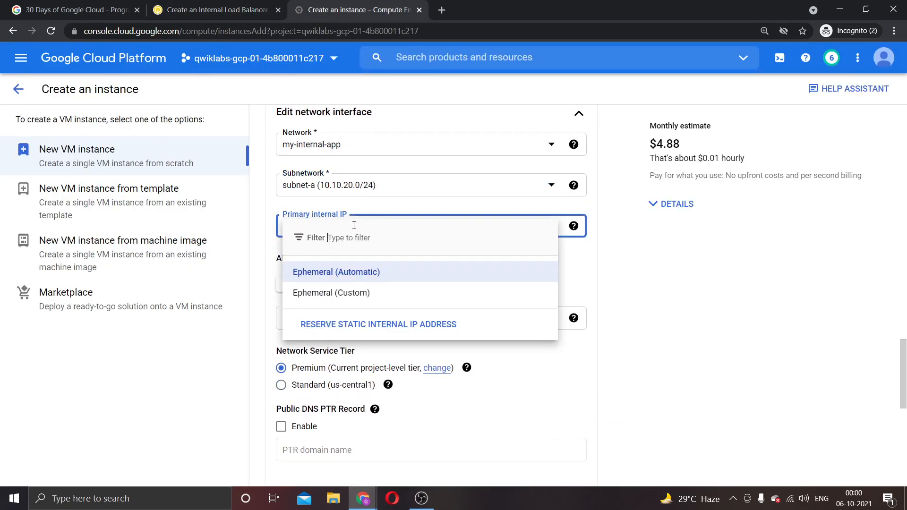
left_click(361, 295)
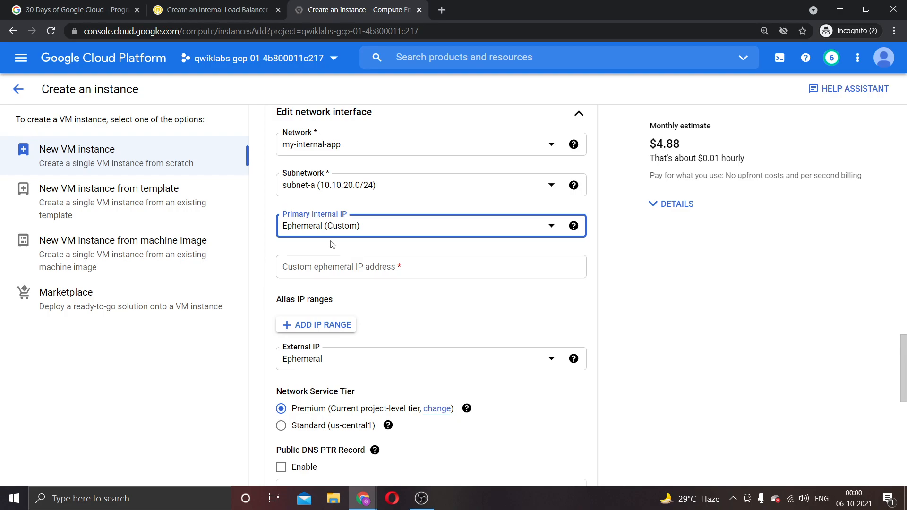
Copy the custom ephemeral IP address from the lab's table and enter 10.10.20.50 for the network interface
left_click(217, 9)
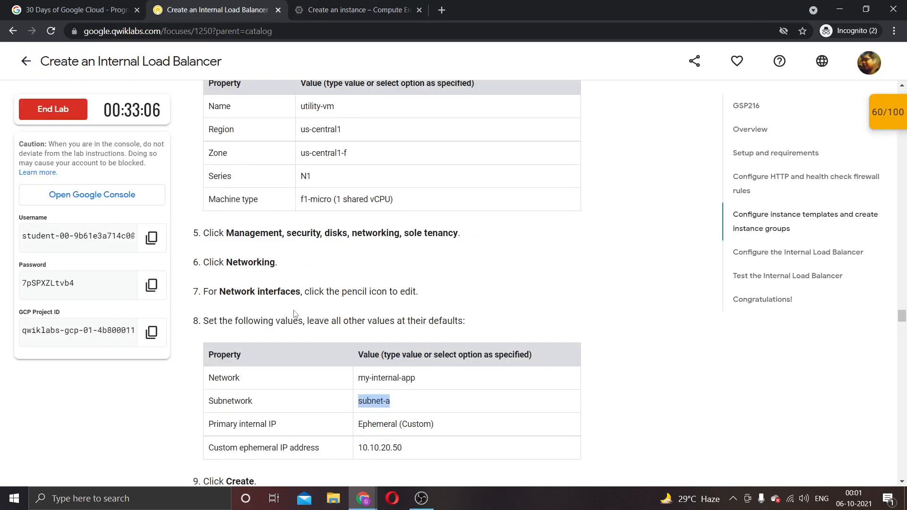
mouse_move(357, 329)
left_mouse_down()
mouse_move(424, 326)
mouse_move(368, 329)
left_mouse_up()
left_click(404, 330)
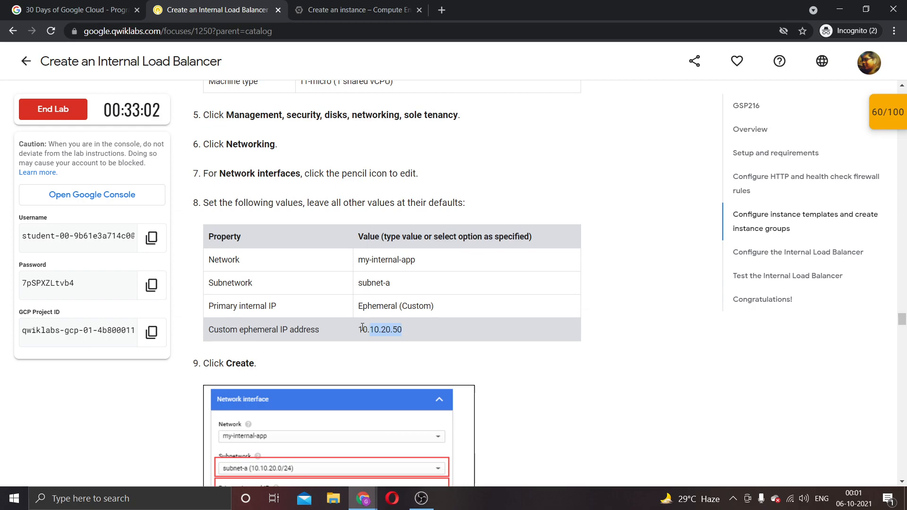
left_click(359, 9)
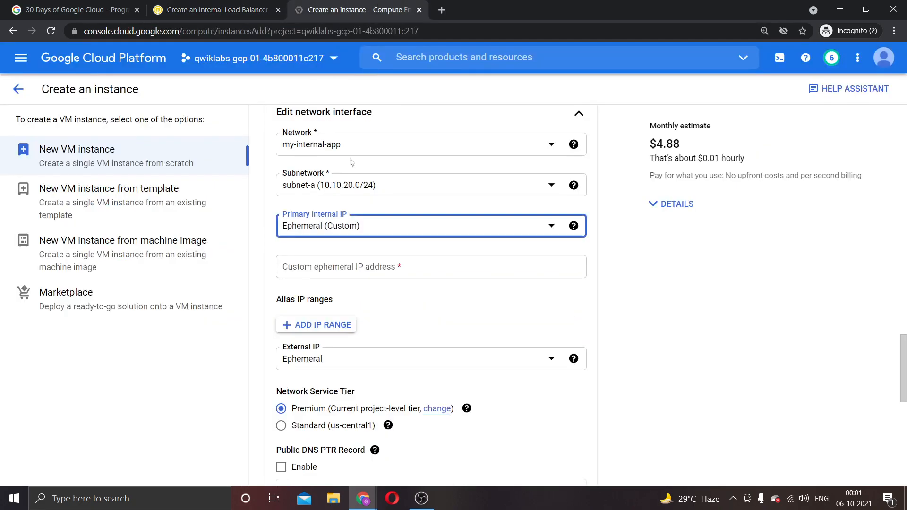
scroll(325, 392, "down", 1)
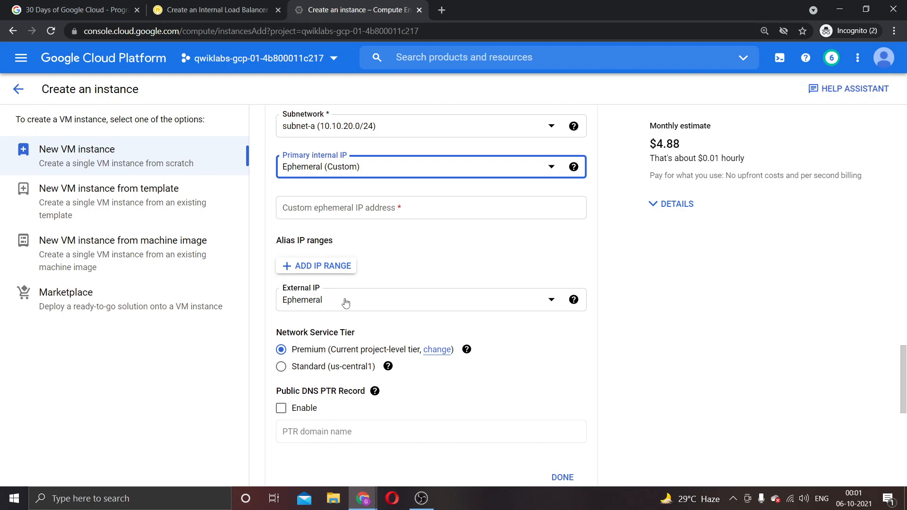
left_click(244, 6)
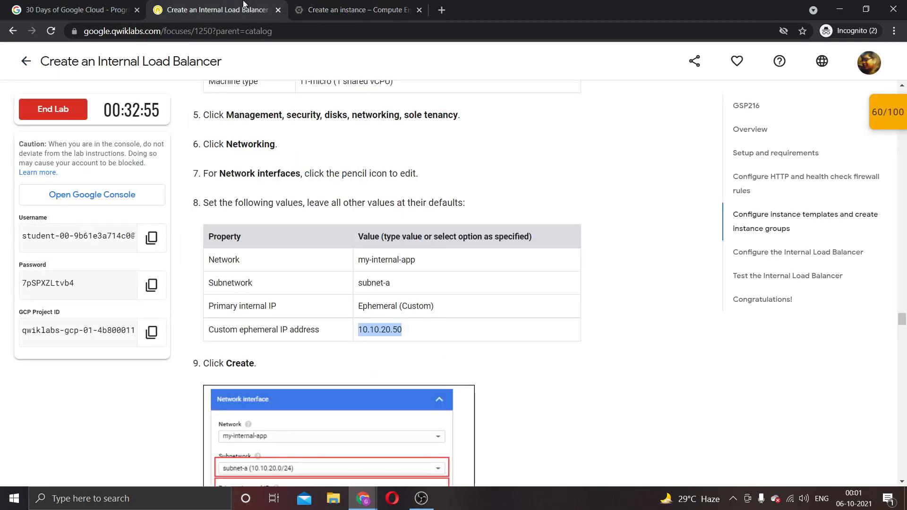
left_click(387, 5)
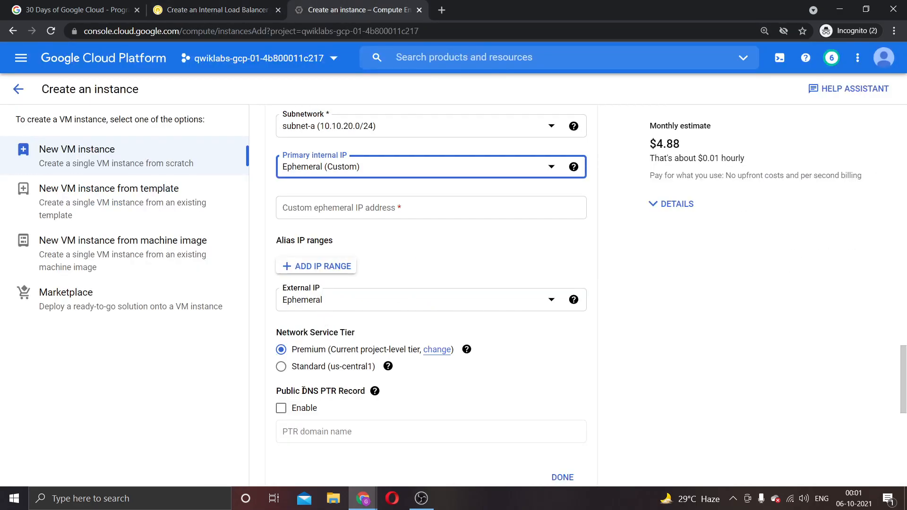
scroll(305, 373, "down", 5)
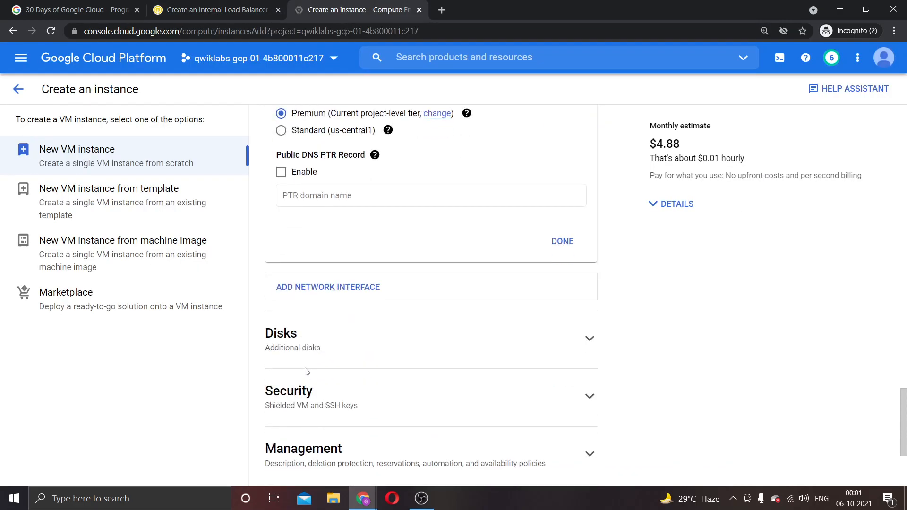
scroll(306, 372, "up", 6)
left_click(357, 277)
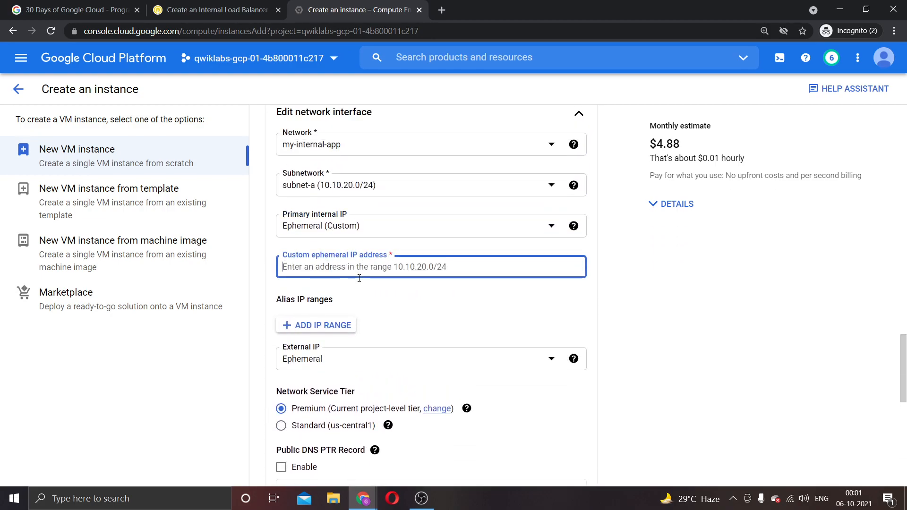
type("10.10.20.50")
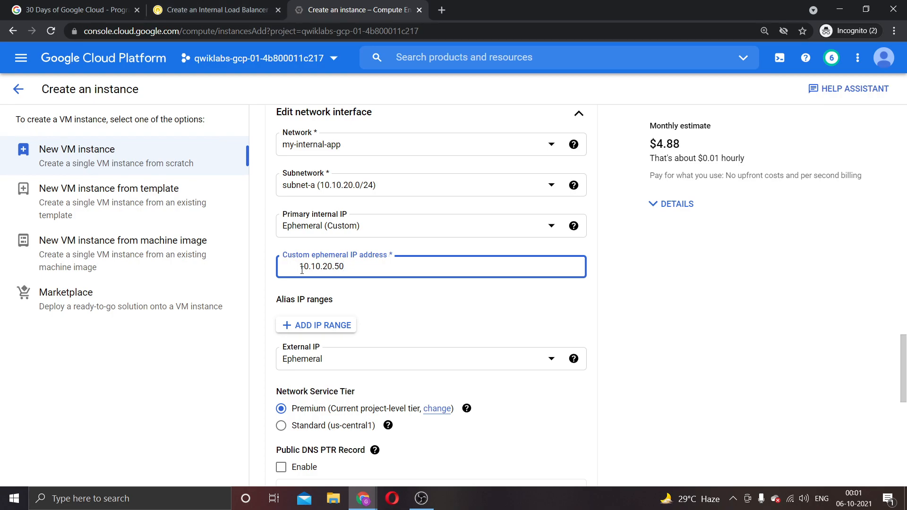
Compare the network interface settings with the lab's reference image and finish editing the interface
left_click(230, 10)
scroll(403, 282, "down", 5)
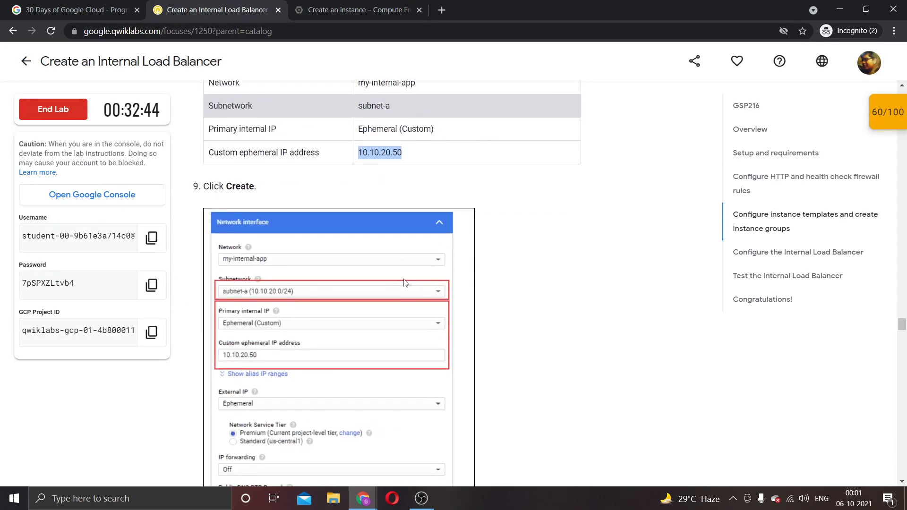
left_click(373, 10)
scroll(379, 293, "down", 6)
scroll(379, 293, "down", 2)
scroll(377, 293, "up", 3)
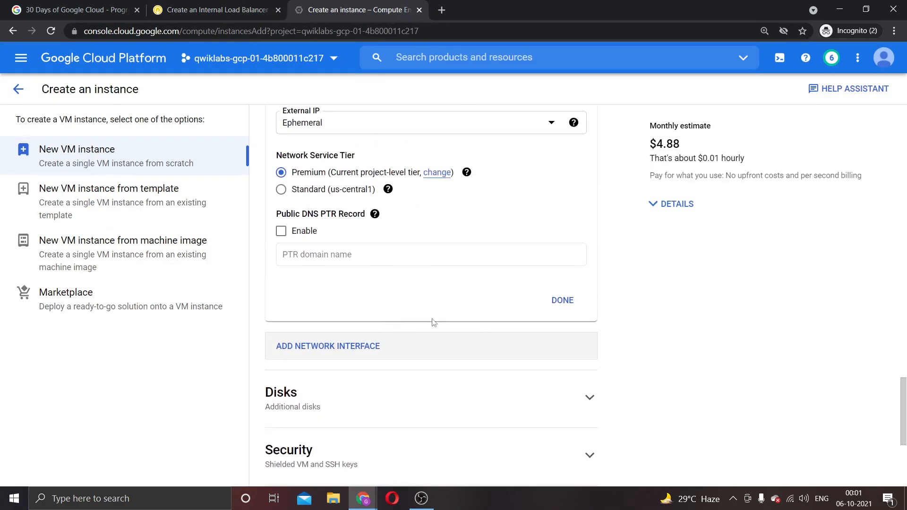
left_click(554, 303)
Check the remaining settings against the lab's reference image, create the utility-vm instance, and return to the lab instructions
scroll(493, 305, "down", 4)
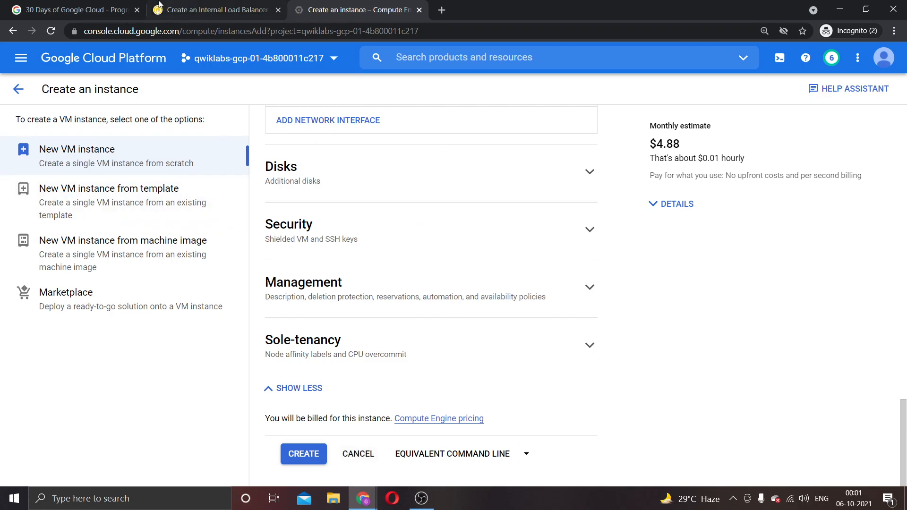
left_click(222, 2)
scroll(316, 230, "down", 10)
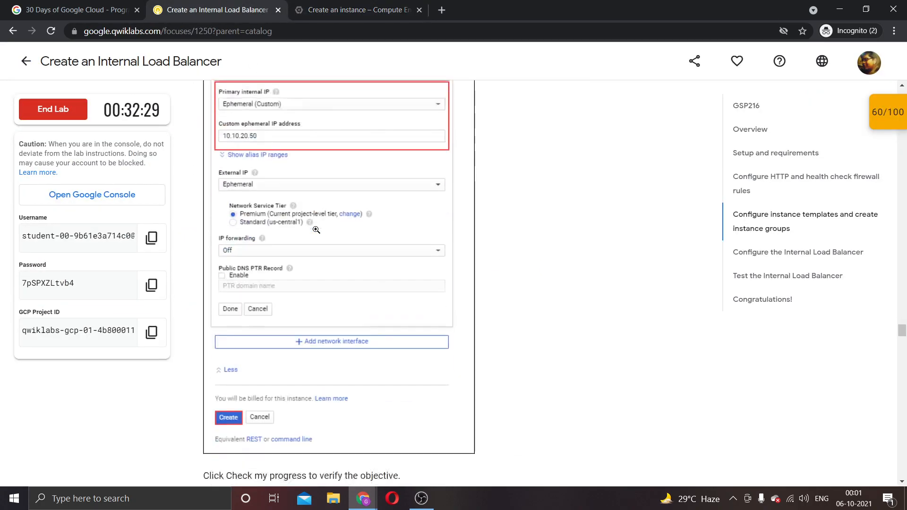
left_click(339, 5)
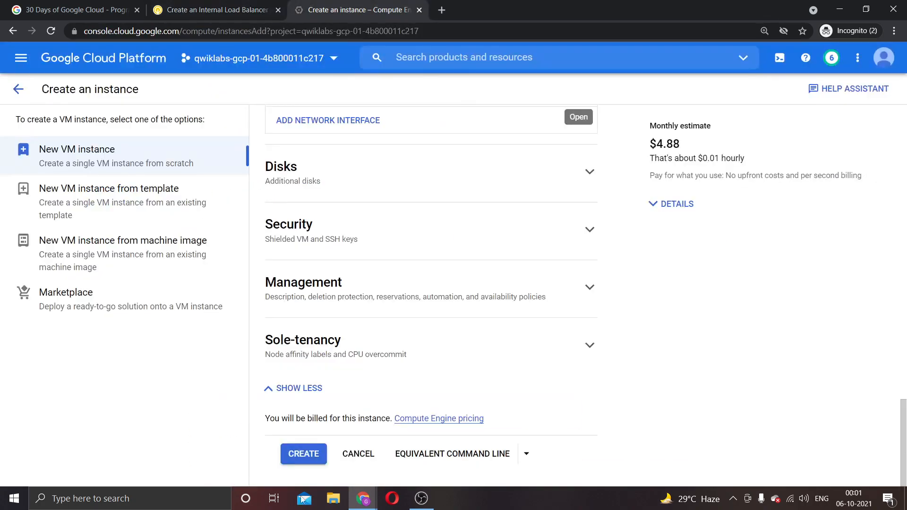
left_click(304, 454)
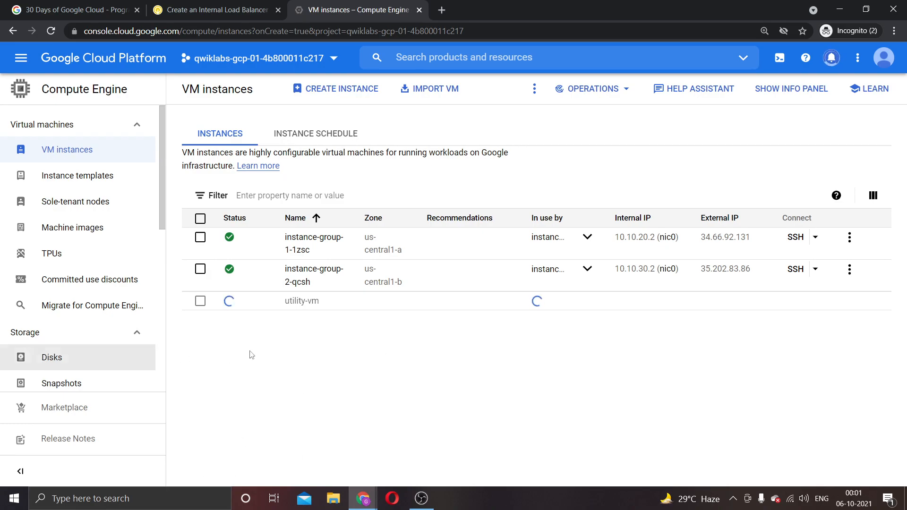
left_click(217, 10)
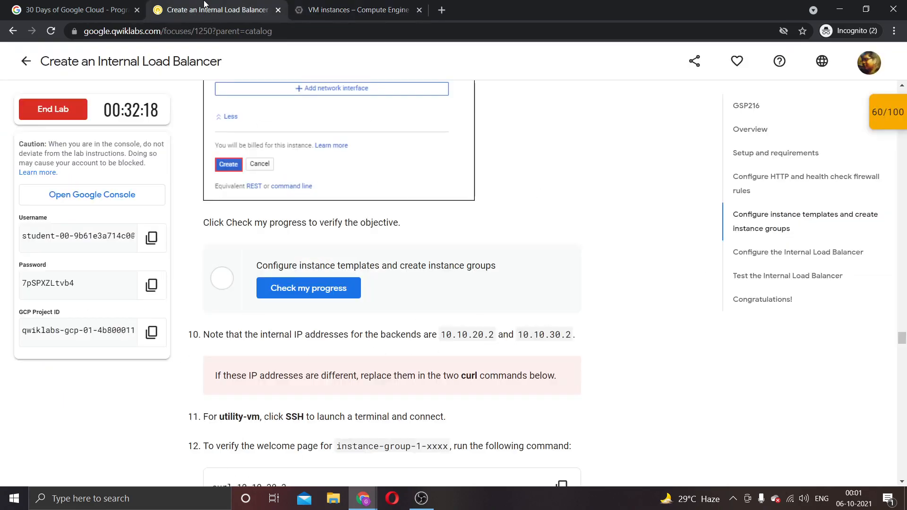
Check the lab progress for configuring instance templates and creating instance groups once utility-vm is listed as running
scroll(382, 415, "up", 2)
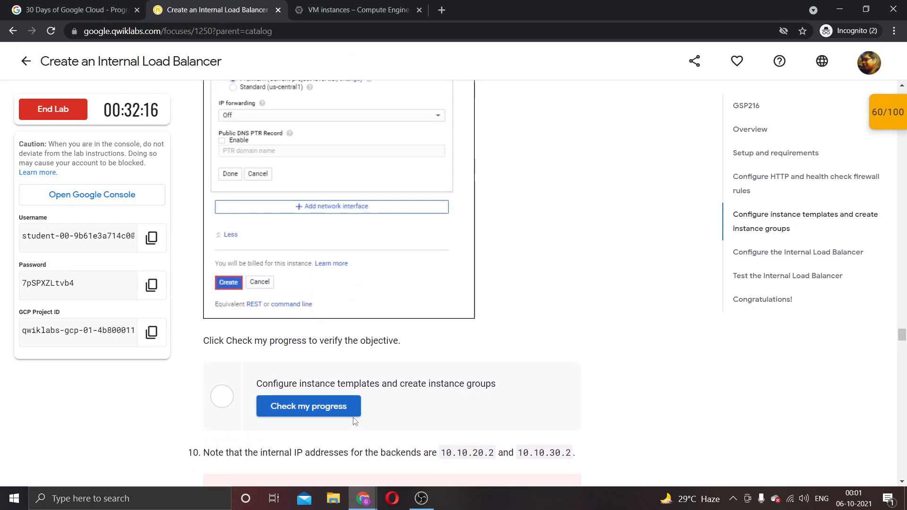
left_click(357, 9)
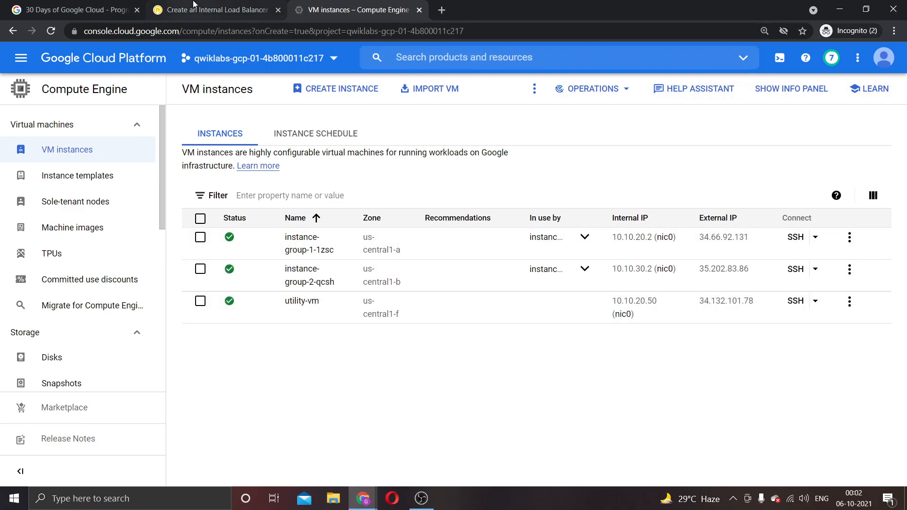
left_click(213, 9)
left_click(303, 409)
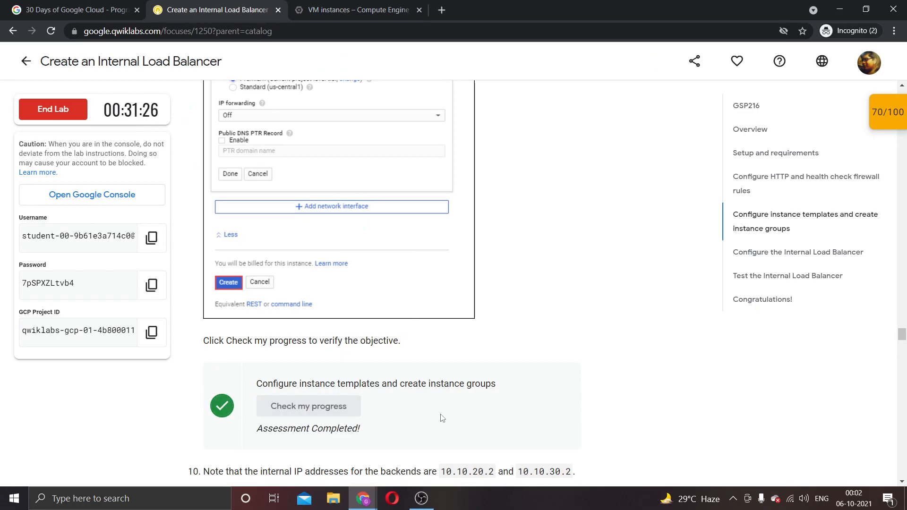
Compare the backends' internal IP addresses in the VM instances list with the addresses noted in the lab instructions
scroll(451, 411, "down", 2)
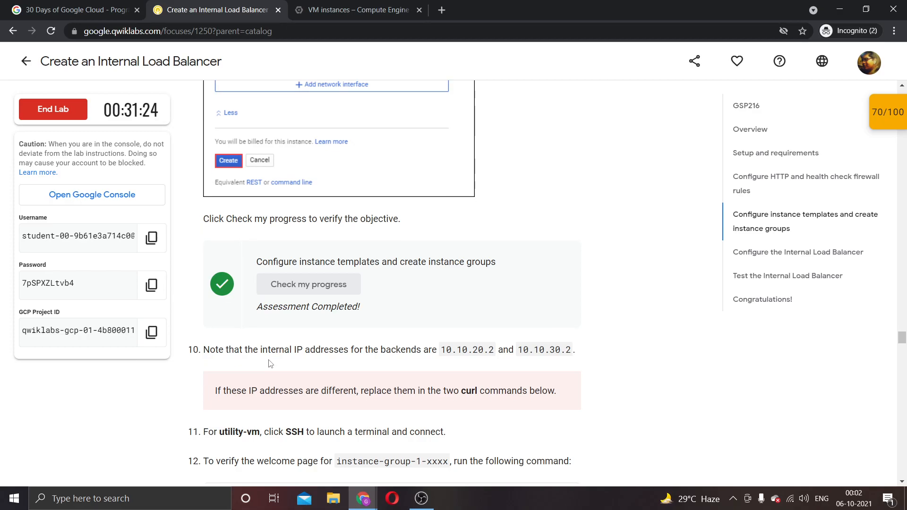
scroll(250, 349, "down", 1)
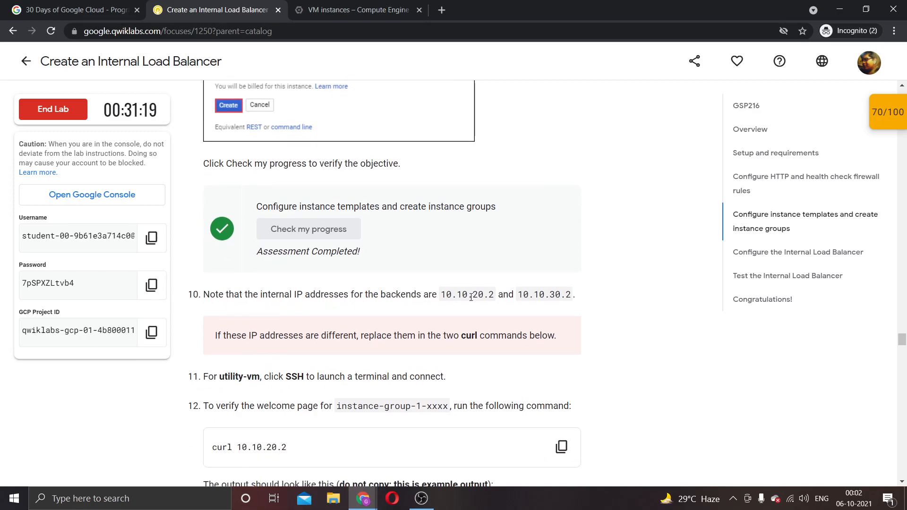
left_click(323, 9)
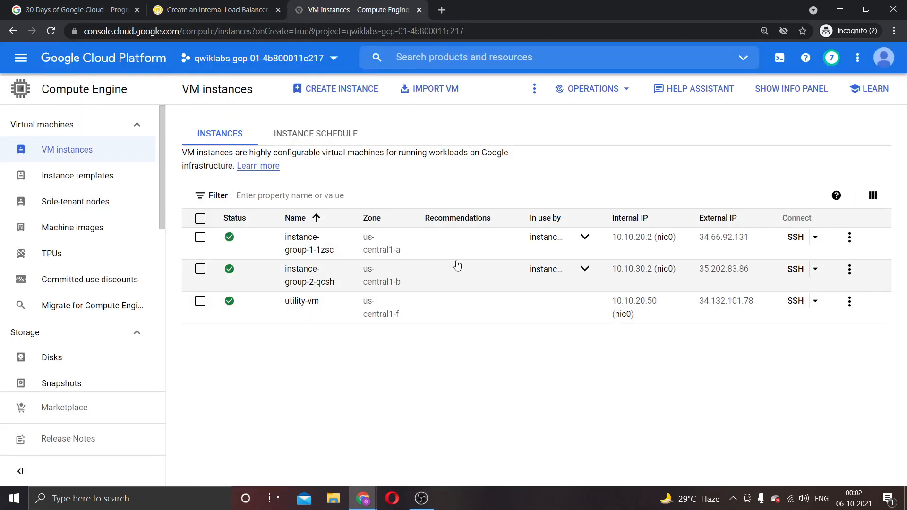
key("ctrl+shift+Tab")
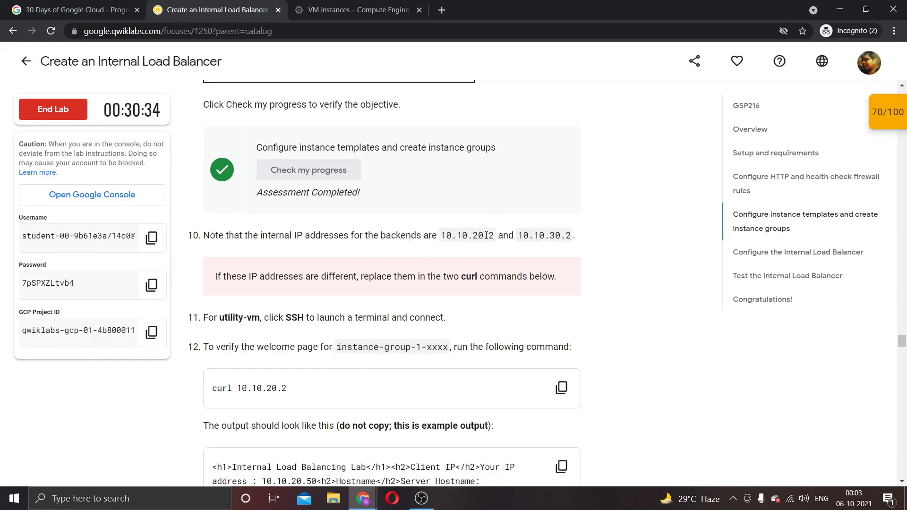
left_click(337, 12)
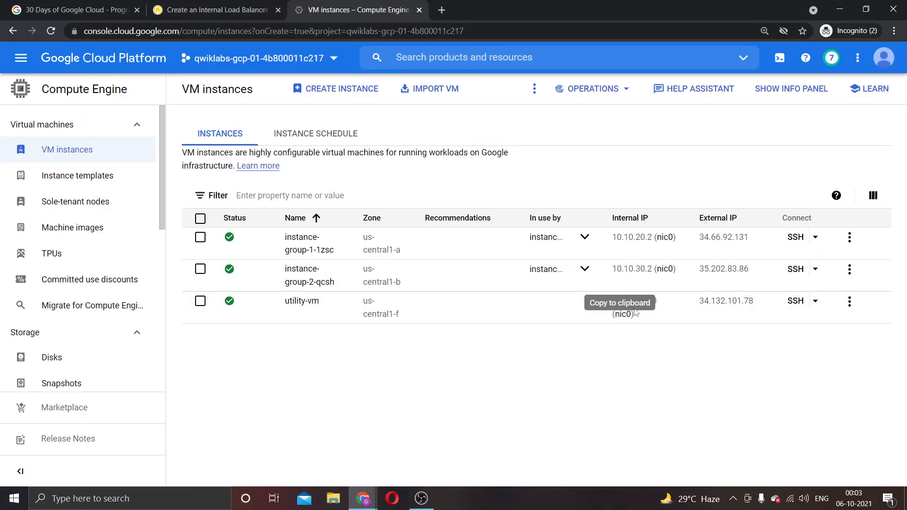
left_click(219, 6)
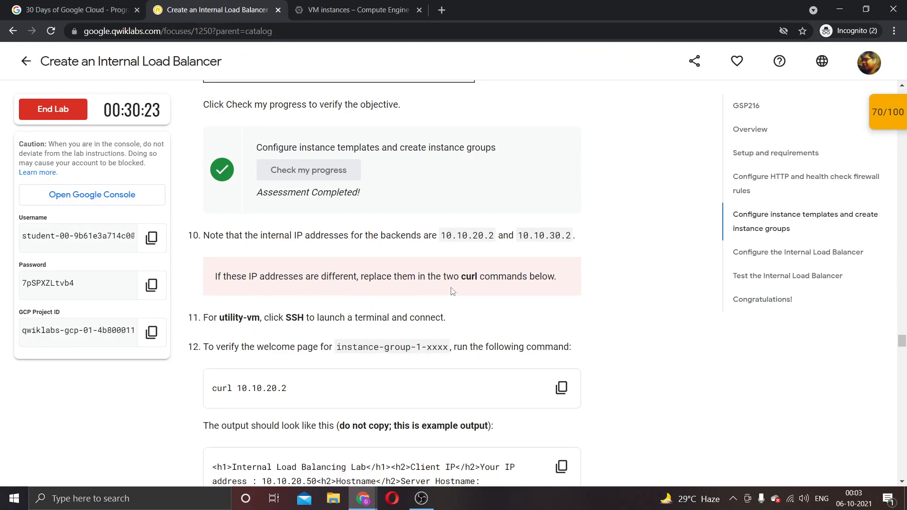
scroll(367, 329, "down", 3)
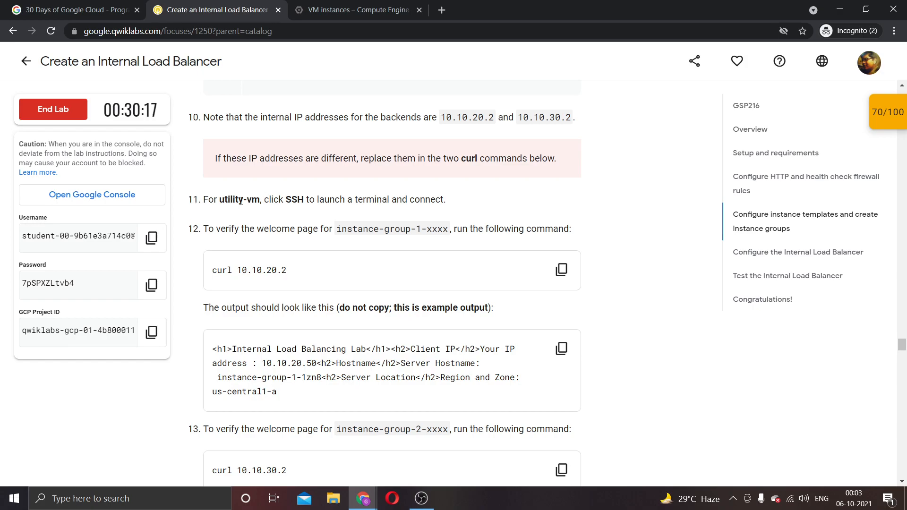
Try to reconnect the lost SSH session to siege-vm, retry the connection, and close the session window
left_click(331, 10)
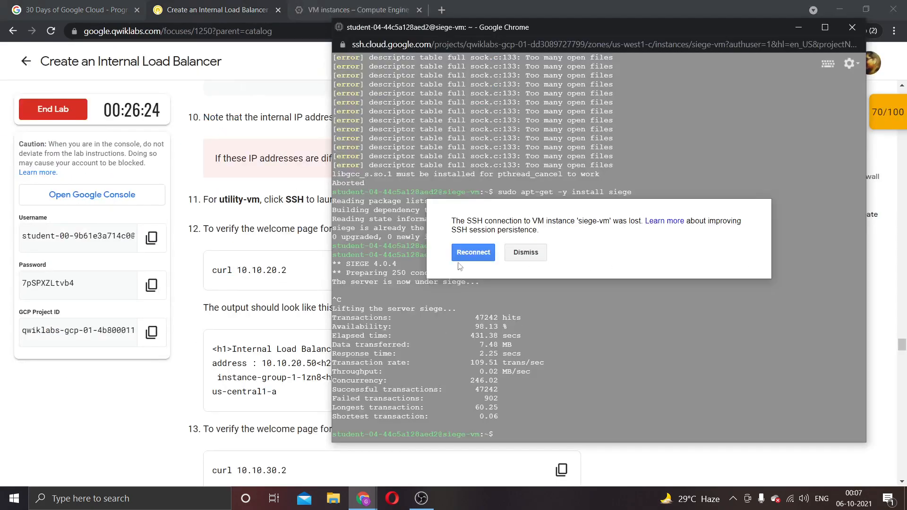
left_click(467, 251)
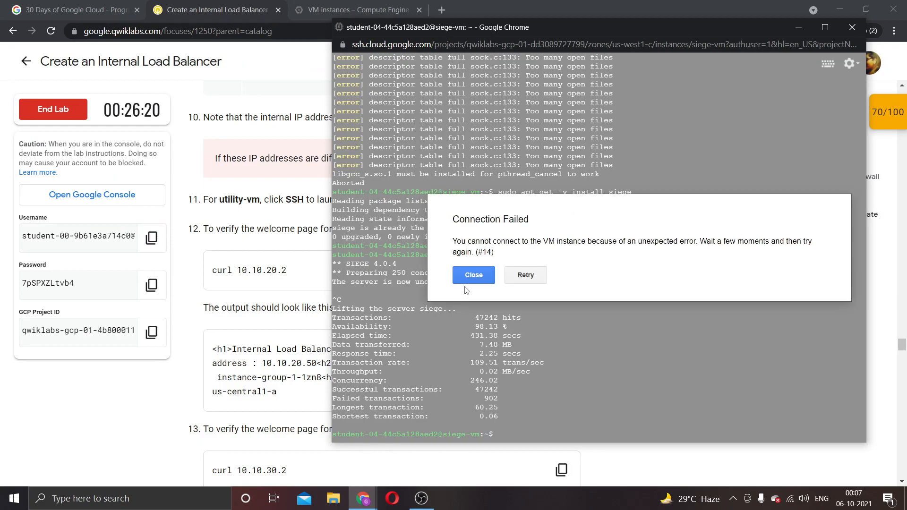
left_click(526, 275)
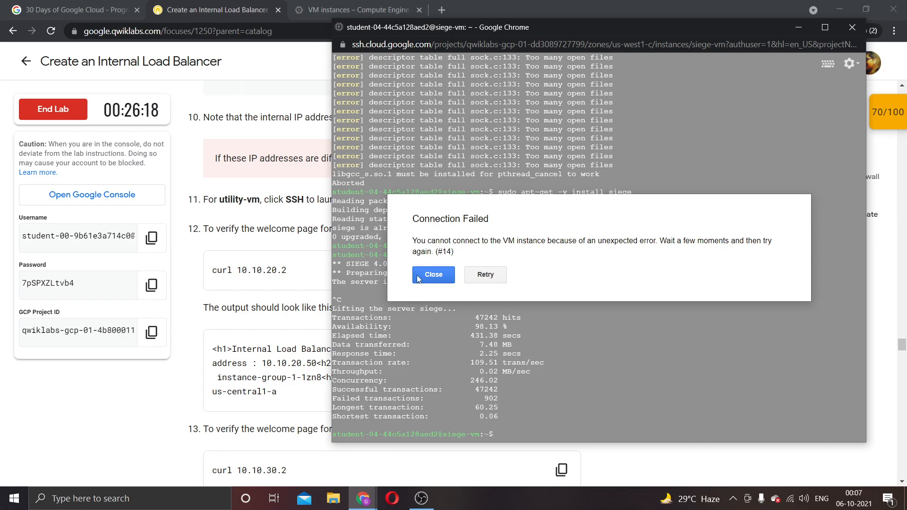
left_click(474, 275)
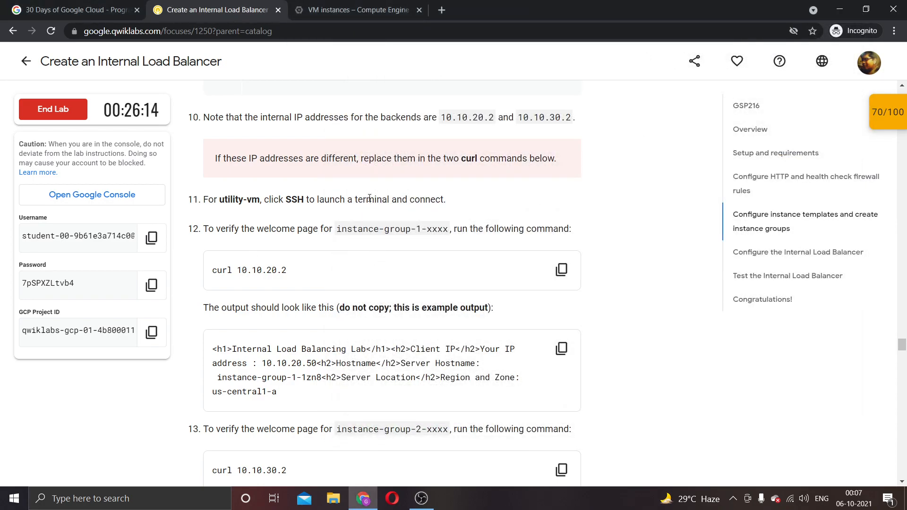
Open an SSH terminal to utility-vm from the VM instances list and authorize the connection
left_click(349, 10)
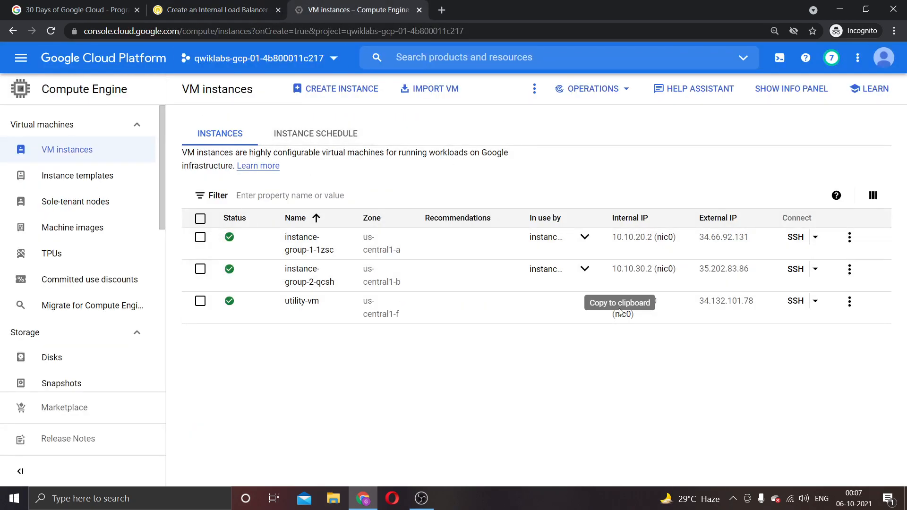
left_click(796, 302)
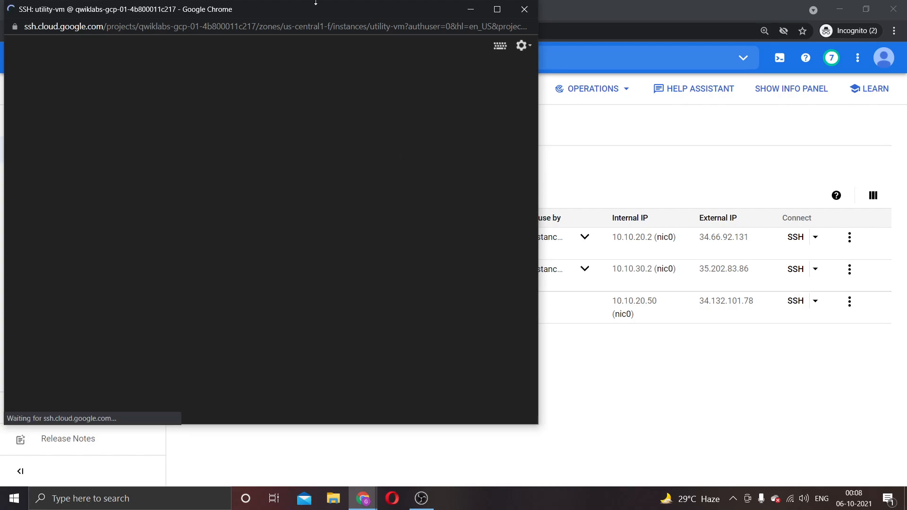
left_click_drag(501, 1, 502, 6)
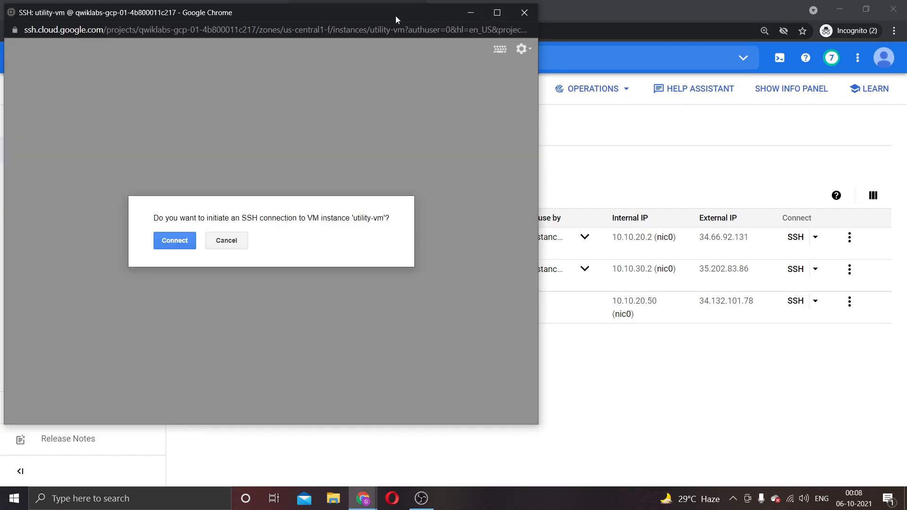
left_click_drag(395, 16, 644, 31)
left_click(426, 266)
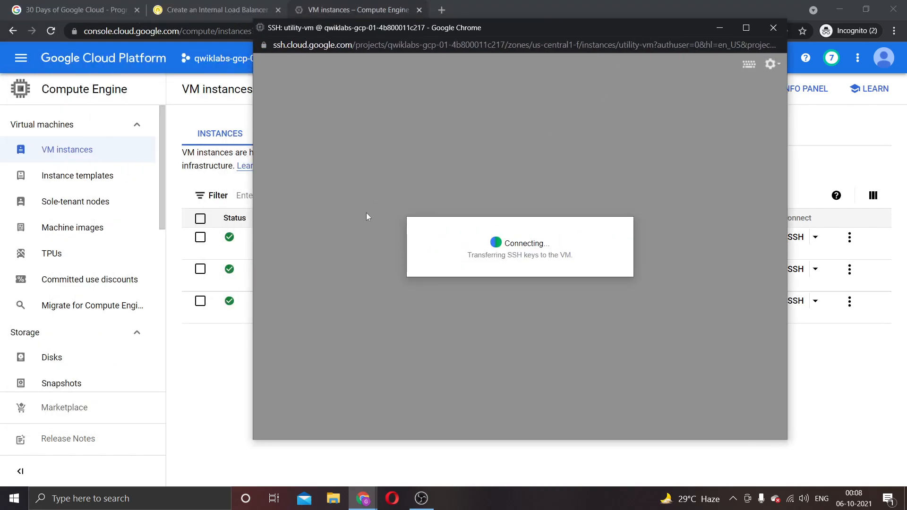
Copy the instance-group-1 welcome page command from the lab and run curl 10.10.20.2 in the utility-vm terminal
left_click(182, 364)
left_click(246, 6)
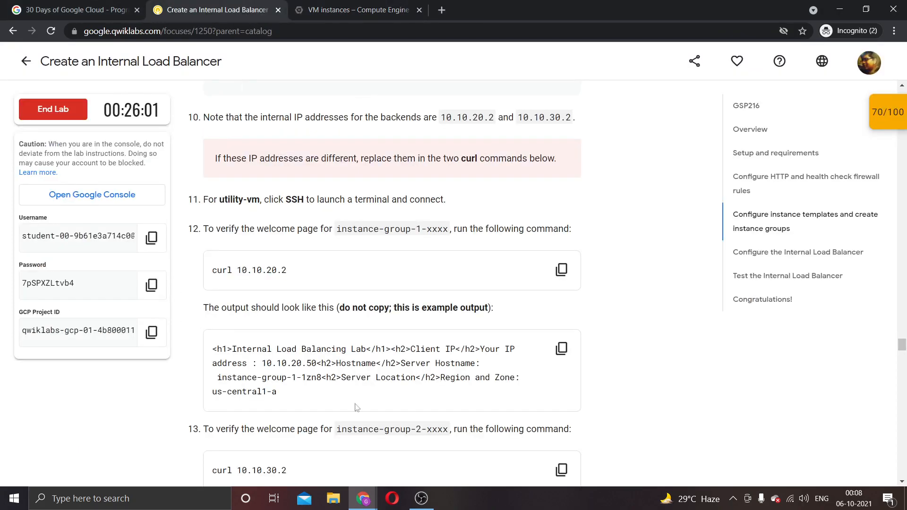
left_click(561, 270)
mouse_move(363, 499)
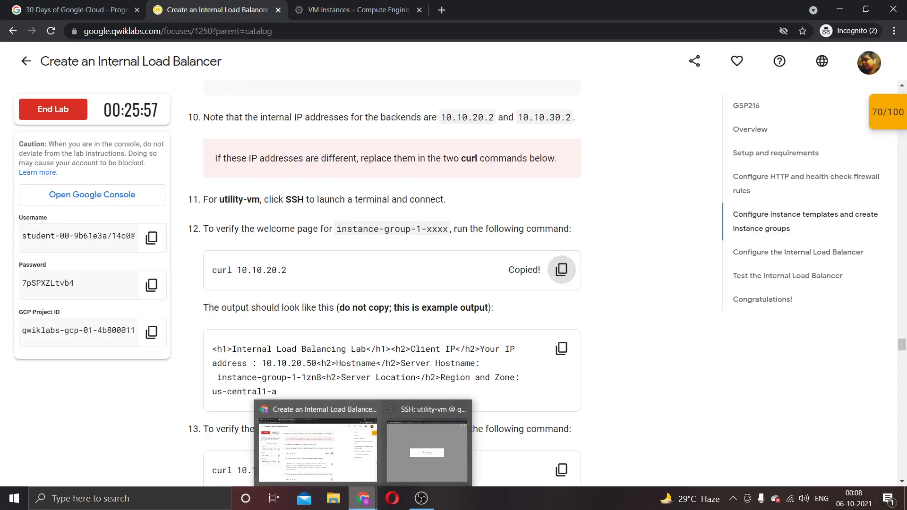
left_click(419, 443)
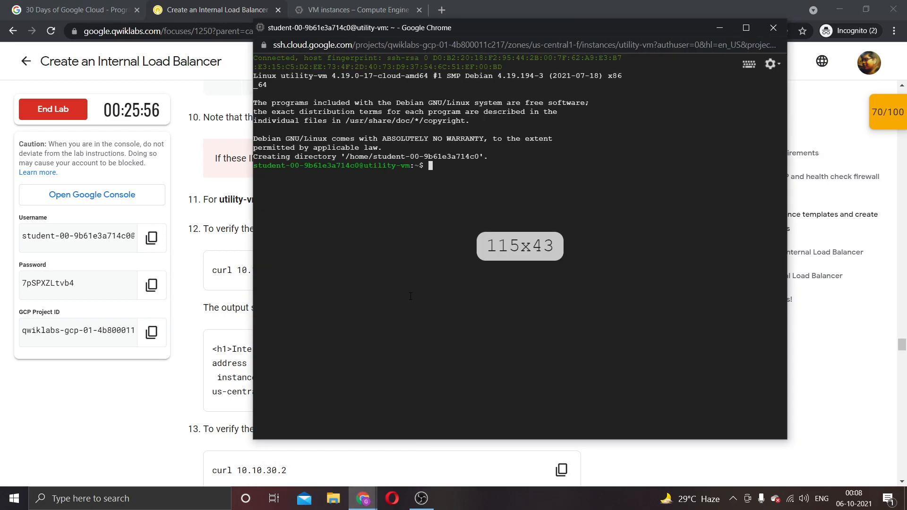
key("ctrl+v")
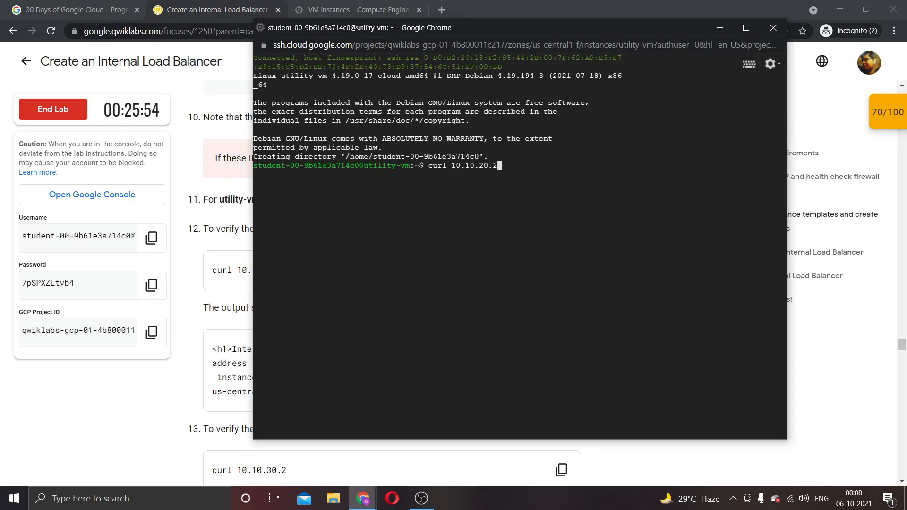
key("Return")
Copy the instance-group-2 welcome page command from the lab and run curl 10.10.30.2 in the utility-vm terminal
left_click(244, 295)
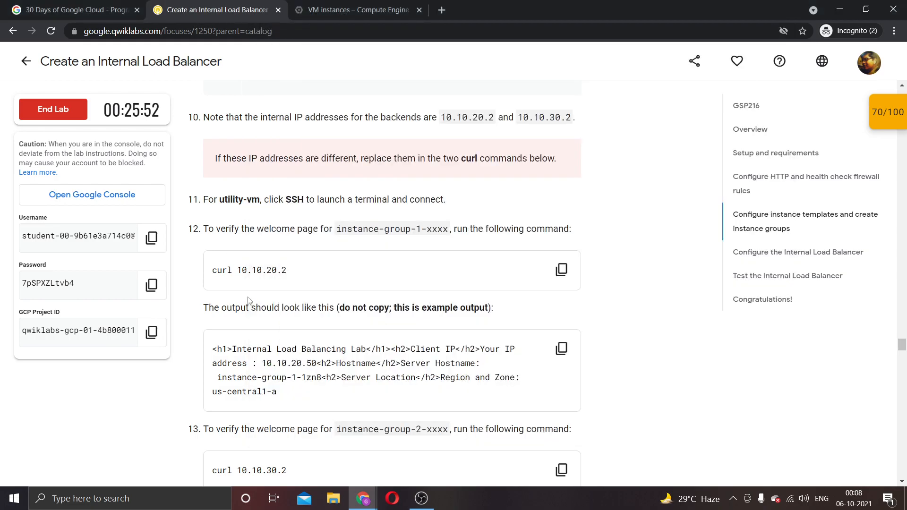
scroll(254, 298, "down", 4)
left_click(561, 292)
mouse_move(371, 503)
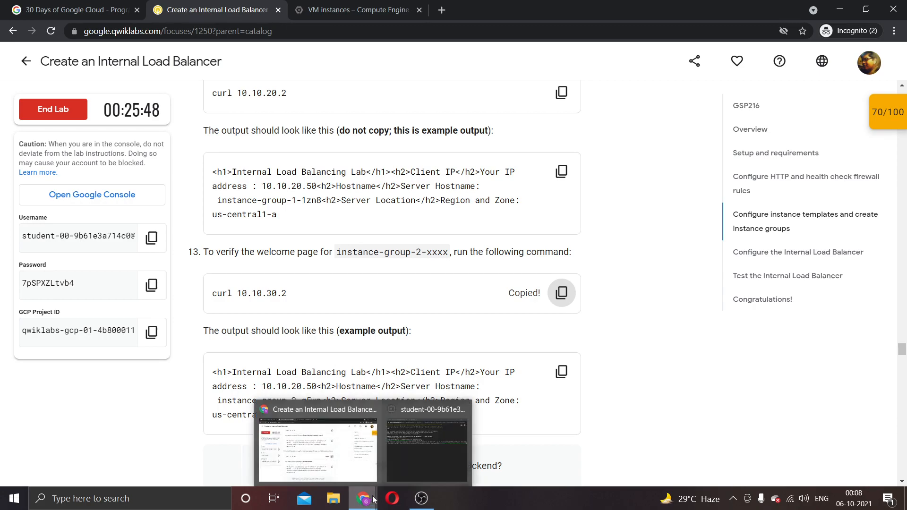
left_click(427, 446)
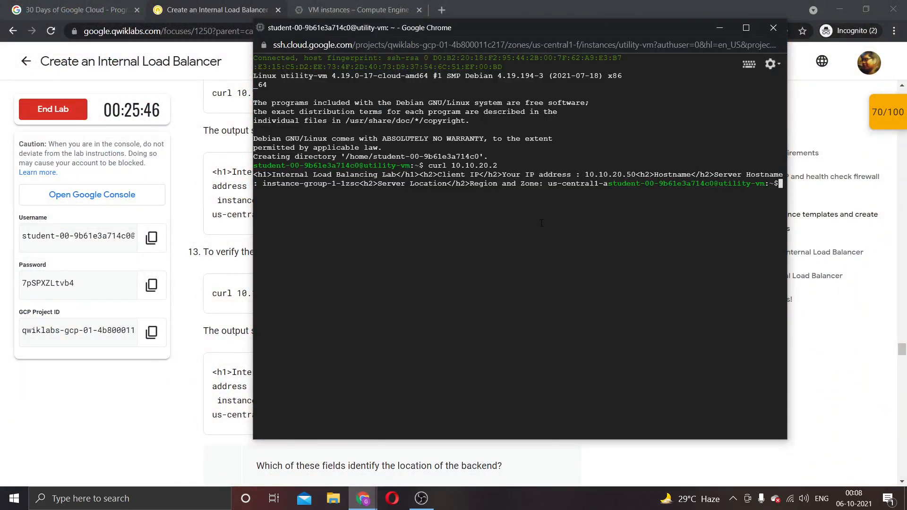
key("ctrl+v")
key("Return")
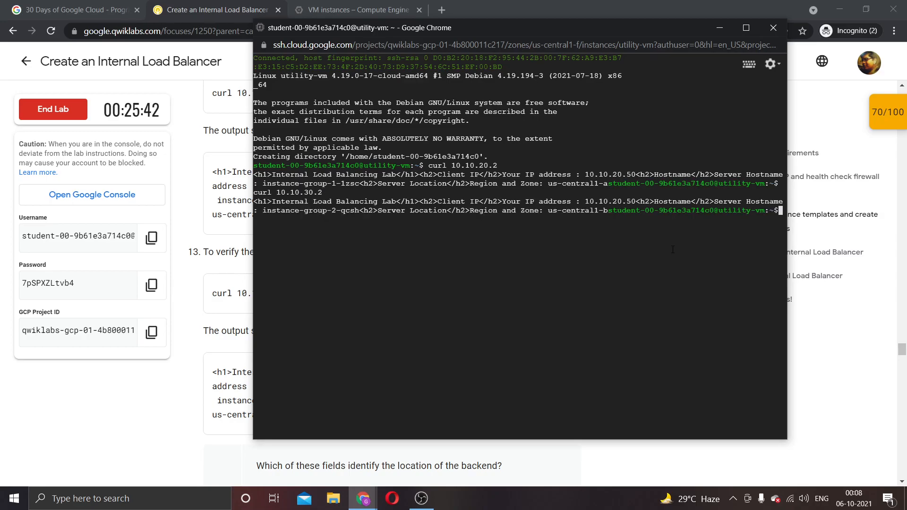
Return to the lab and answer the backend location question with Server Location and Server Hostname, then submit it
left_click(720, 30)
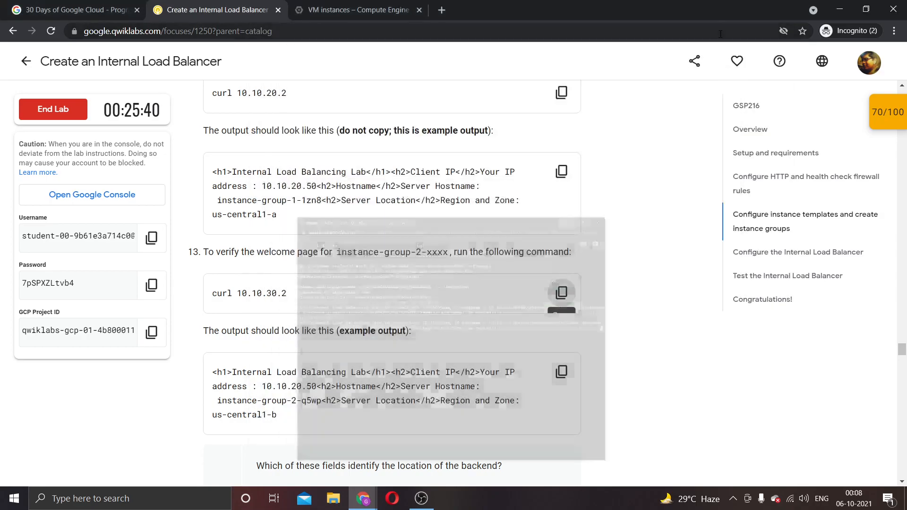
scroll(525, 345, "down", 3)
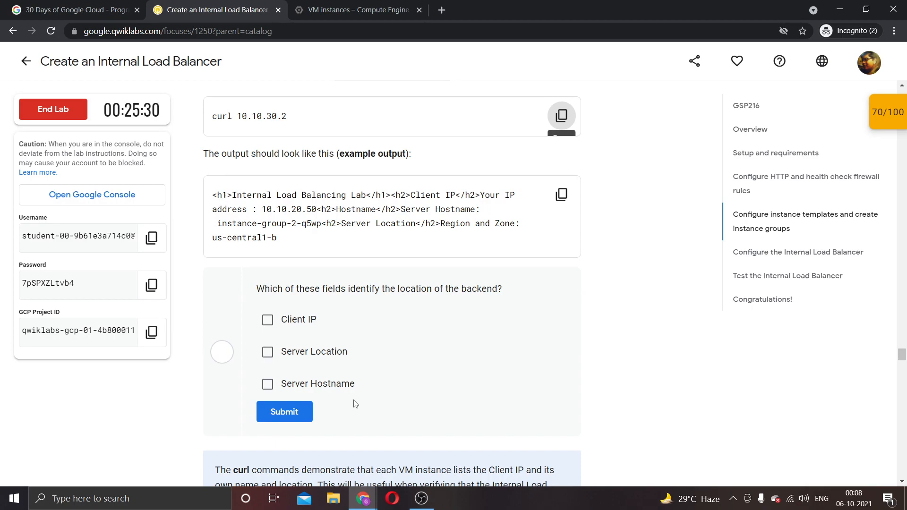
left_click(343, 351)
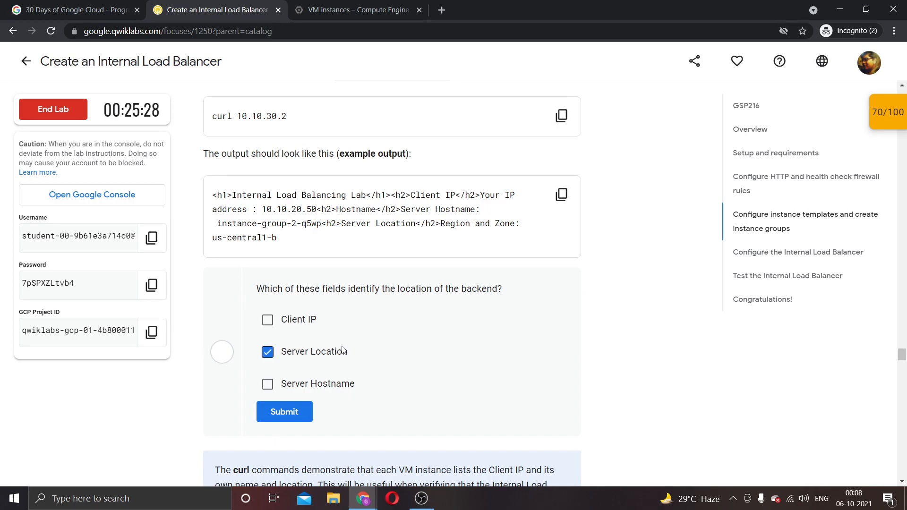
left_click(297, 390)
left_click(286, 414)
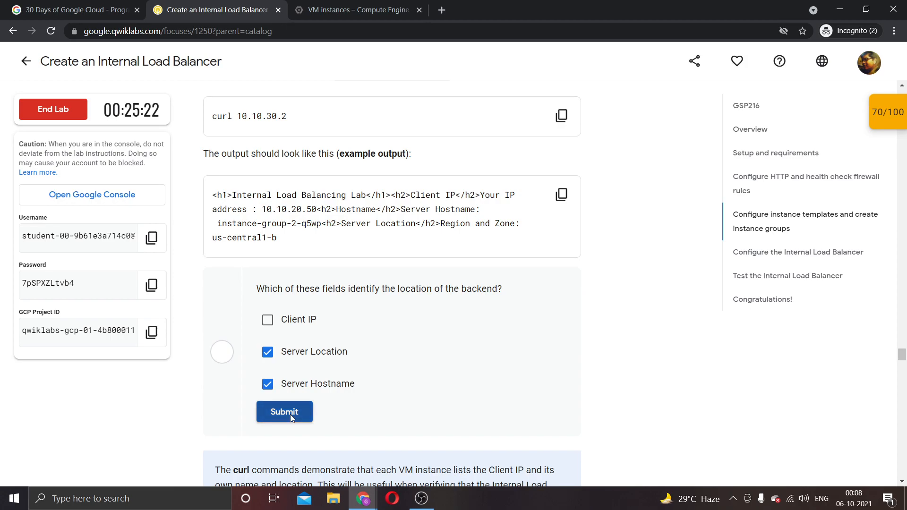
Close the SSH terminal to utility-vm by running the exit command
scroll(291, 418, "down", 4)
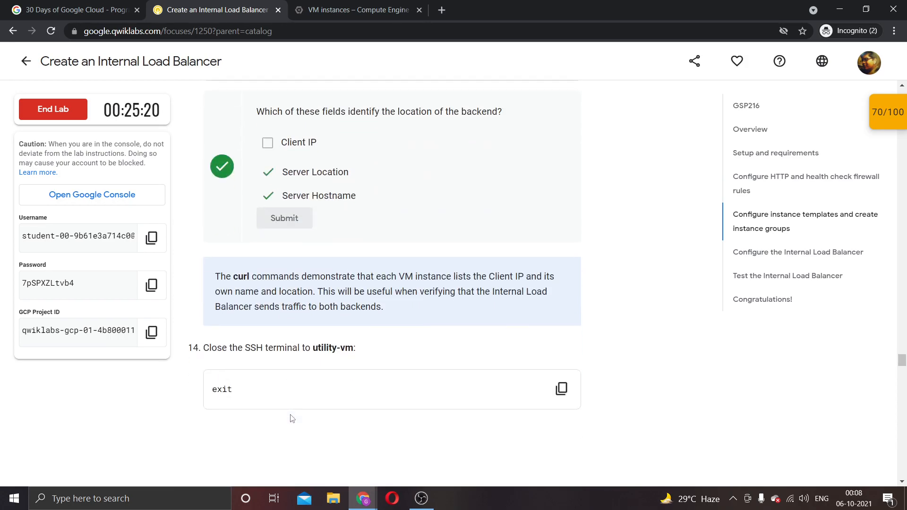
scroll(291, 419, "down", 2)
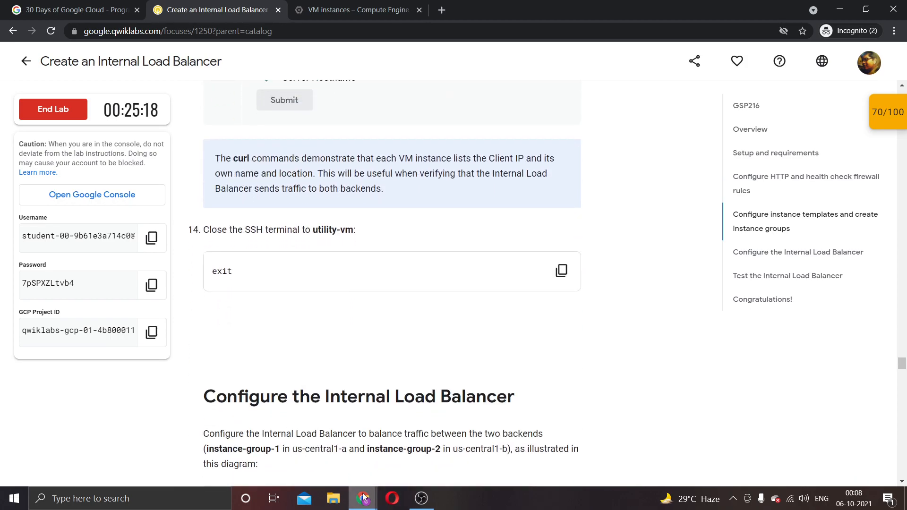
mouse_move(364, 500)
left_click(387, 451)
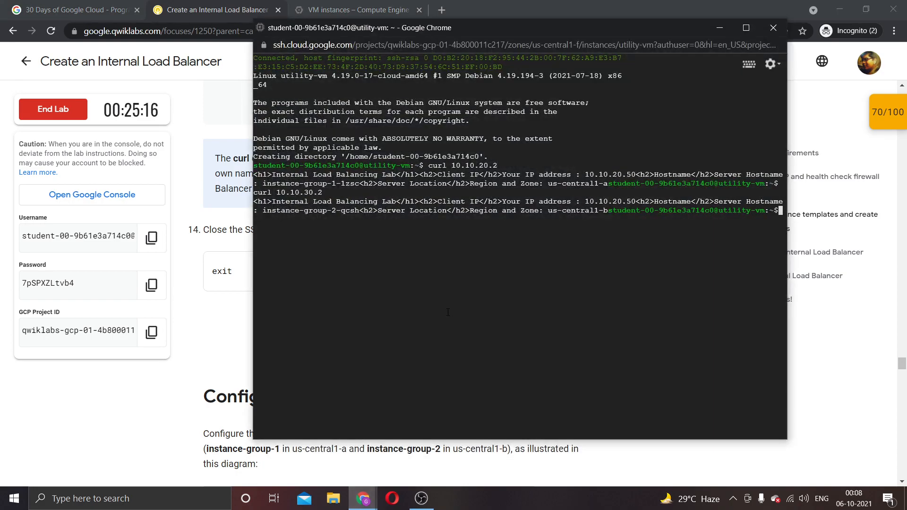
type("EXIT")
key("BackSpace")
key("BackSpace")
key("BackSpace")
key("BackSpace")
type("exit")
key("Return")
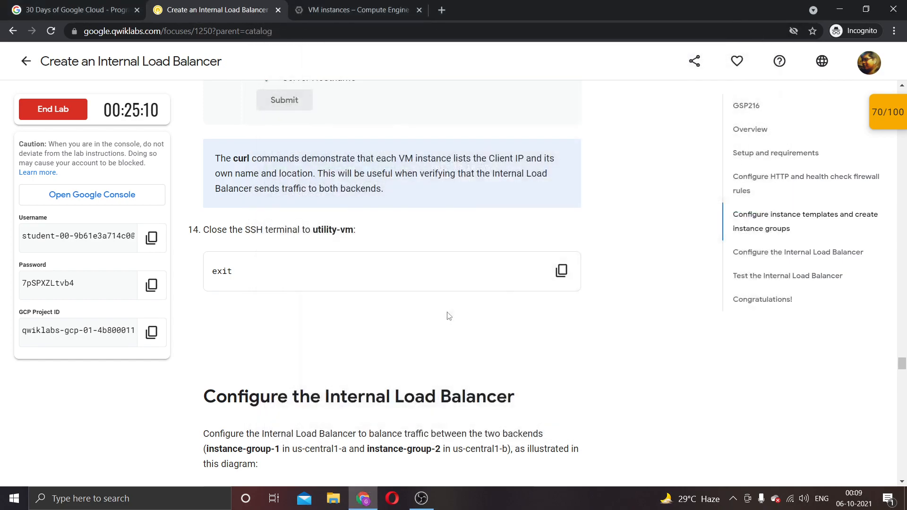
Find the lab instructions for starting the Internal Load Balancer configuration
scroll(448, 319, "down", 4)
scroll(350, 326, "up", 4)
scroll(345, 331, "down", 15)
scroll(335, 338, "up", 5)
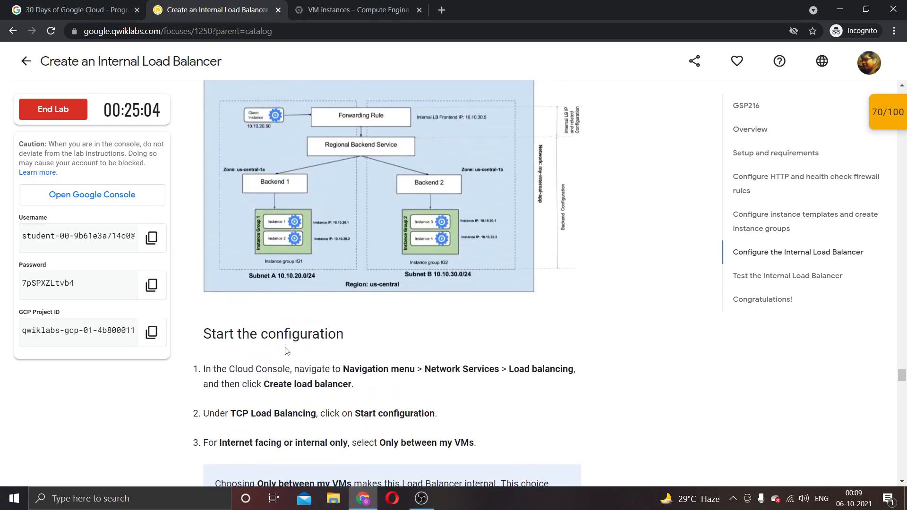
Review the lab's Start the configuration instructions, and open the Load balancing page of Network services in the Cloud Console
scroll(288, 347, "up", 4)
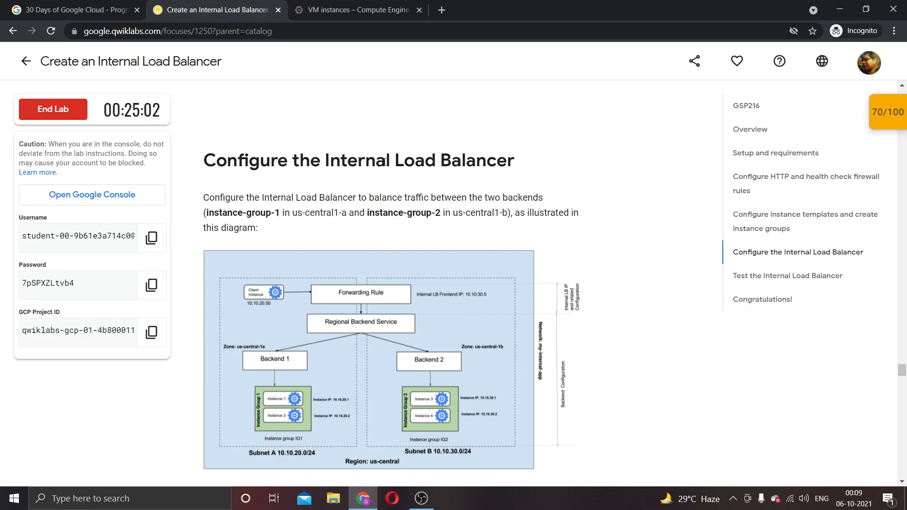
scroll(398, 188, "down", 10)
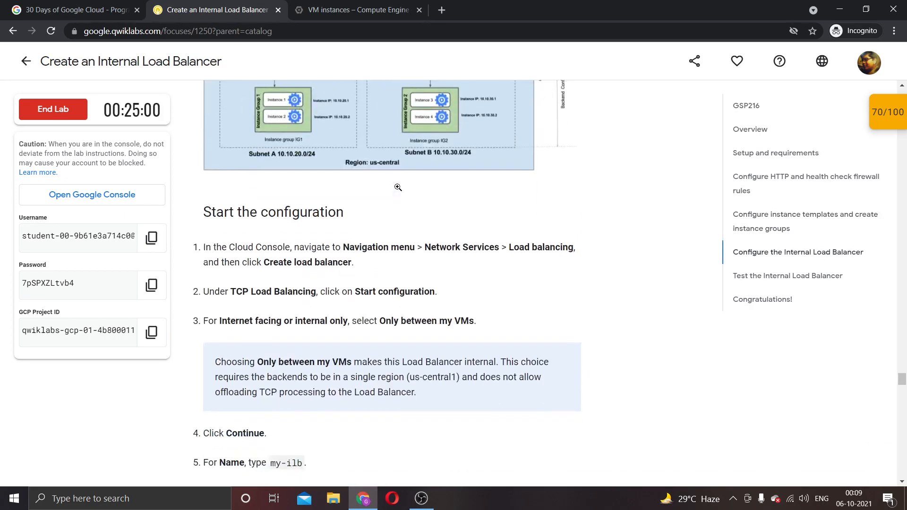
scroll(257, 224, "up", 3)
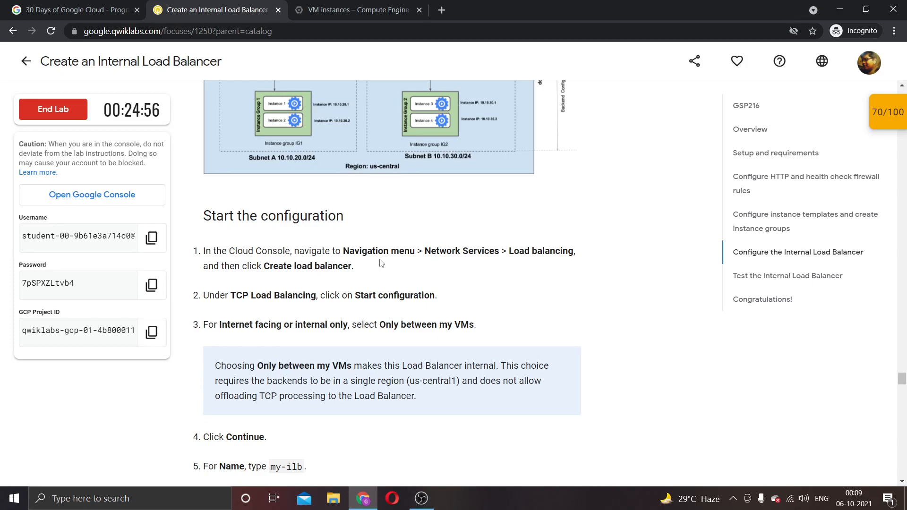
left_click(333, 5)
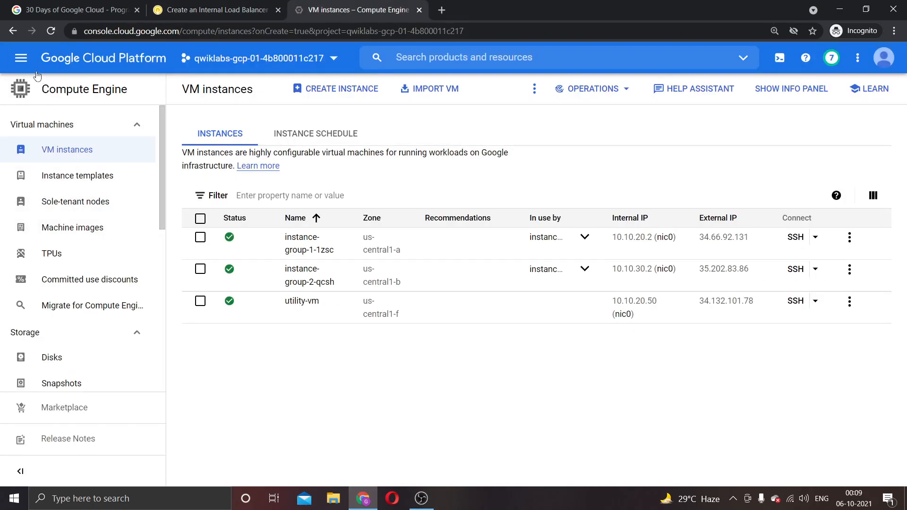
left_click(21, 58)
scroll(74, 156, "down", 5)
scroll(85, 290, "down", 12)
scroll(85, 293, "down", 3)
mouse_move(105, 245)
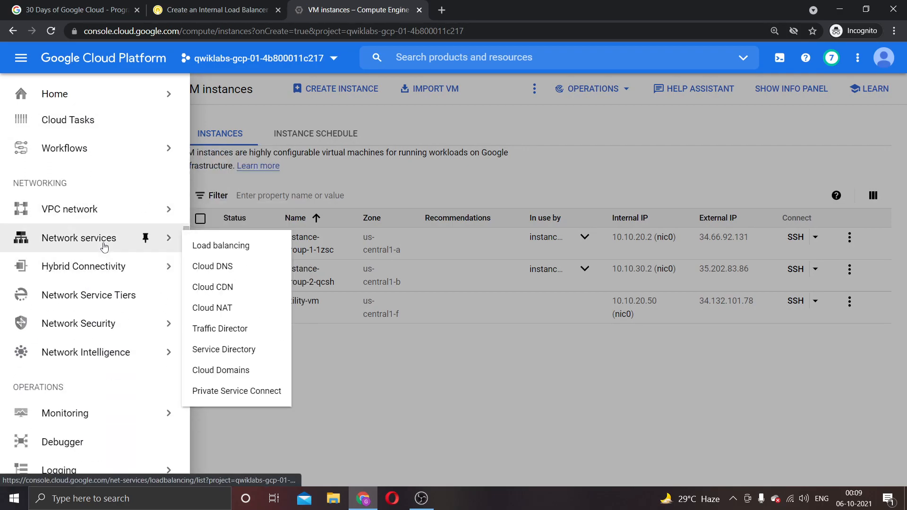
left_click(220, 244)
Create a new load balancer and start the TCP Load Balancing configuration, following the lab instructions
left_click(225, 5)
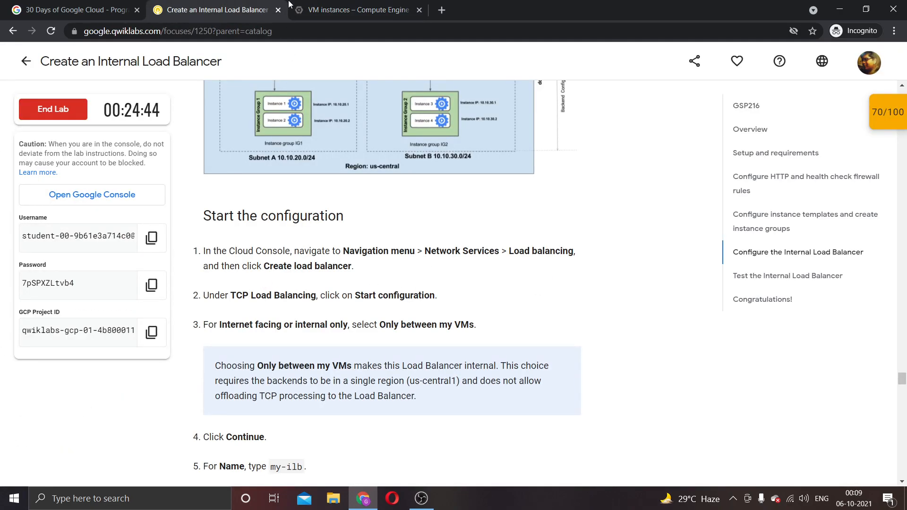
left_click(303, 10)
left_click(463, 270)
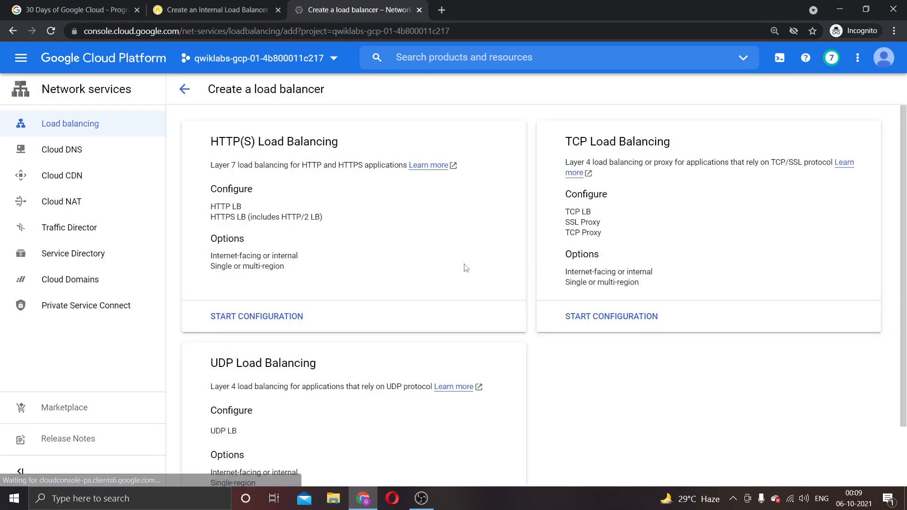
left_click(218, 10)
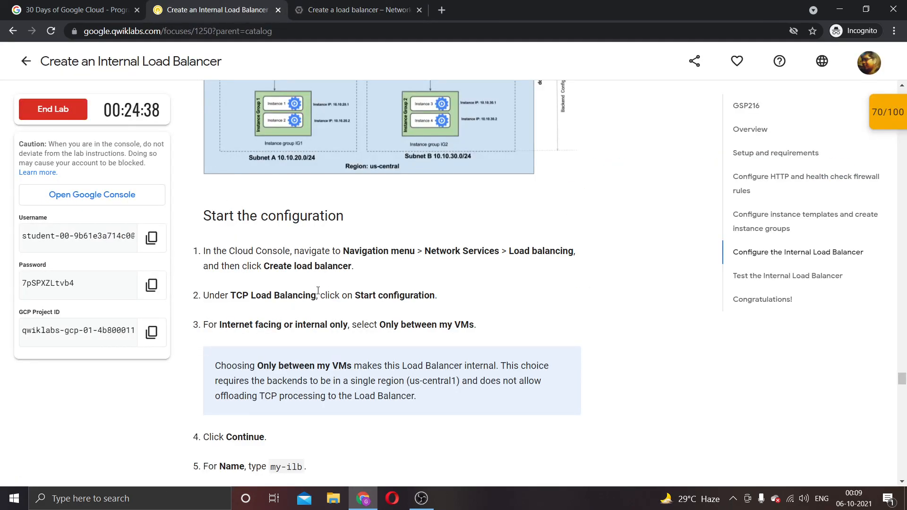
left_click(391, 5)
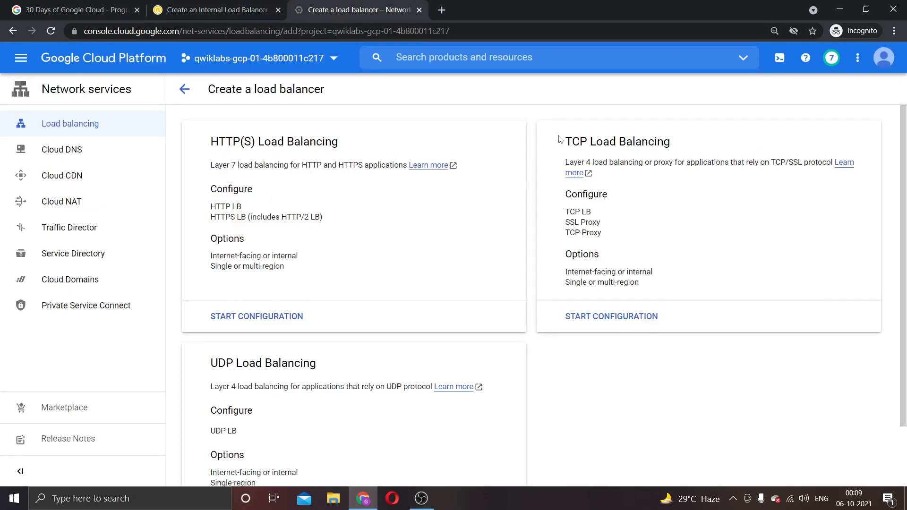
left_click(611, 320)
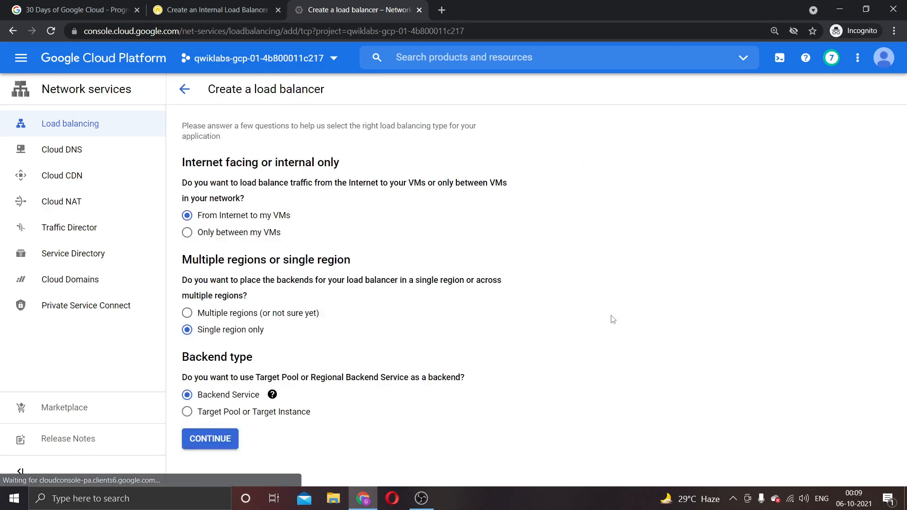
Set the load balancer to Only between my VMs as the lab specifies, and continue to the internal load balancer form
left_click(217, 9)
scroll(298, 345, "down", 1)
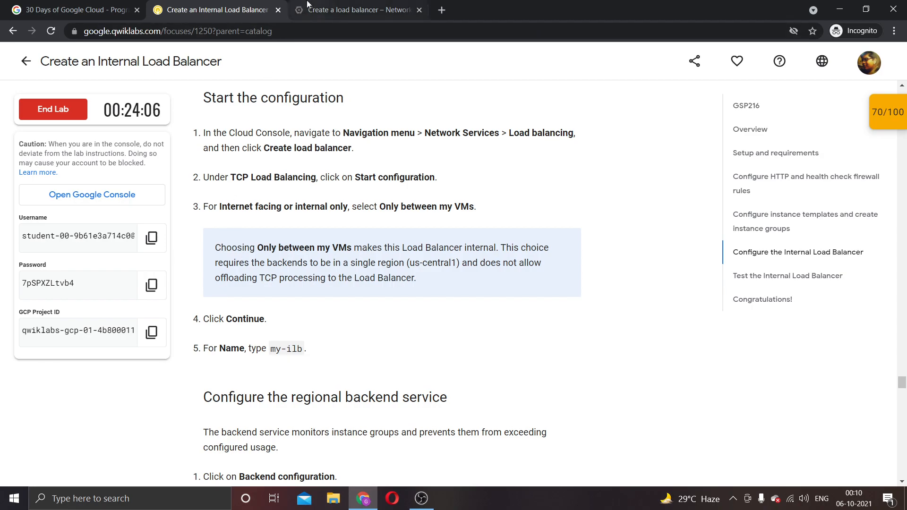
left_click(334, 6)
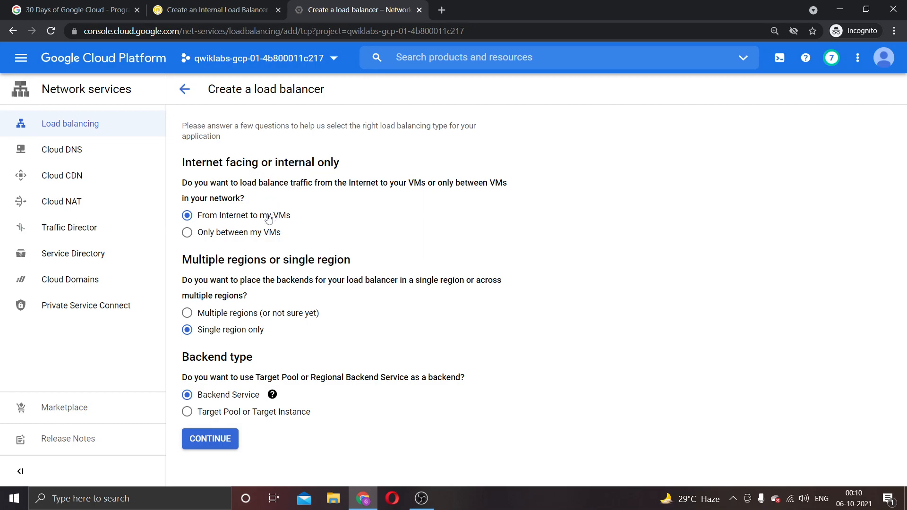
left_click(213, 10)
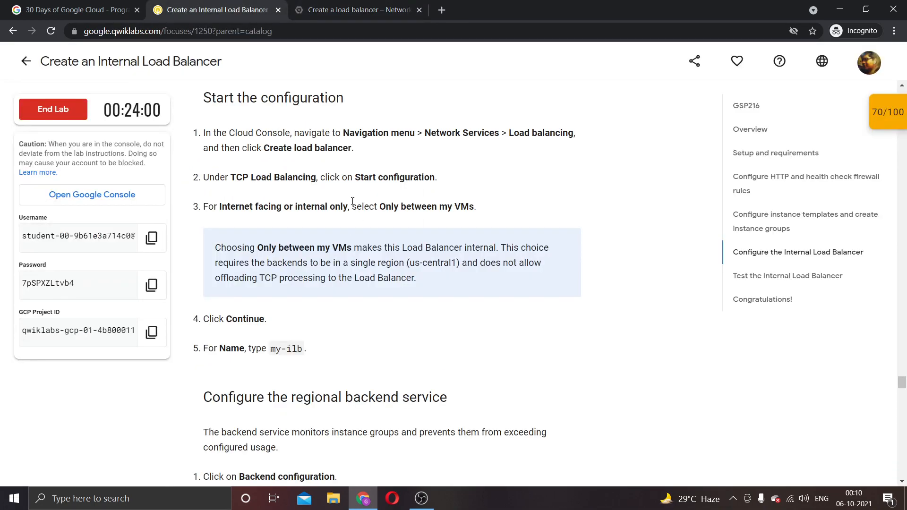
left_click(382, 3)
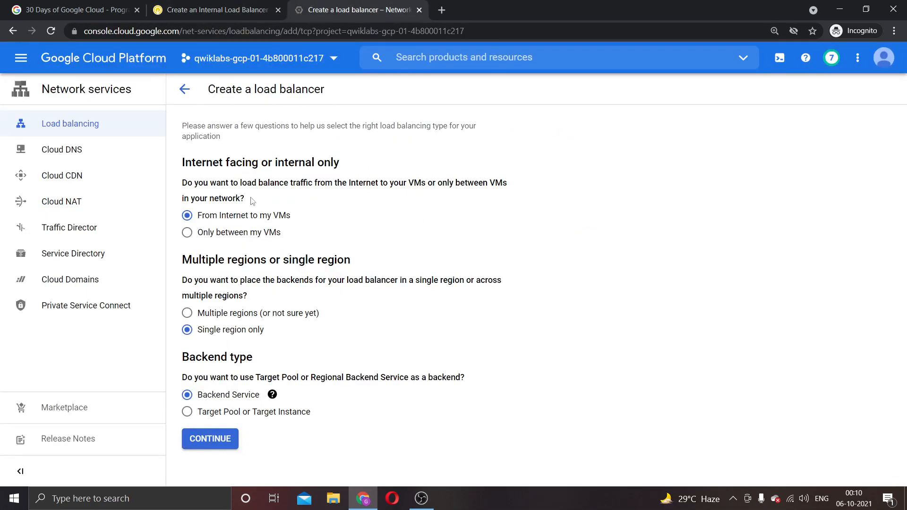
left_click(226, 233)
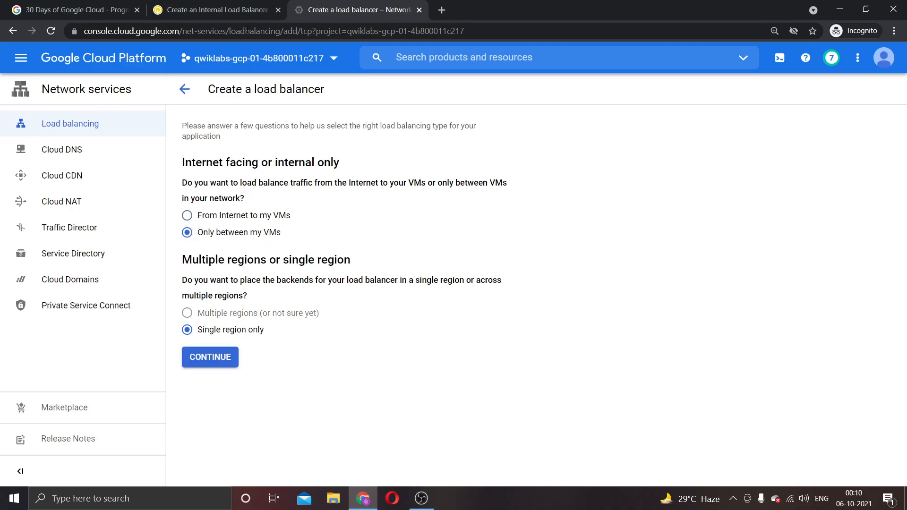
left_click(207, 6)
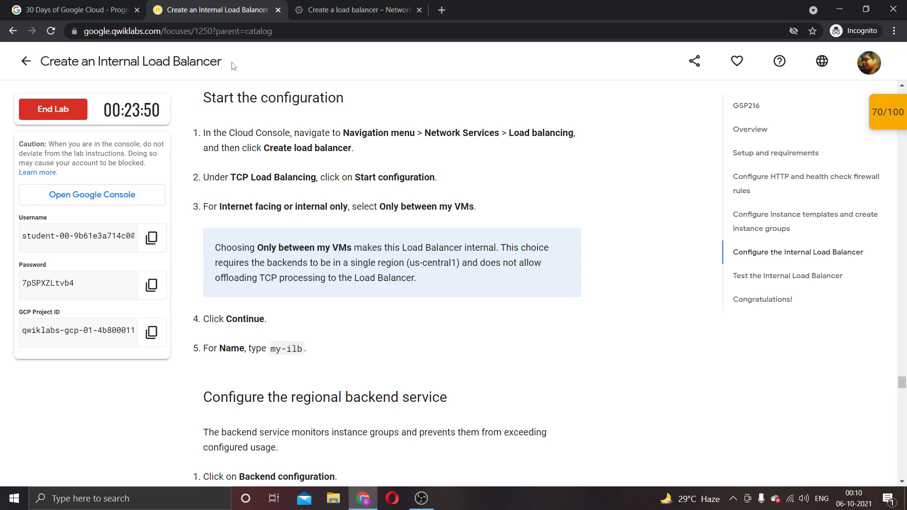
left_click(302, 7)
left_click(210, 357)
Copy the name my-ilb from the lab instructions and enter it as the load balancer's name
left_click(218, 9)
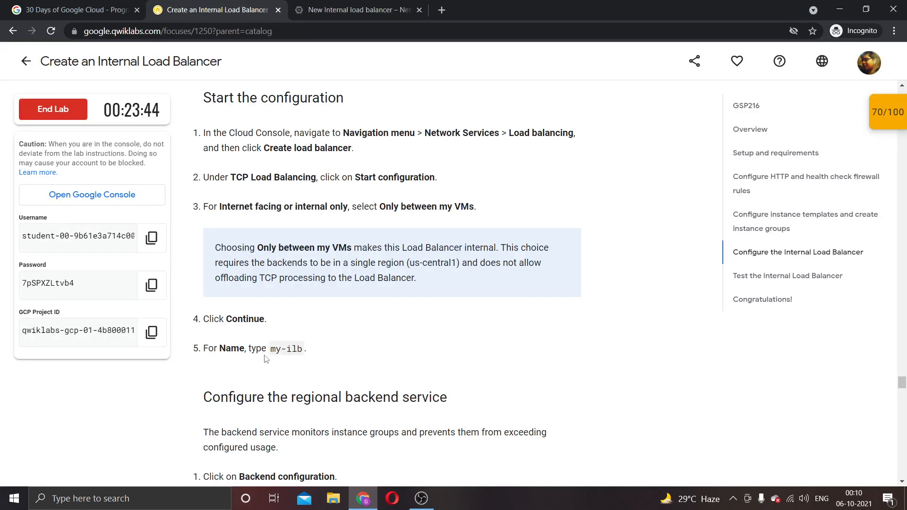
left_click_drag(271, 357, 300, 352)
key("ctrl+c")
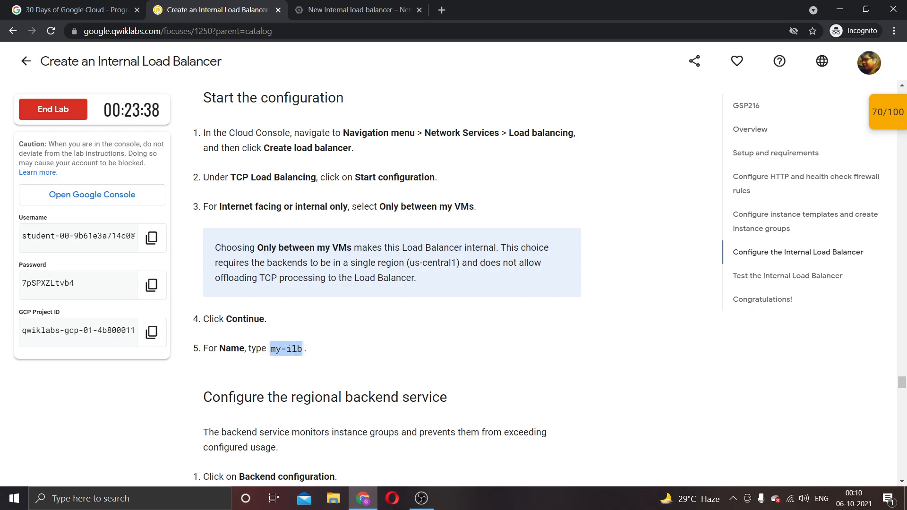
left_click(303, 5)
left_click(257, 3)
left_click(326, 8)
left_click(274, 121)
key("ctrl+v")
Compare the lab's regional backend service instructions with the backend configuration fields of the new internal load balancer
left_click(218, 10)
scroll(272, 310, "down", 1)
scroll(272, 310, "down", 2)
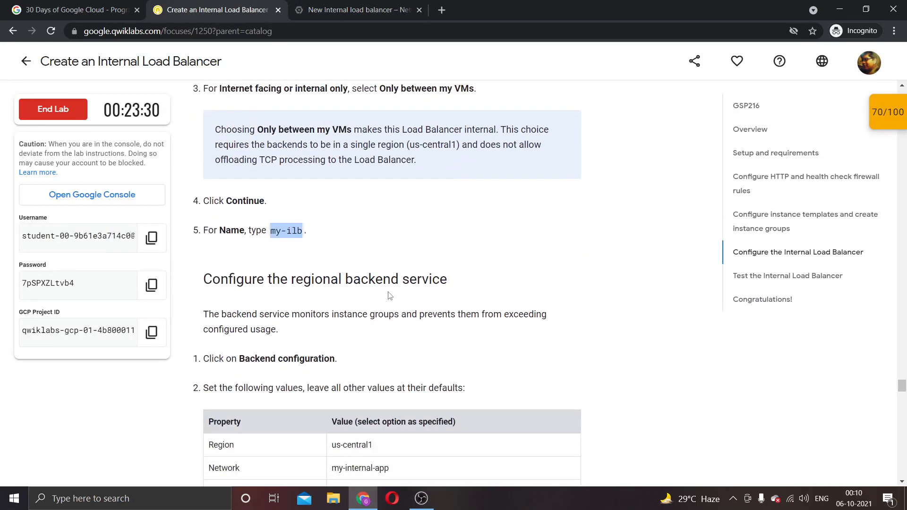
scroll(389, 296, "down", 4)
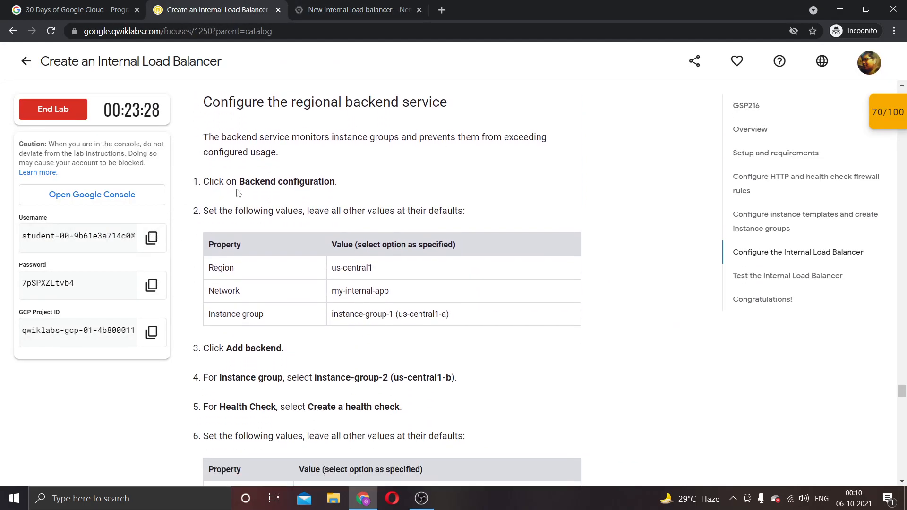
left_click(307, 3)
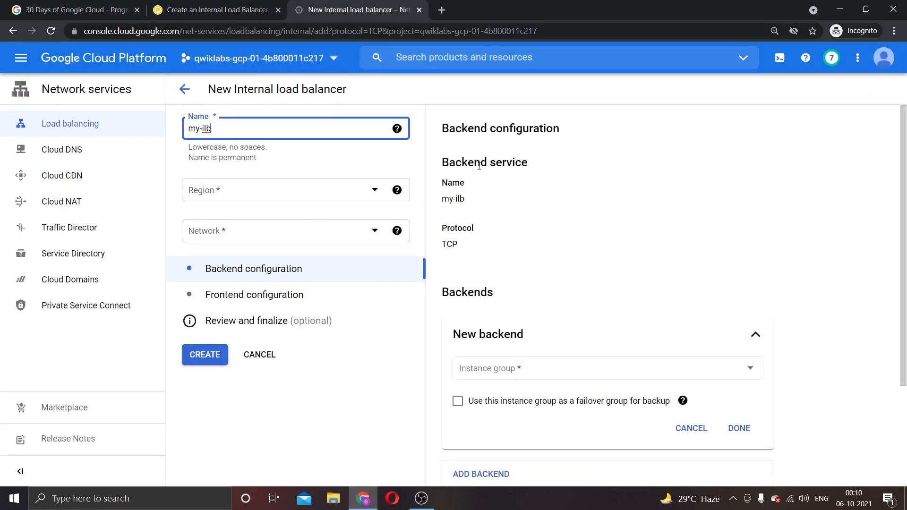
left_click(485, 127)
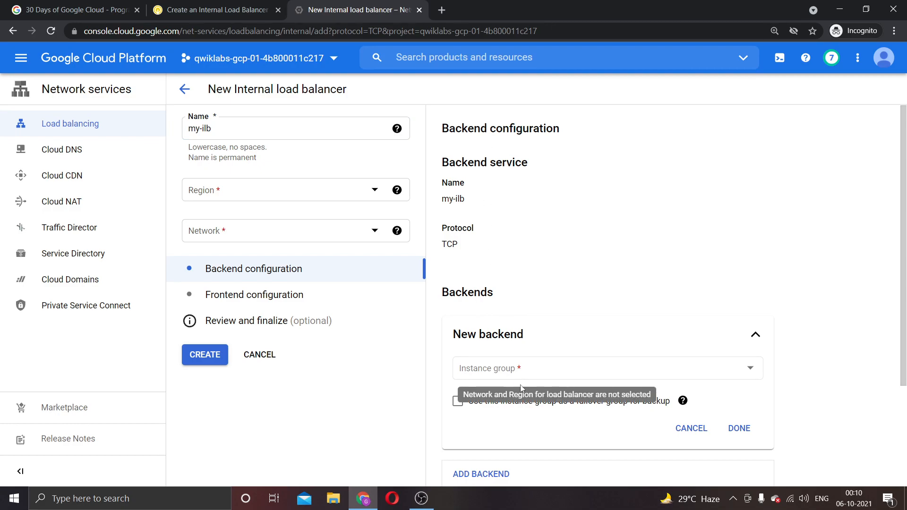
left_click(244, 3)
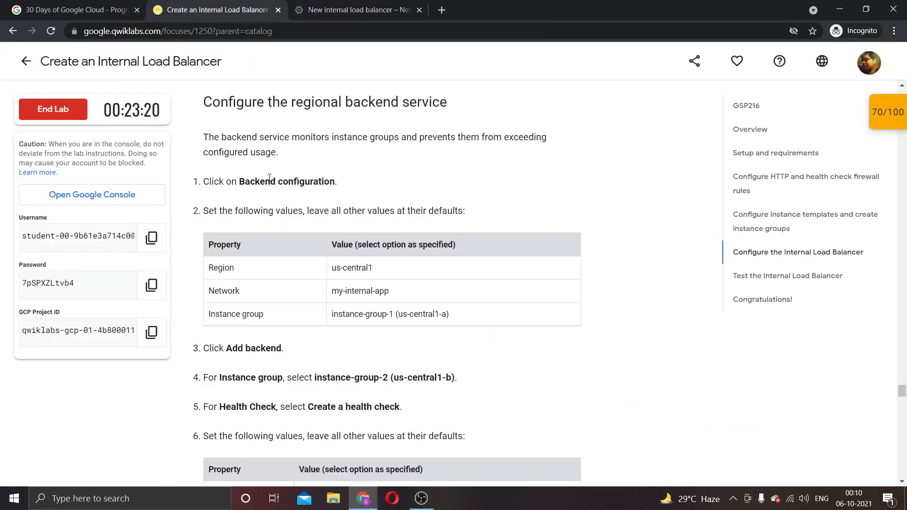
scroll(334, 214, "down", 3)
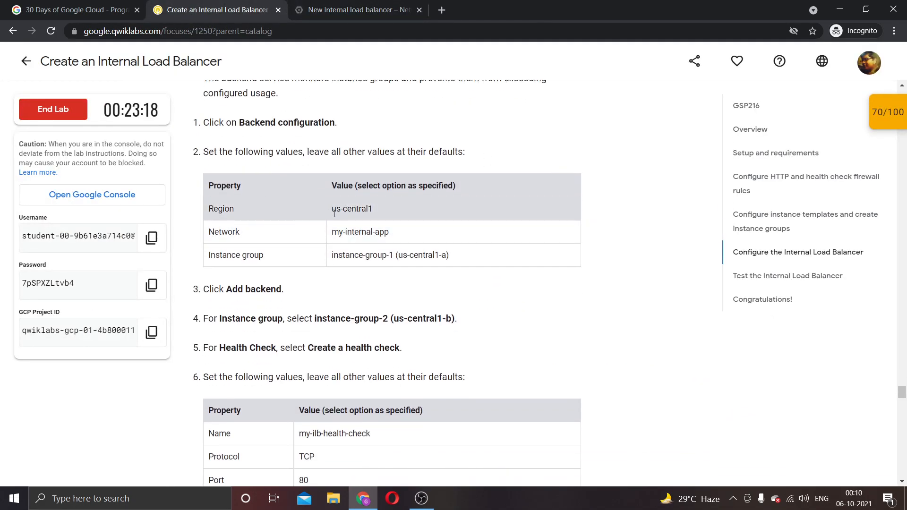
left_click(338, 5)
scroll(509, 368, "down", 1)
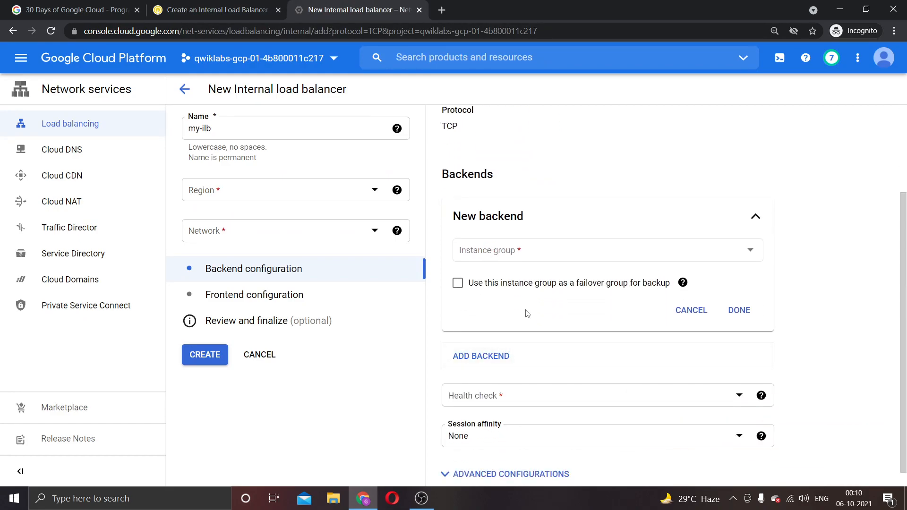
left_click(188, 14)
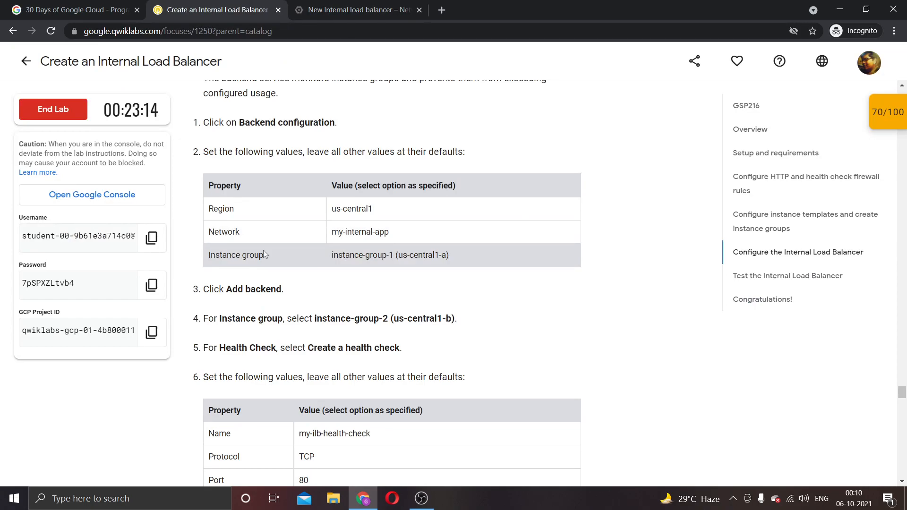
scroll(199, 271, "up", 3)
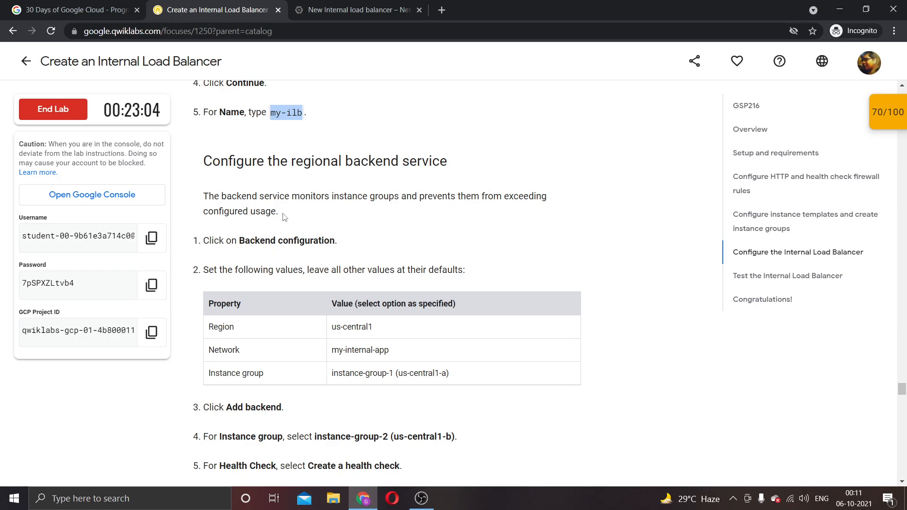
left_click(347, 9)
scroll(515, 326, "up", 3)
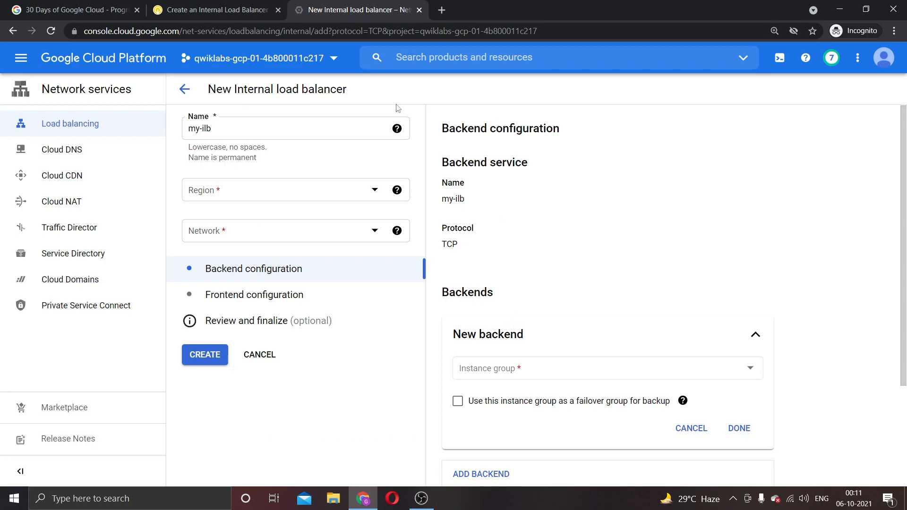
left_click(178, 5)
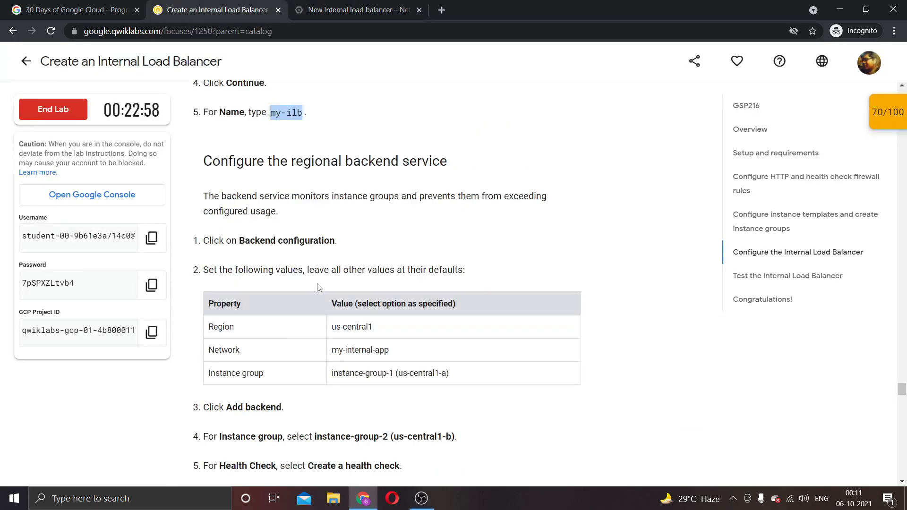
scroll(312, 288, "down", 1)
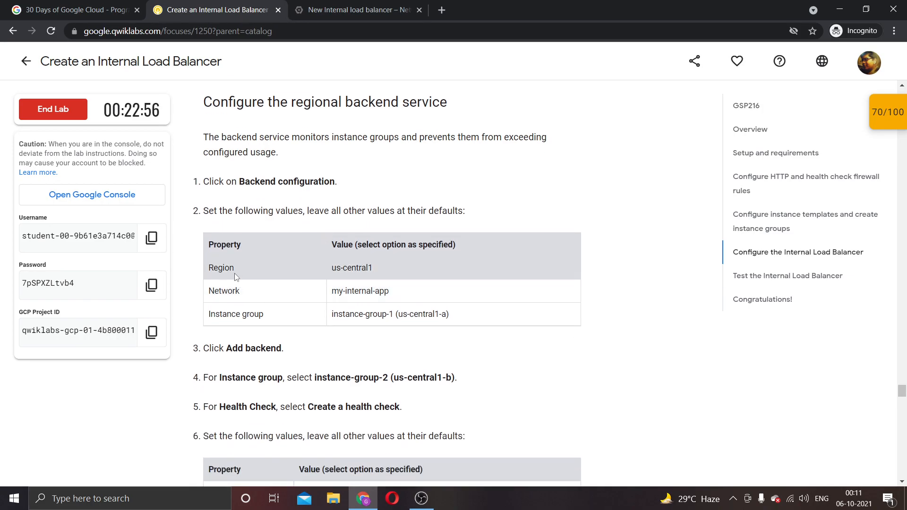
Set the internal load balancer's region to us-central1 (Iowa), checking the value against the lab instructions
left_click(360, 8)
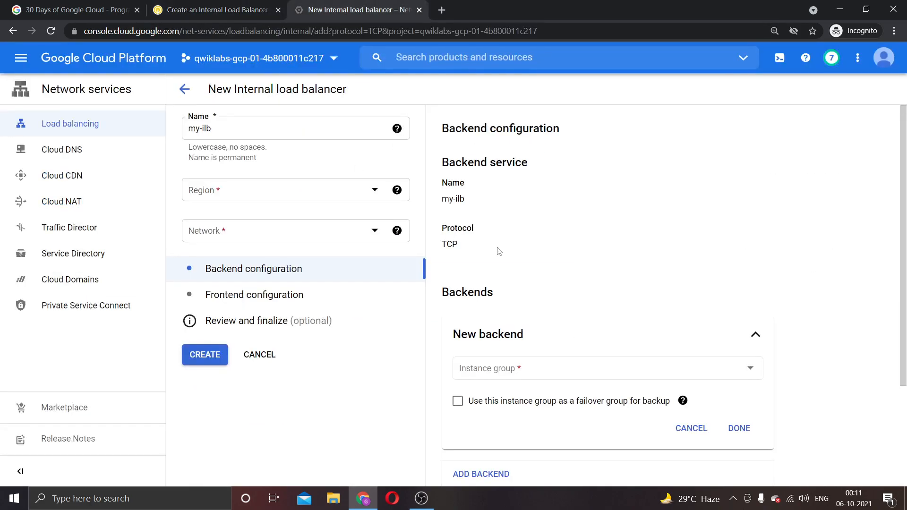
scroll(503, 258, "down", 3)
scroll(502, 257, "up", 3)
left_click(257, 193)
left_click(189, 9)
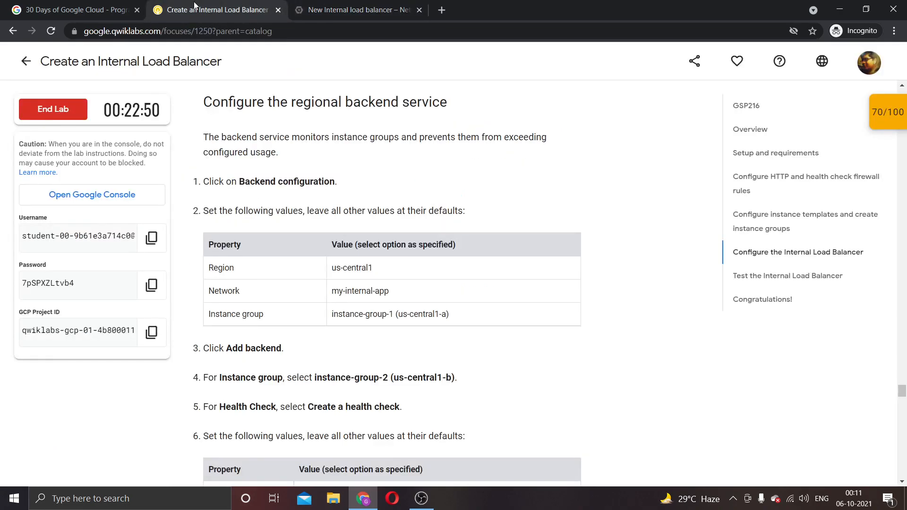
left_click(336, 7)
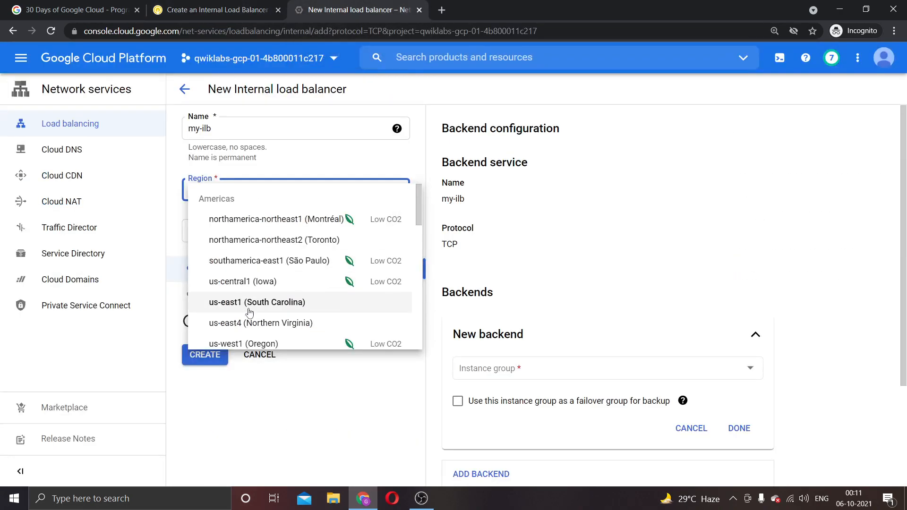
left_click(255, 285)
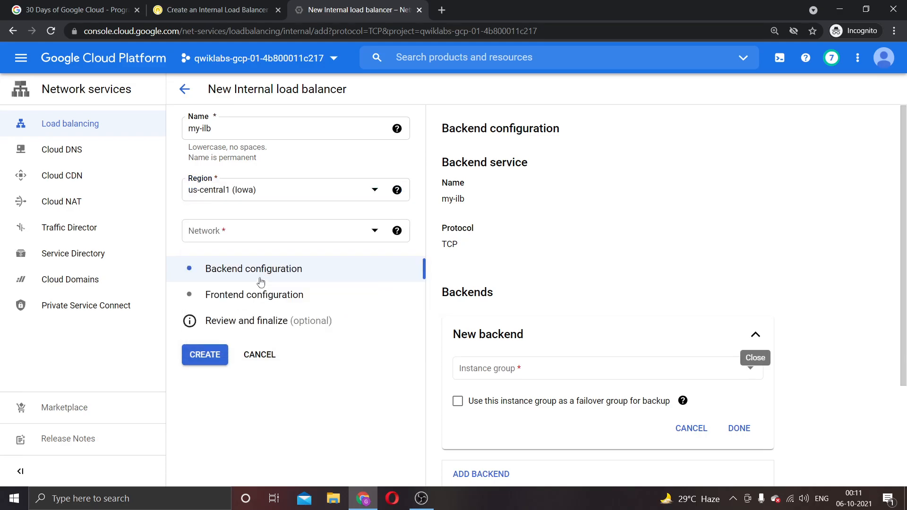
Set the load balancer's network to my-internal-app, checking the value against the lab instructions
left_click(173, 6)
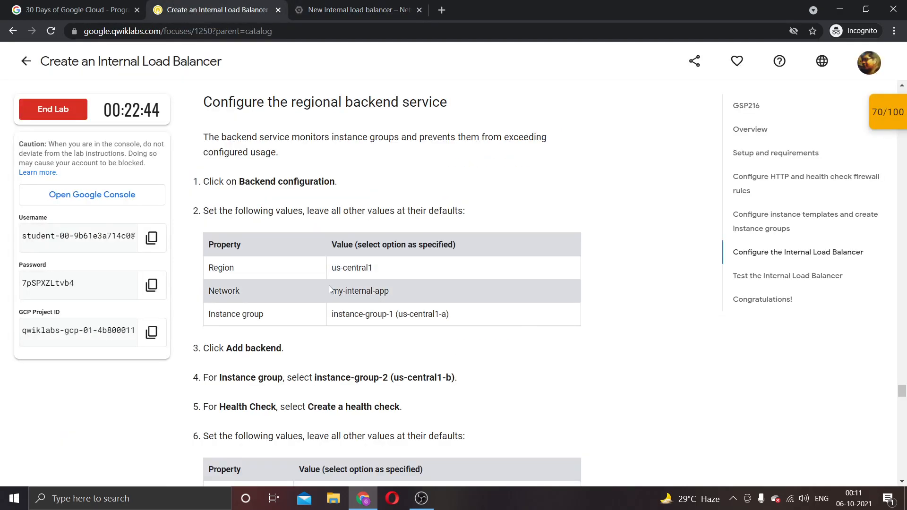
left_click(352, 6)
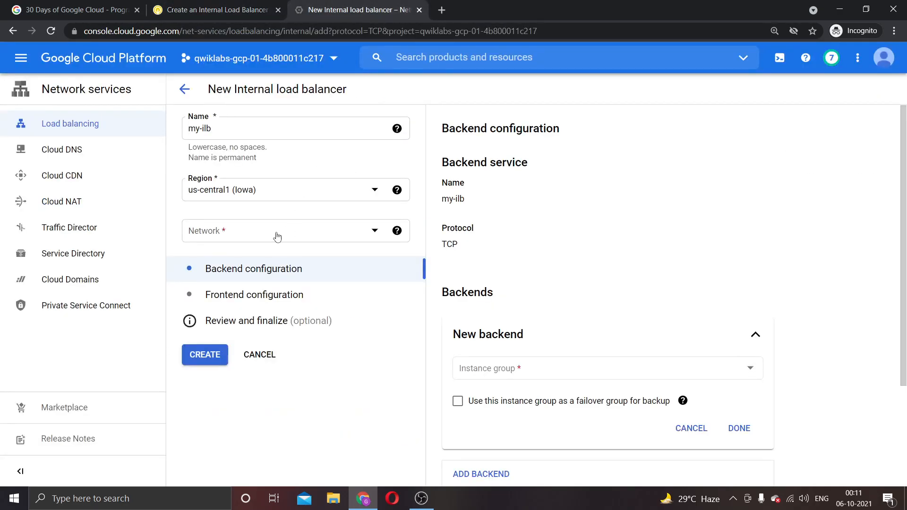
left_click(279, 235)
left_click(272, 298)
Choose instance-group-1 (us-central1-a) as the first backend's instance group, as the lab's backend service table specifies
left_click(215, 10)
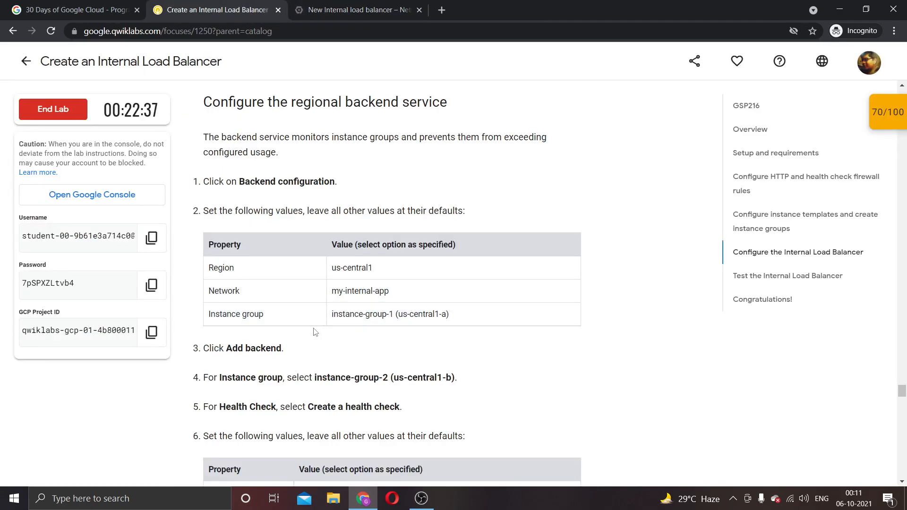
left_click_drag(334, 315, 461, 308)
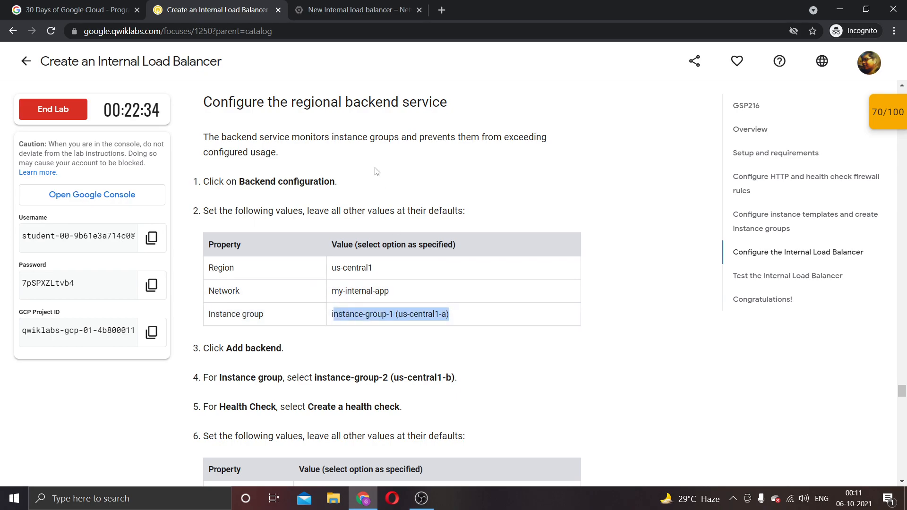
left_click_drag(330, 315, 459, 318)
key("ctrl+c")
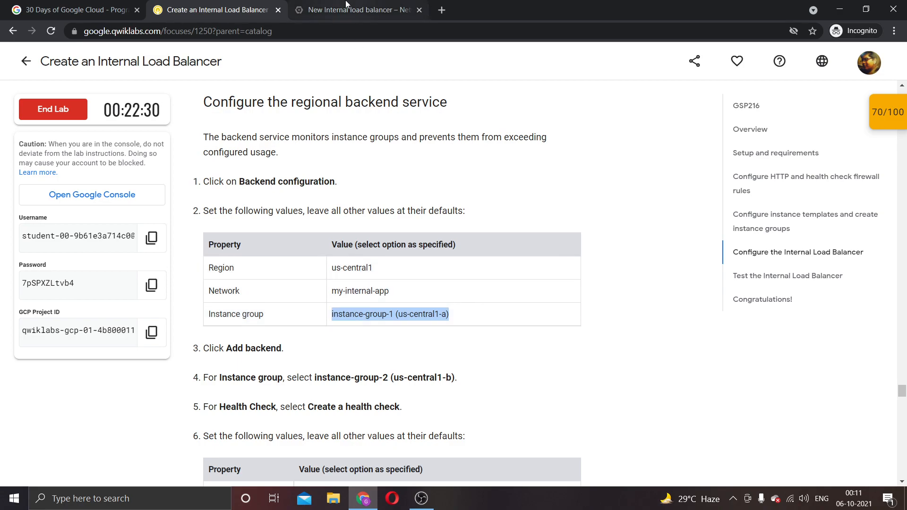
left_click(359, 9)
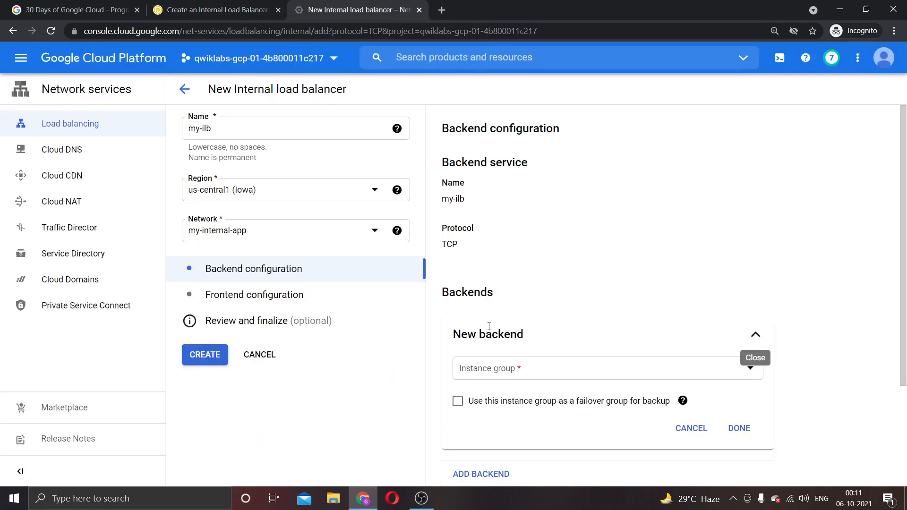
left_click(502, 372)
key("ctrl+v")
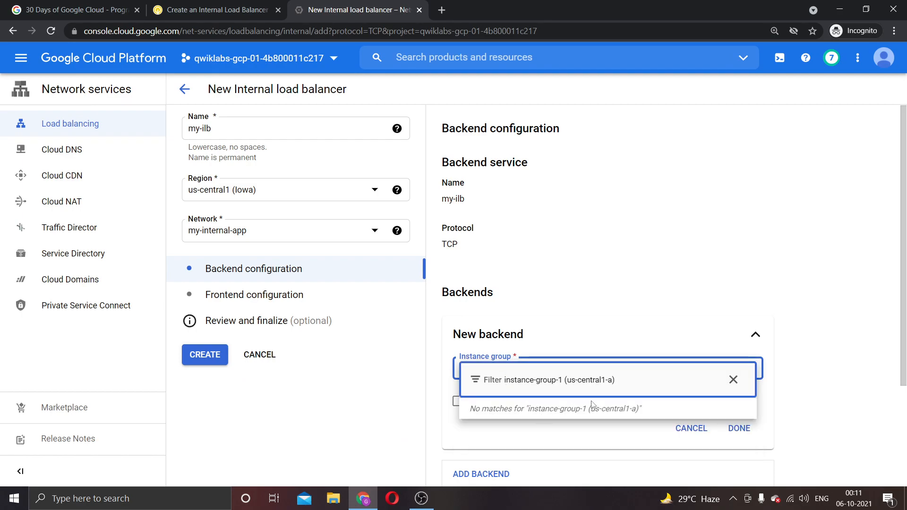
left_click(601, 410)
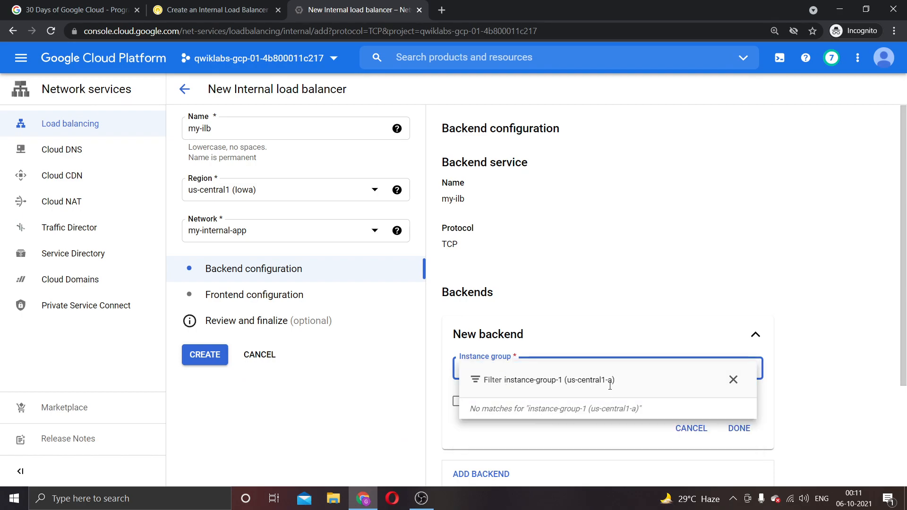
left_click_drag(619, 385, 491, 390)
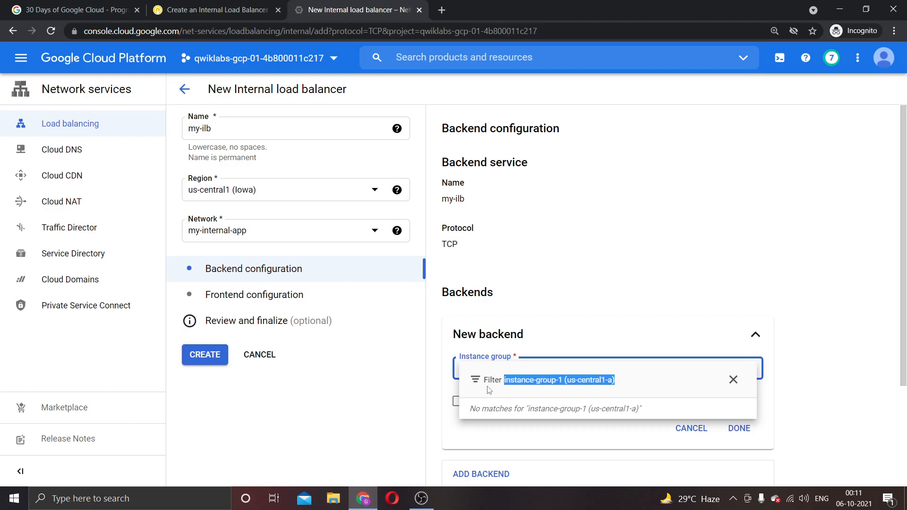
key("BackSpace")
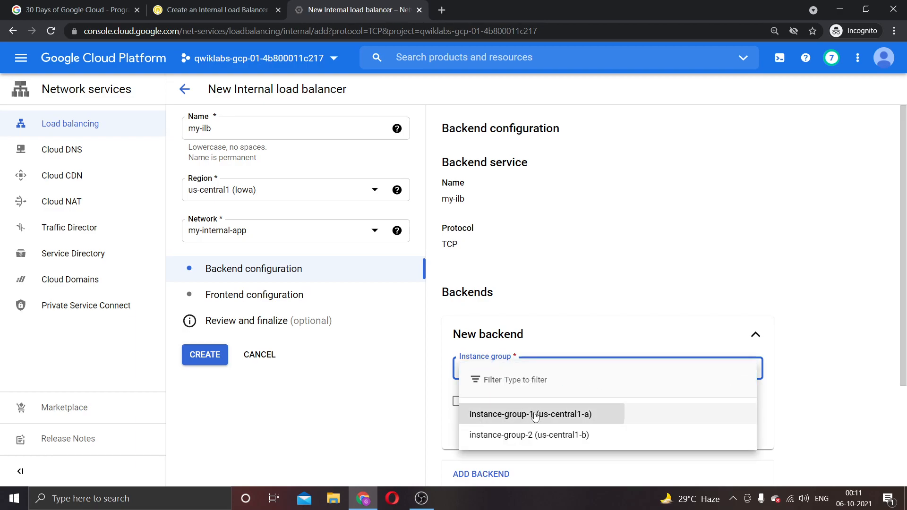
left_click(535, 415)
Check the lab's backend table and add a second backend entry to the backend service
left_click(236, 10)
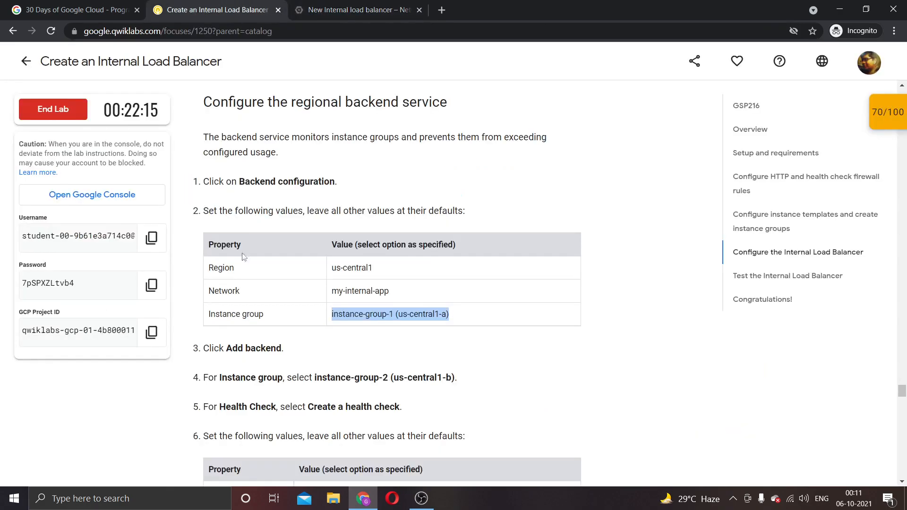
left_click(341, 9)
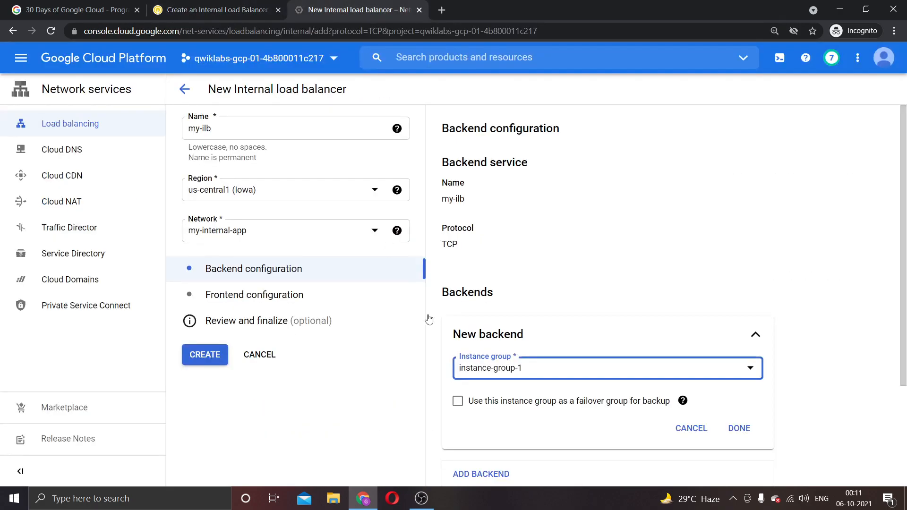
scroll(502, 416, "down", 1)
left_click(492, 424)
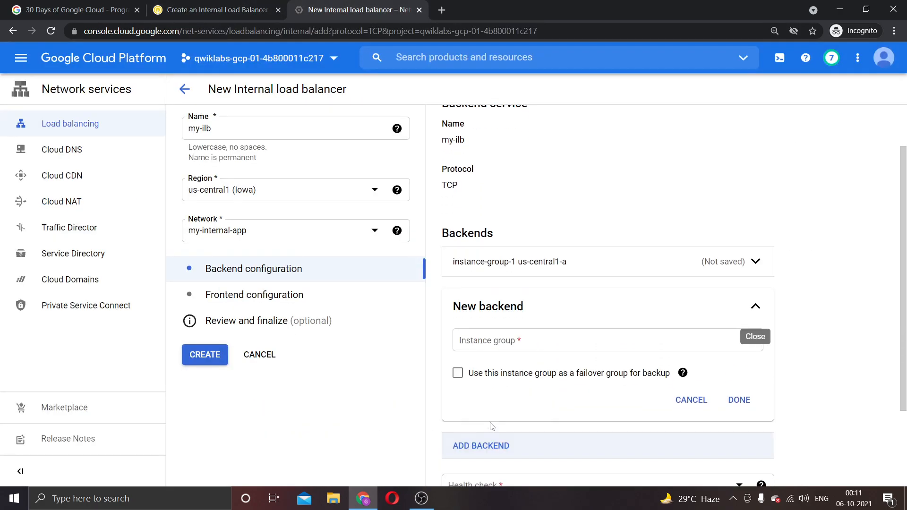
Review the lab's backend steps, reopen the instance-group-1 backend and complete its entry
left_click(206, 8)
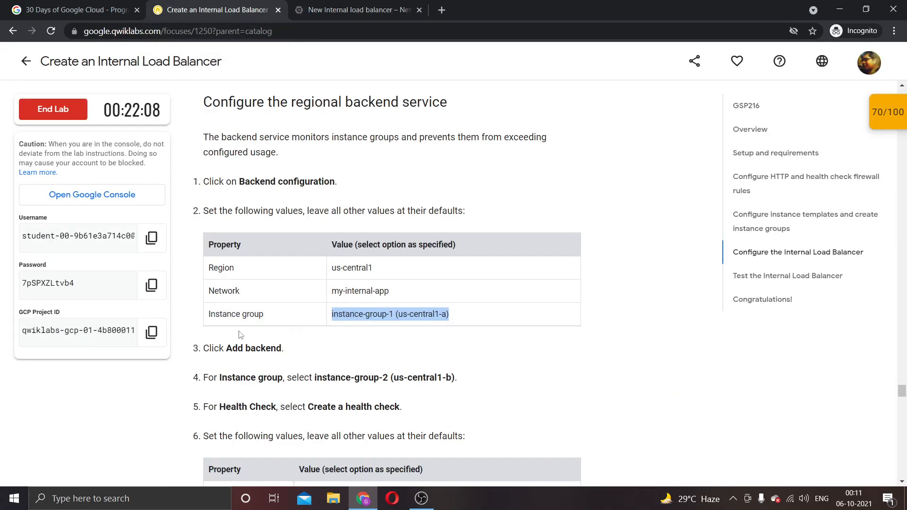
left_click(359, 9)
left_click(755, 259)
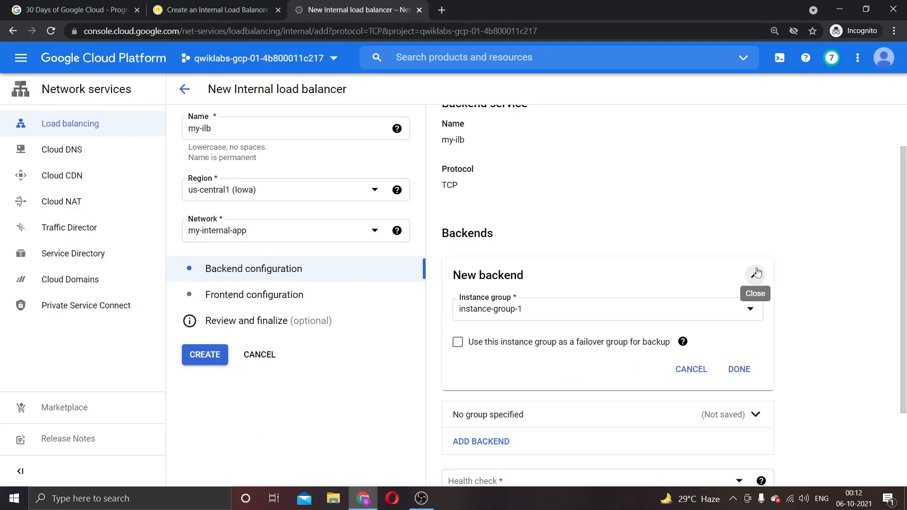
left_click(740, 370)
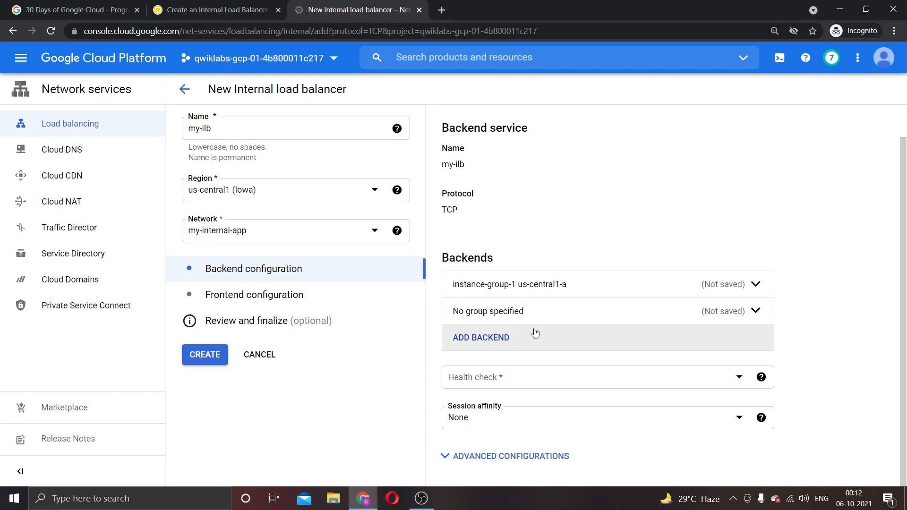
Set the second backend's instance group to instance-group-2 (us-central1-b), following the lab instructions, and complete that entry
mouse_move(543, 312)
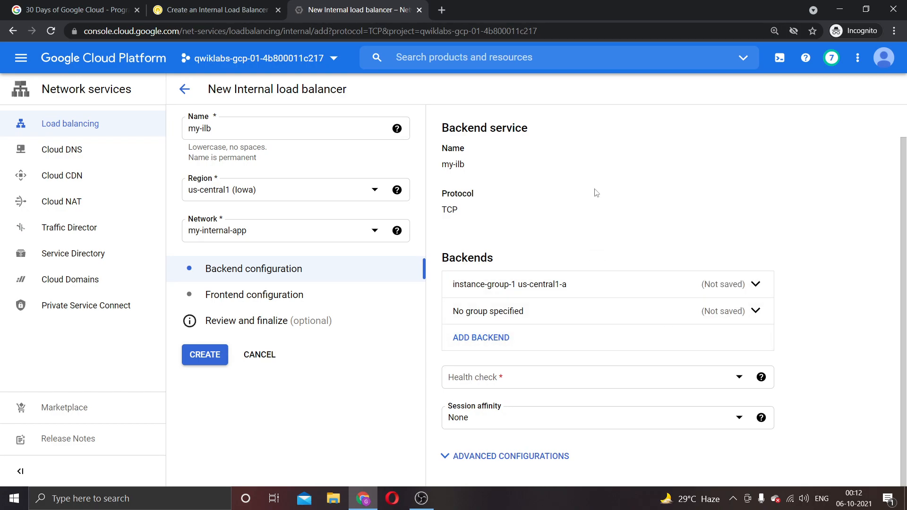
left_click(534, 311)
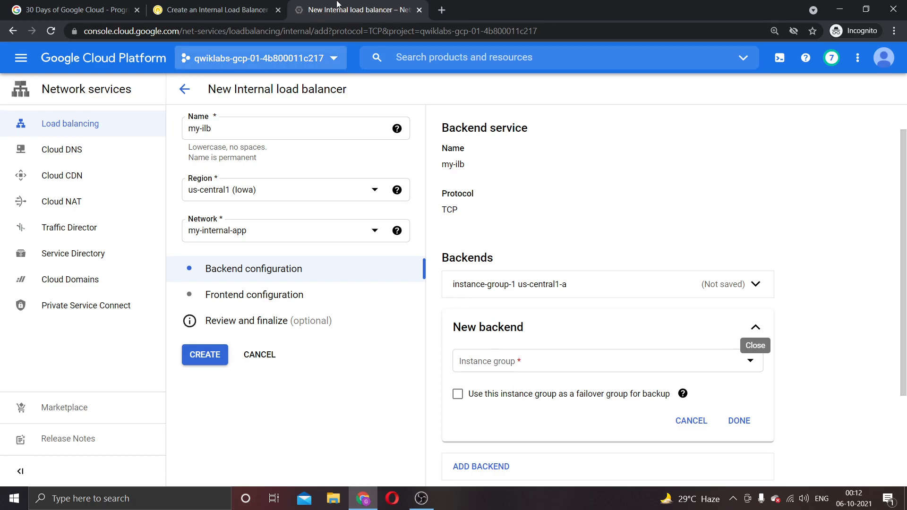
left_click(154, 5)
scroll(336, 362, "down", 3)
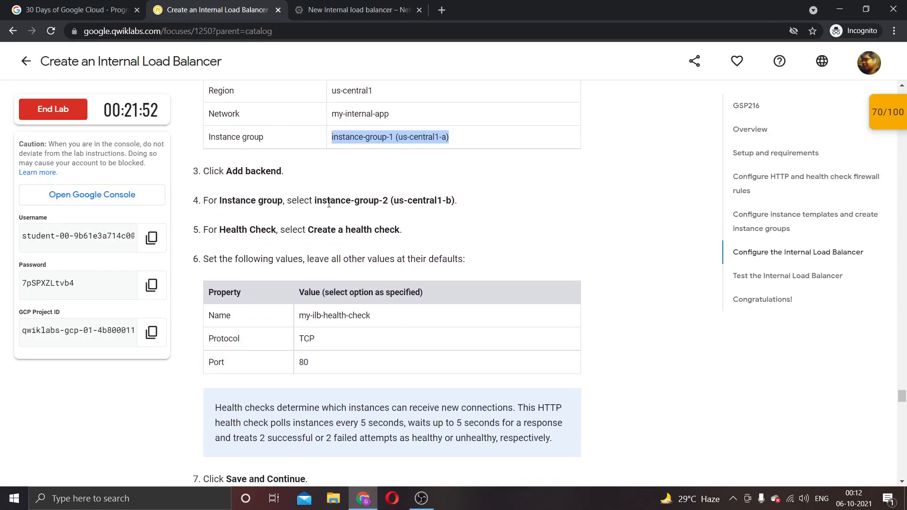
left_click(360, 7)
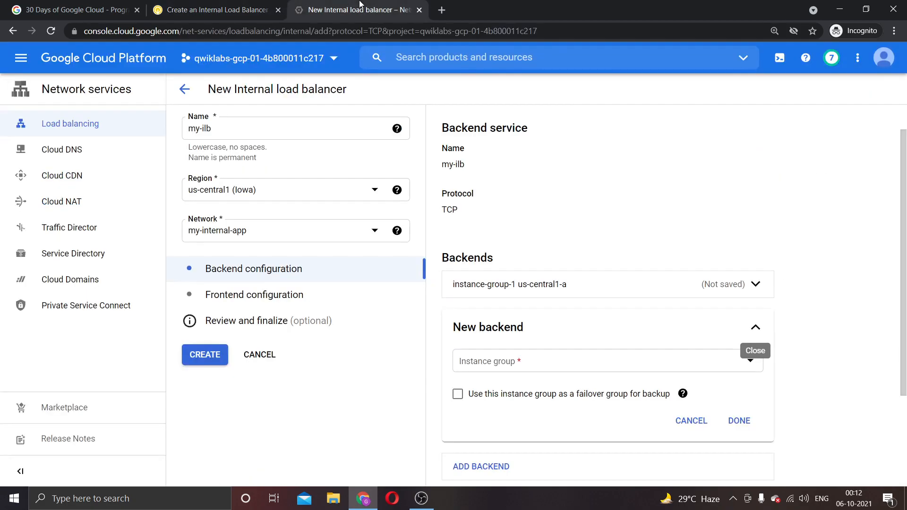
left_click(495, 368)
left_click(513, 428)
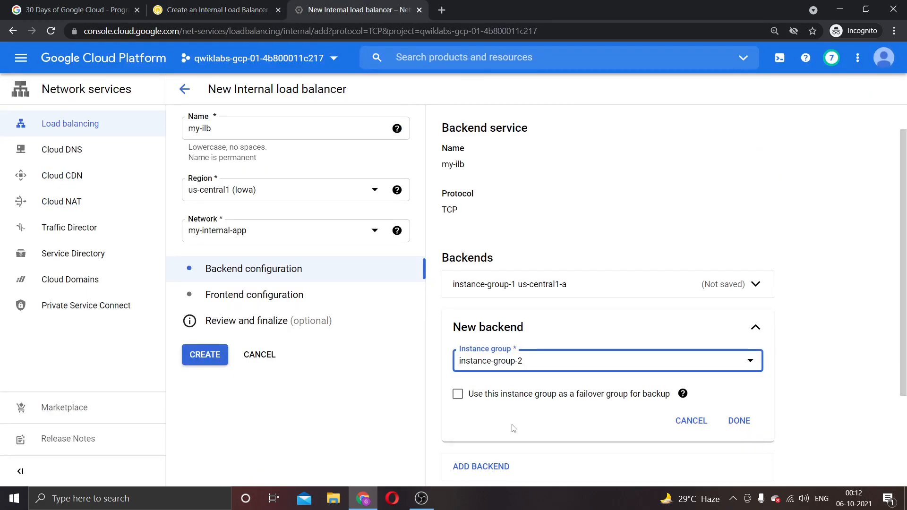
left_click(206, 5)
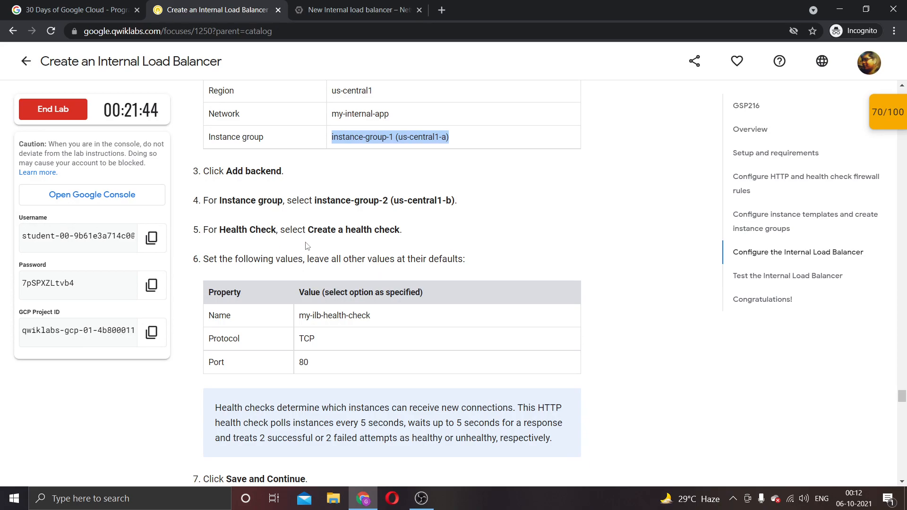
left_click(334, 9)
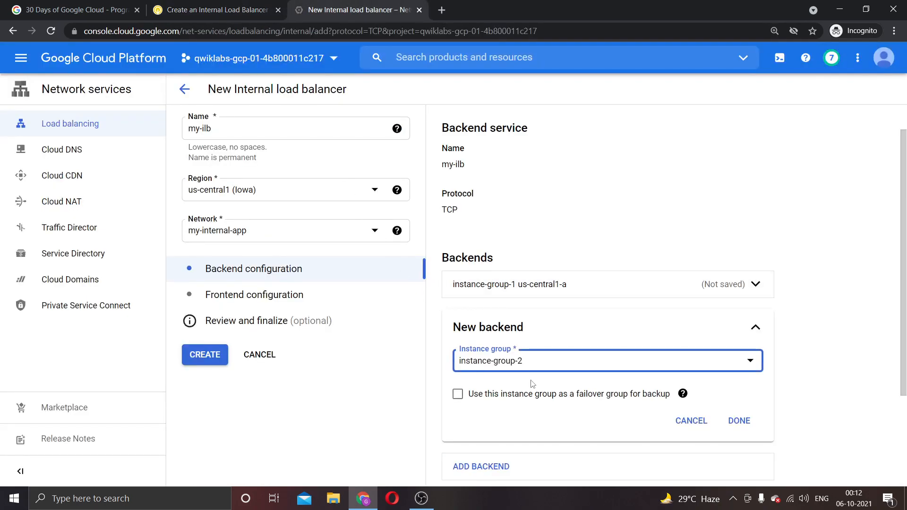
scroll(532, 384, "down", 1)
left_click(738, 362)
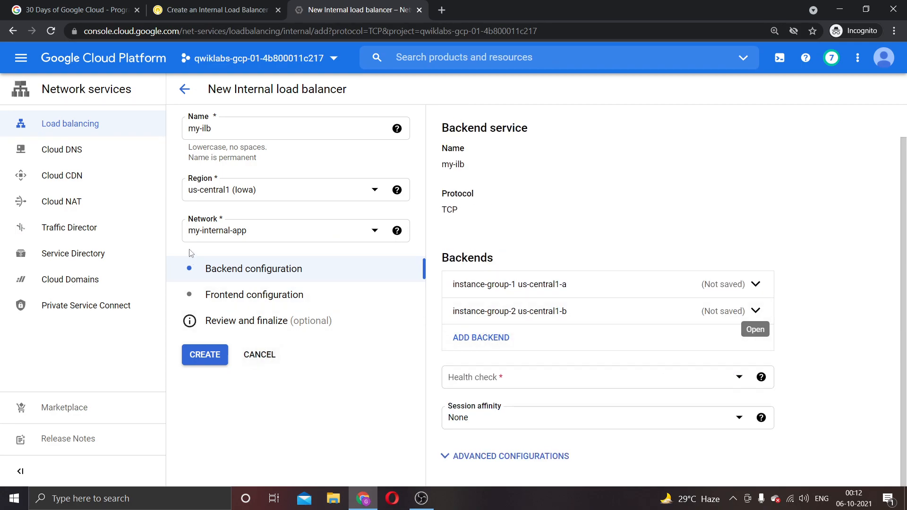
Start creating a health check for the backend service and copy the name my-ilb-health-check from the lab instructions
left_click(501, 388)
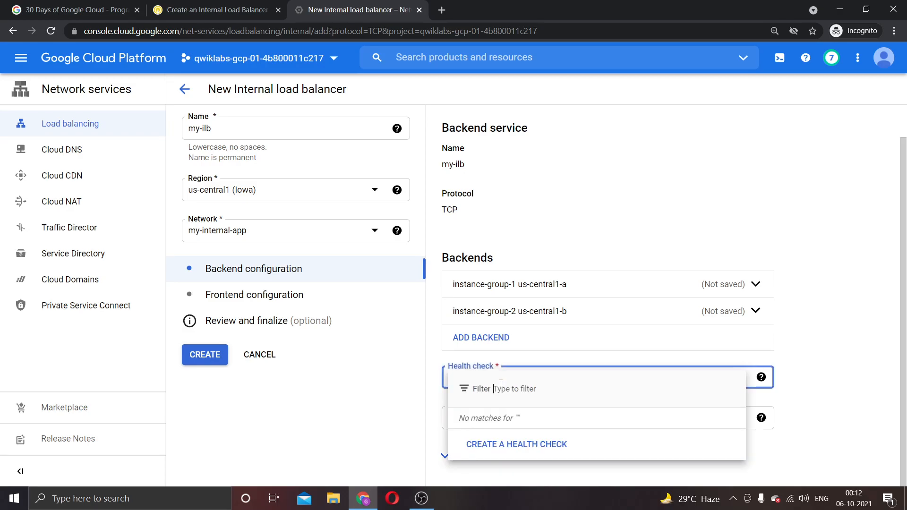
left_click(529, 454)
left_click(213, 9)
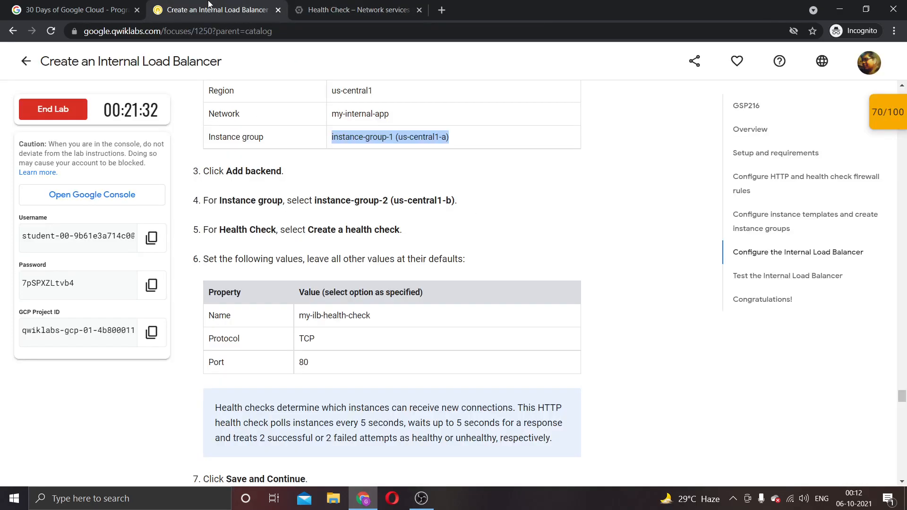
left_click_drag(301, 316, 402, 328)
key("ctrl+c")
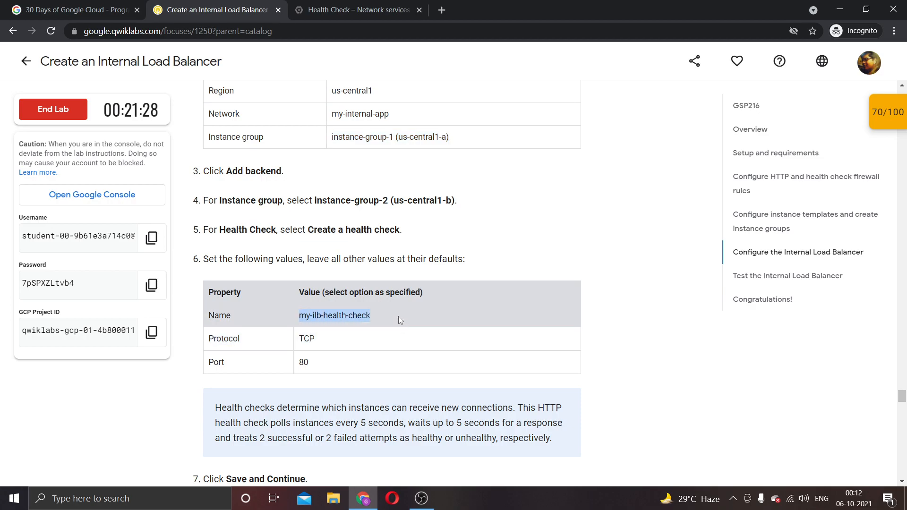
left_click(319, 6)
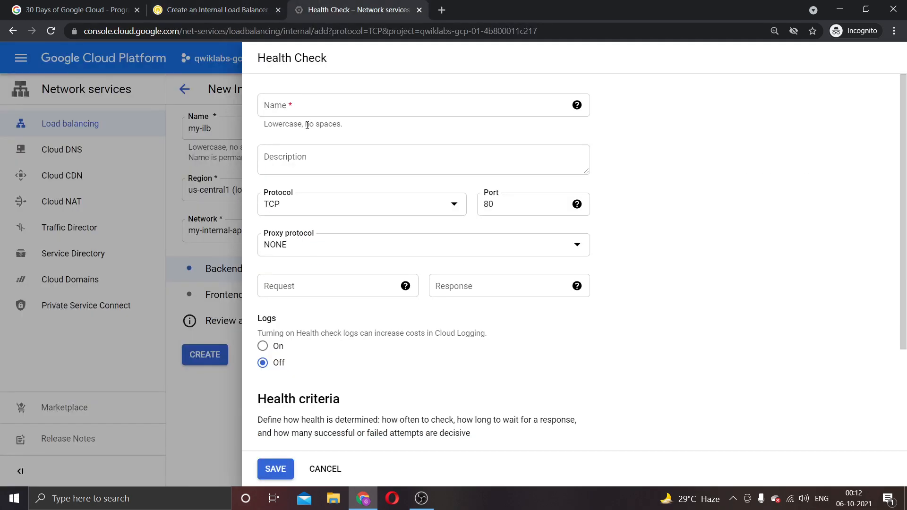
left_click(305, 110)
key("ctrl+v")
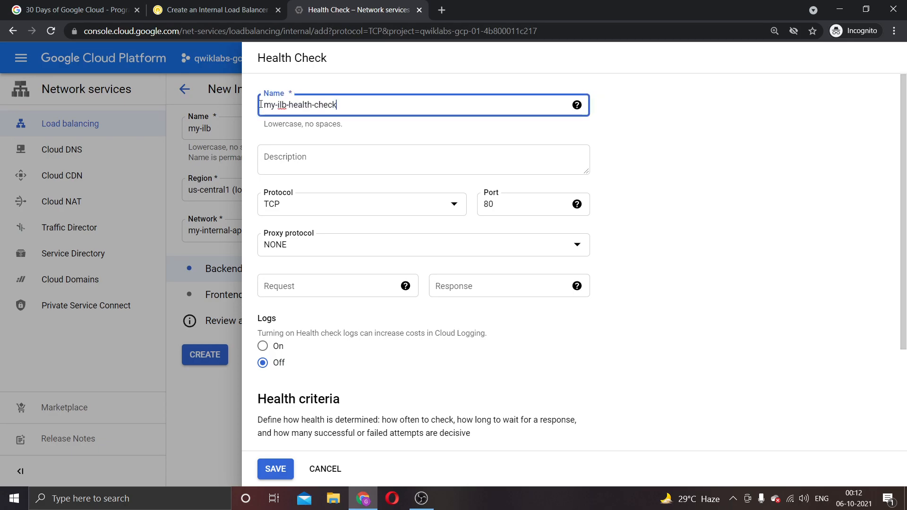
left_click(222, 5)
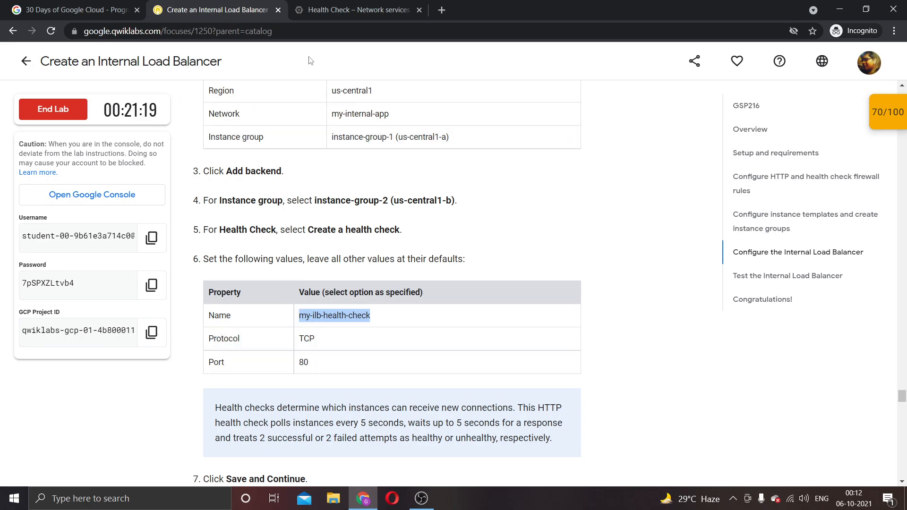
left_click(351, 7)
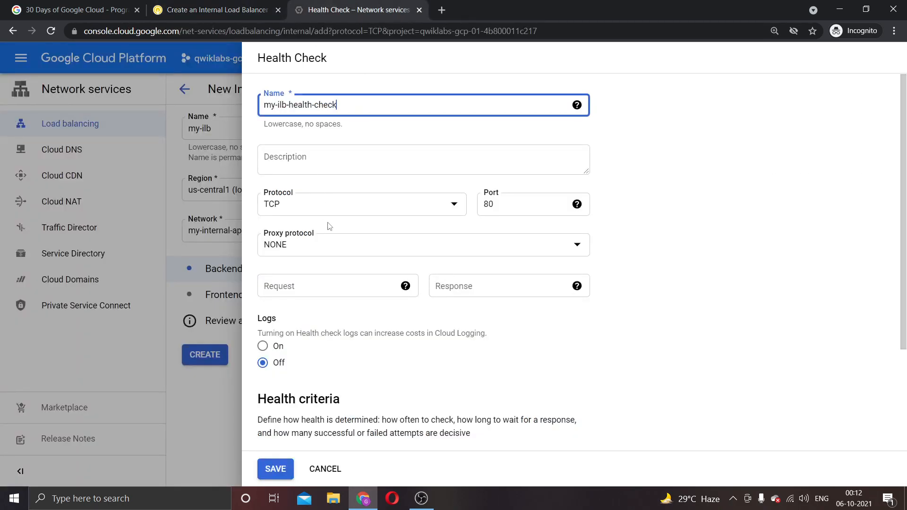
left_click(208, 255)
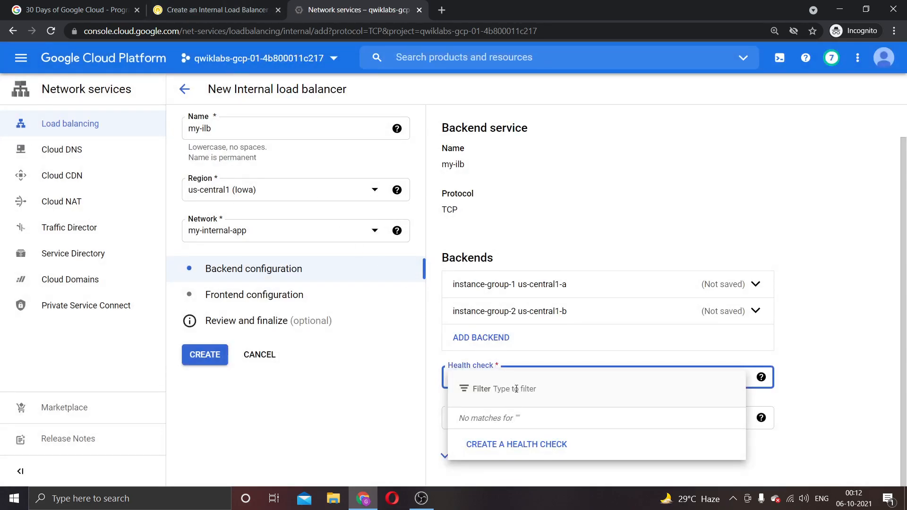
Open a new health check form, name it my-ilb-health-check, and compare its settings with the lab instructions
left_click(509, 443)
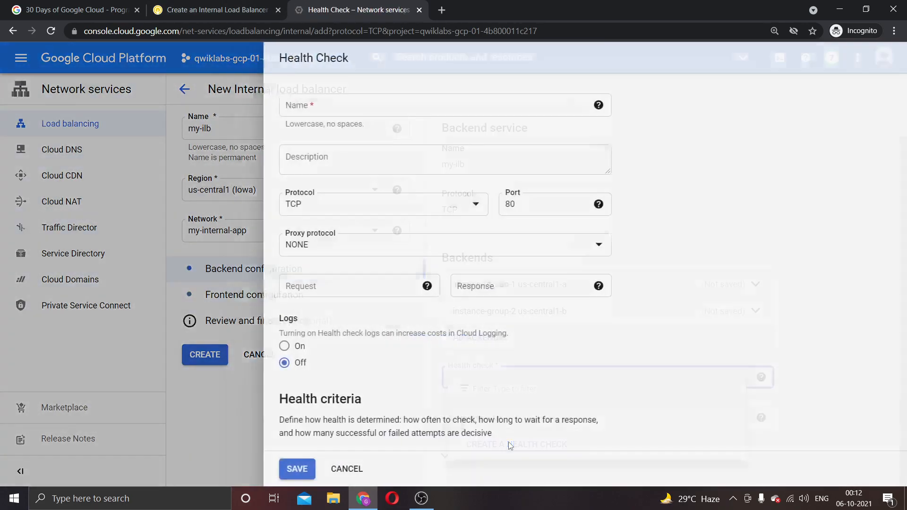
left_click(297, 109)
key("ctrl+v")
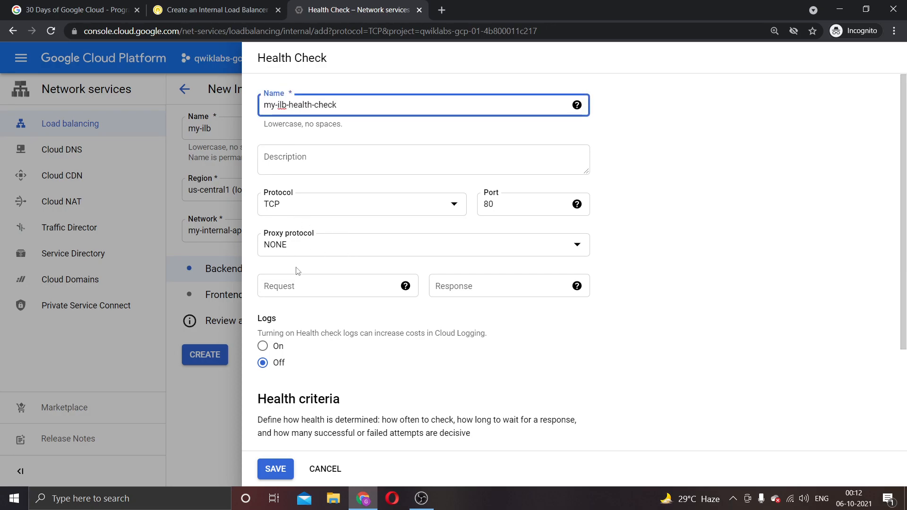
left_click(200, 9)
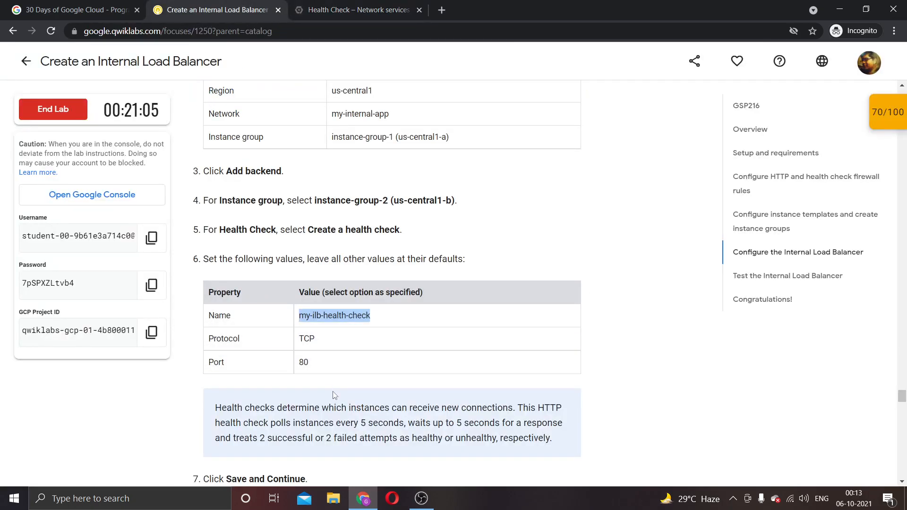
Save the my-ilb-health-check health check with protocol TCP and port 80 for the backend service
scroll(332, 394, "down", 3)
left_click(333, 9)
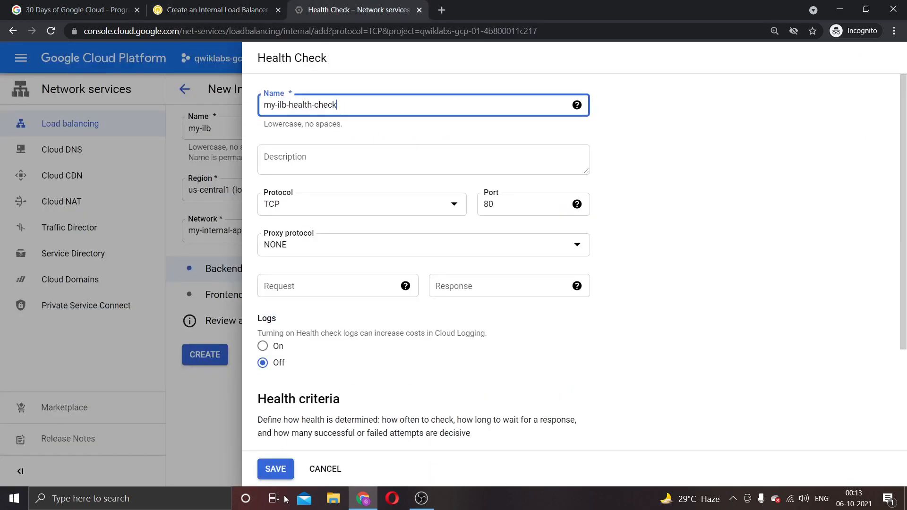
left_click(276, 470)
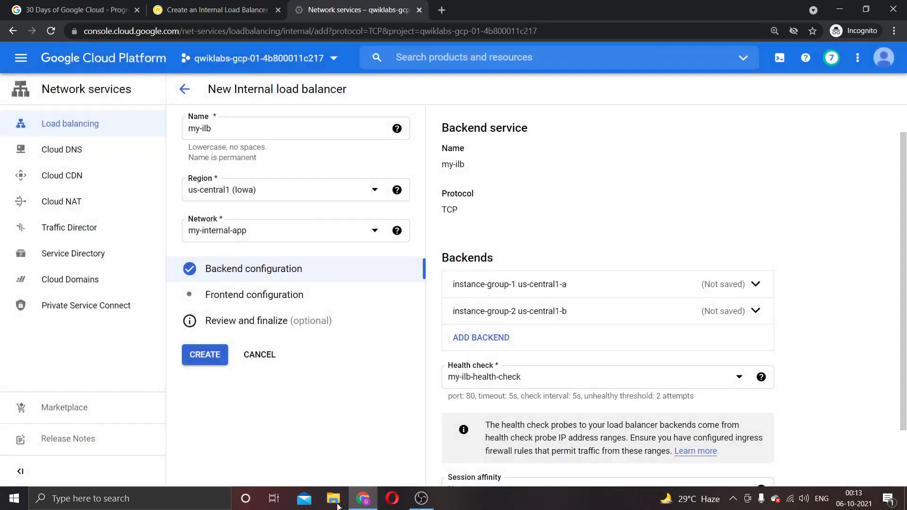
scroll(477, 440, "down", 2)
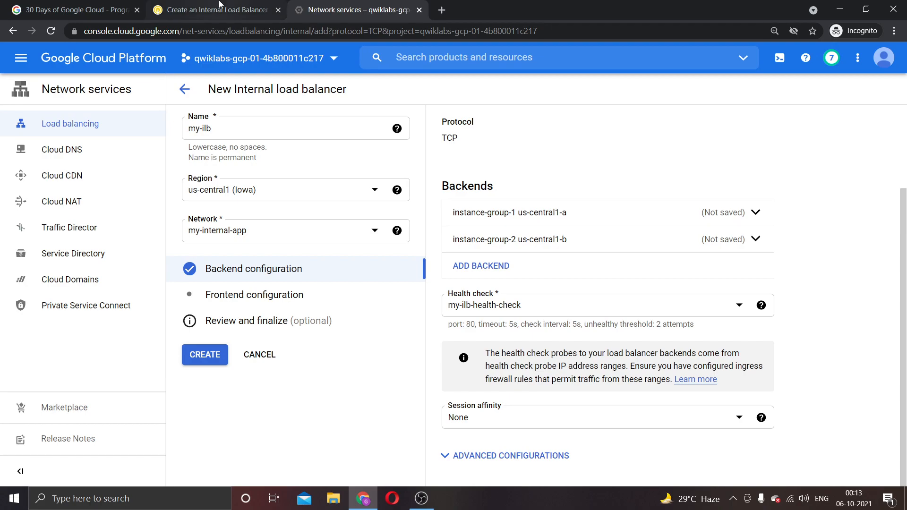
Check the backend configuration against the lab instructions and read the lab's frontend configuration requirements
left_click(241, 5)
scroll(249, 290, "down", 4)
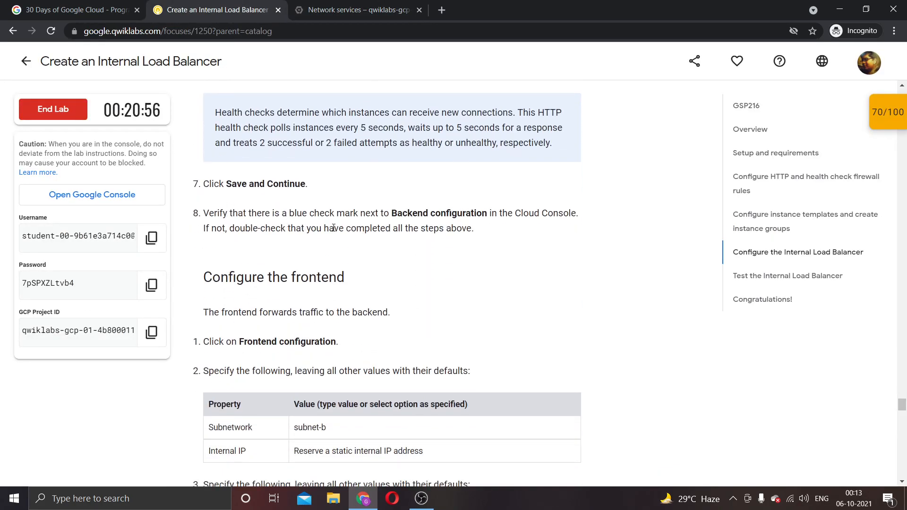
left_click(368, 6)
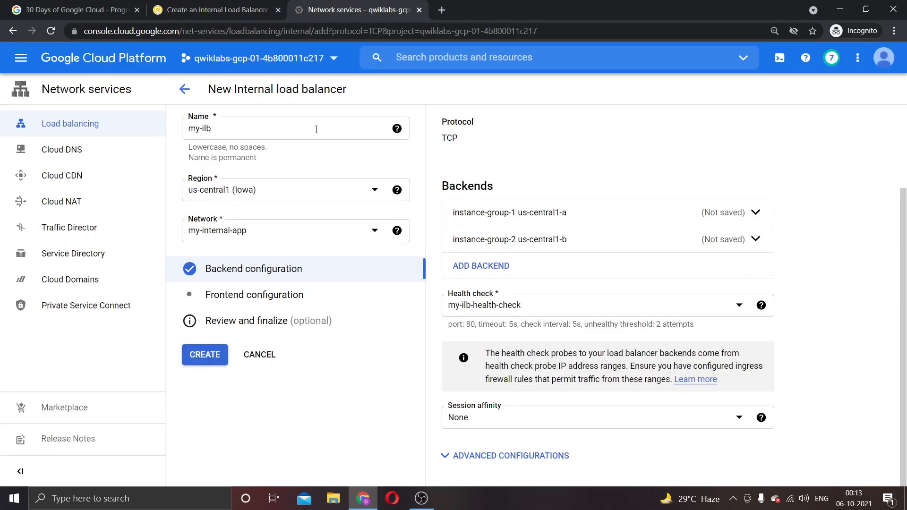
scroll(508, 399, "up", 3)
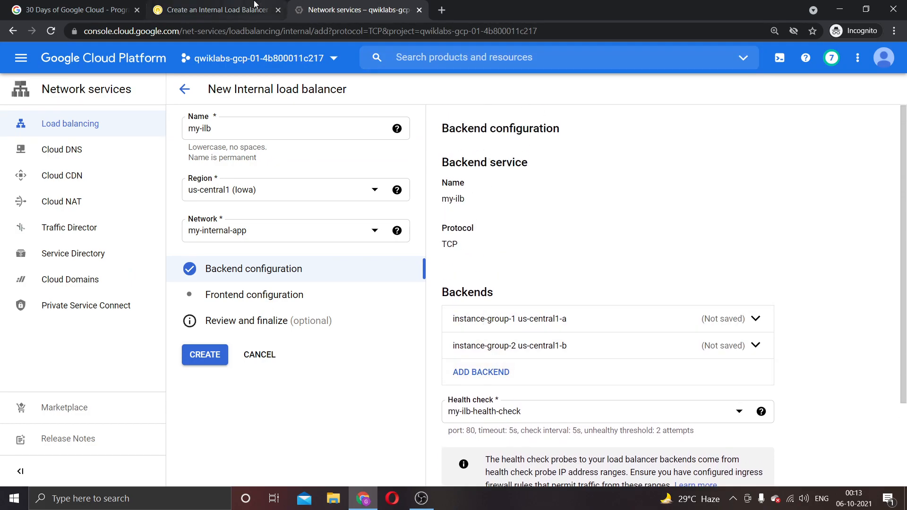
left_click(215, 10)
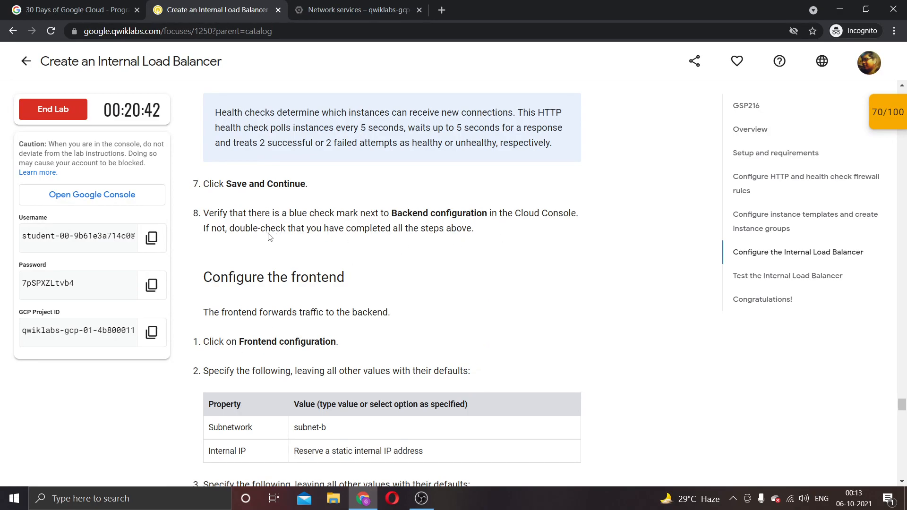
scroll(341, 241, "down", 8)
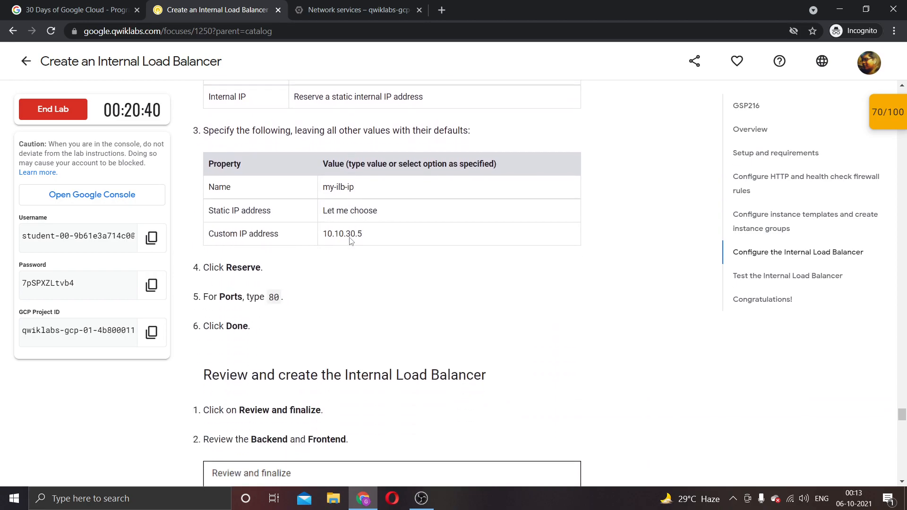
scroll(351, 242, "up", 5)
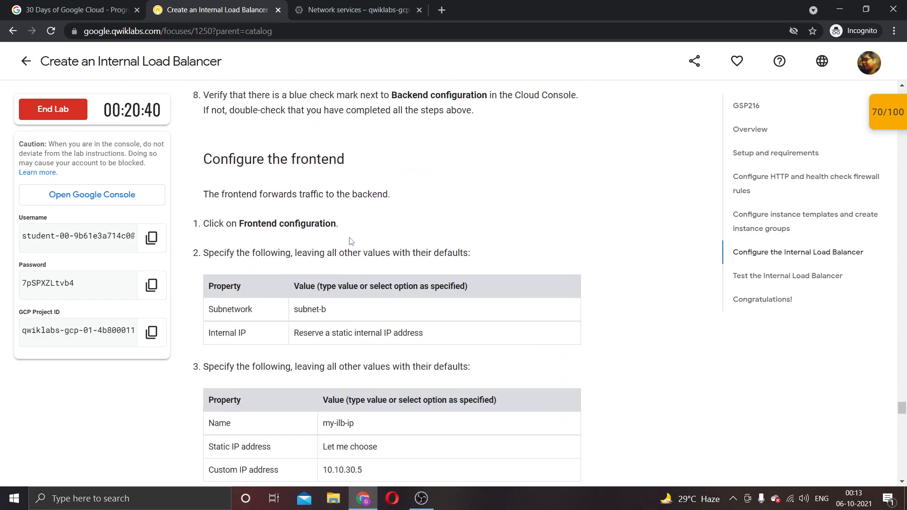
Open the load balancer's frontend configuration and set its subnetwork to subnet-b, as given in the lab instructions
left_click(324, 6)
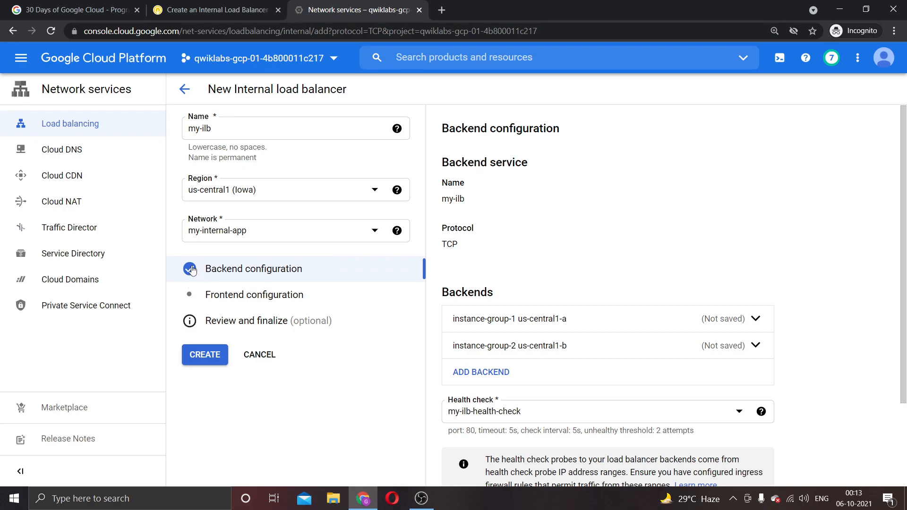
left_click(238, 307)
left_click(218, 9)
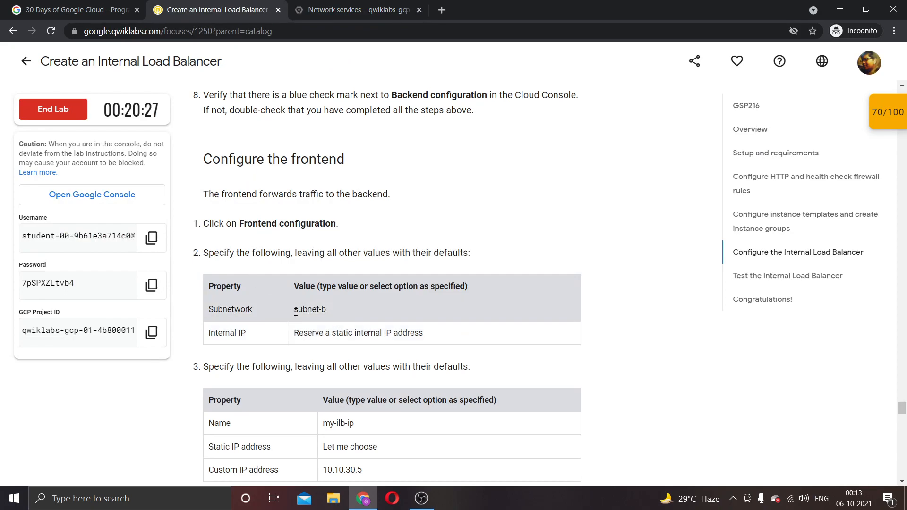
left_click(358, 10)
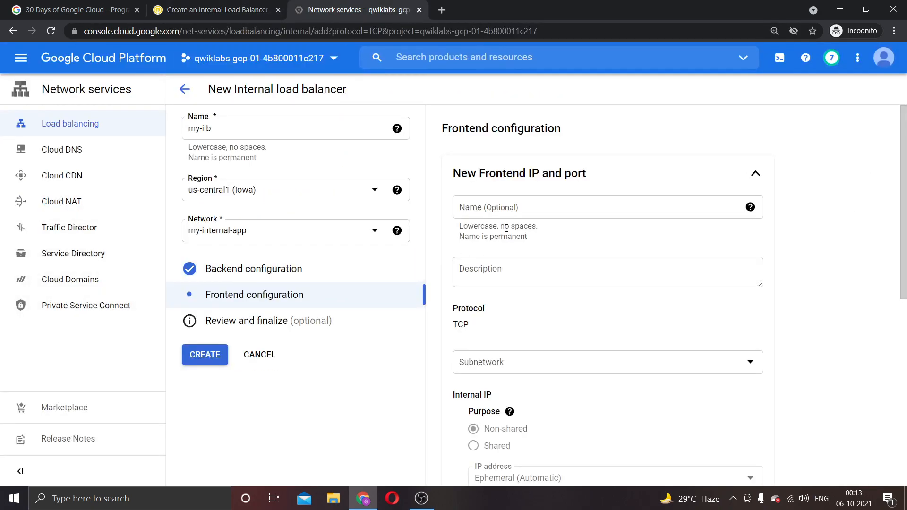
left_click(227, 6)
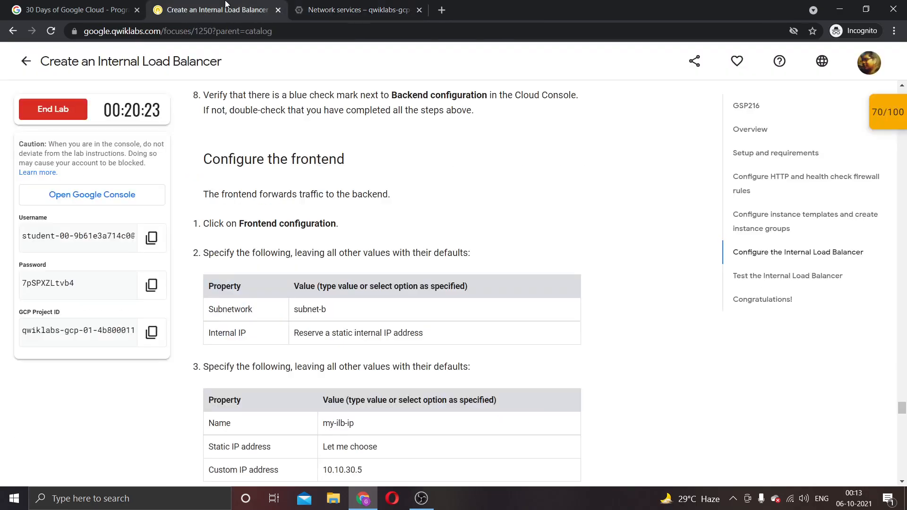
left_click_drag(291, 310, 331, 313)
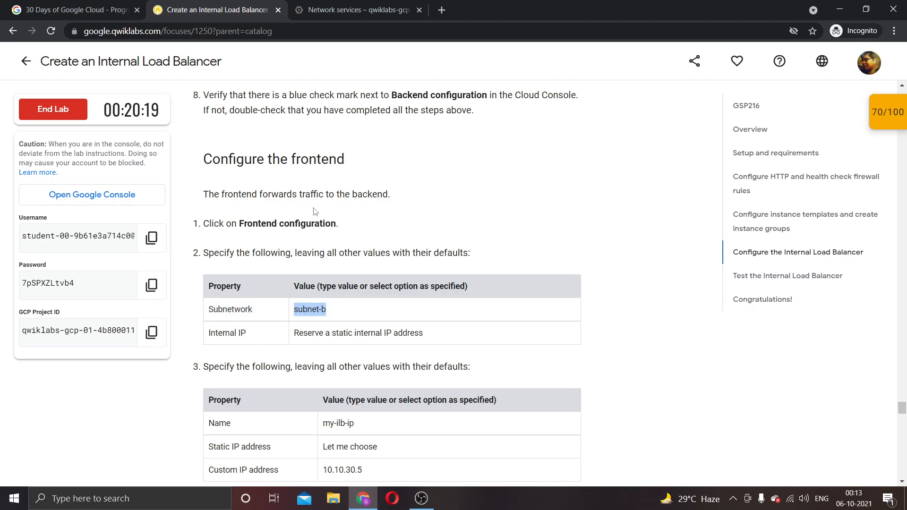
left_click(356, 5)
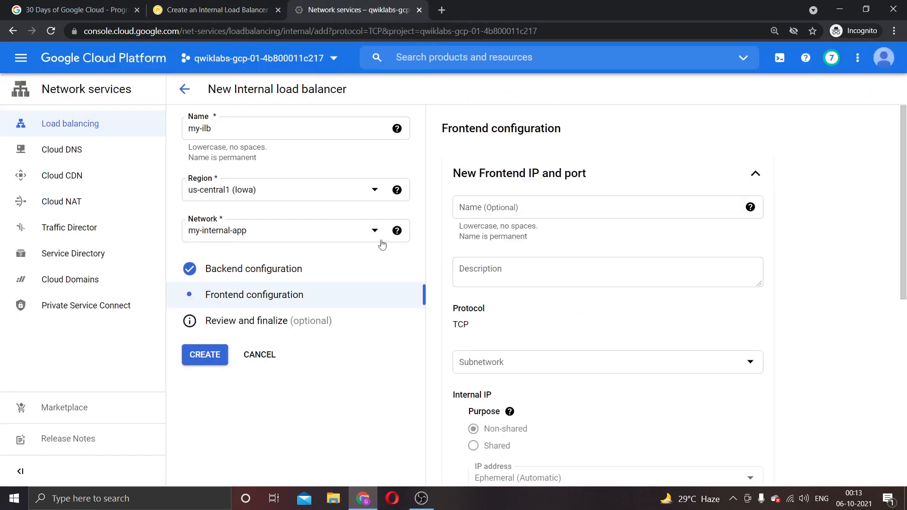
left_click(532, 366)
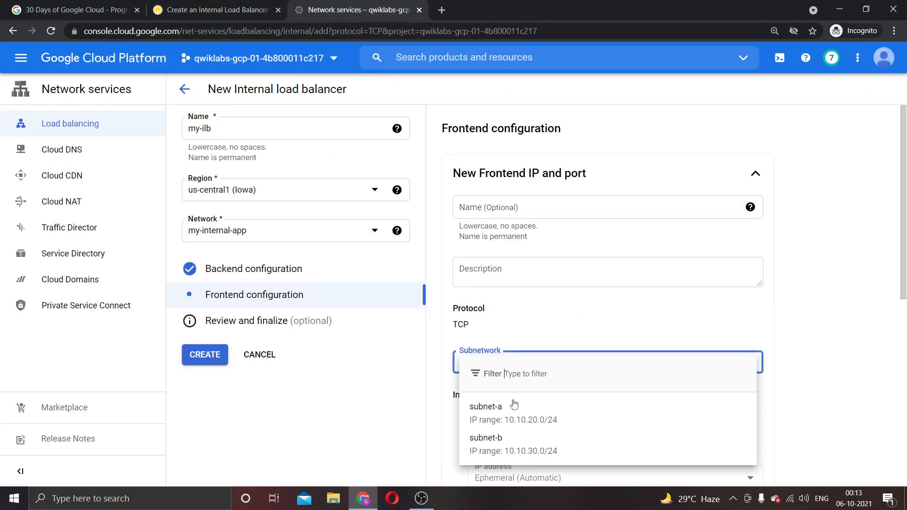
left_click(512, 444)
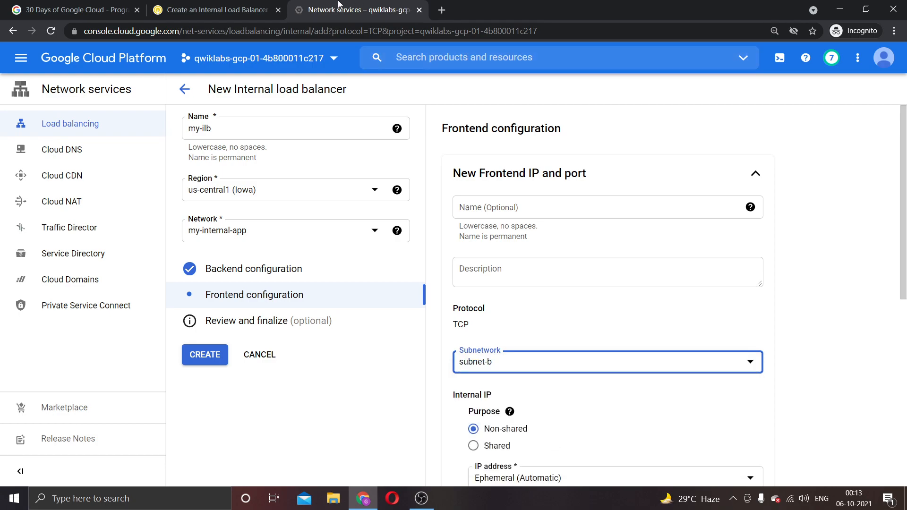
Compare the lab's instruction to reserve a static internal IP address with the frontend's internal IP and port settings
left_click(217, 6)
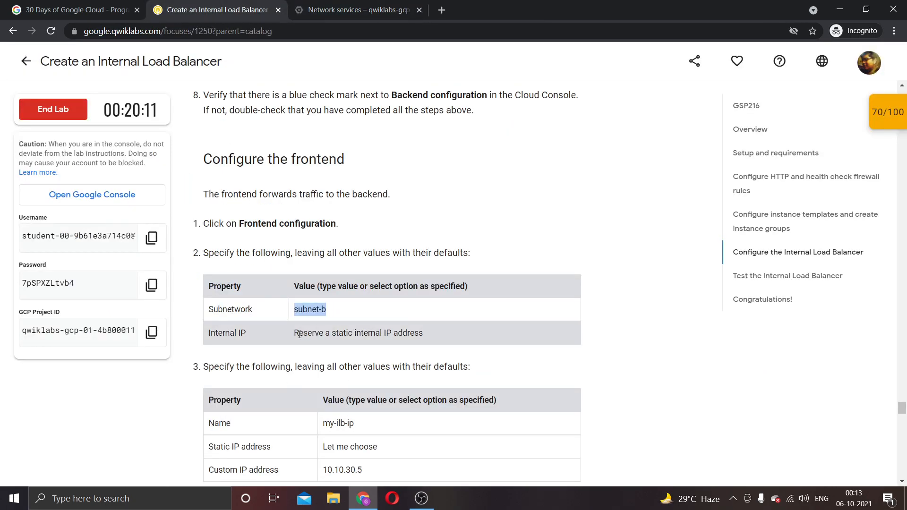
left_click_drag(294, 334, 456, 347)
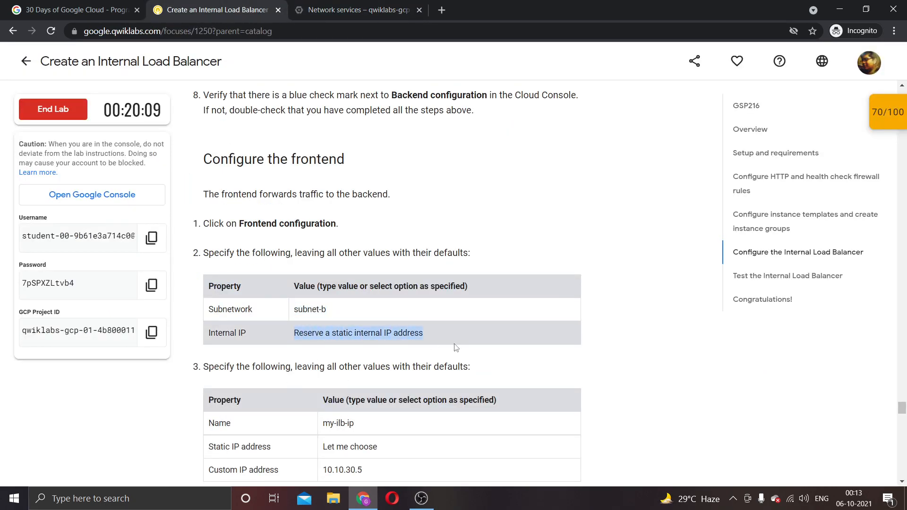
left_click(359, 10)
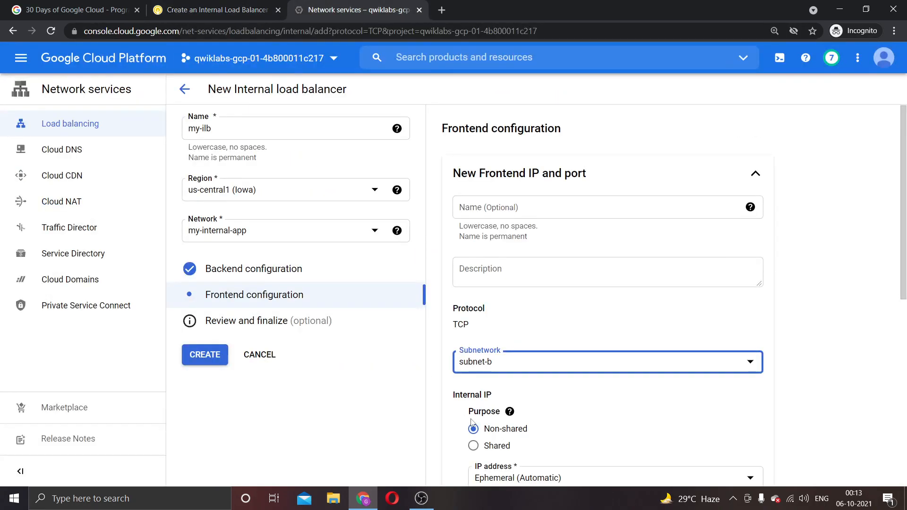
scroll(504, 305, "down", 3)
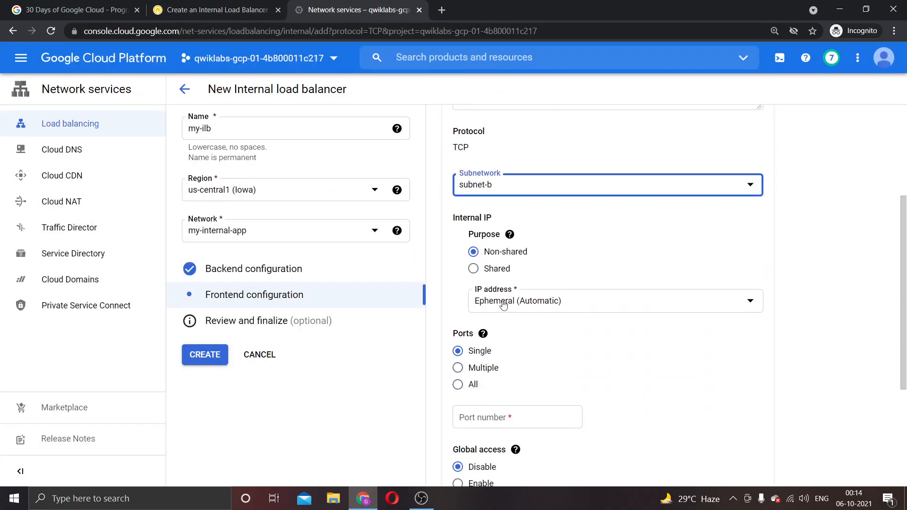
scroll(502, 305, "down", 2)
left_click(210, 9)
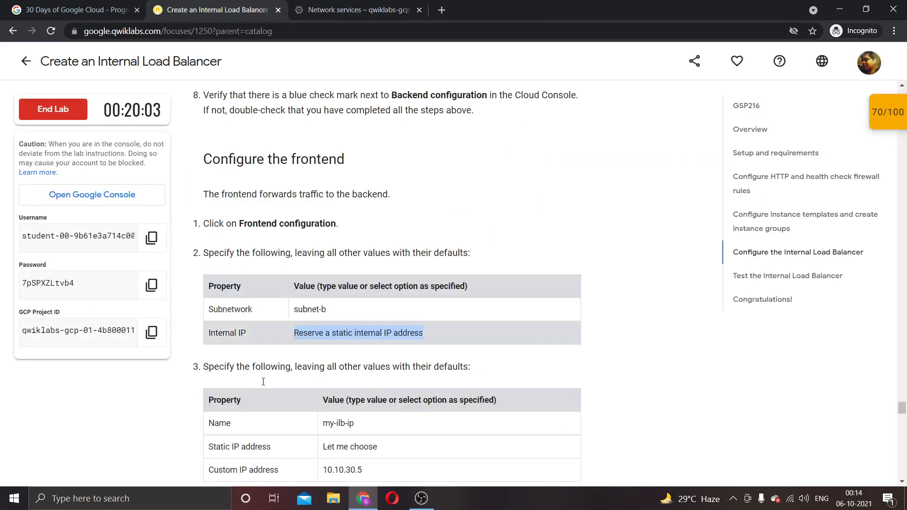
left_click(359, 9)
scroll(511, 356, "up", 1)
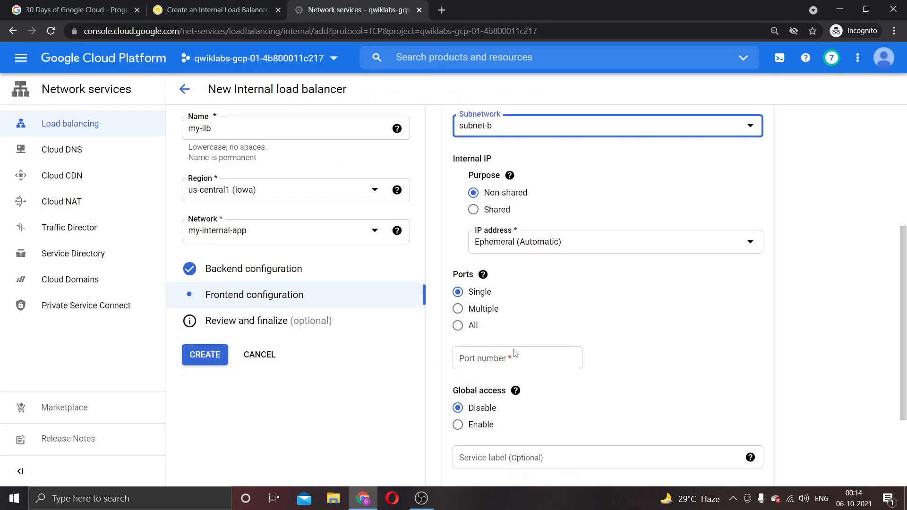
scroll(510, 242, "up", 3)
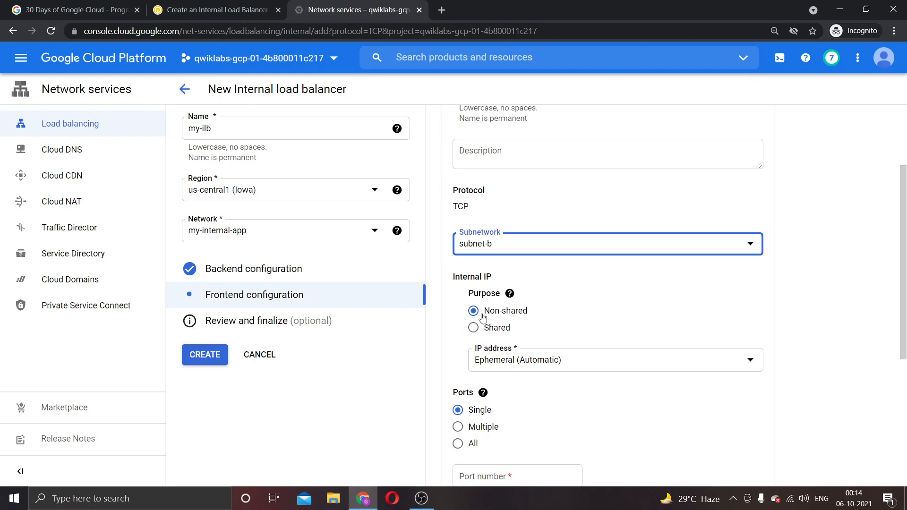
Read the help for the internal IP's purpose setting and recheck the lab's internal IP requirement
left_click(510, 295)
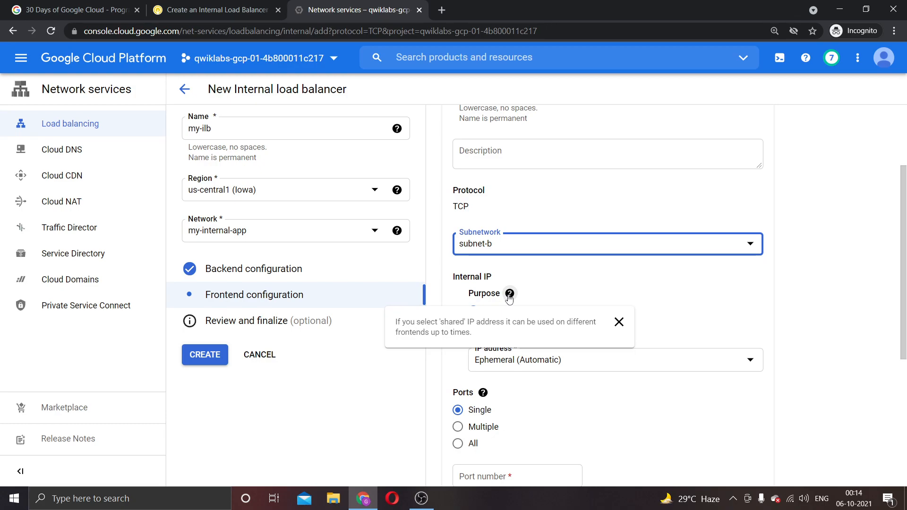
left_click(510, 295)
left_click(254, 12)
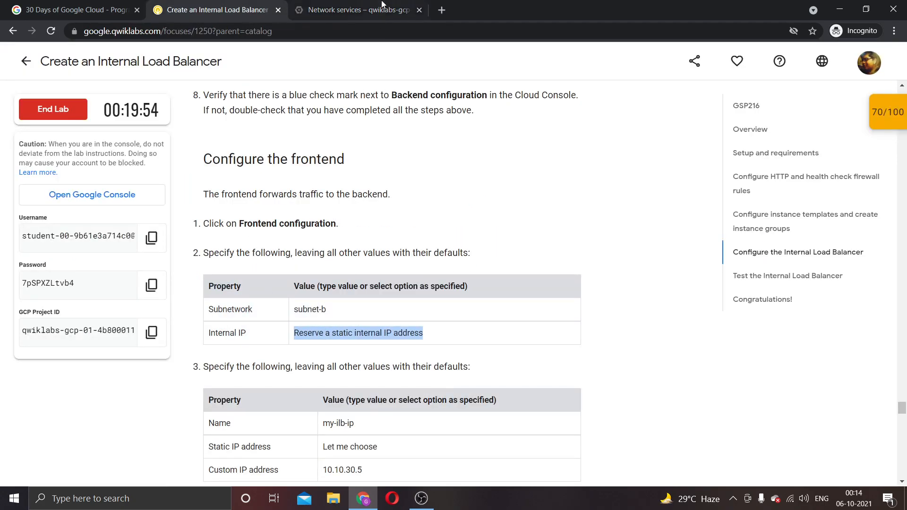
left_click(359, 10)
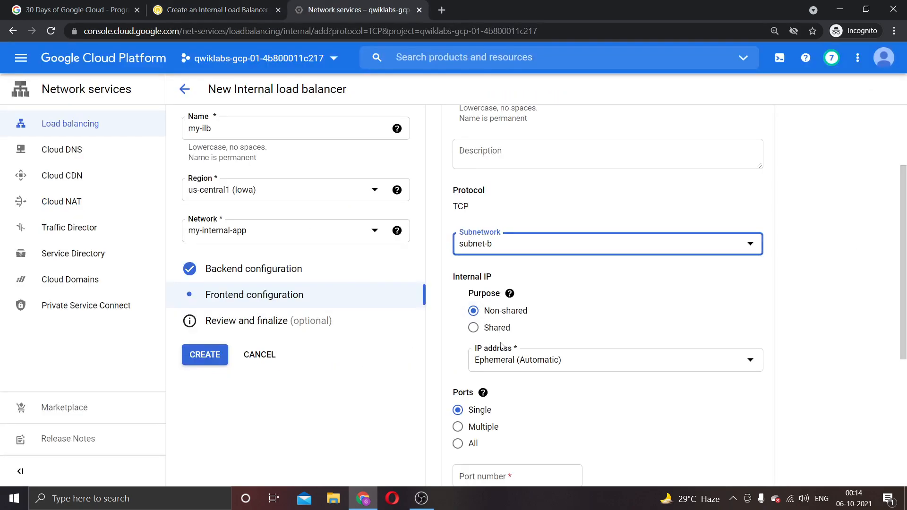
Inspect the frontend's IP address options, keep Ephemeral (Automatic), and look through the remaining frontend settings
scroll(501, 345, "down", 1)
left_click(513, 302)
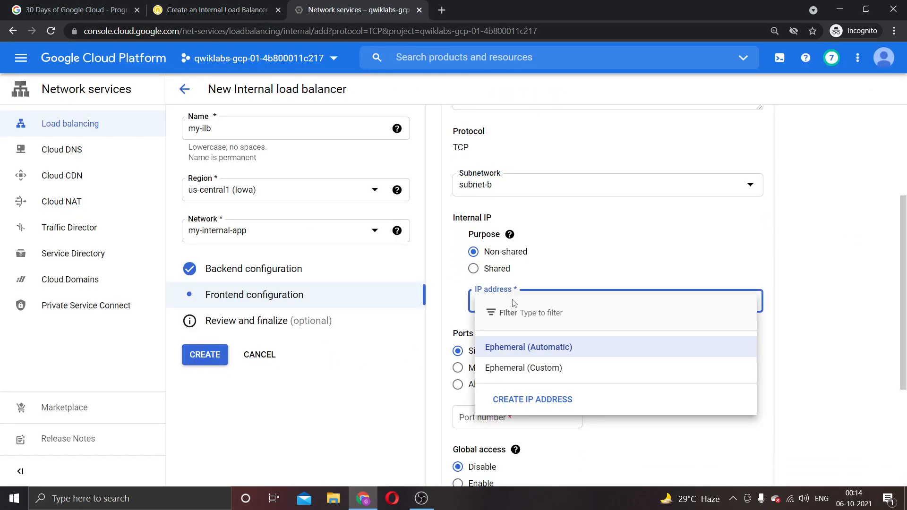
left_click(510, 347)
scroll(478, 378, "down", 3)
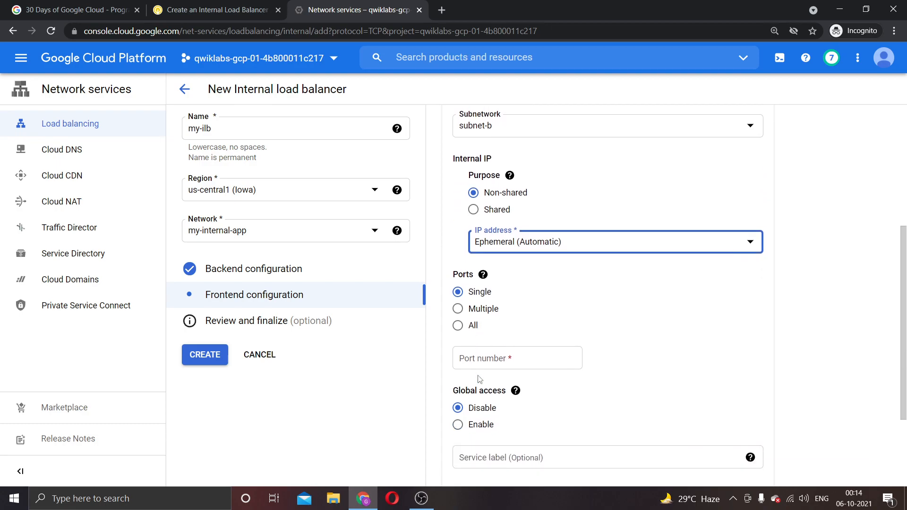
scroll(480, 379, "up", 3)
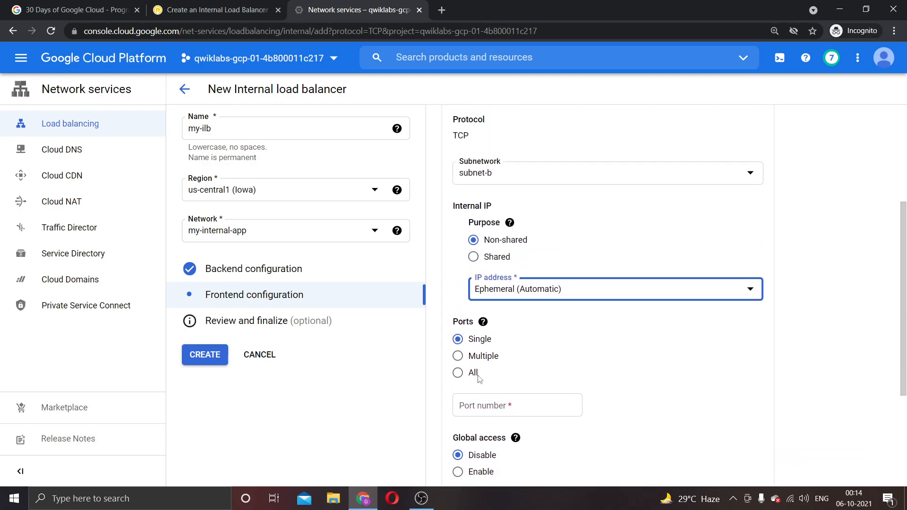
scroll(479, 379, "up", 3)
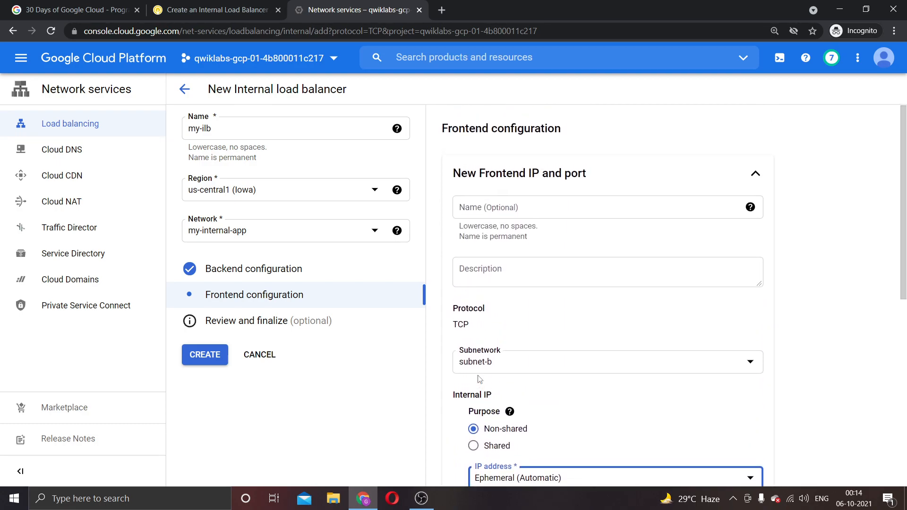
scroll(480, 378, "down", 2)
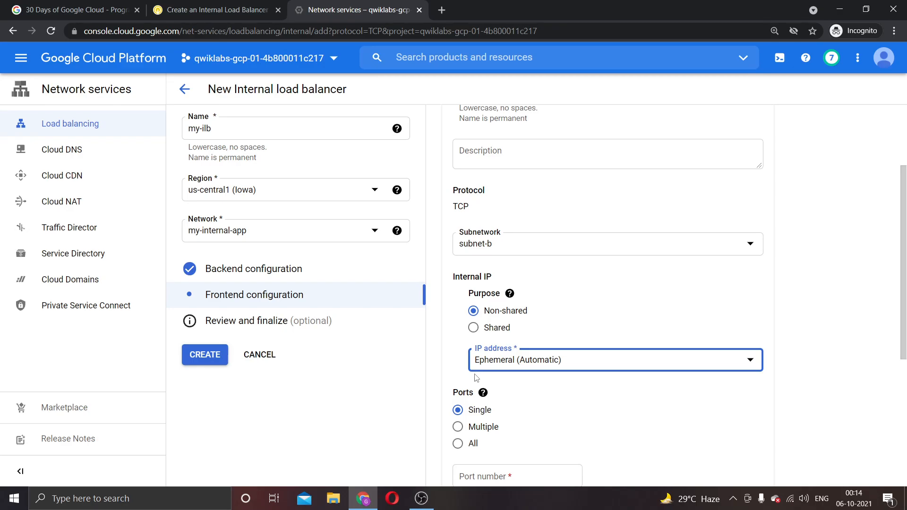
Start creating a new IP address for the frontend to reserve a static internal IP, following the lab instructions
key("ctrl+shift+Tab")
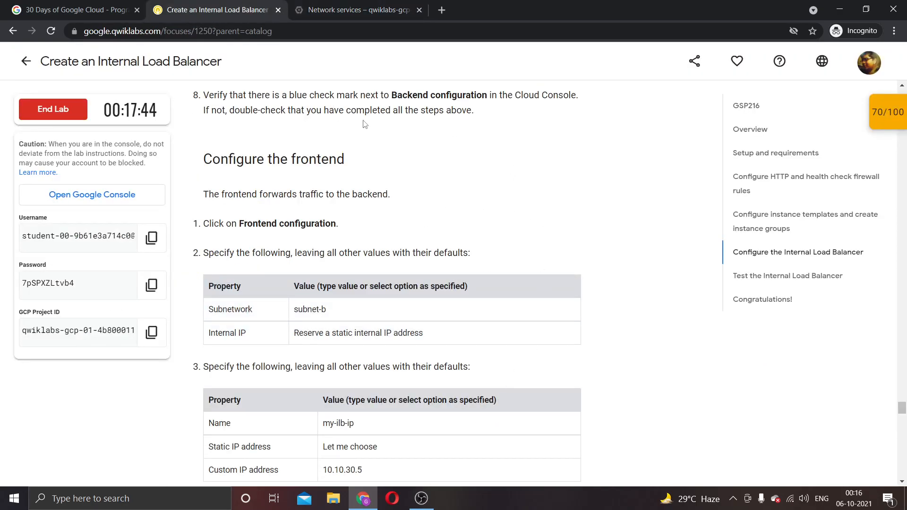
left_click(313, 8)
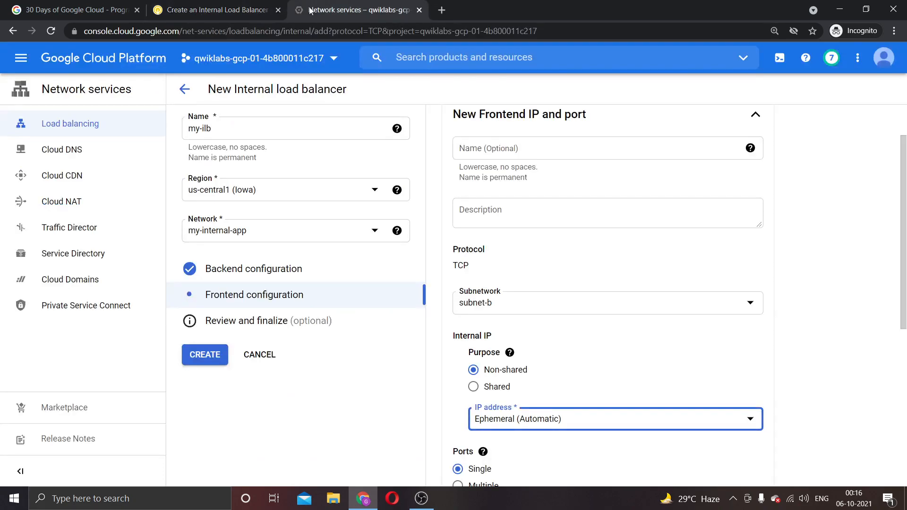
scroll(497, 412, "down", 1)
left_click(521, 359)
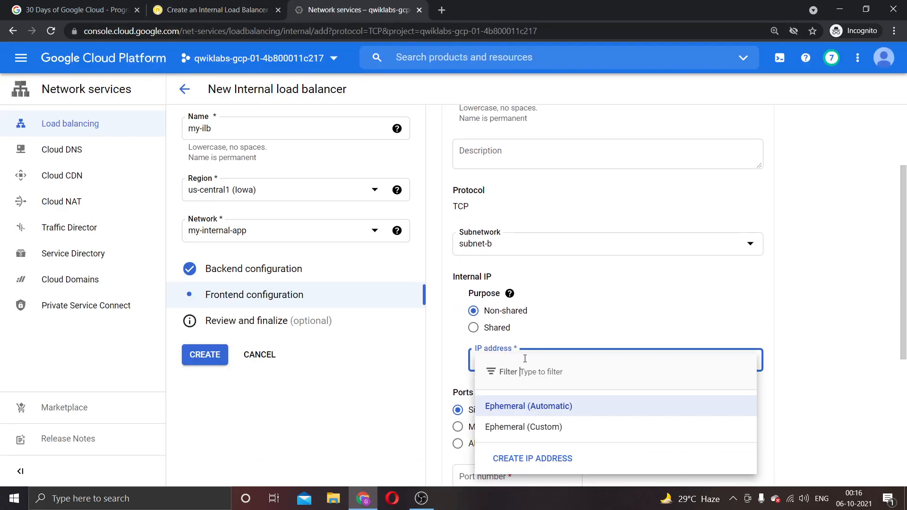
left_click(539, 459)
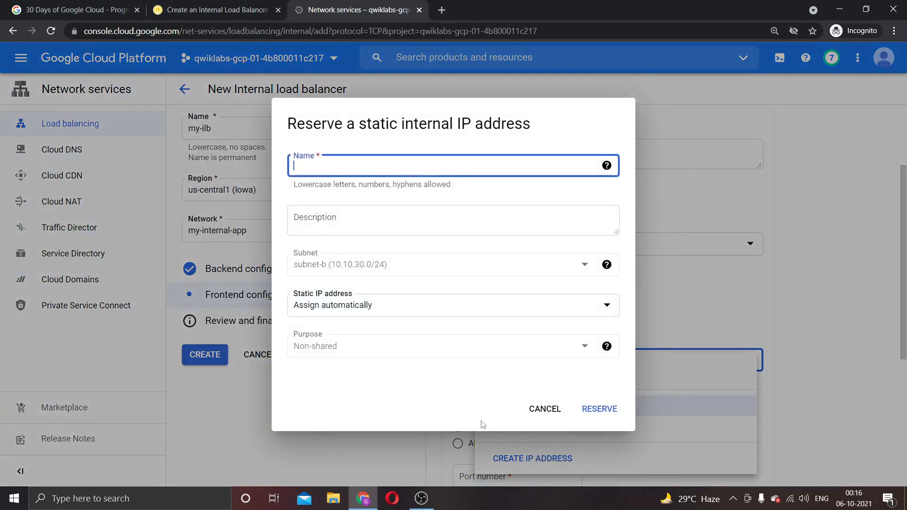
Name the static internal IP address my-ilb-ip, copying the name from the lab instructions
left_click(240, 6)
scroll(309, 322, "down", 2)
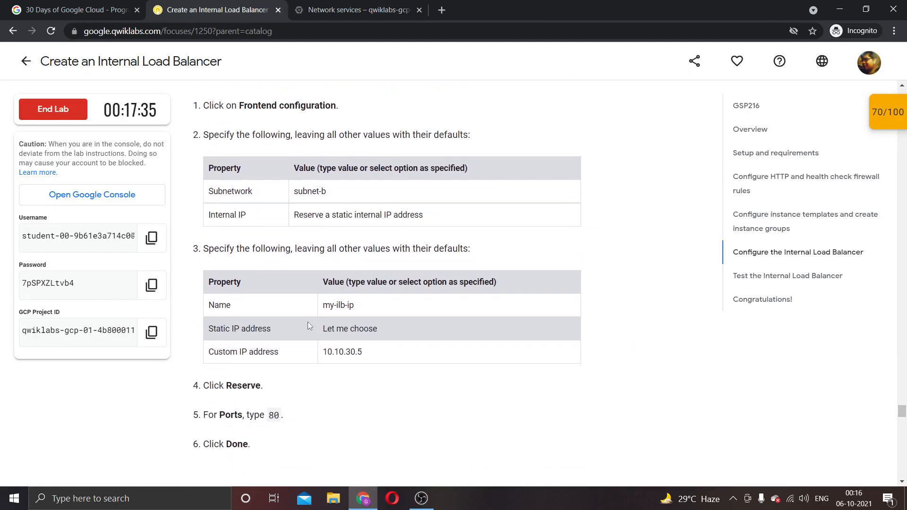
left_click_drag(324, 304, 371, 312)
key("ctrl+c")
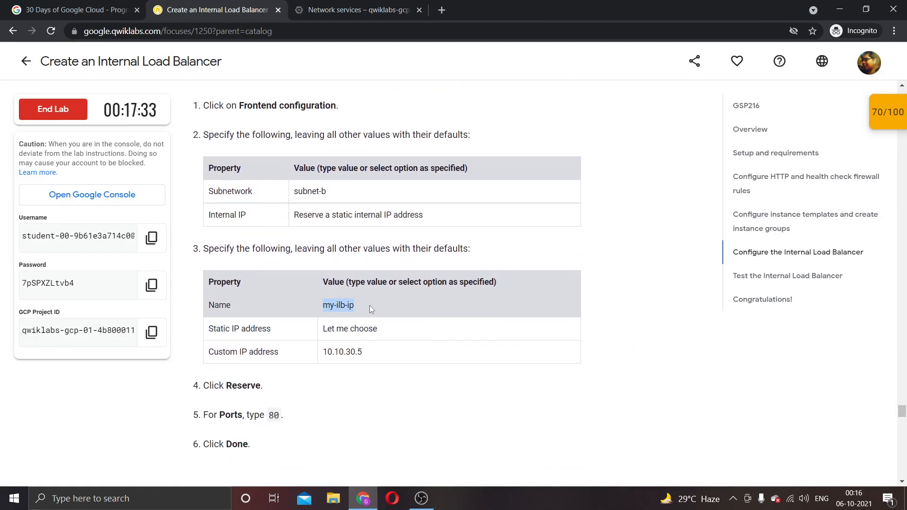
left_click(357, 10)
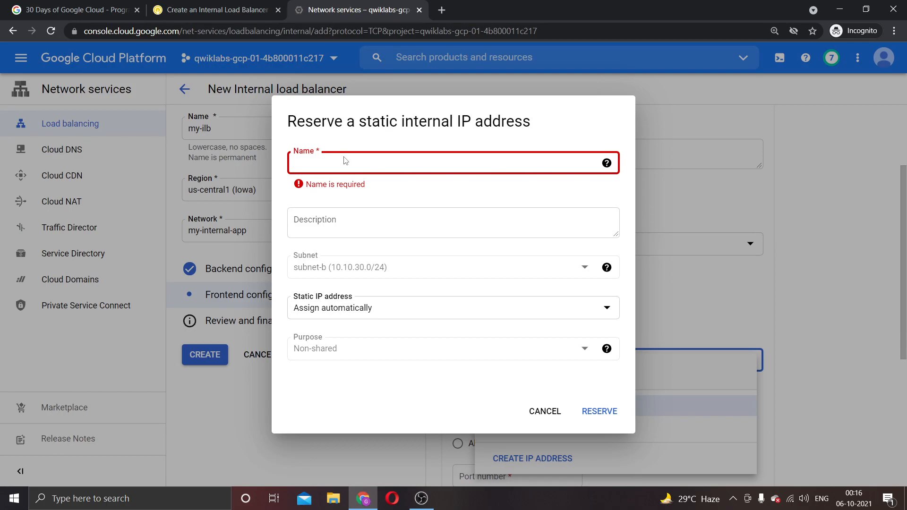
key("ctrl+v")
Check the lab's static IP address setting and set the assignment to Let me choose
left_click(250, 10)
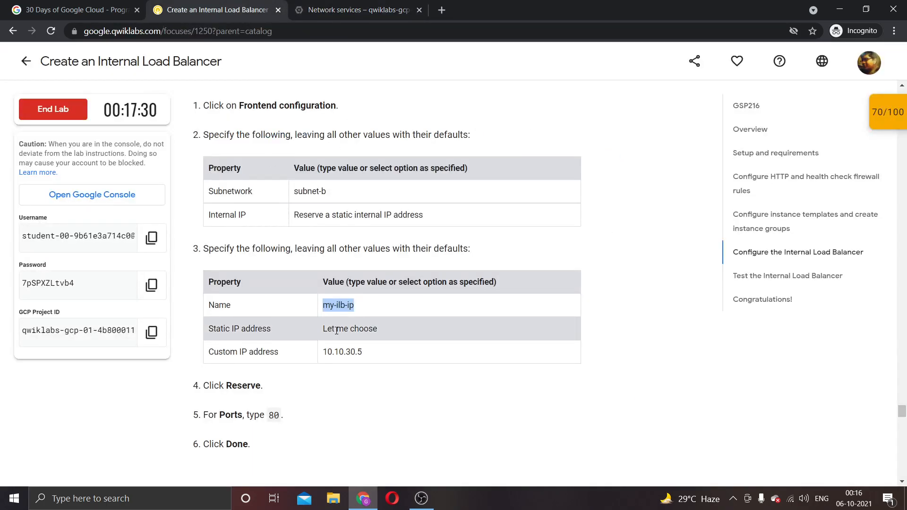
left_click(333, 10)
left_click(362, 312)
left_click(361, 330)
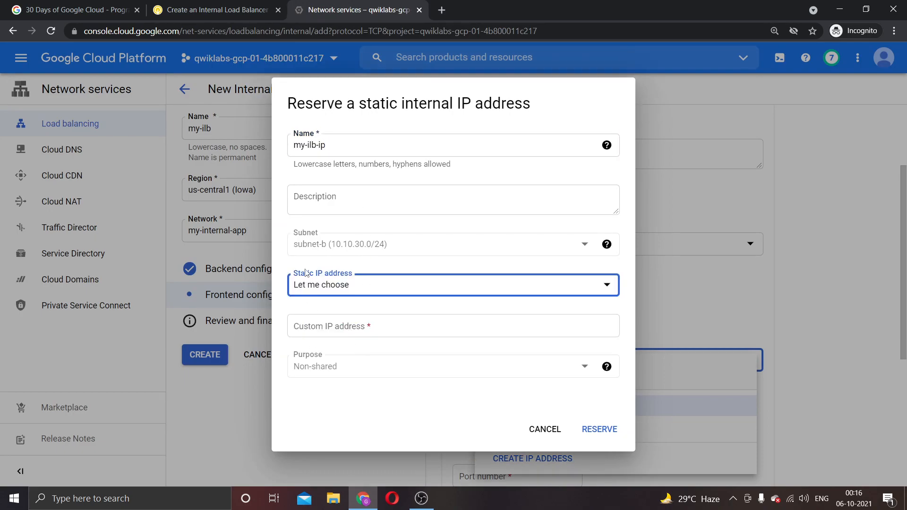
Set the custom IP address to 10.10.30.5 from the lab instructions and reserve the address
left_click(246, 9)
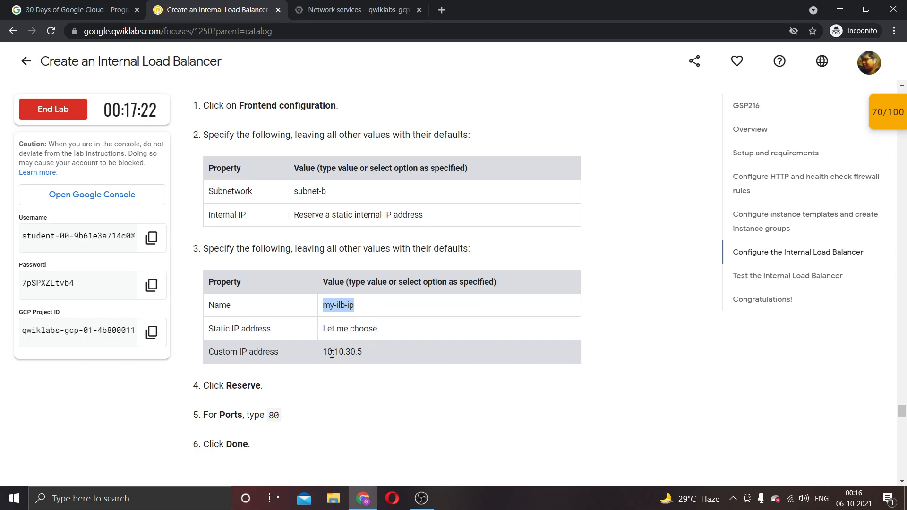
left_click_drag(321, 354, 371, 360)
key("ctrl+c")
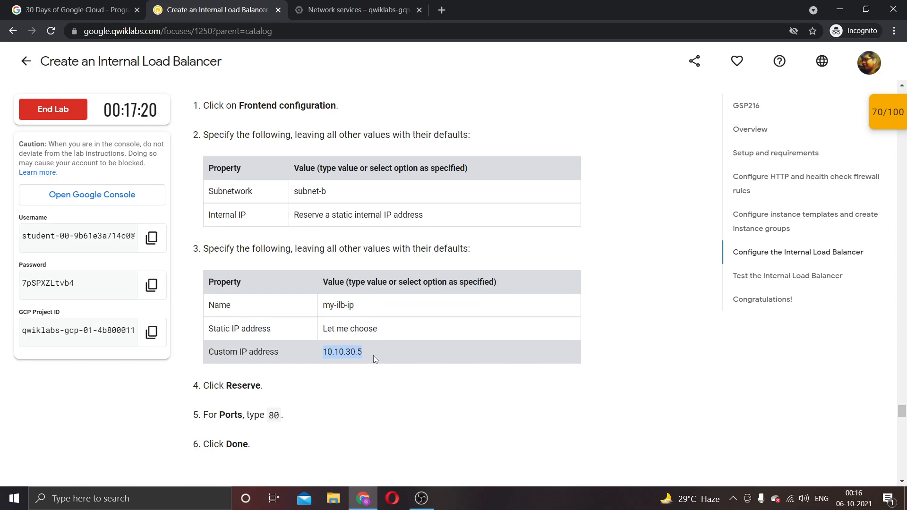
left_click(330, 9)
left_click(348, 327)
key("ctrl+v")
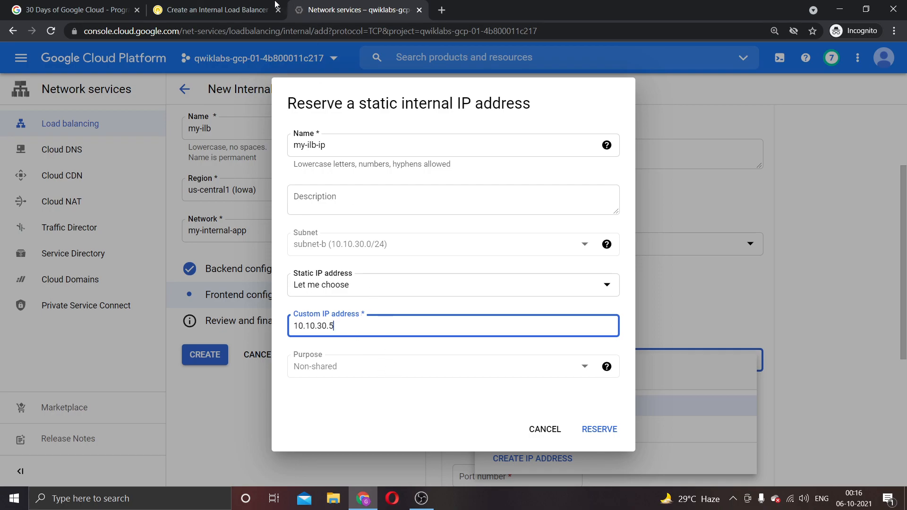
left_click(218, 9)
left_click(322, 11)
left_click(599, 429)
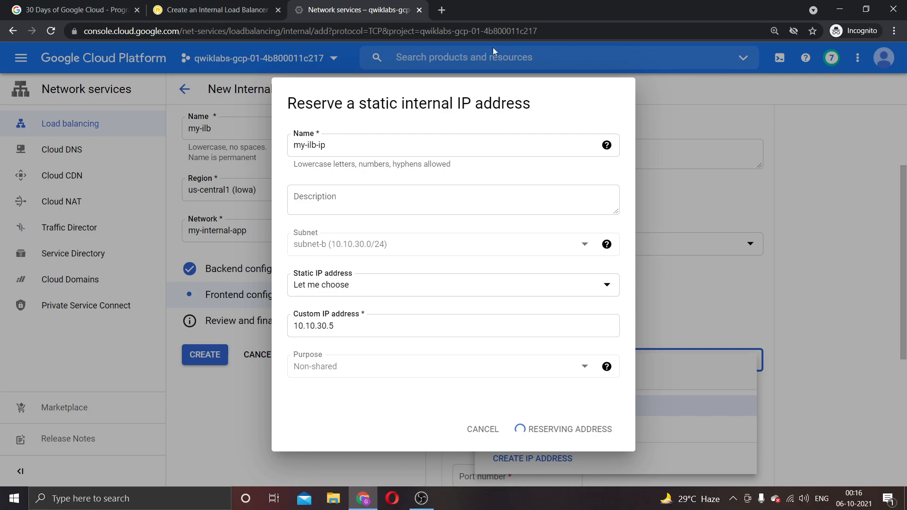
Look up the lab's port requirement and set the frontend's single port number to 80
left_click(236, 5)
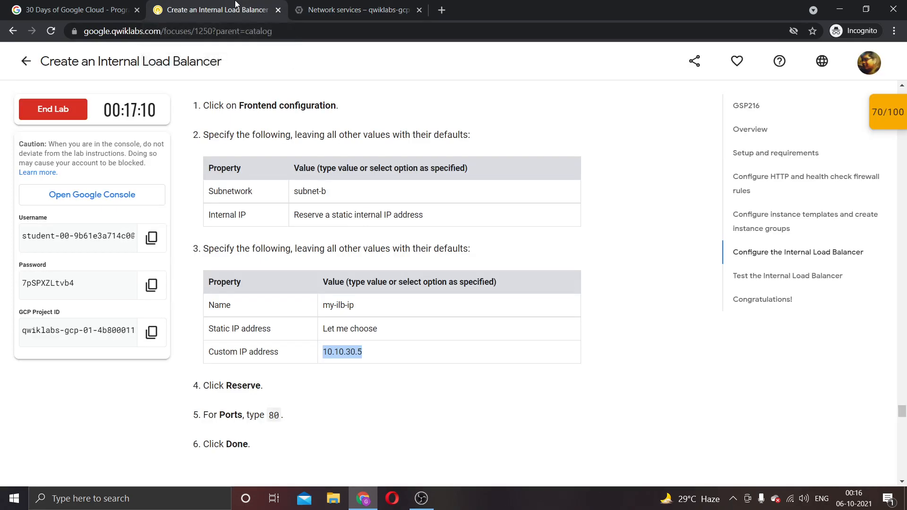
scroll(295, 262, "down", 2)
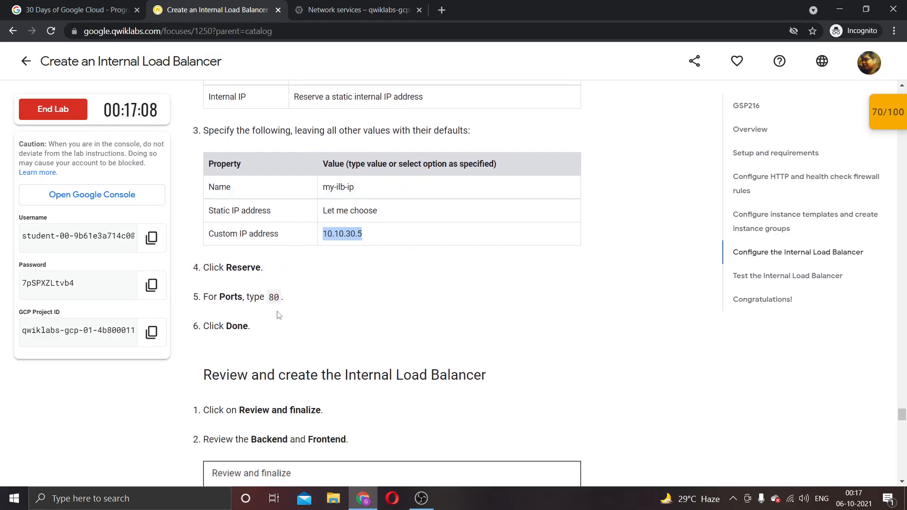
left_click(349, 9)
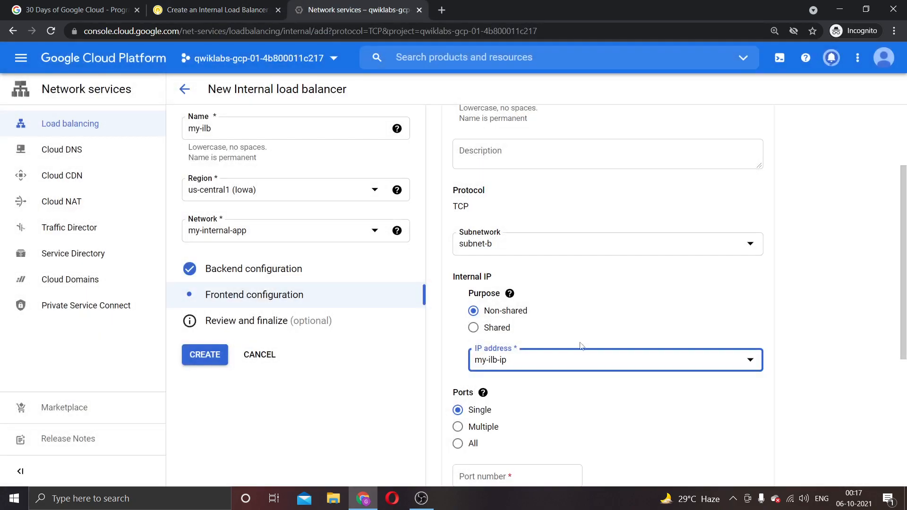
scroll(573, 388, "down", 5)
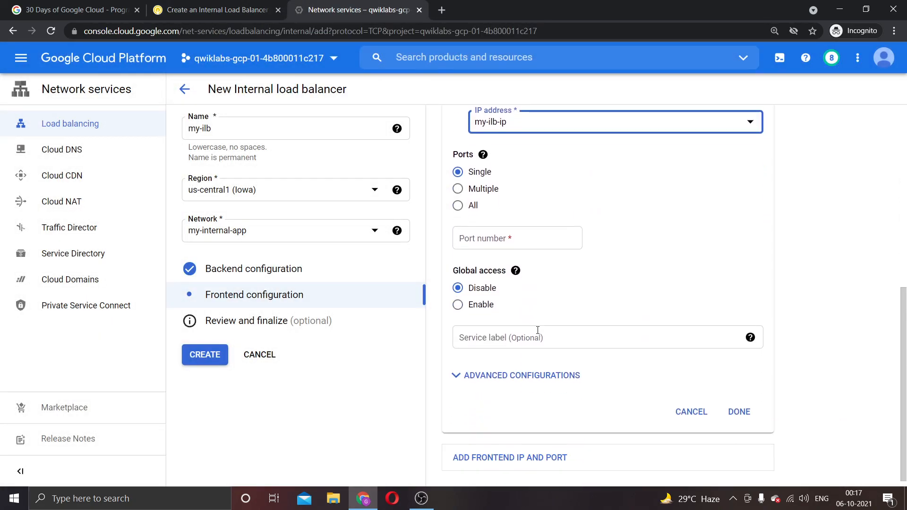
scroll(538, 330, "up", 6)
scroll(538, 334, "down", 4)
scroll(504, 353, "down", 4)
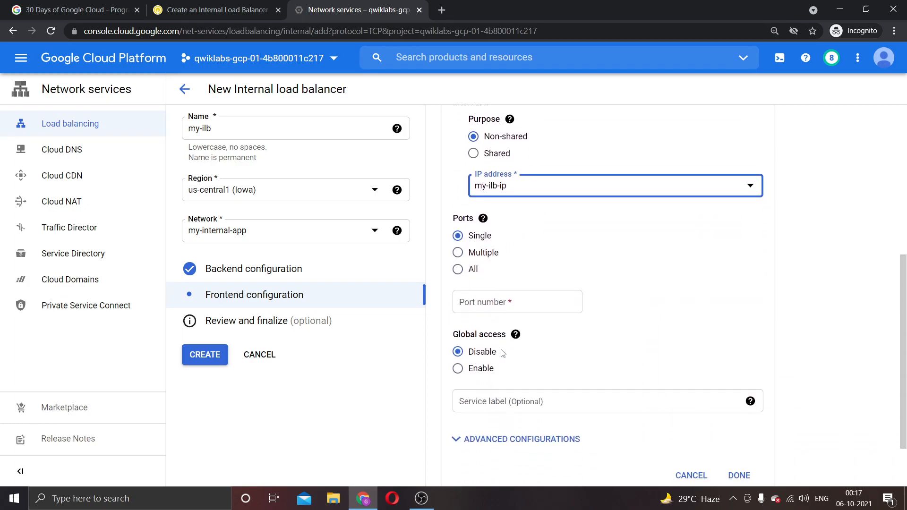
scroll(503, 353, "up", 2)
scroll(503, 354, "up", 6)
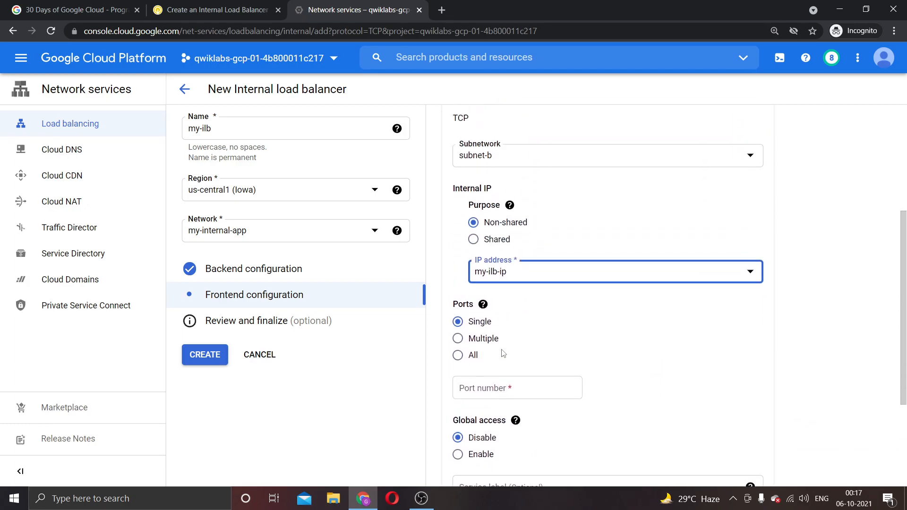
scroll(503, 354, "down", 4)
scroll(504, 354, "down", 3)
scroll(503, 349, "up", 2)
left_click(503, 355)
type("80")
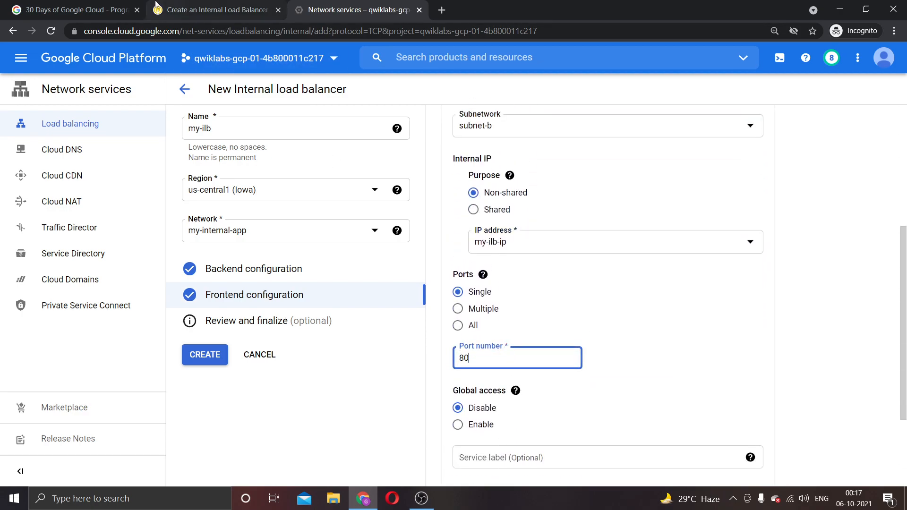
Recheck the lab's frontend instructions and finish the new frontend IP and port entry with its remaining defaults
left_click(212, 10)
key("ctrl+Tab")
scroll(546, 394, "down", 5)
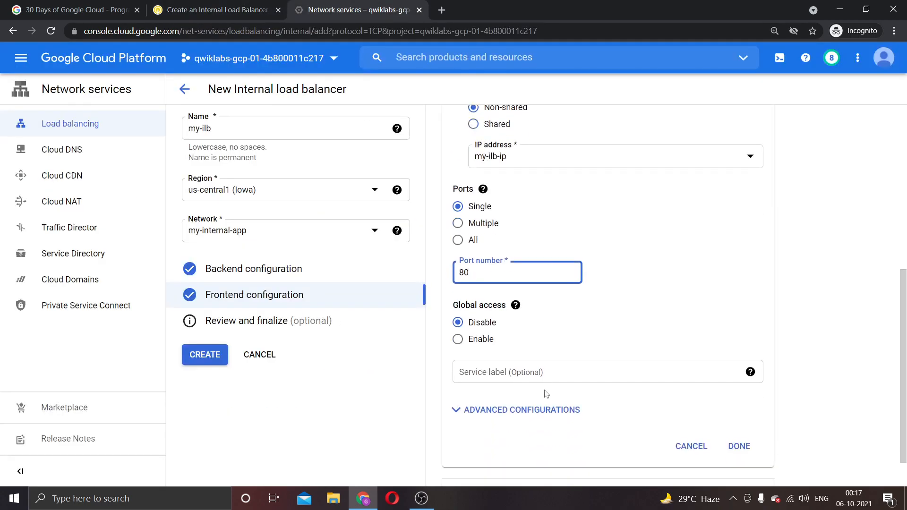
left_click(748, 404)
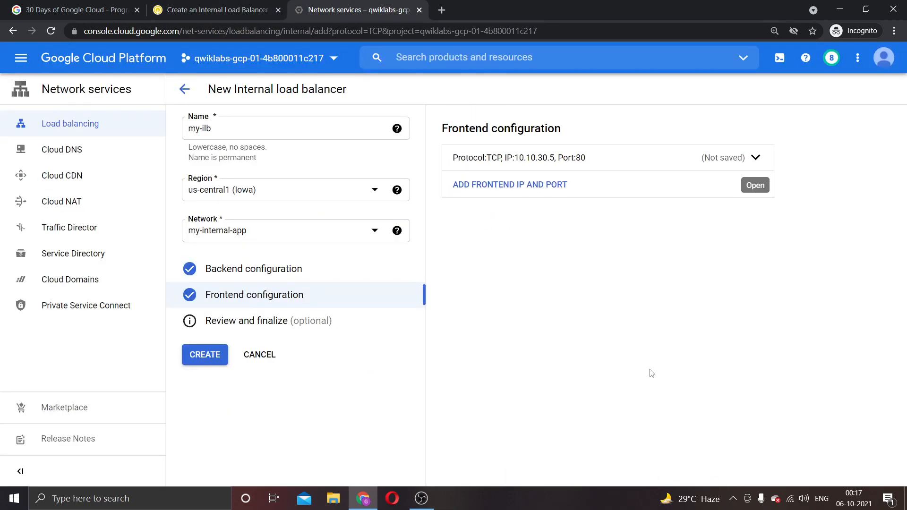
Open the load balancer's review and compare its frontend and backend summary with the example in the lab instructions
left_click(255, 10)
scroll(336, 248, "down", 1)
scroll(335, 248, "down", 3)
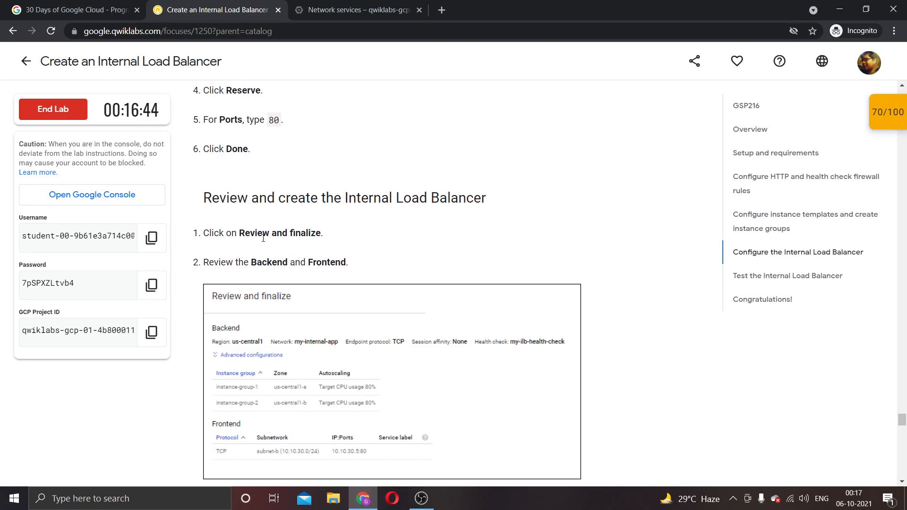
left_click(332, 5)
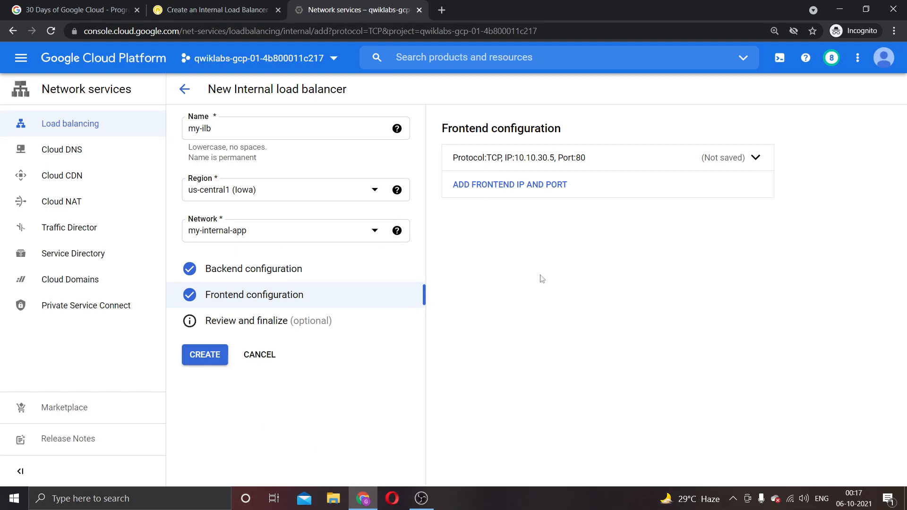
left_click(300, 324)
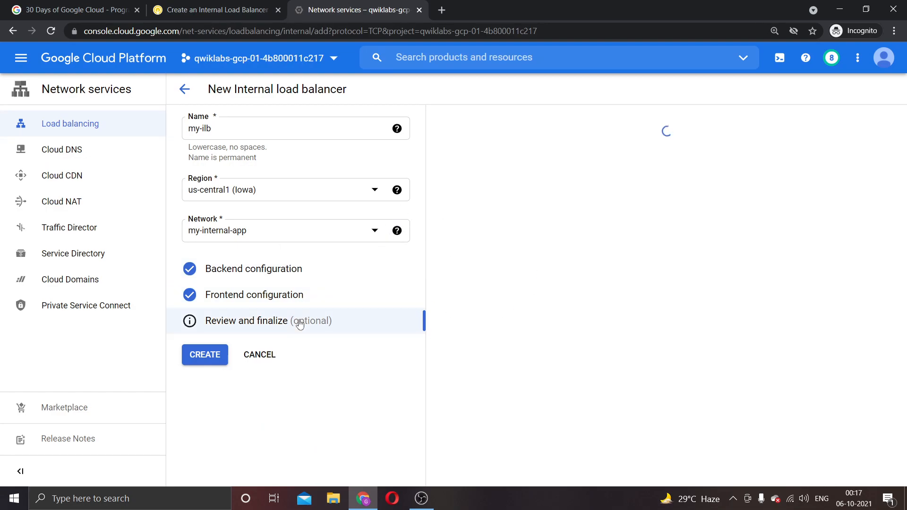
left_click(179, 4)
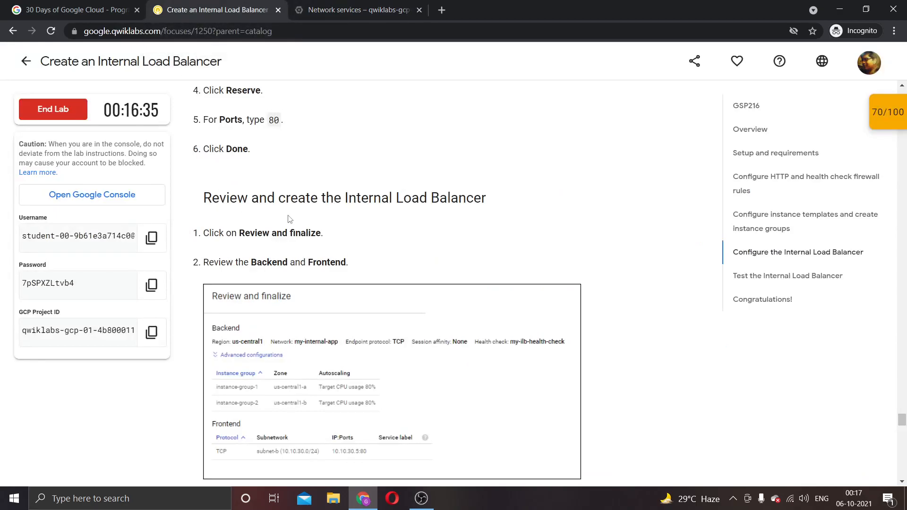
scroll(279, 198, "down", 3)
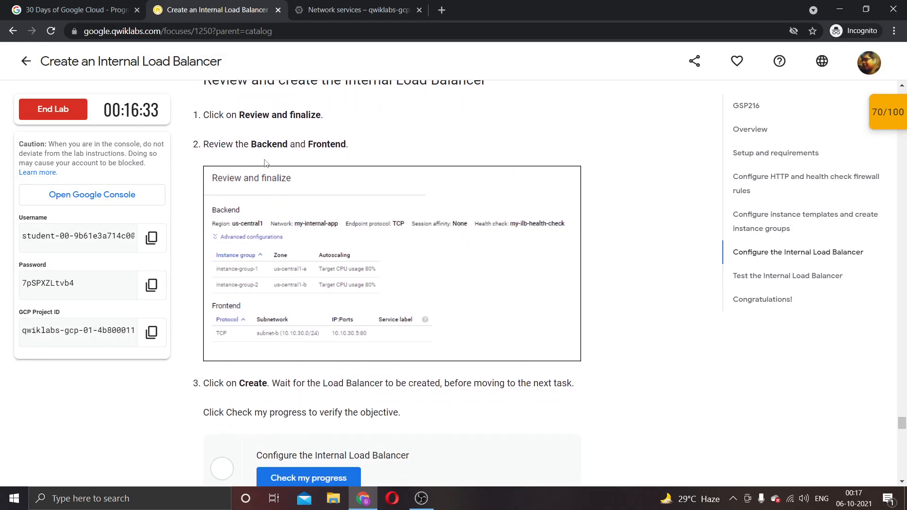
left_click(331, 9)
mouse_move(398, 191)
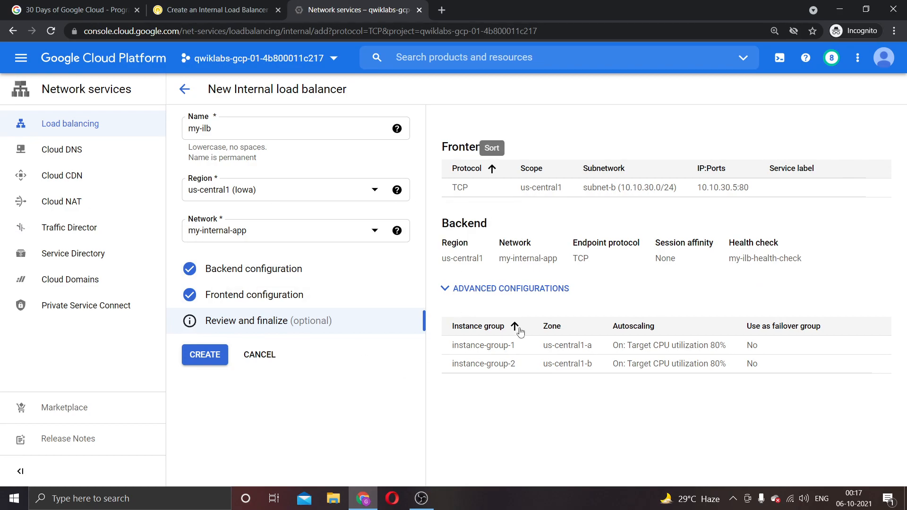
left_click(210, 9)
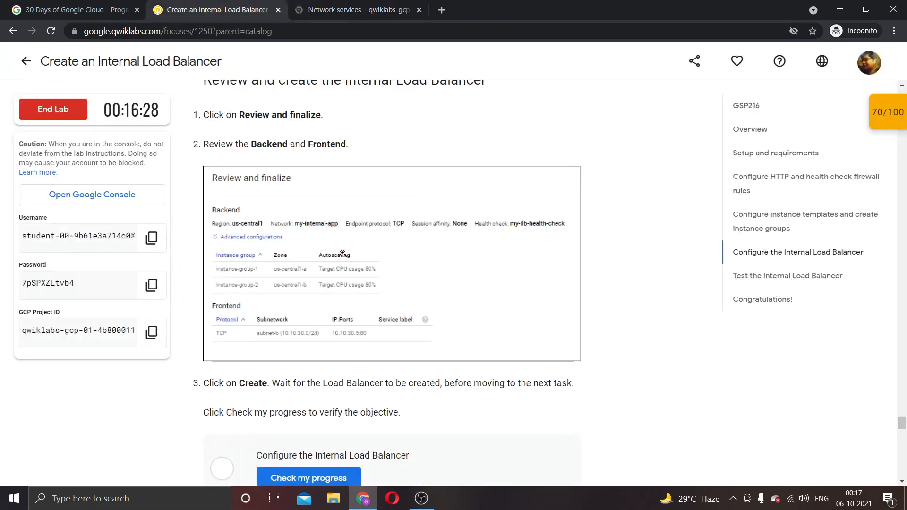
scroll(206, 327, "down", 1)
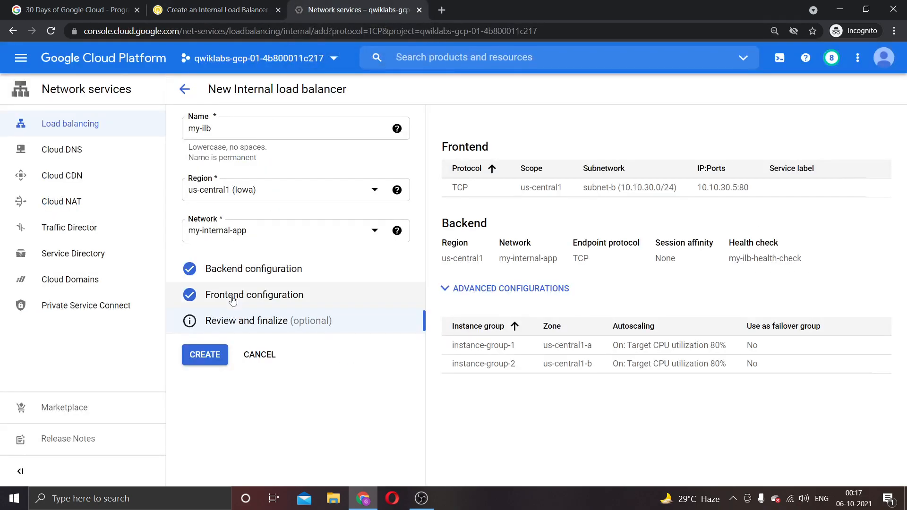
Create the my-ilb load balancer, read the lab's next instruction, and check its creation status in the load balancer list
left_click(217, 353)
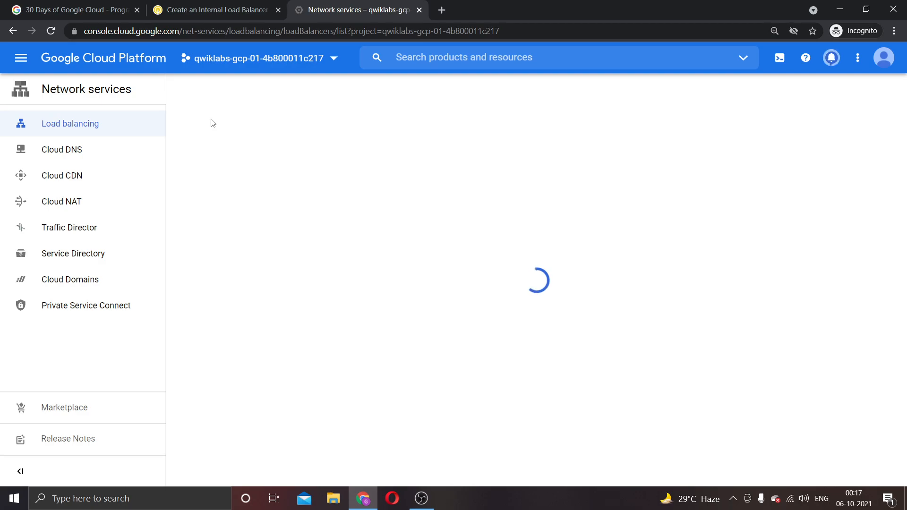
left_click(218, 7)
scroll(283, 370, "down", 3)
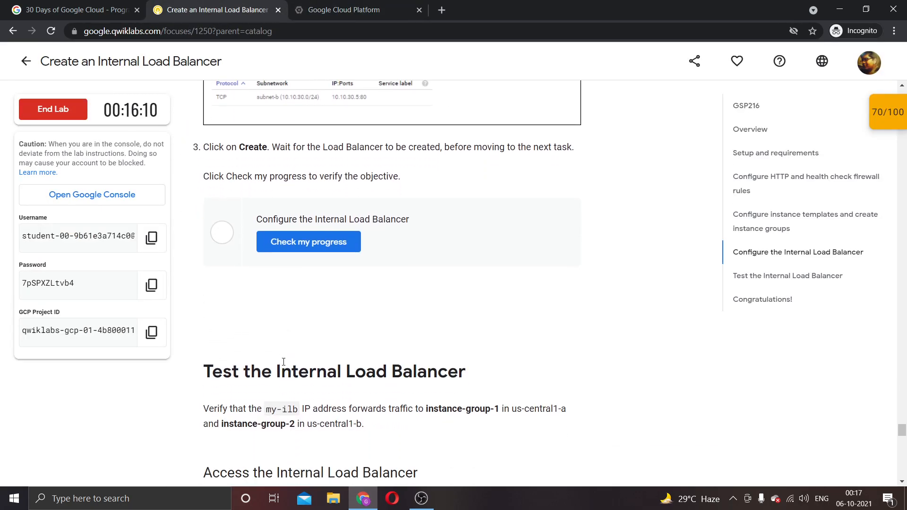
left_click(308, 7)
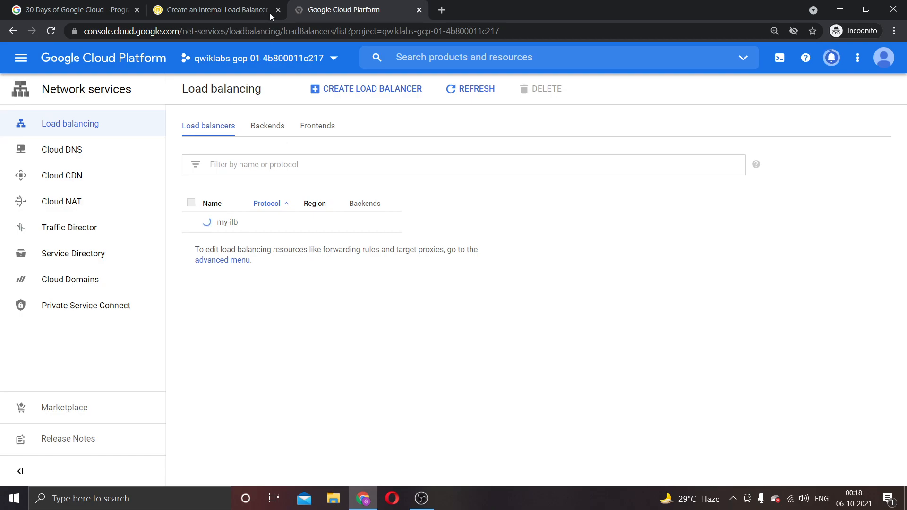
Read ahead in the lab's load balancer test instructions and return to the Configure the Internal Load Balancer progress check
left_click(257, 7)
scroll(529, 330, "down", 15)
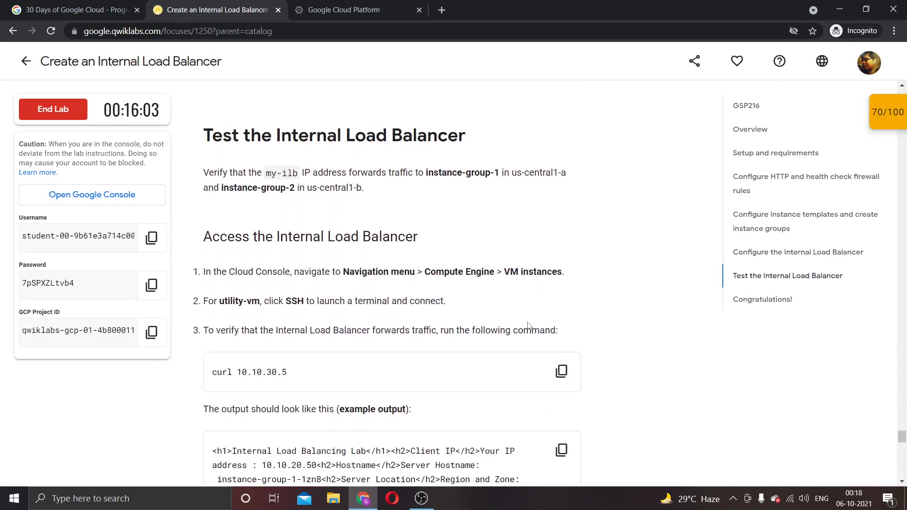
scroll(527, 320, "up", 15)
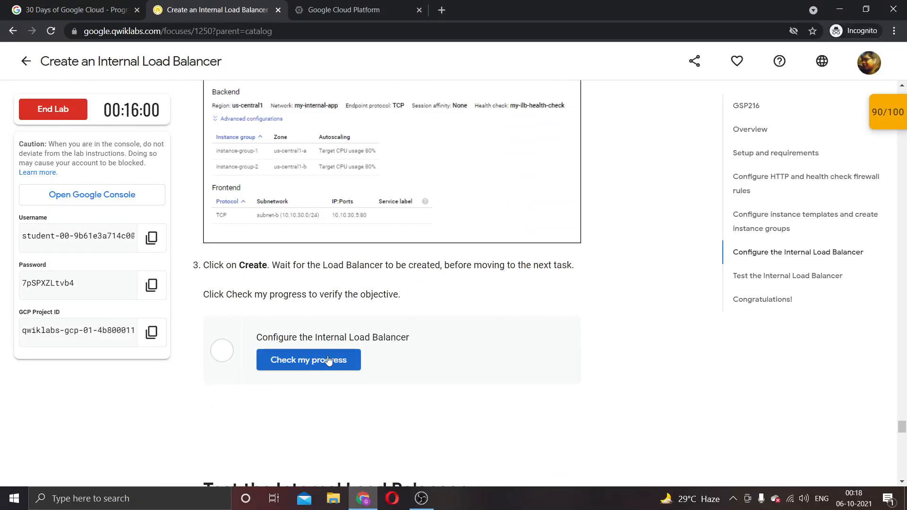
Check my-ilb's creation status in the Cloud Console, and run the lab's progress check for Configure the Internal Load Balancer
left_click(306, 5)
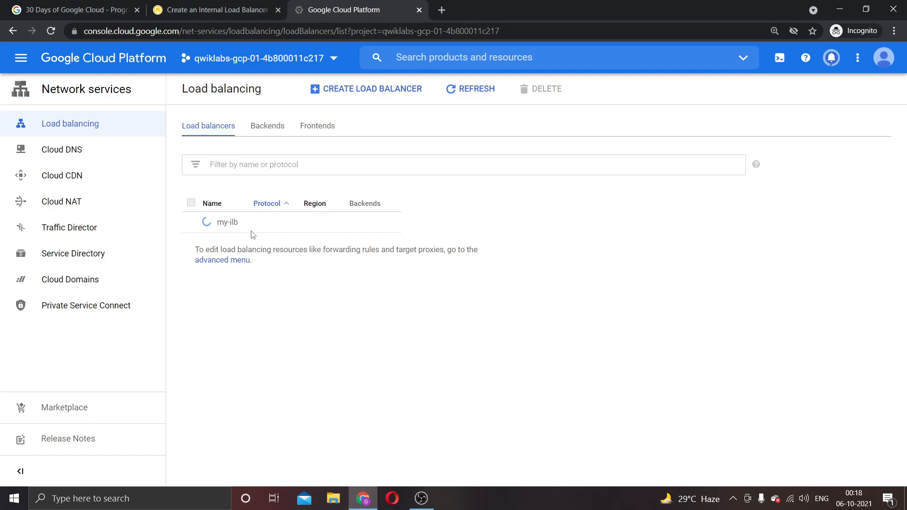
left_click(422, 497)
left_click(422, 500)
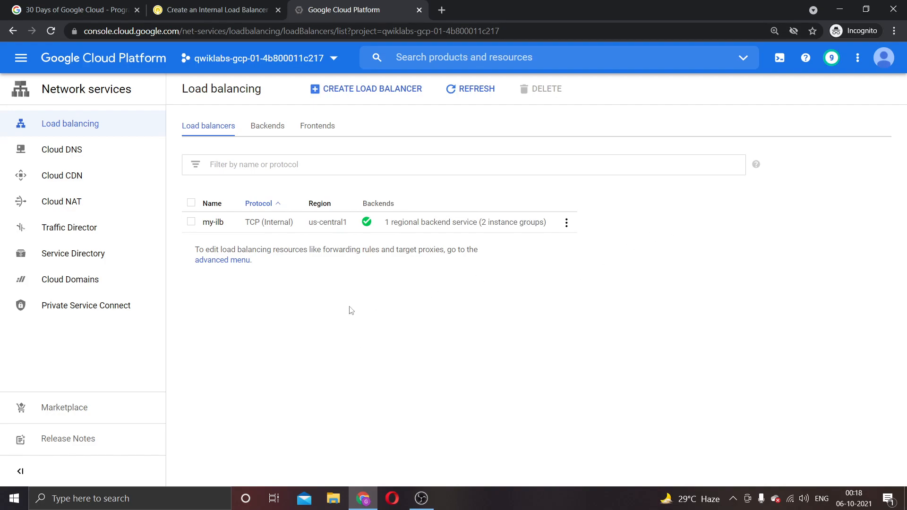
left_click(226, 8)
left_click(348, 360)
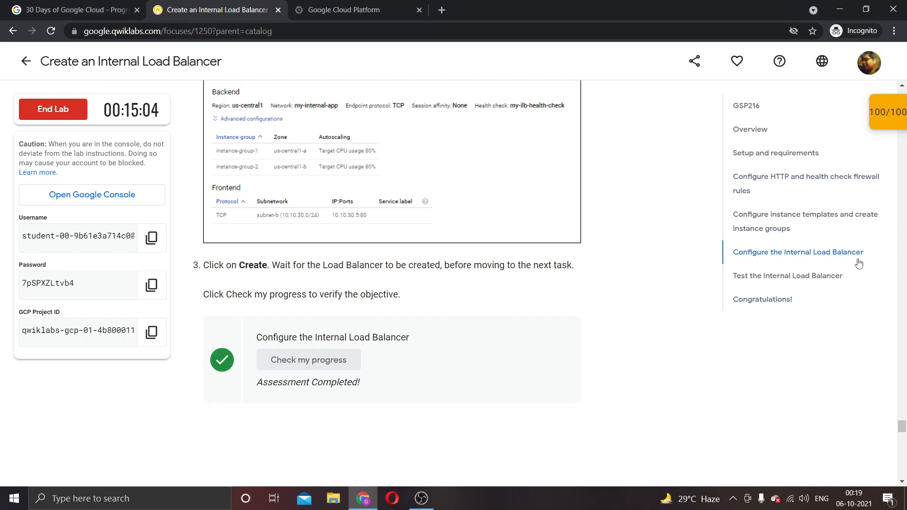
Read through the lab's Test the Internal Load Balancer instructions, and end the lab, confirming the submission
scroll(597, 236, "down", 6)
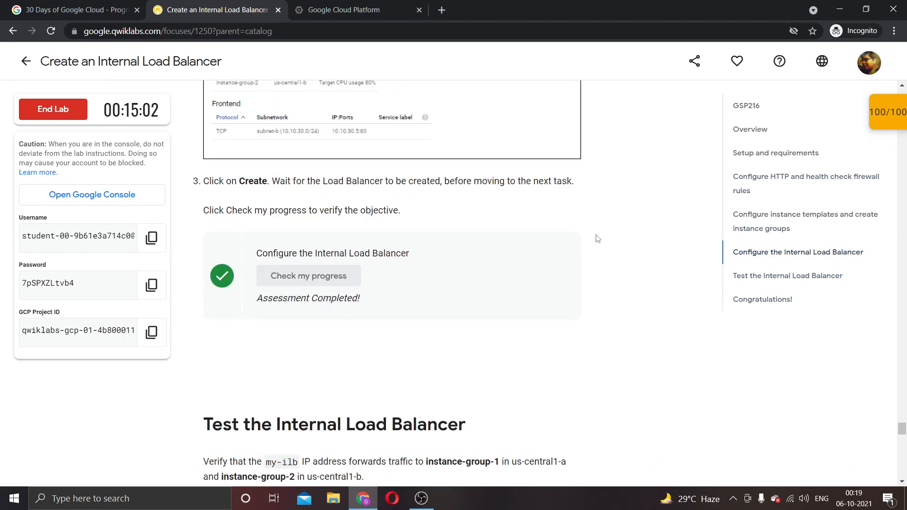
scroll(321, 176, "down", 14)
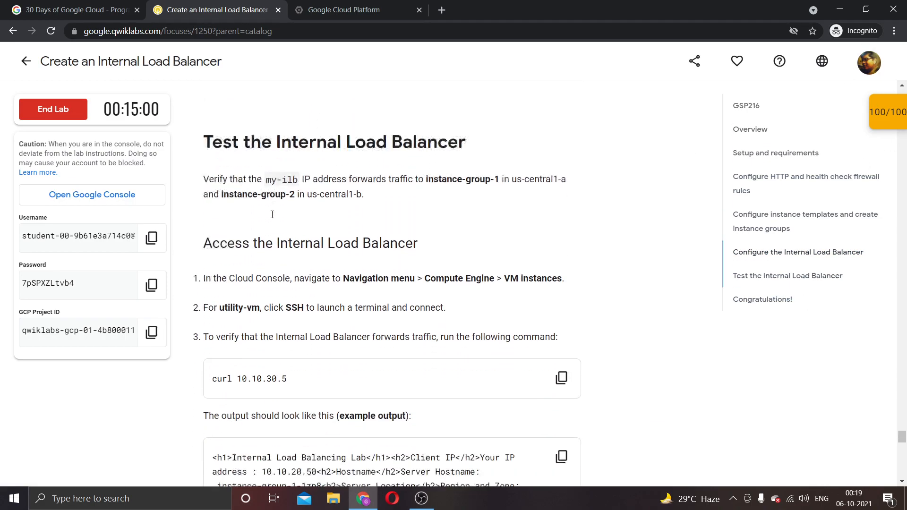
scroll(273, 216, "up", 6)
scroll(272, 216, "up", 9)
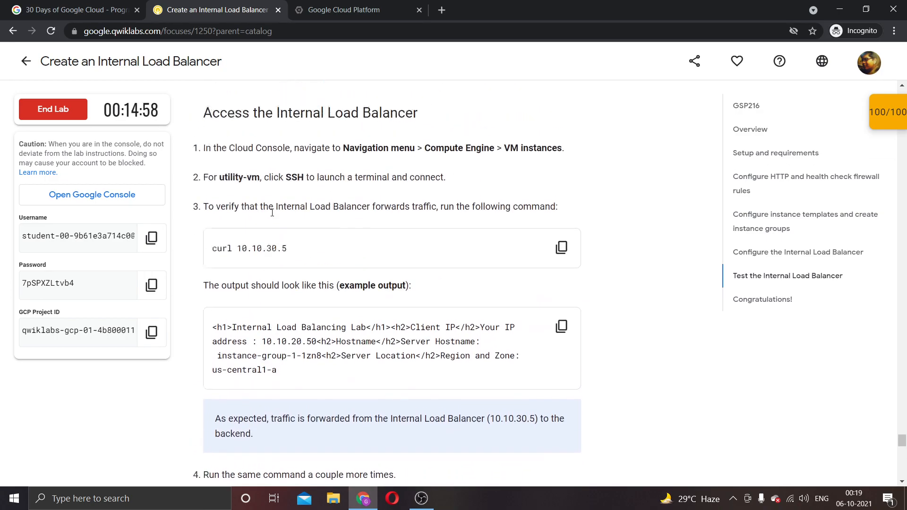
scroll(269, 216, "down", 5)
scroll(269, 216, "down", 1)
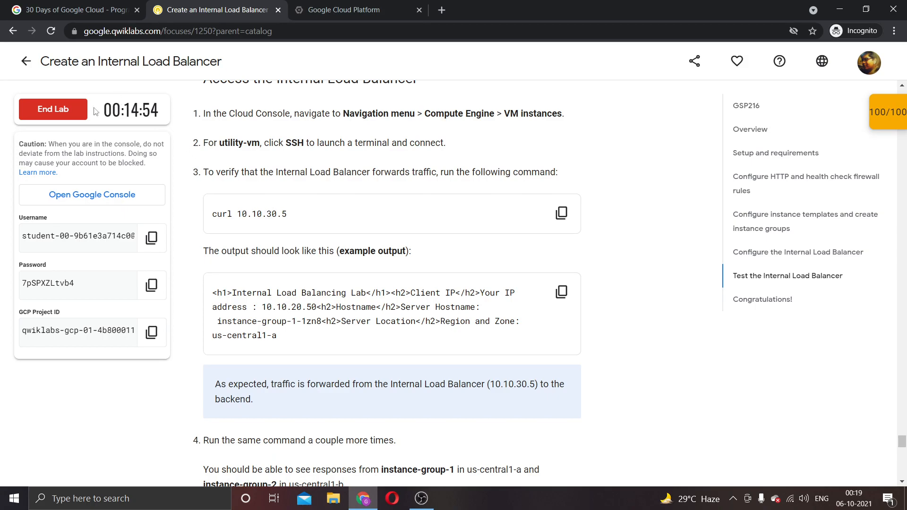
left_click(53, 108)
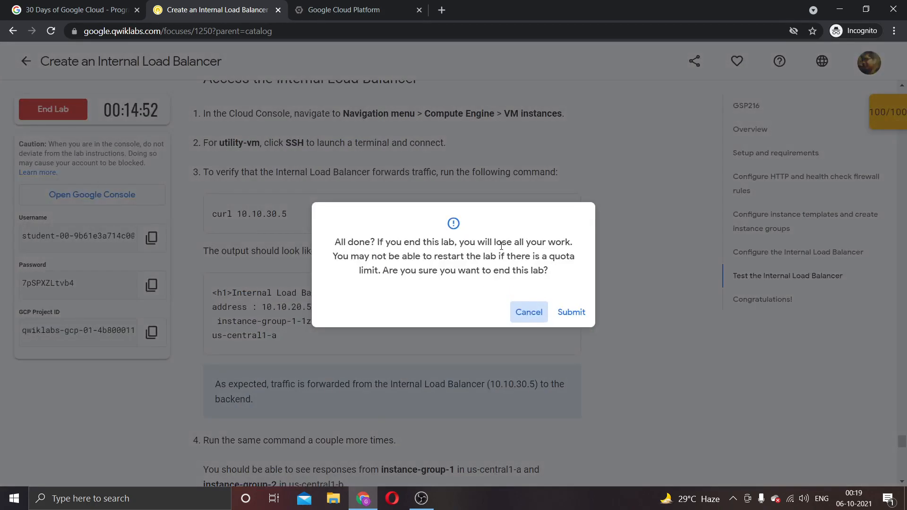
left_click(571, 315)
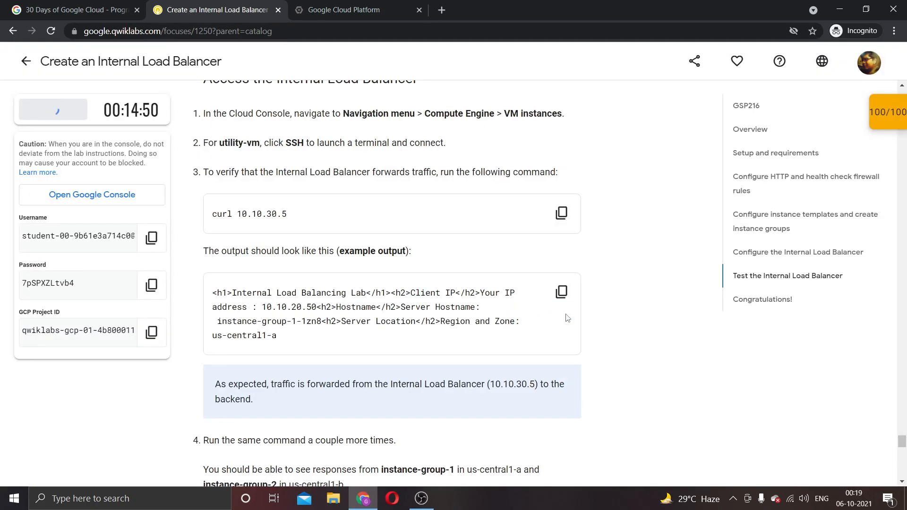